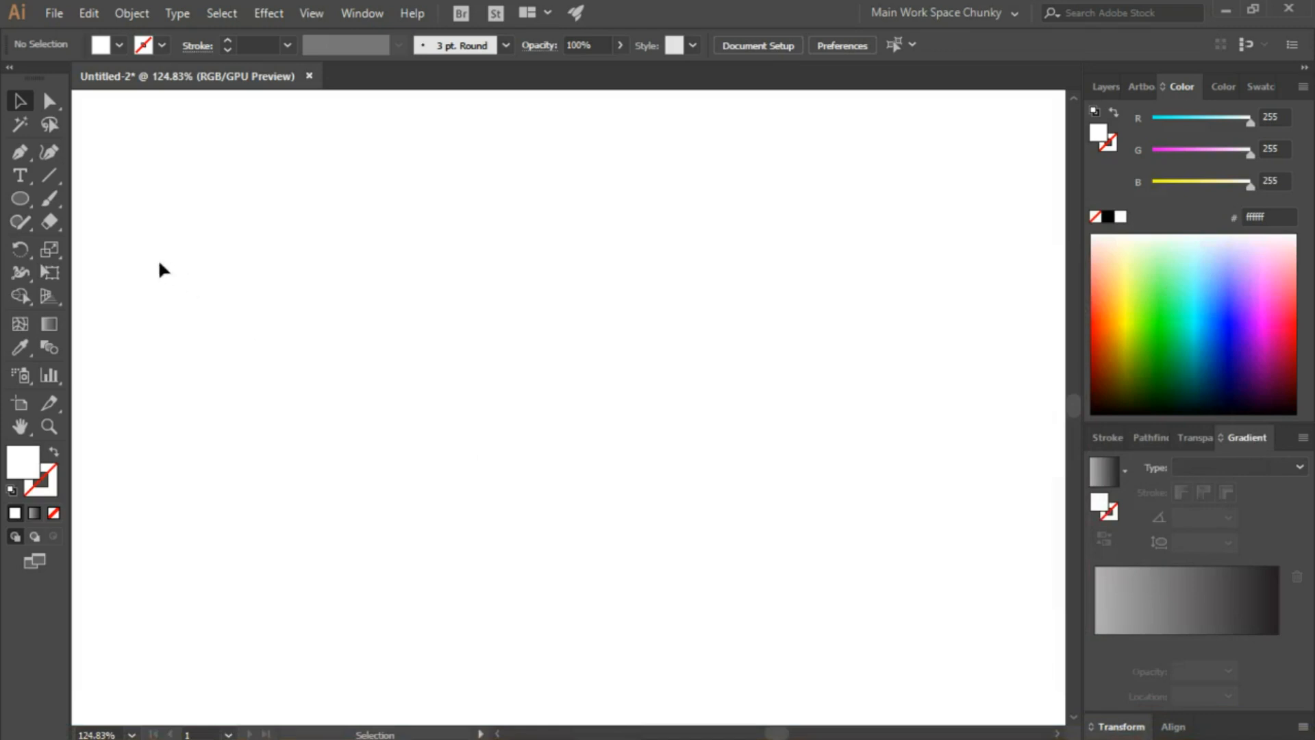
Create a 32-point star with radii of 25 px and 50 px and give it a black stroke.
left_click(22, 201)
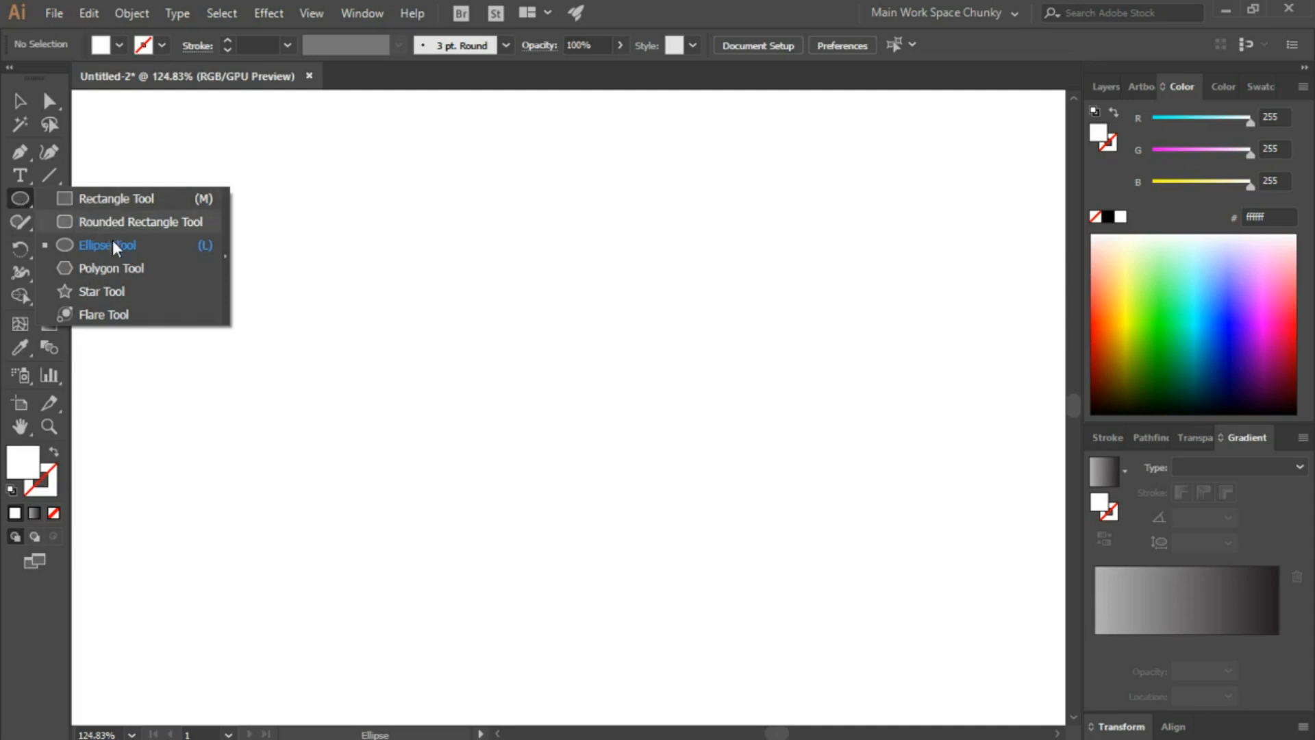
left_click(126, 291)
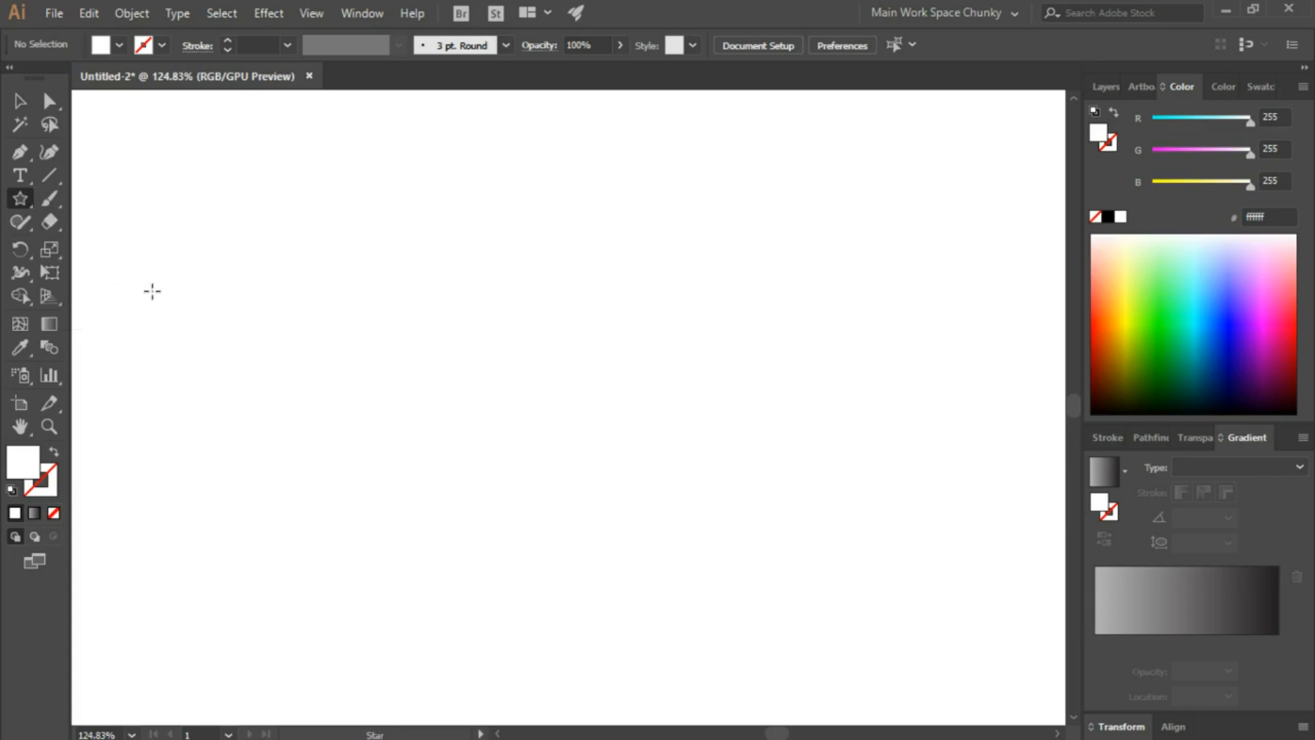
left_click(561, 399)
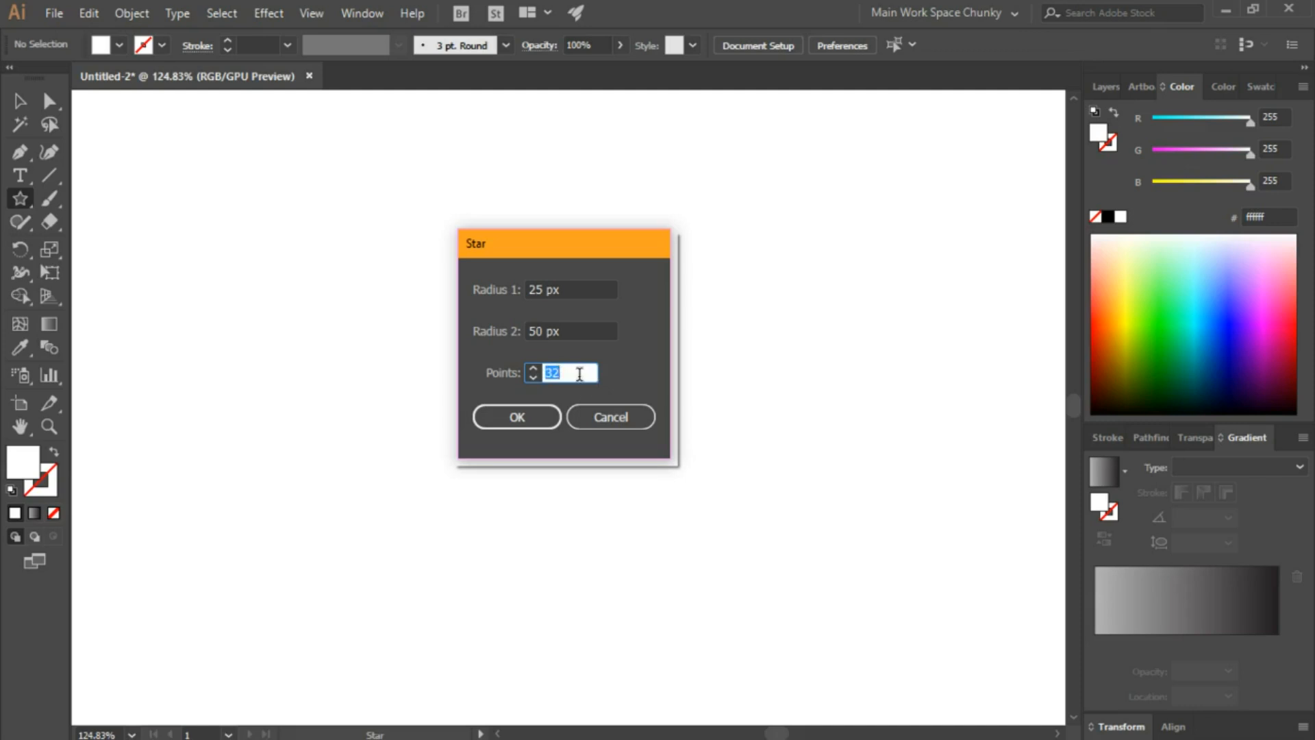
left_click(529, 415)
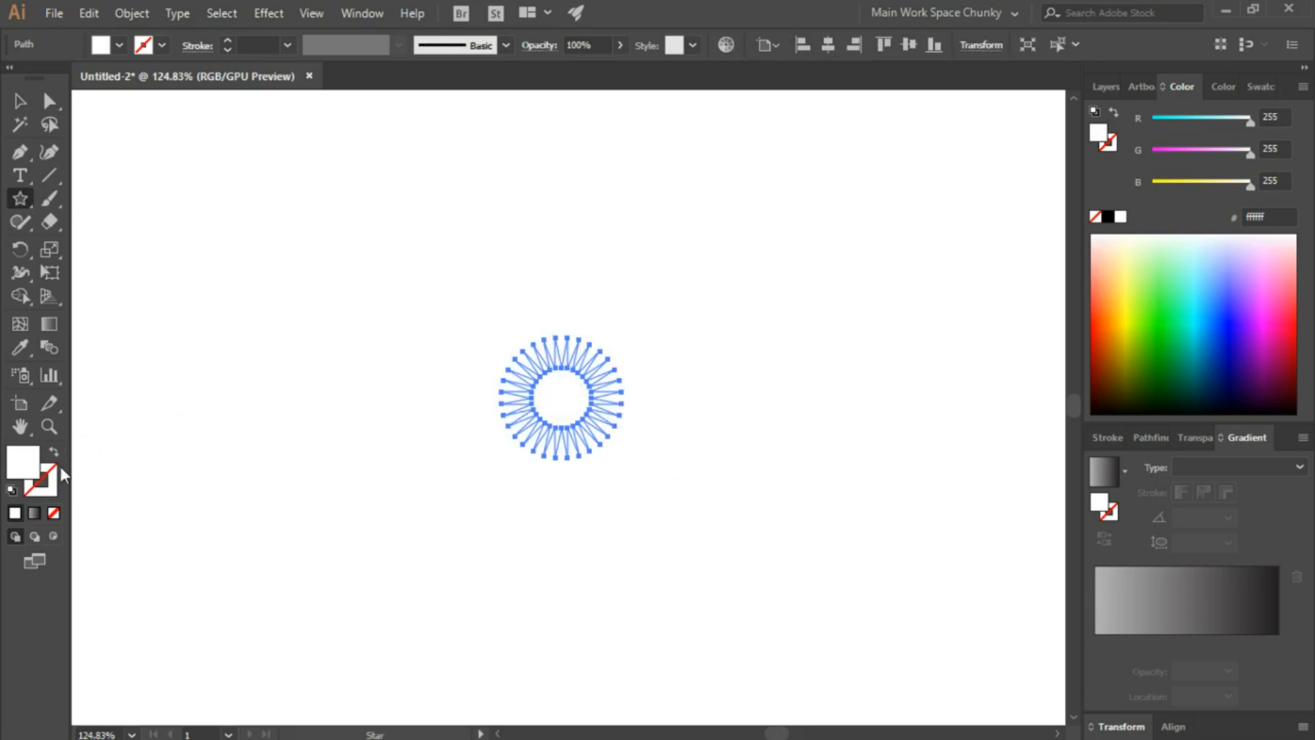
left_click(50, 490)
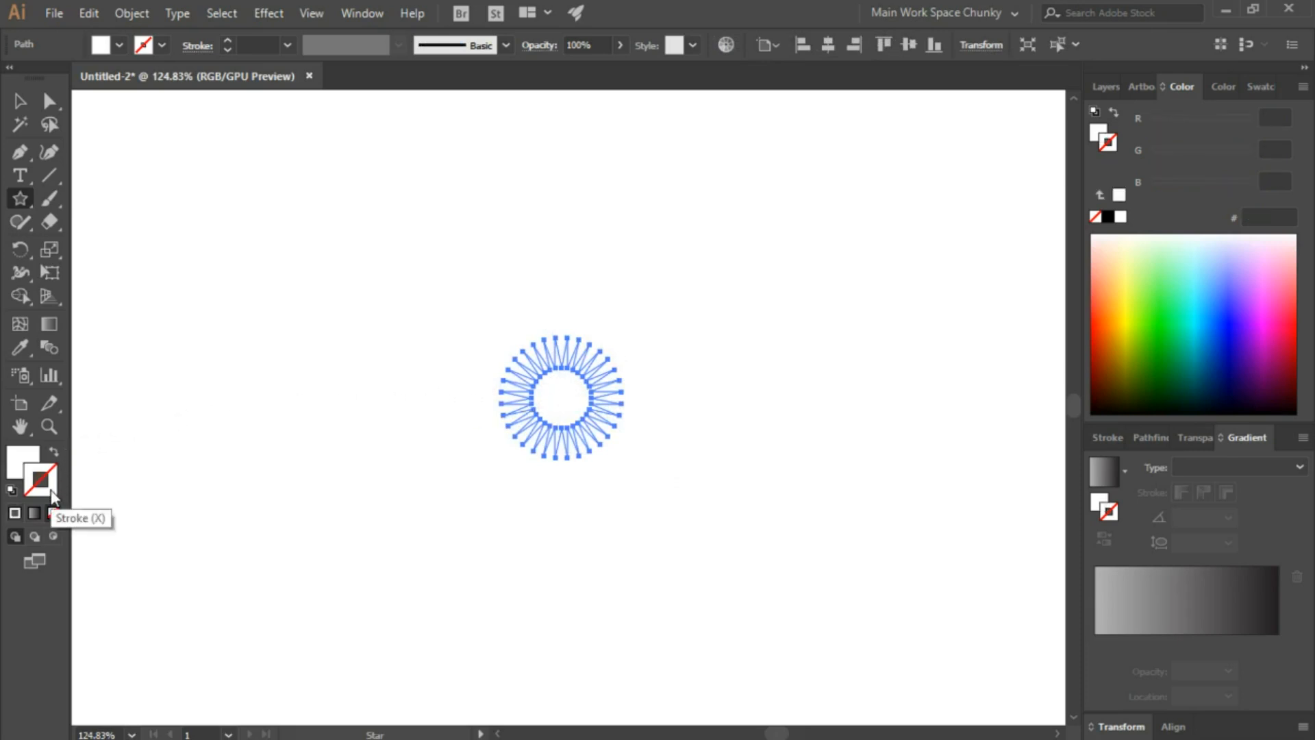
left_click(1108, 217)
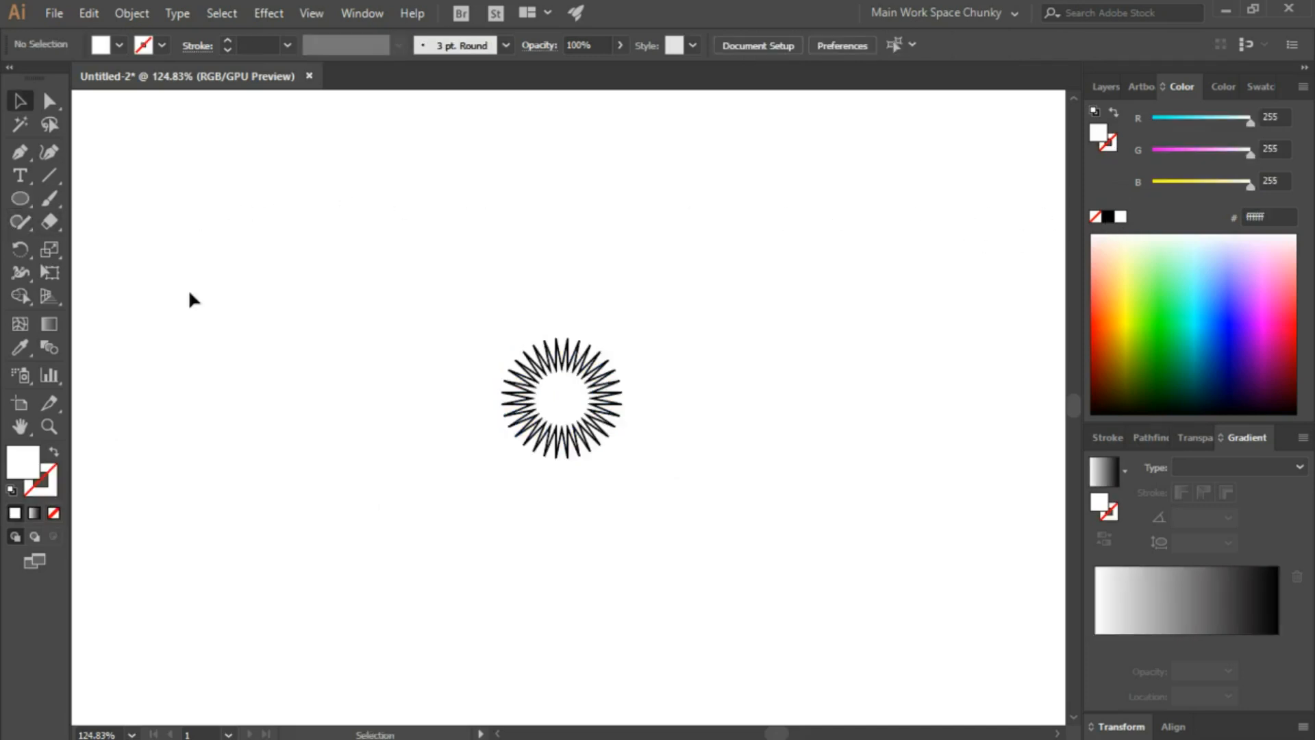
Draw a circle above and to the left of the star and fill it with a black-to-white linear gradient.
left_click(22, 200)
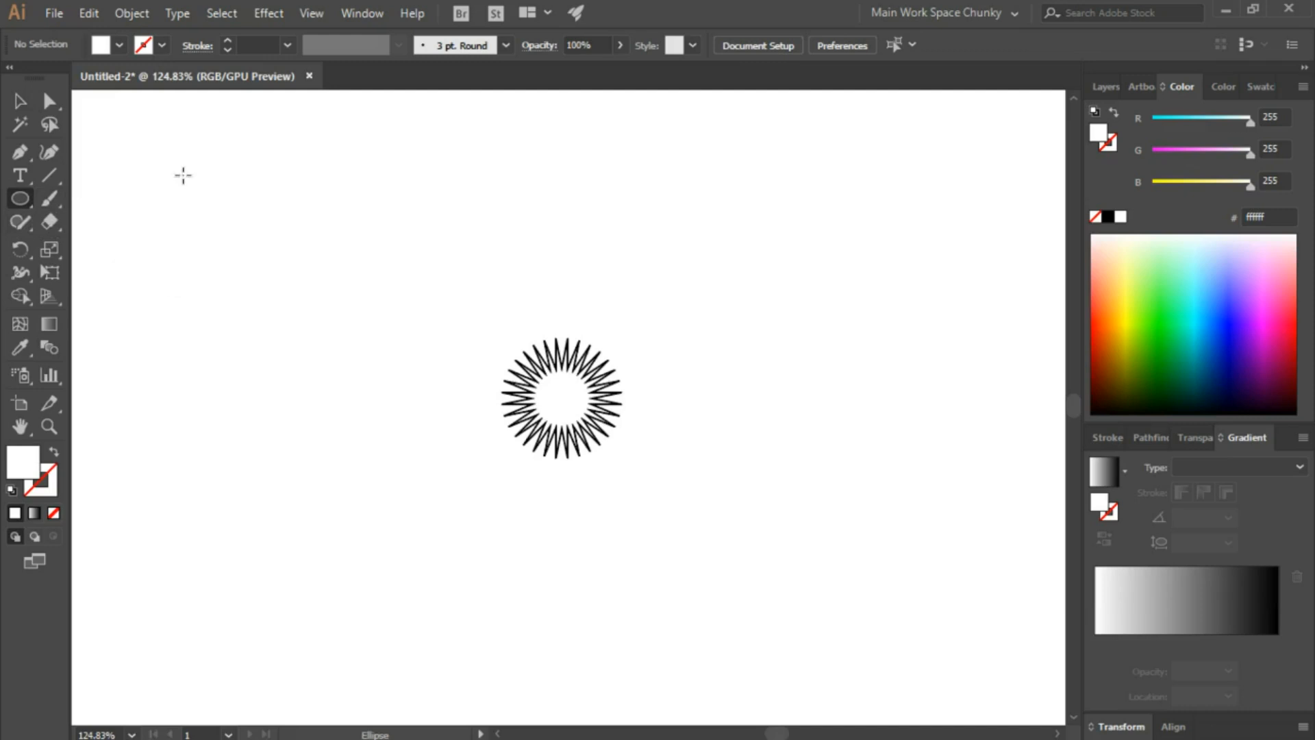
left_click_drag(183, 175, 356, 317)
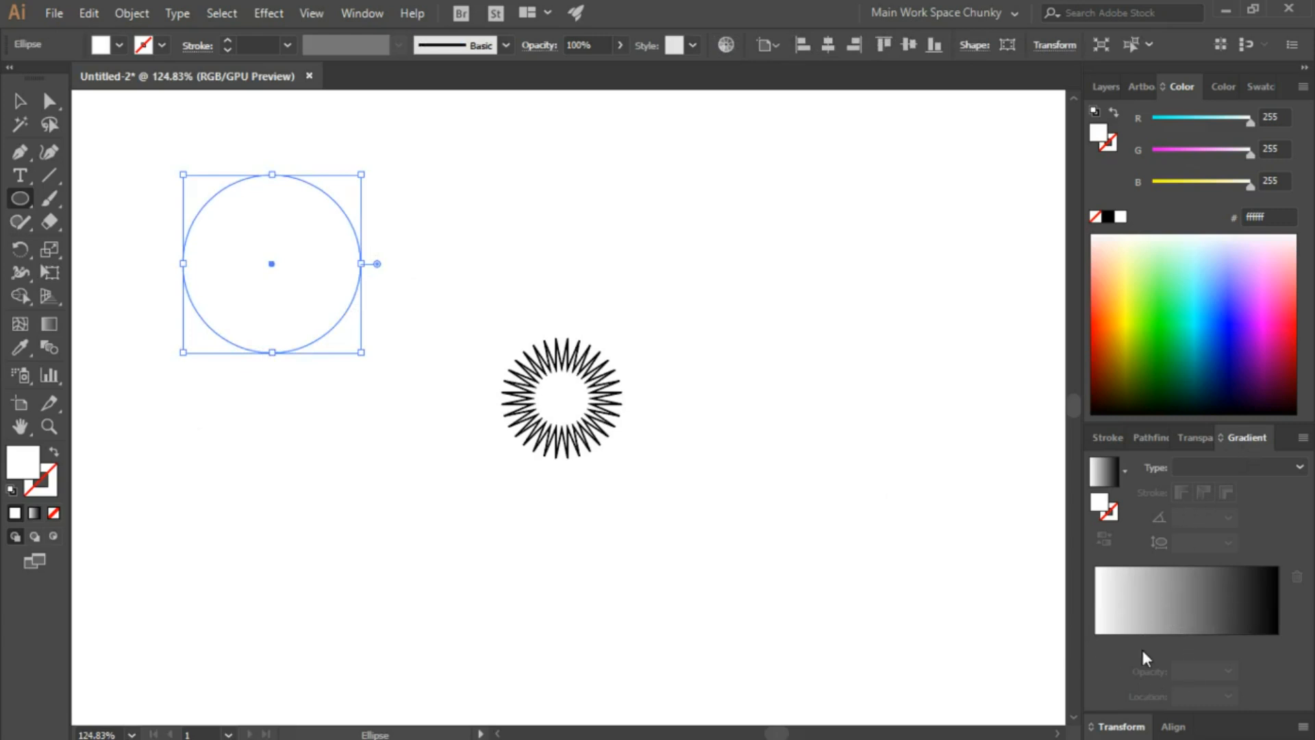
left_click(1129, 594)
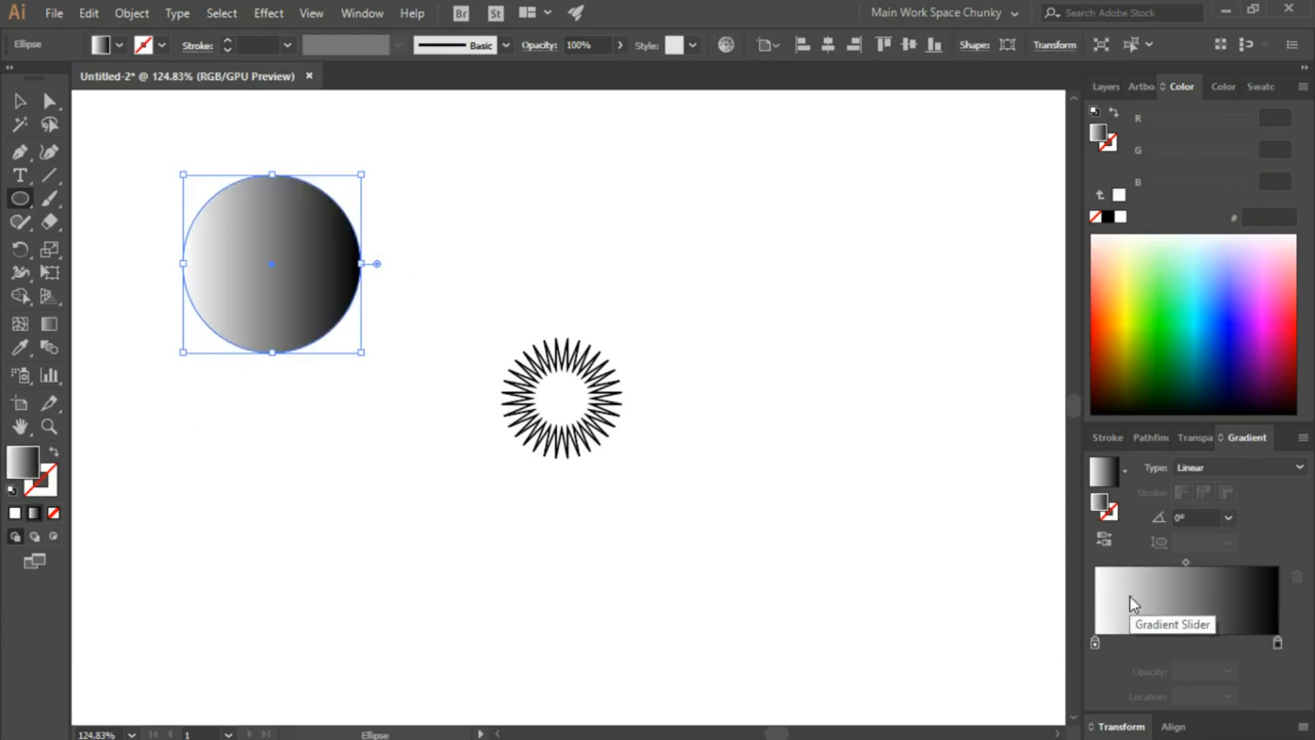
left_click(1103, 539)
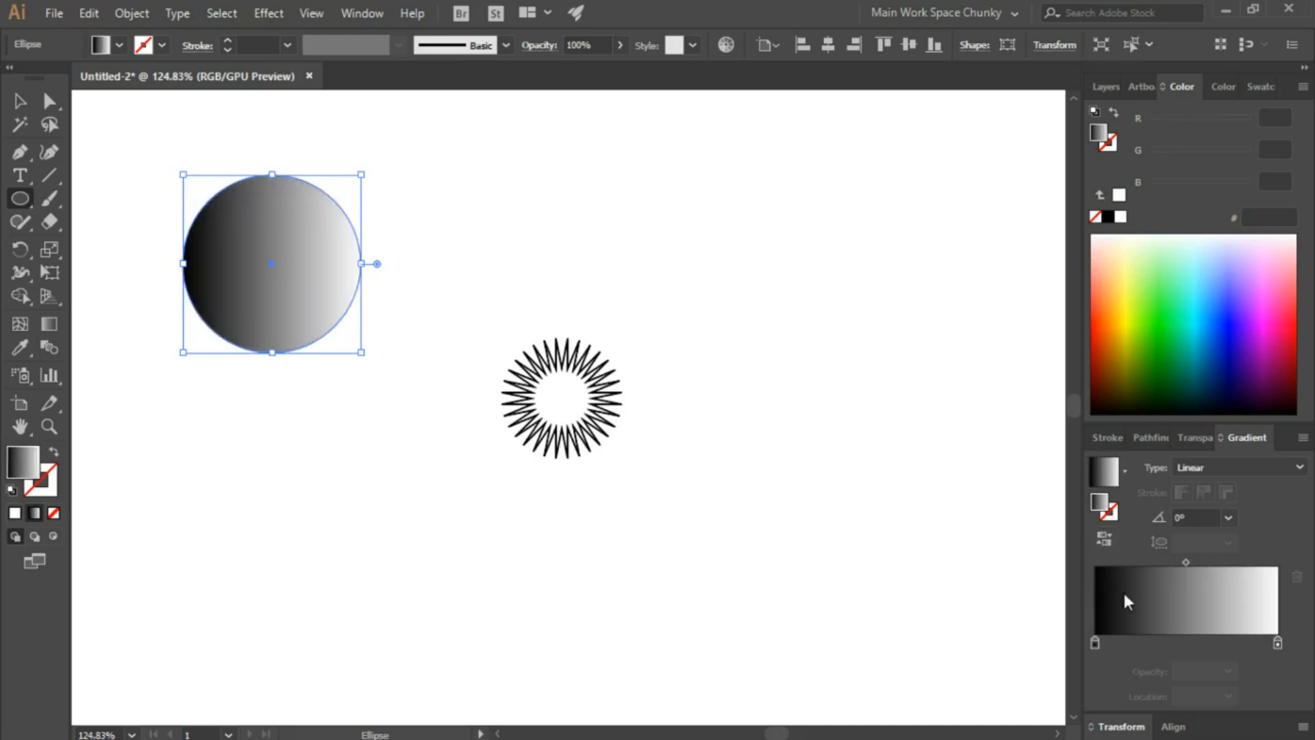
Set the black starting stop of the circle's gradient to RGB 230, 43, 123.
double_click(1095, 643)
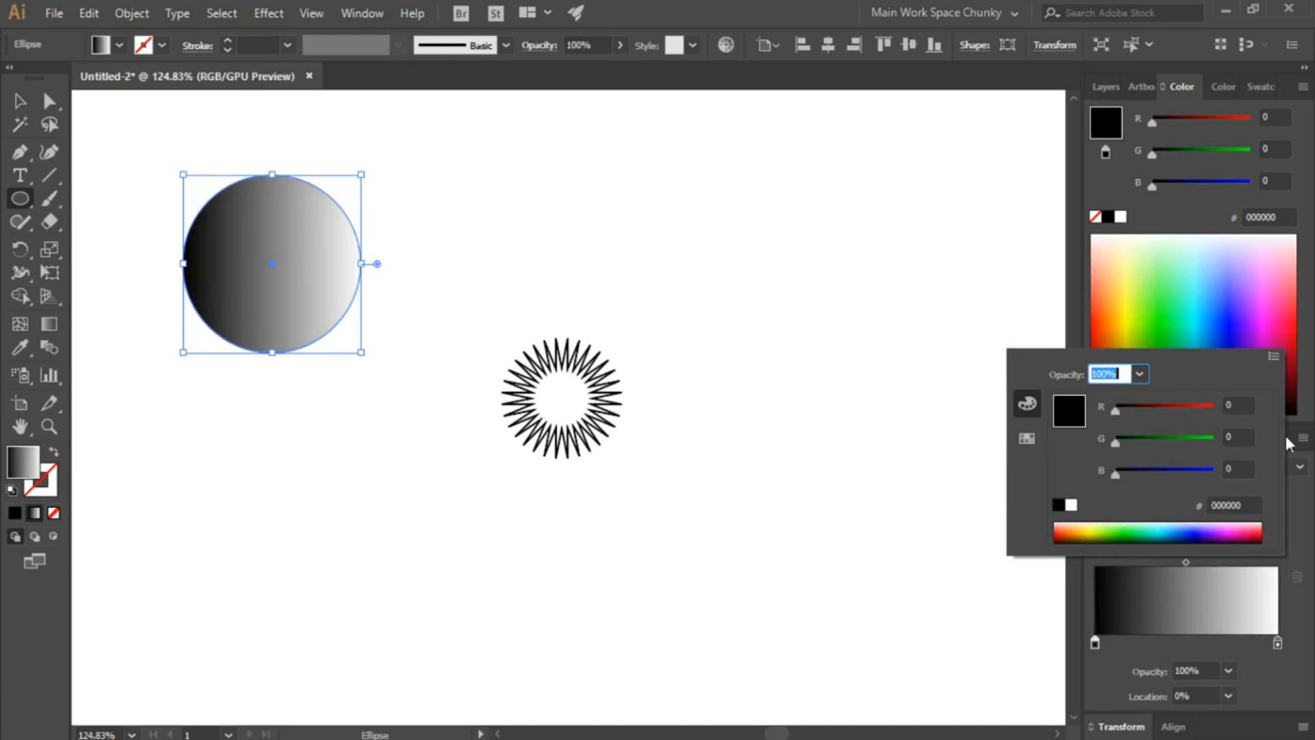
left_click(1240, 406)
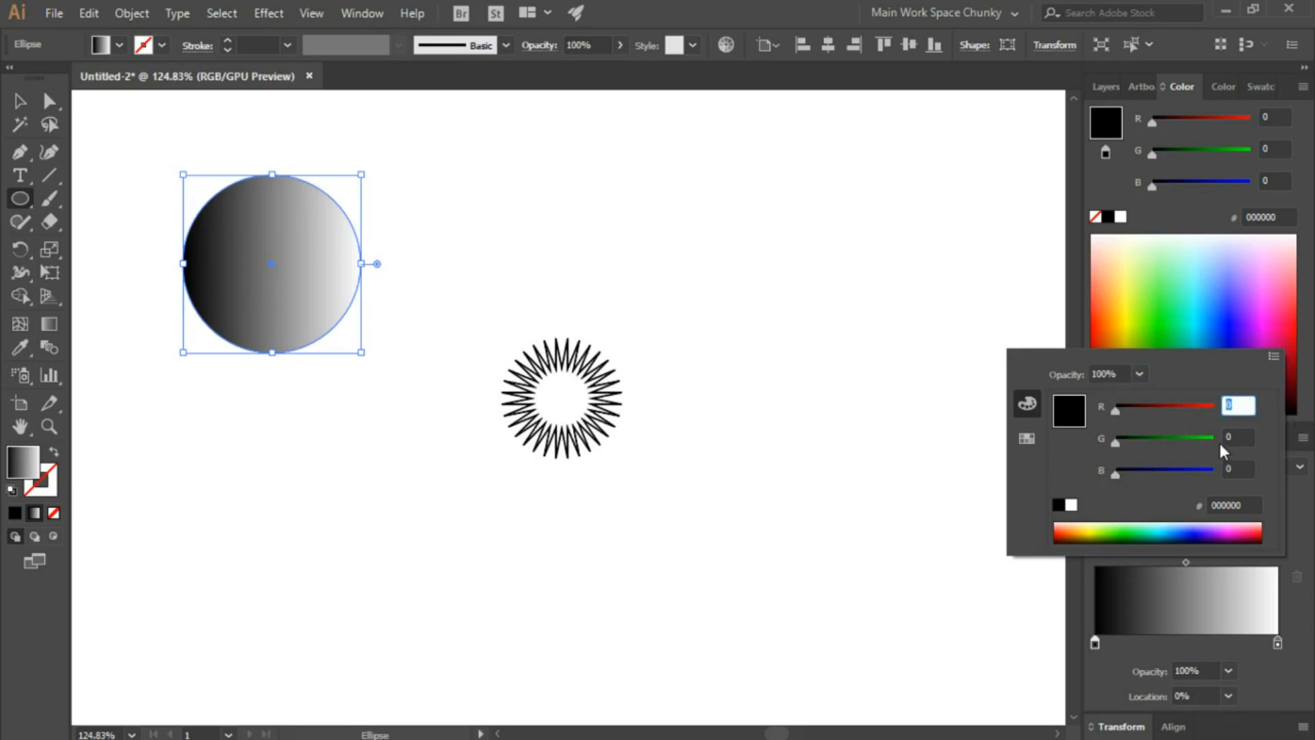
type("23")
key("Tab")
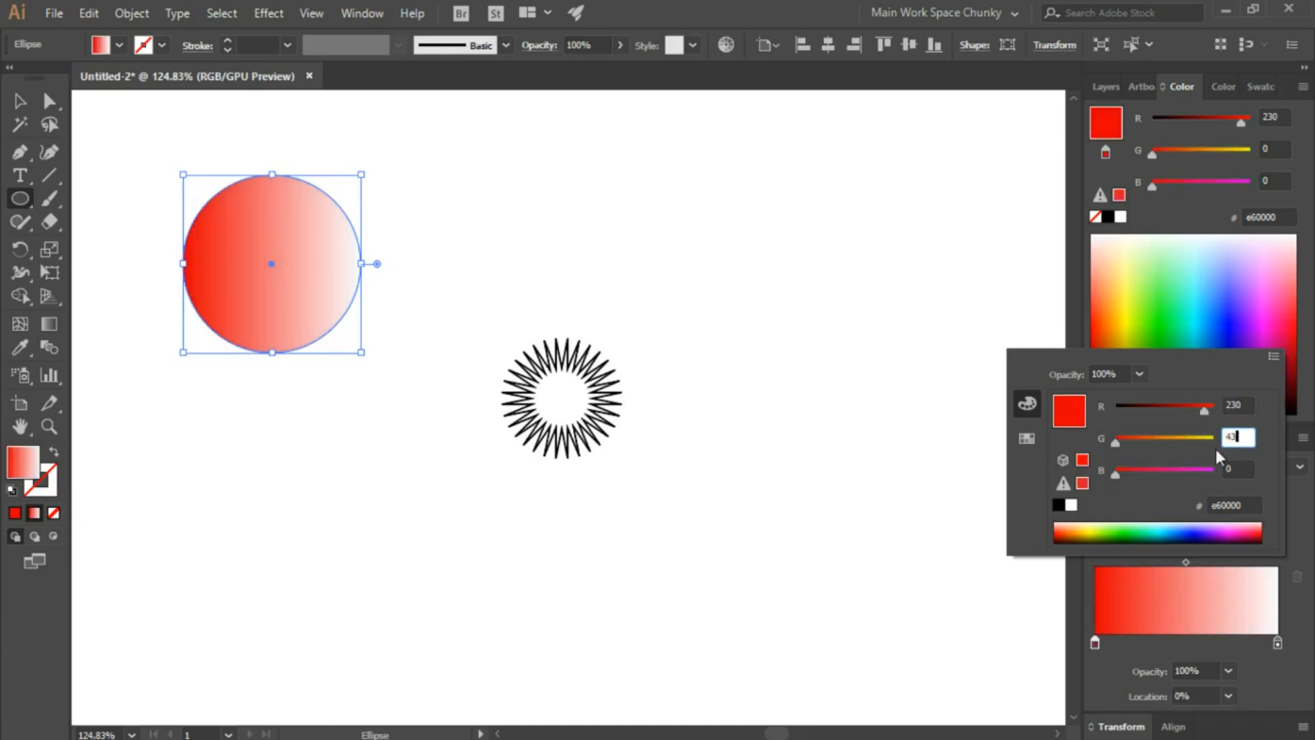
key("Tab")
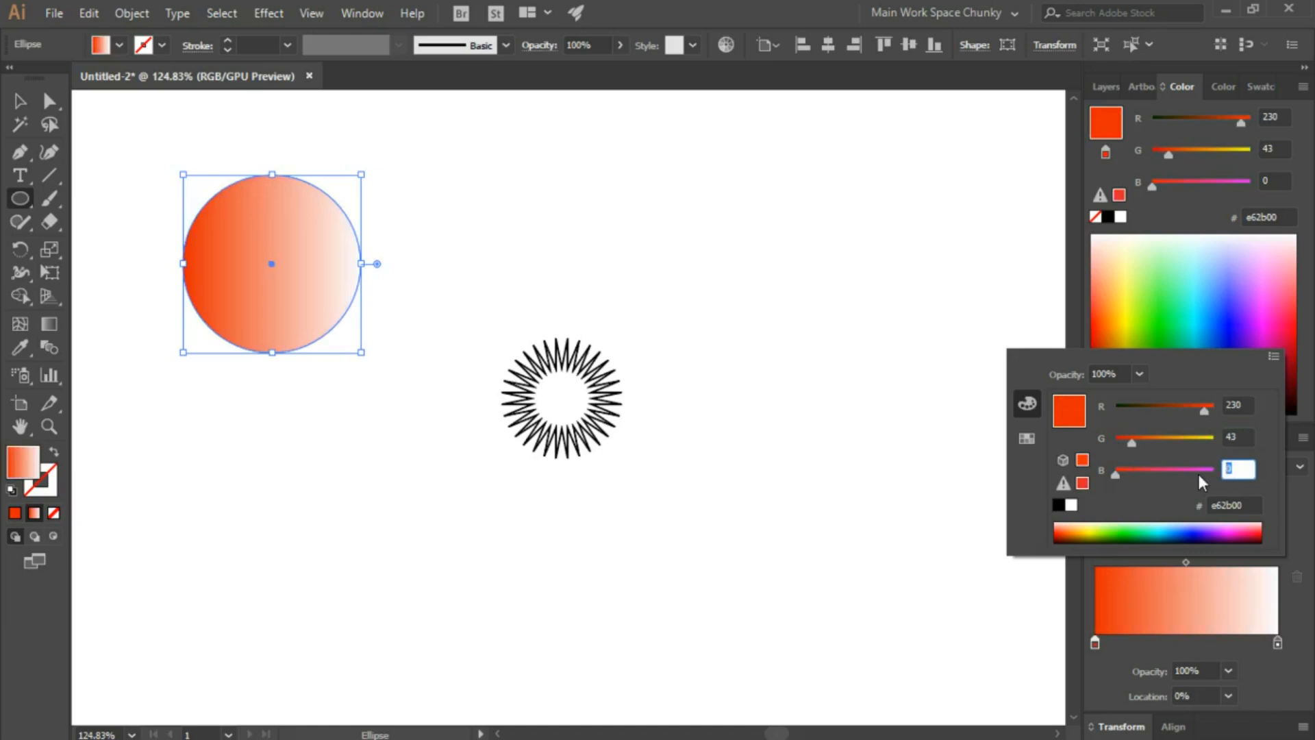
type("123")
left_click(1246, 435)
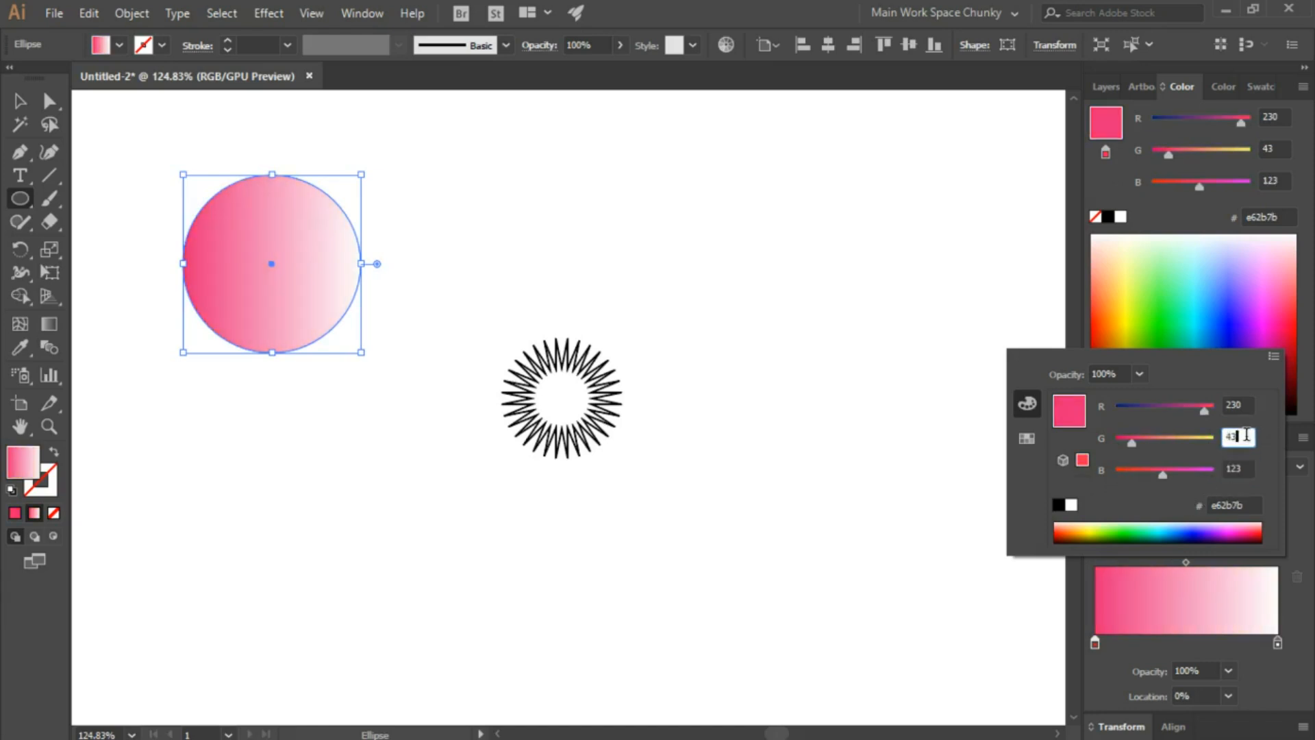
left_click(1300, 545)
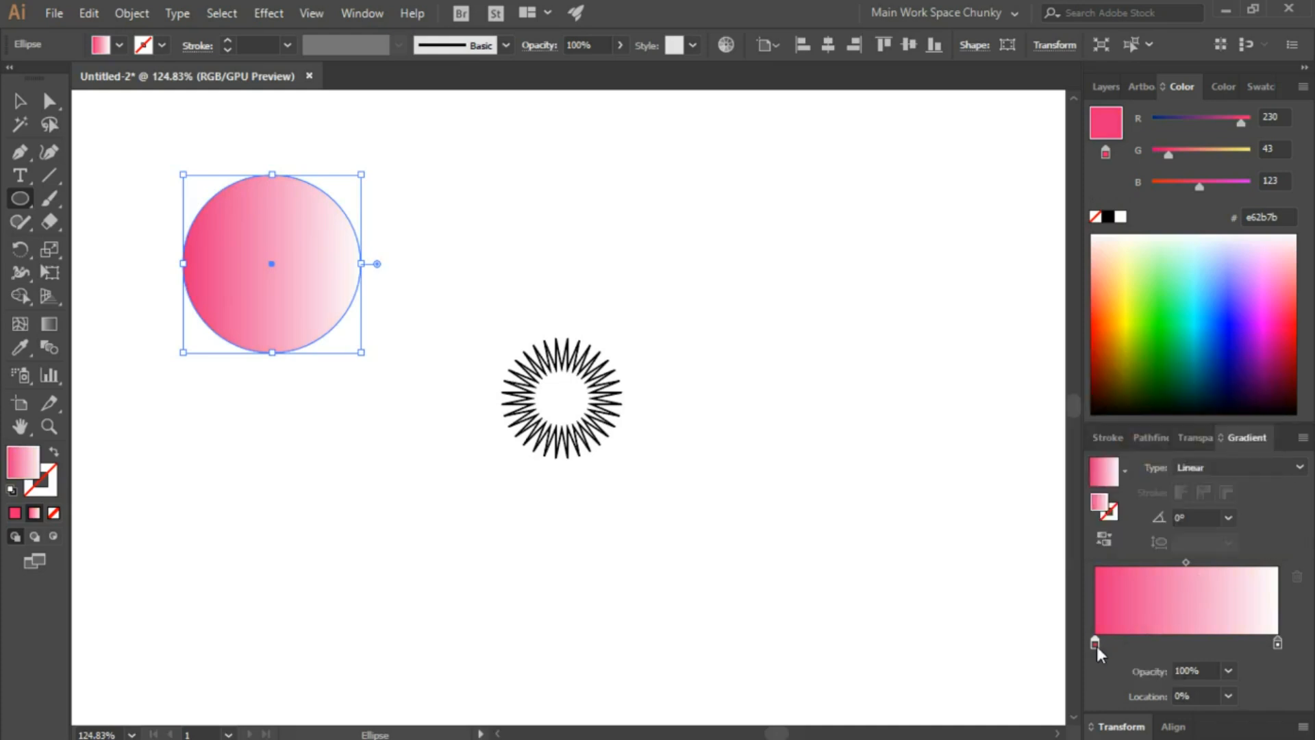
Move the pink gradient stop to about 65% and add another stop at 0%.
left_click_drag(1096, 644, 1219, 643)
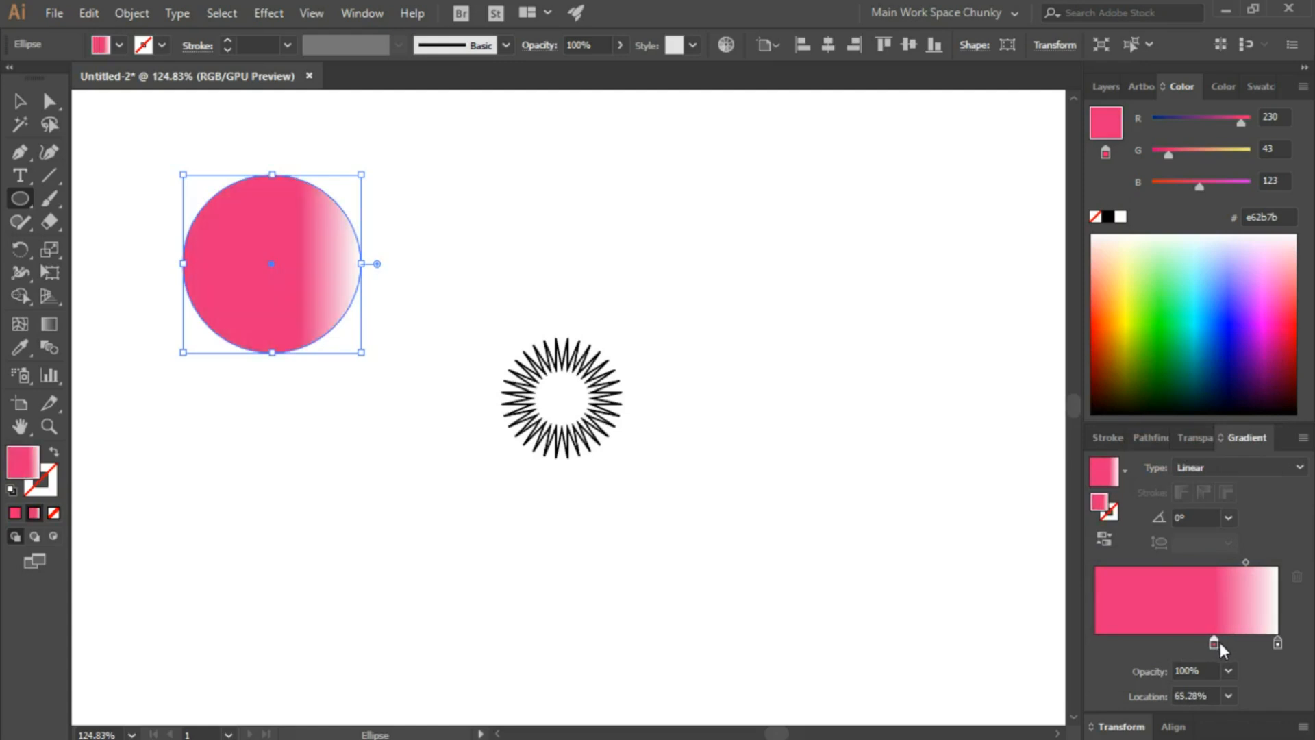
left_click(1100, 643)
left_click_drag(1101, 642, 1089, 648)
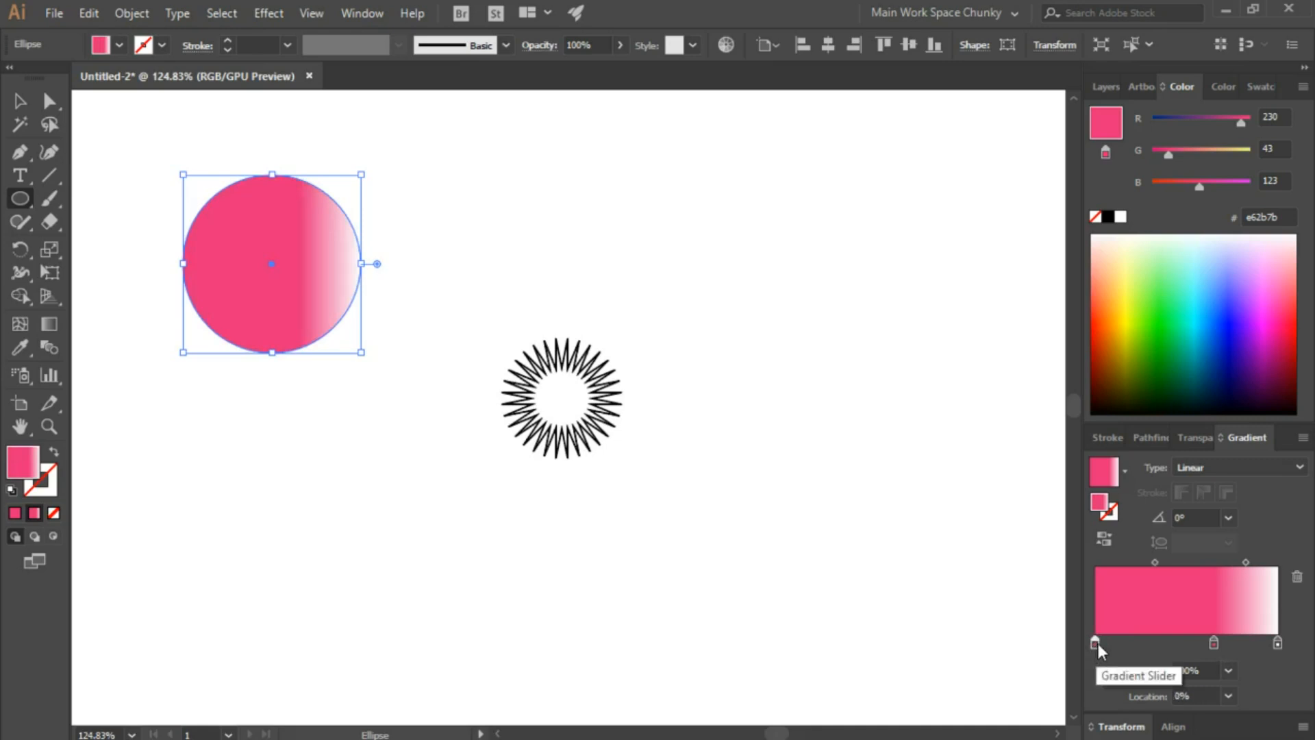
Set the gradient stop at 0% to the dark red RGB 138, 28, 12.
double_click(1095, 642)
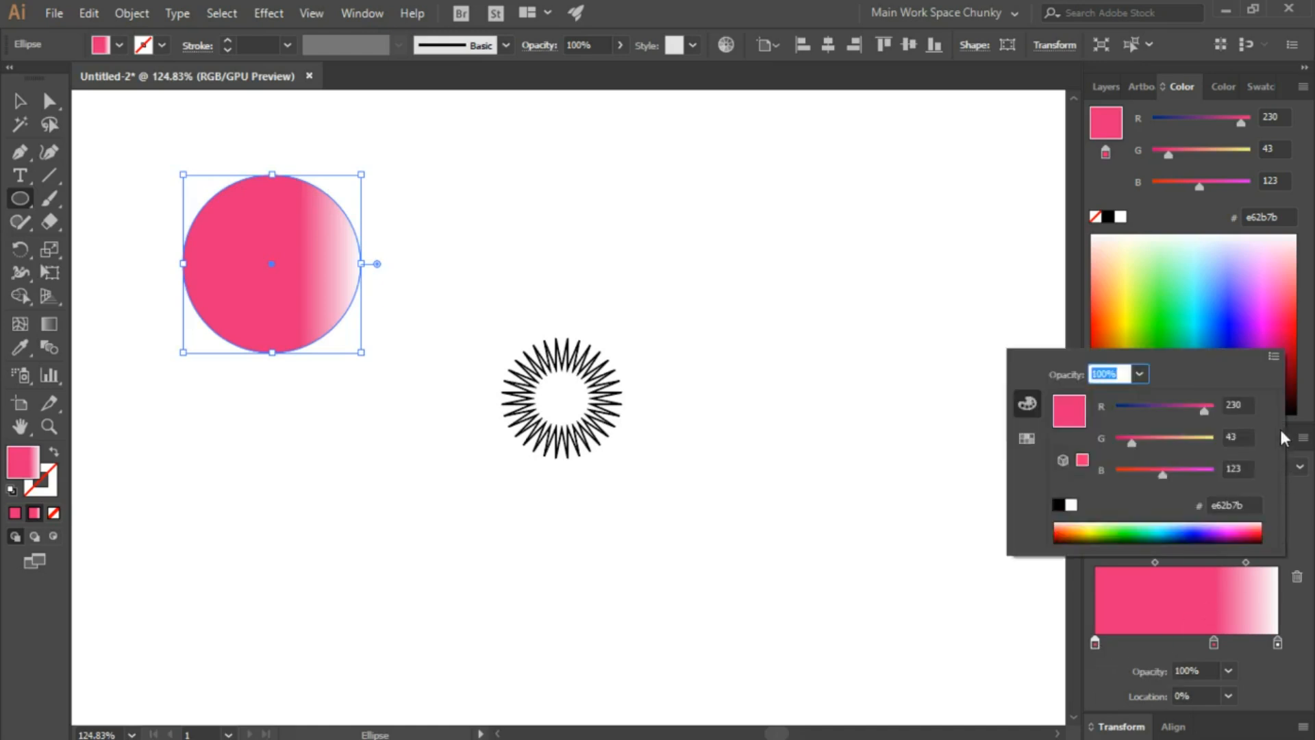
double_click(1242, 405)
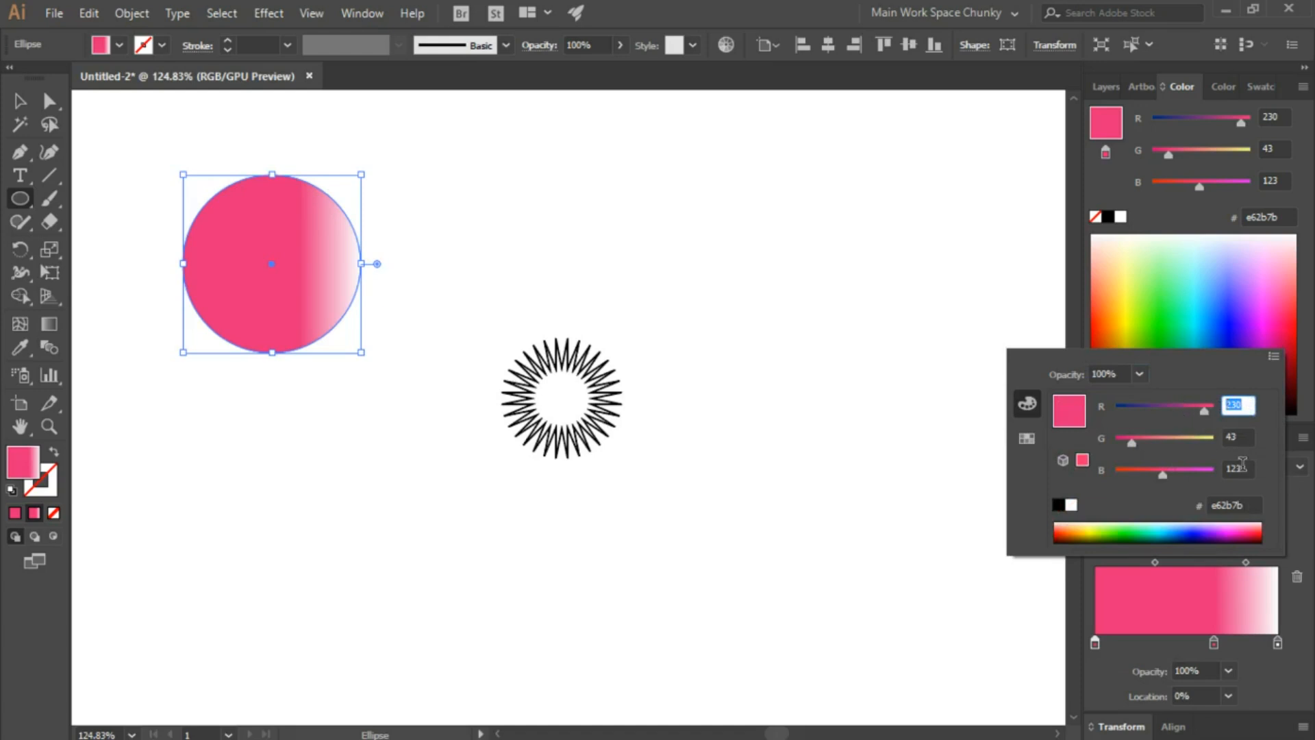
type("138")
key("Tab")
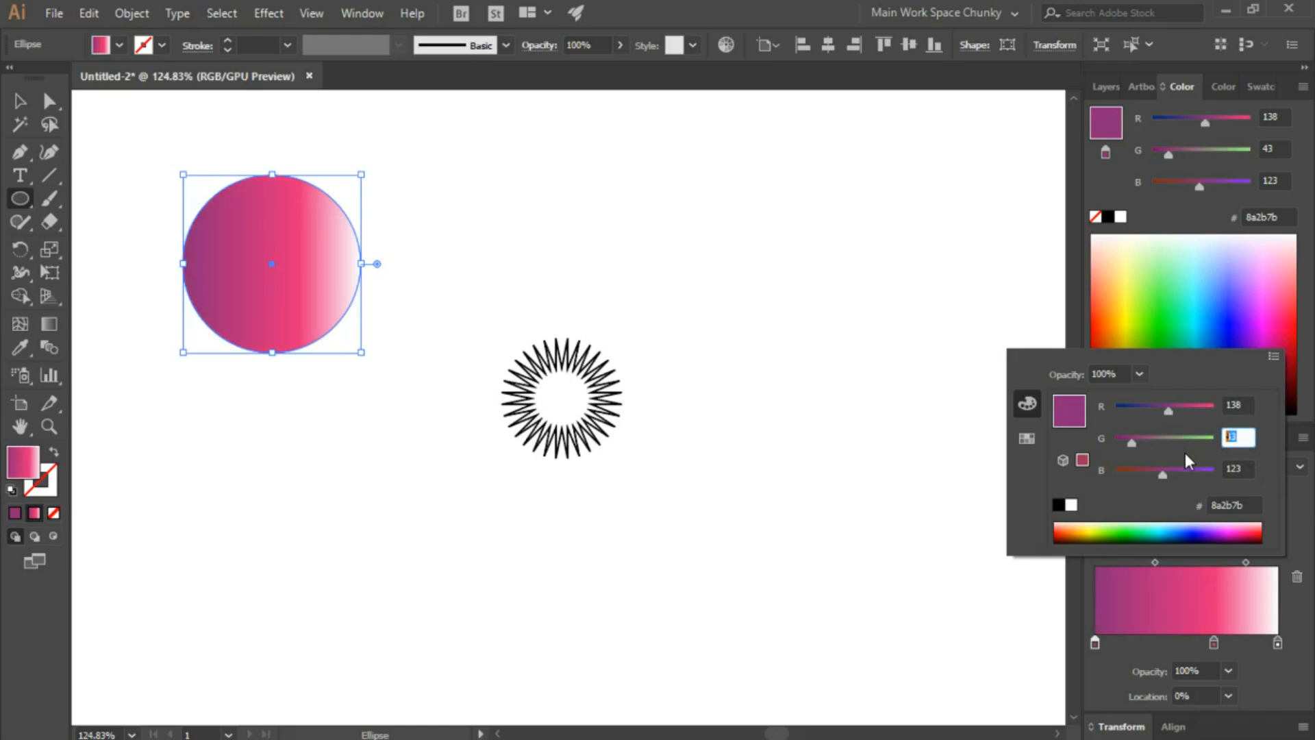
type("28")
key("Tab")
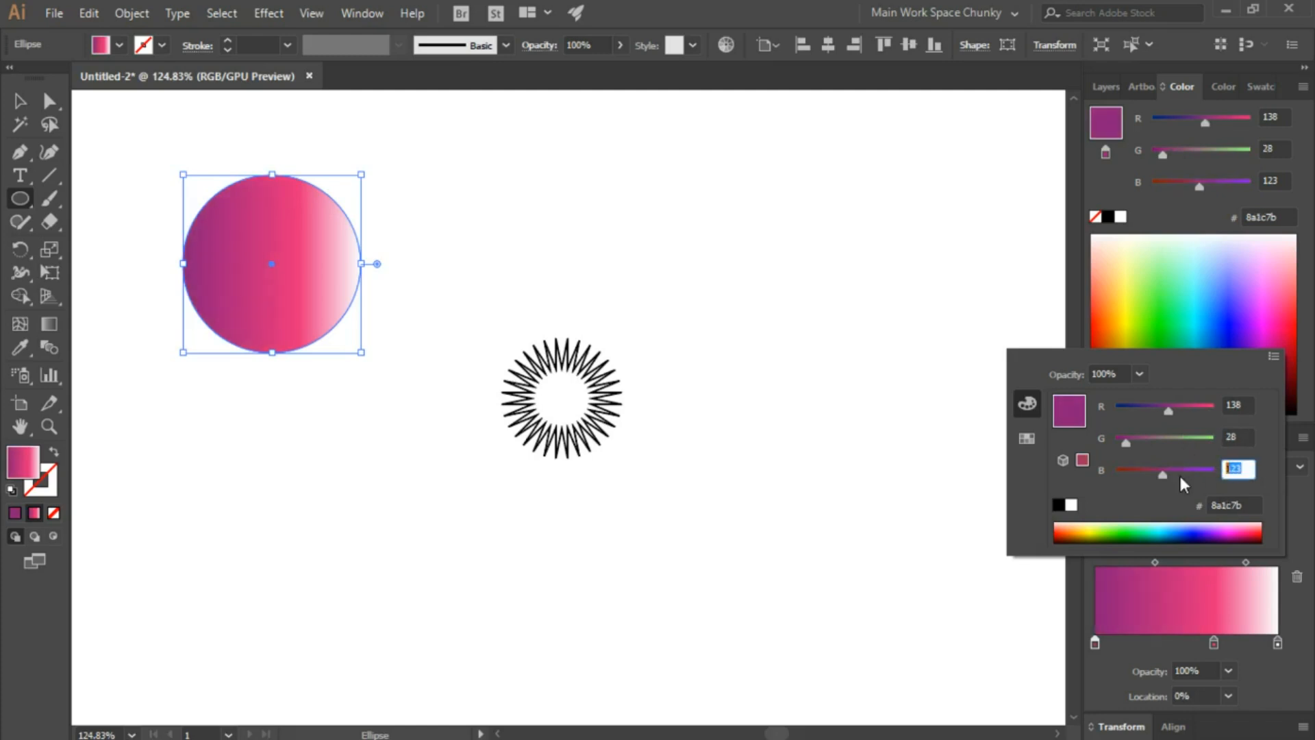
type("12")
key("Return")
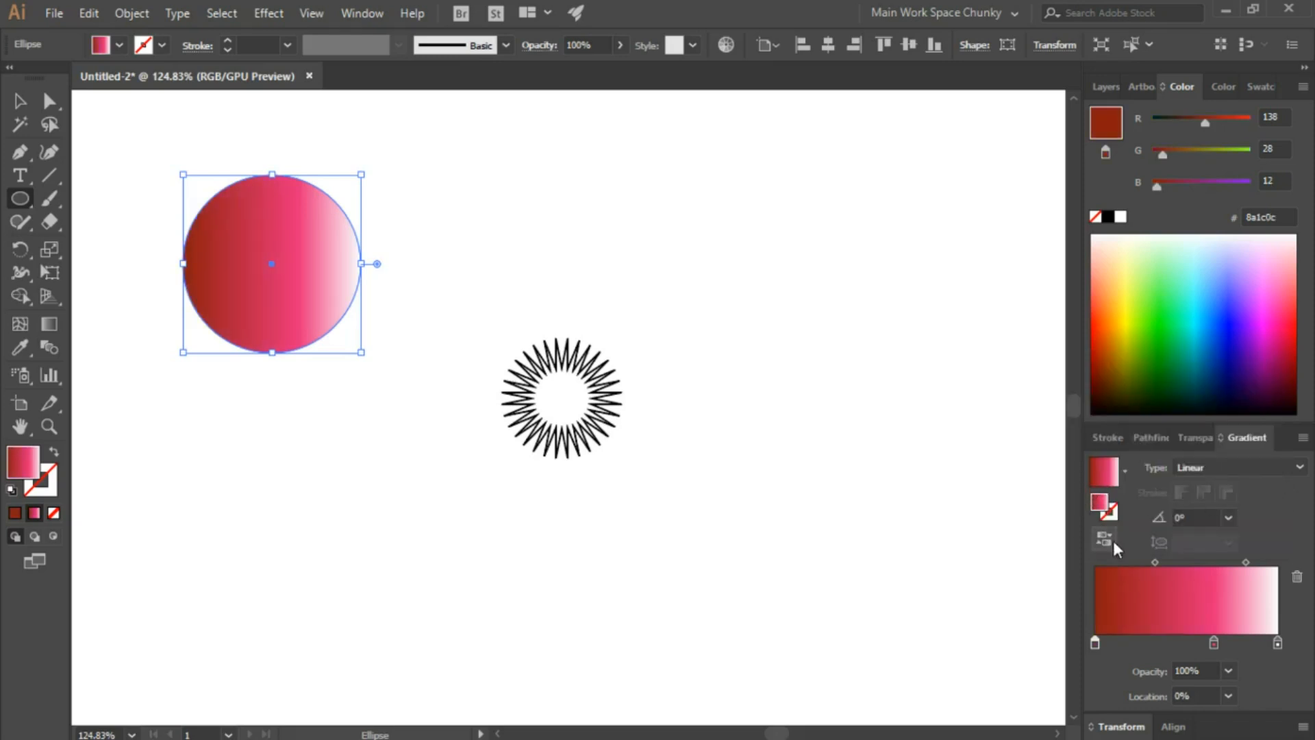
Change the circle's gradient type to Radial and move the circle off the artboard, beyond its left edge.
left_click(1244, 463)
left_click(1239, 508)
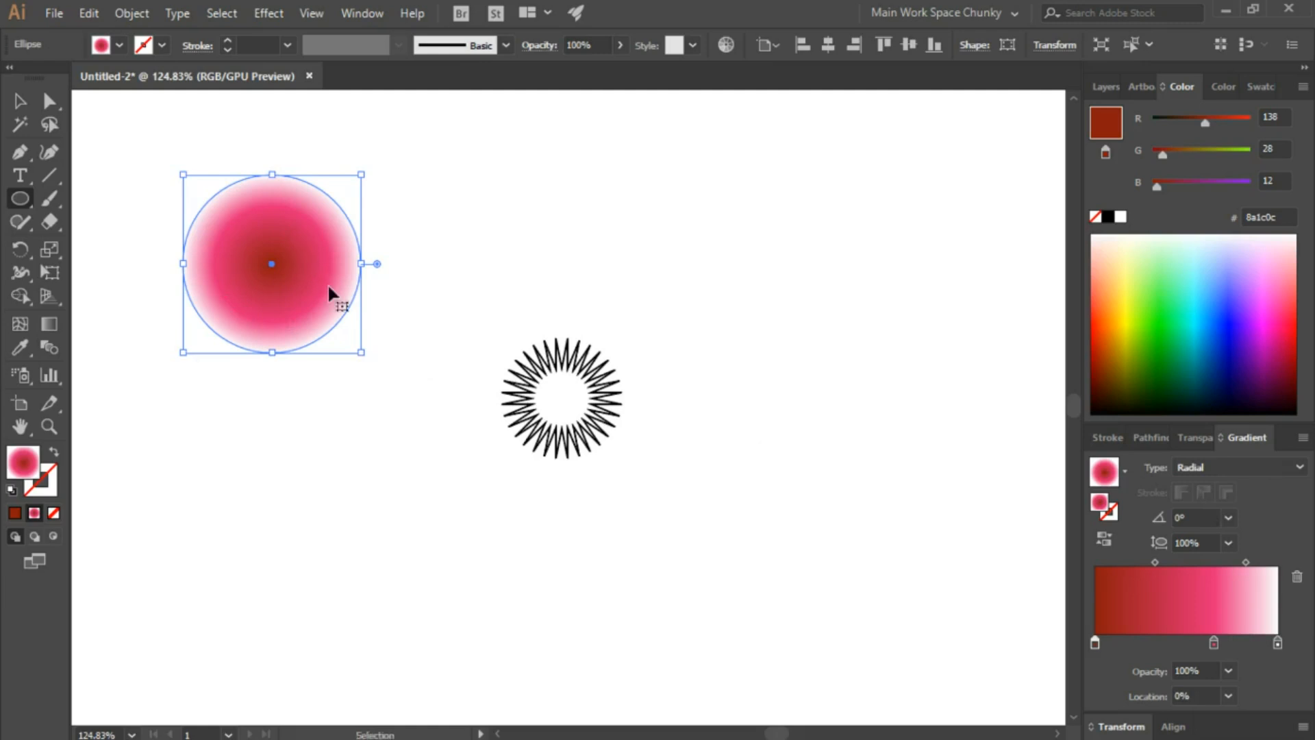
key("ctrl+minus")
key("ctrl+minus")
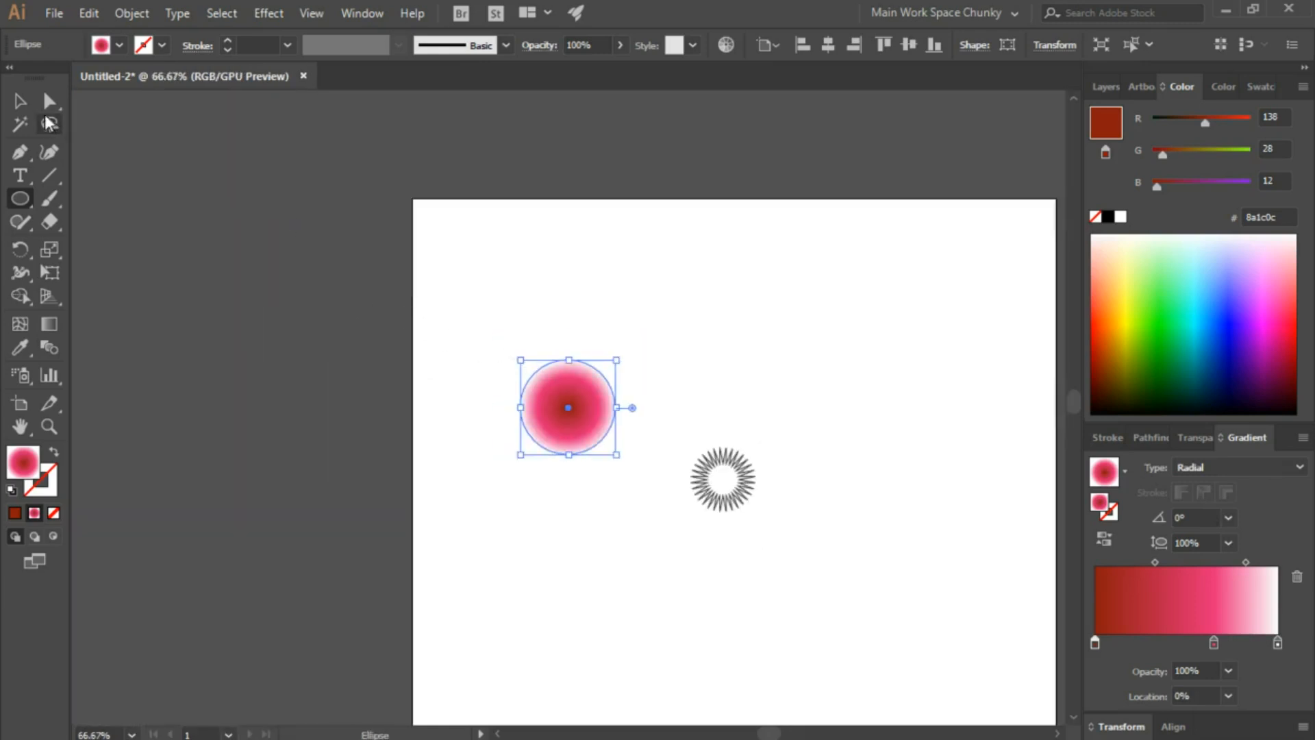
left_click(19, 101)
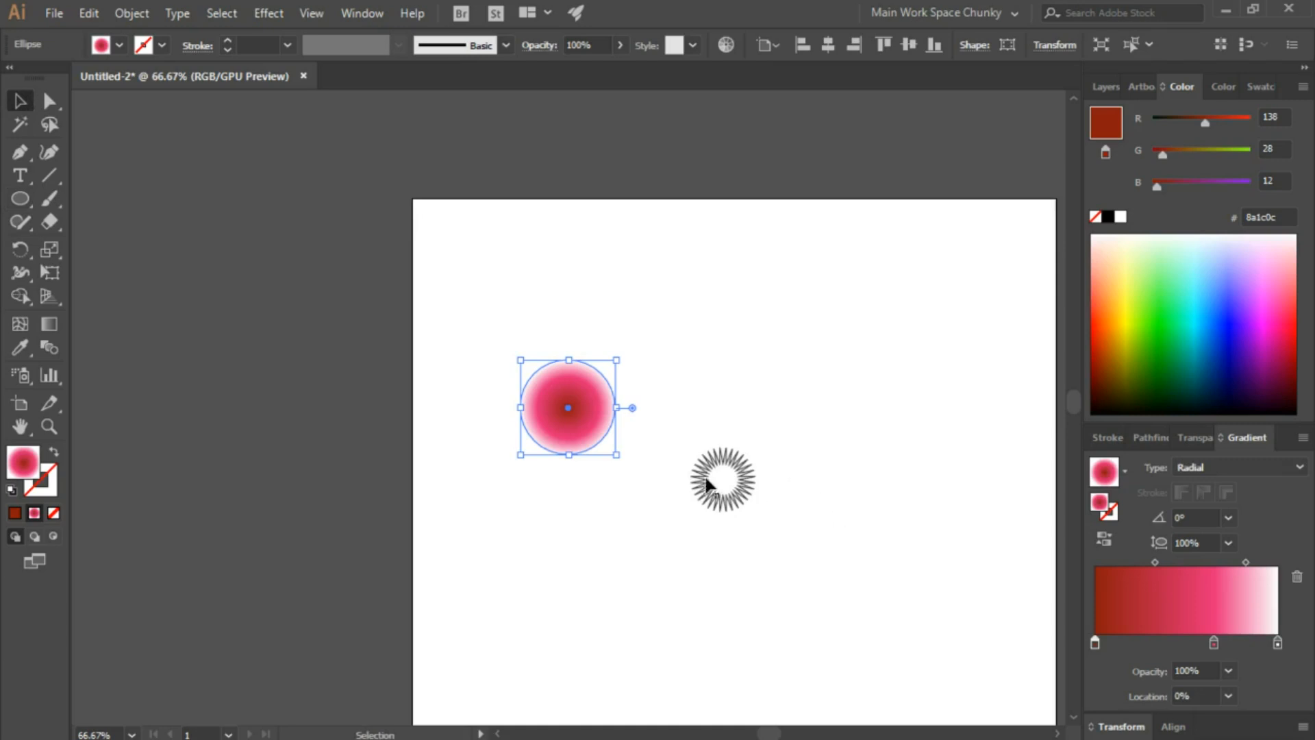
left_click_drag(574, 425, 333, 380)
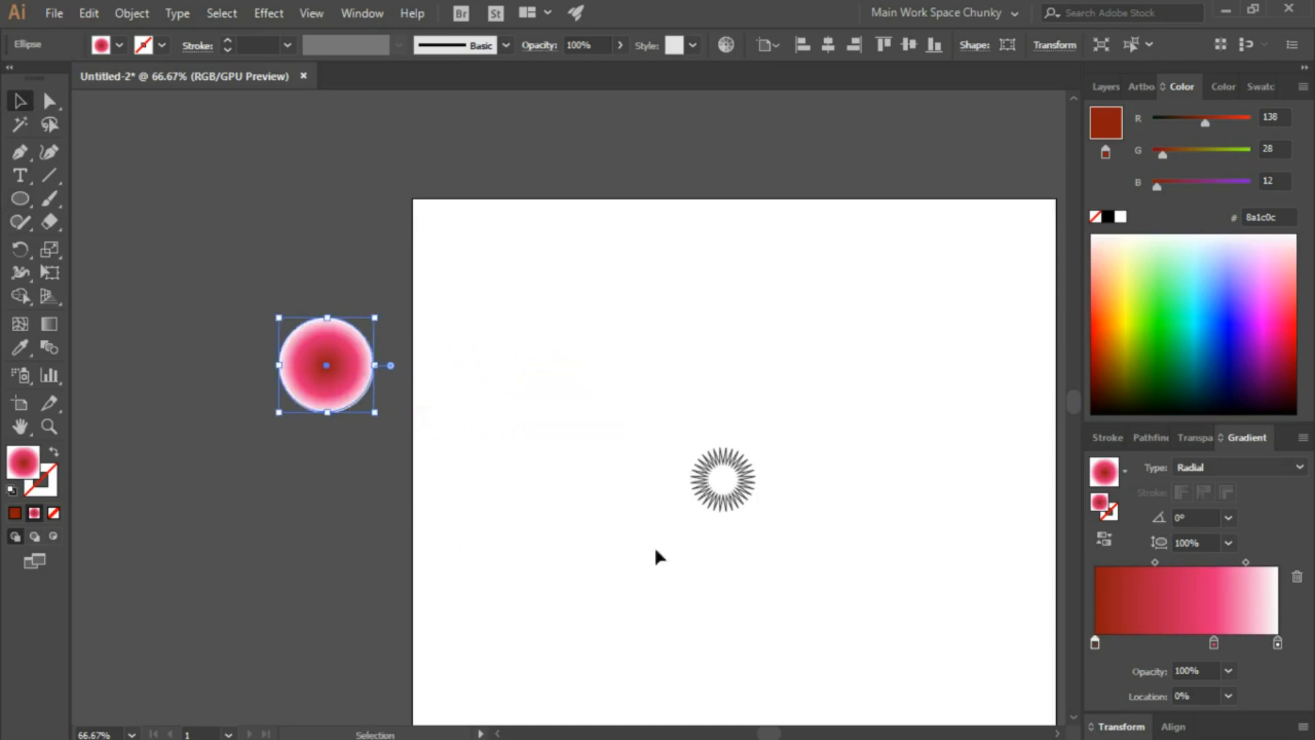
Enlarge the star from its center to about 3.6 times its size and restyle it with no stroke and the circle's radial gradient.
left_click(730, 483)
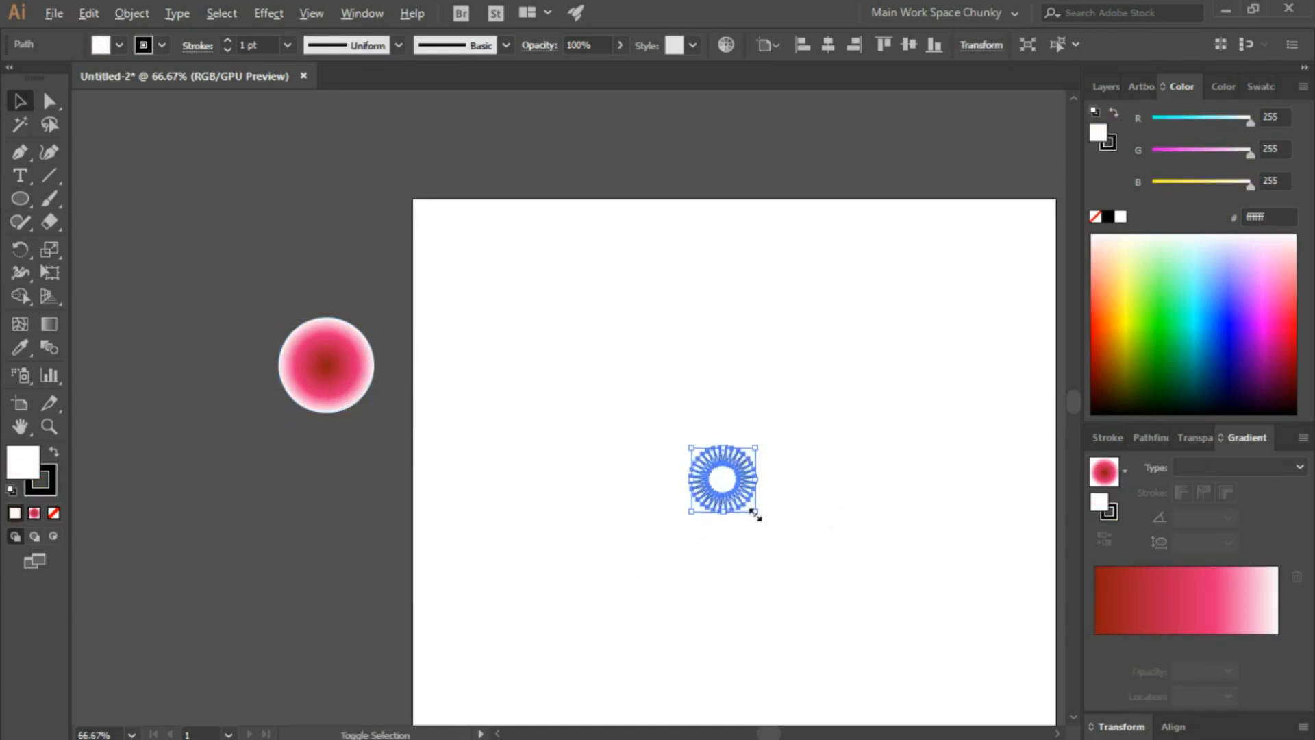
left_click_drag(756, 513, 952, 595)
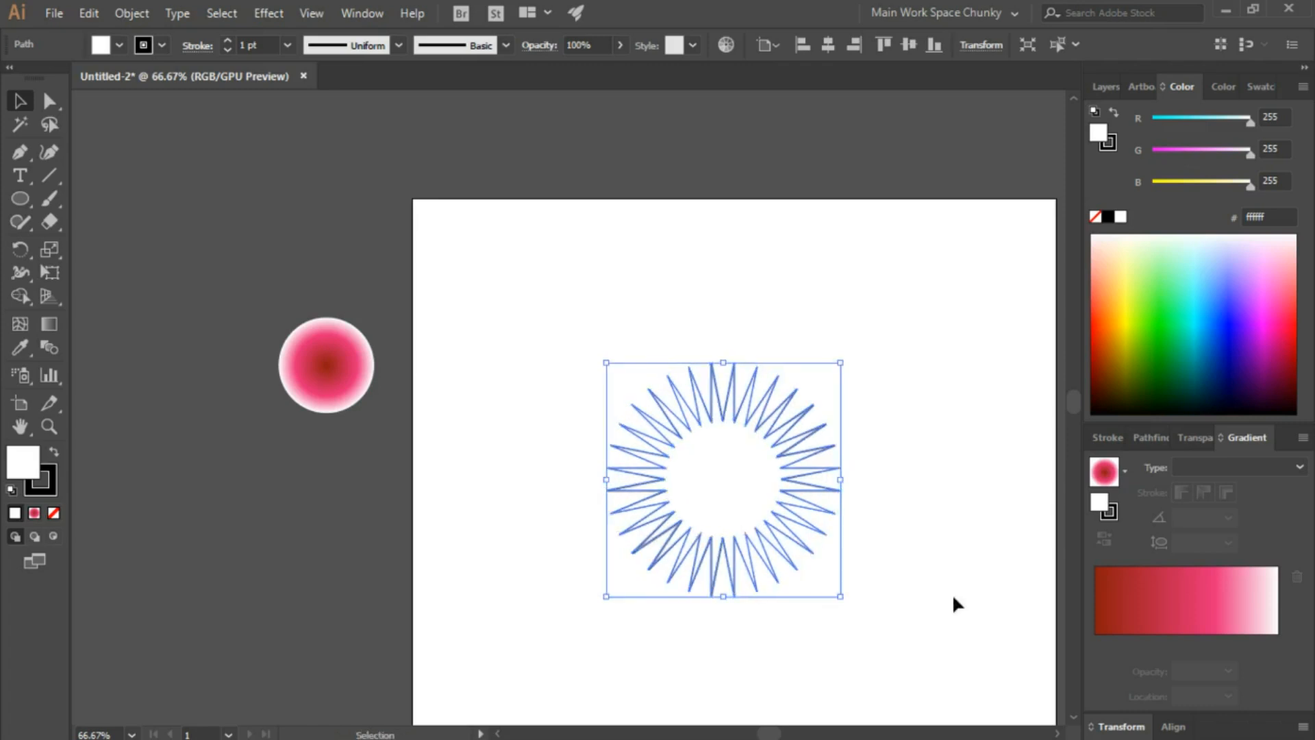
left_click(51, 494)
left_click(55, 508)
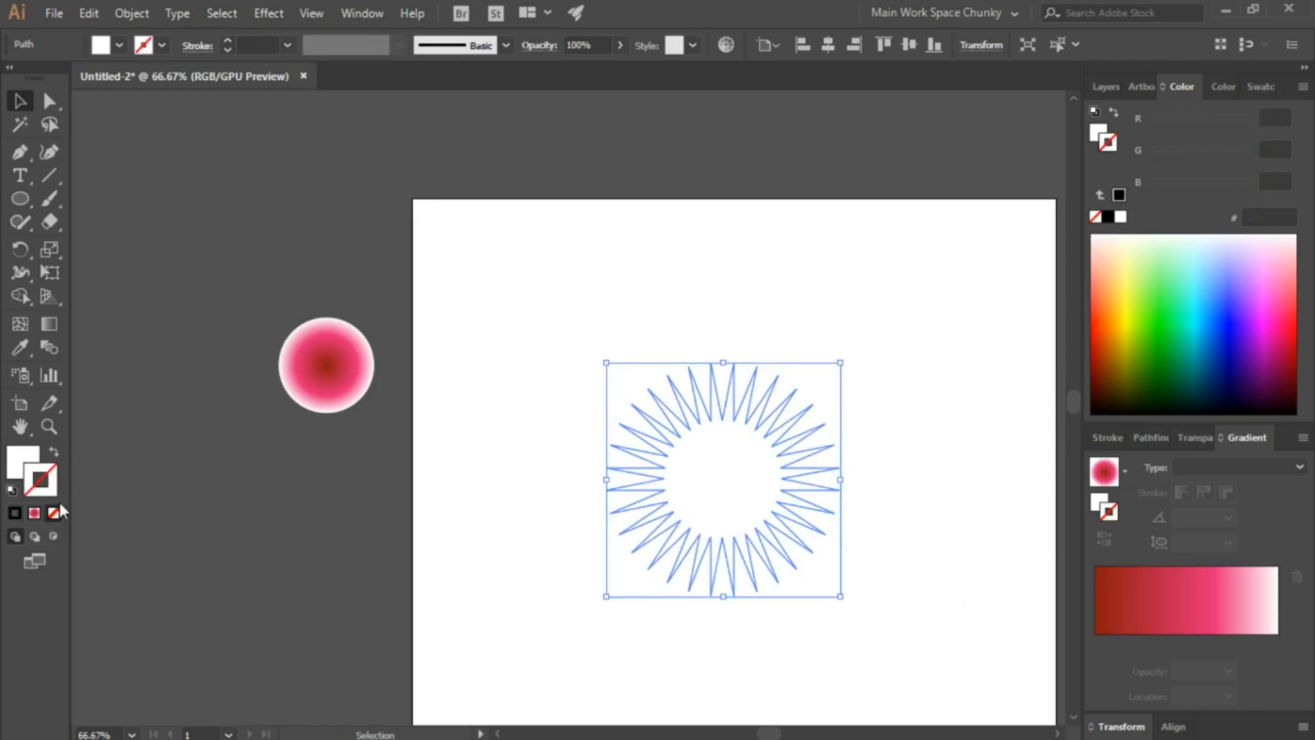
left_click(12, 353)
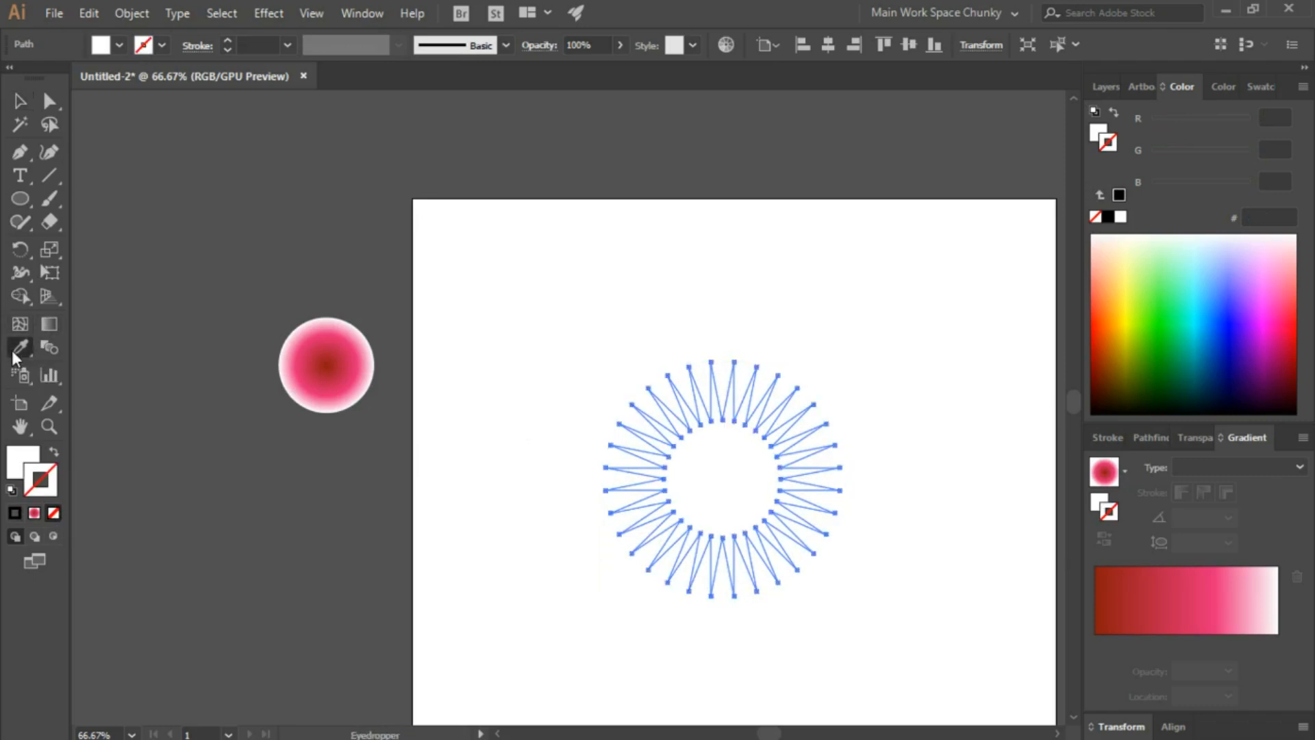
left_click(338, 362)
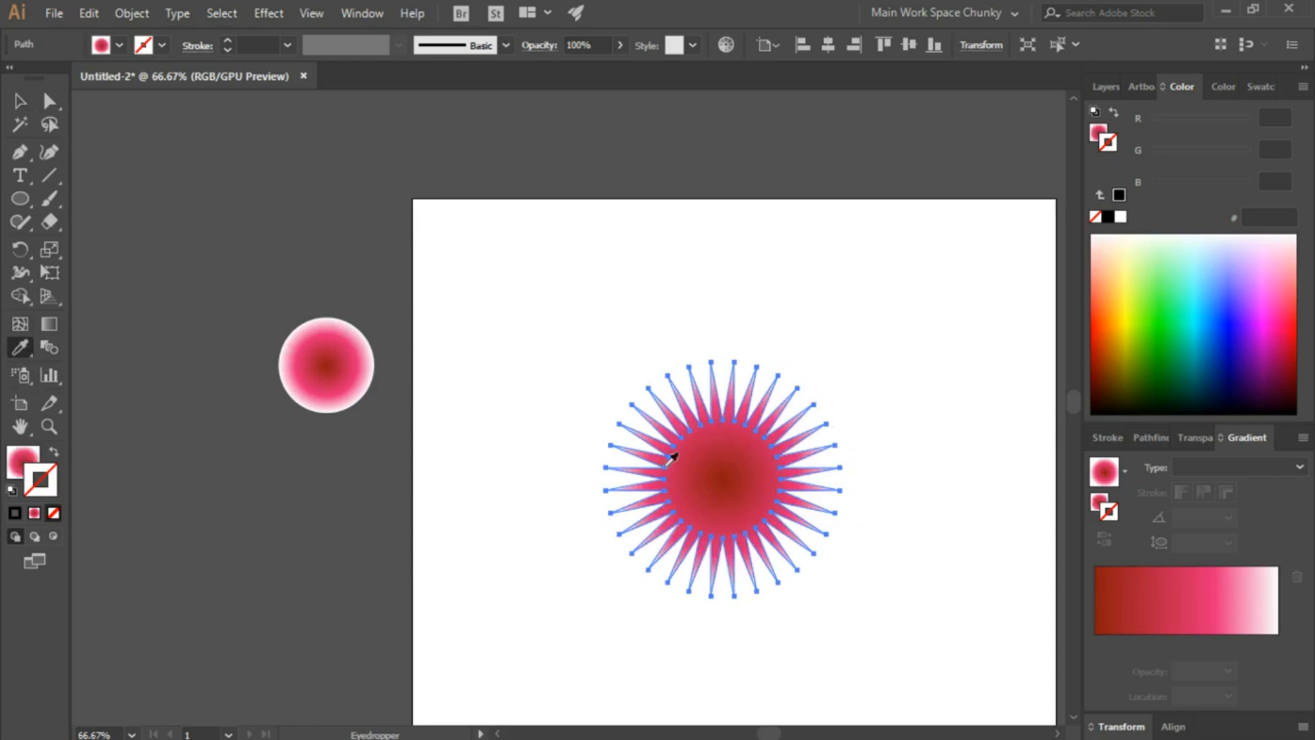
Round all the corners of the star to a radius of about 2.55 px.
left_click(54, 430)
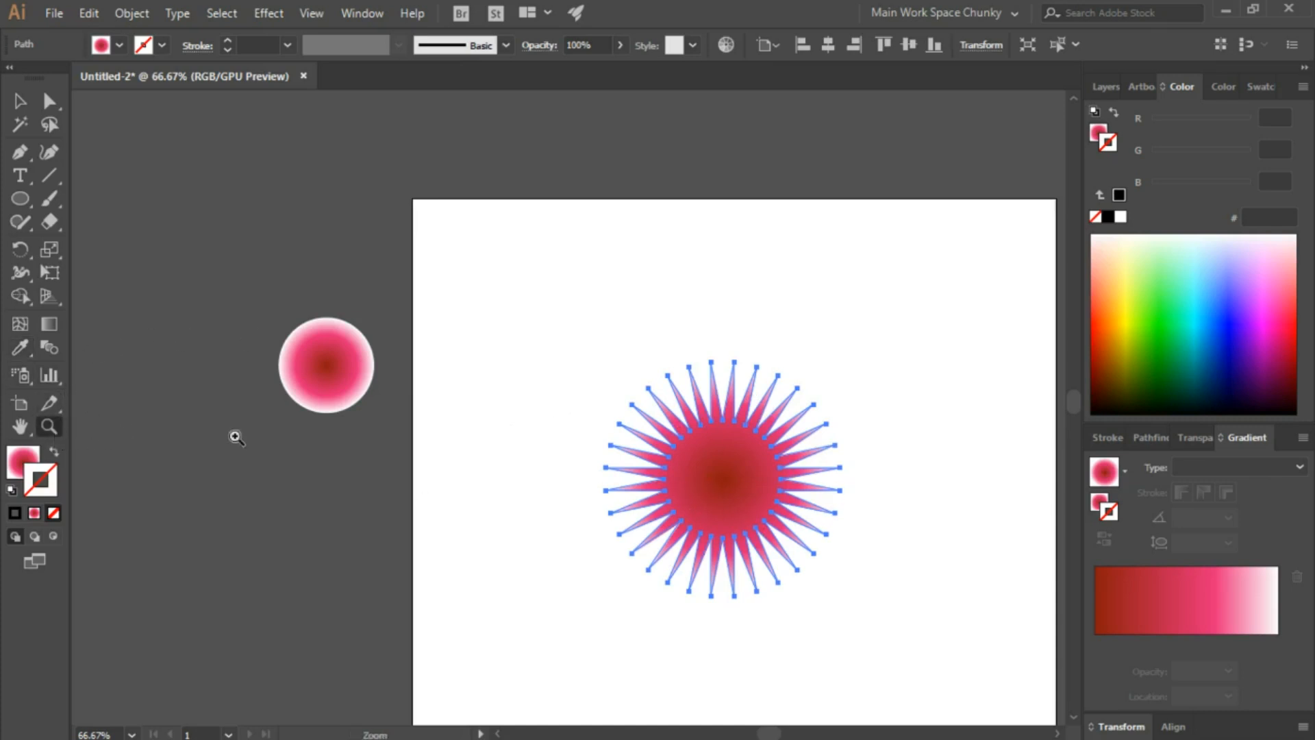
left_click_drag(712, 488, 888, 484)
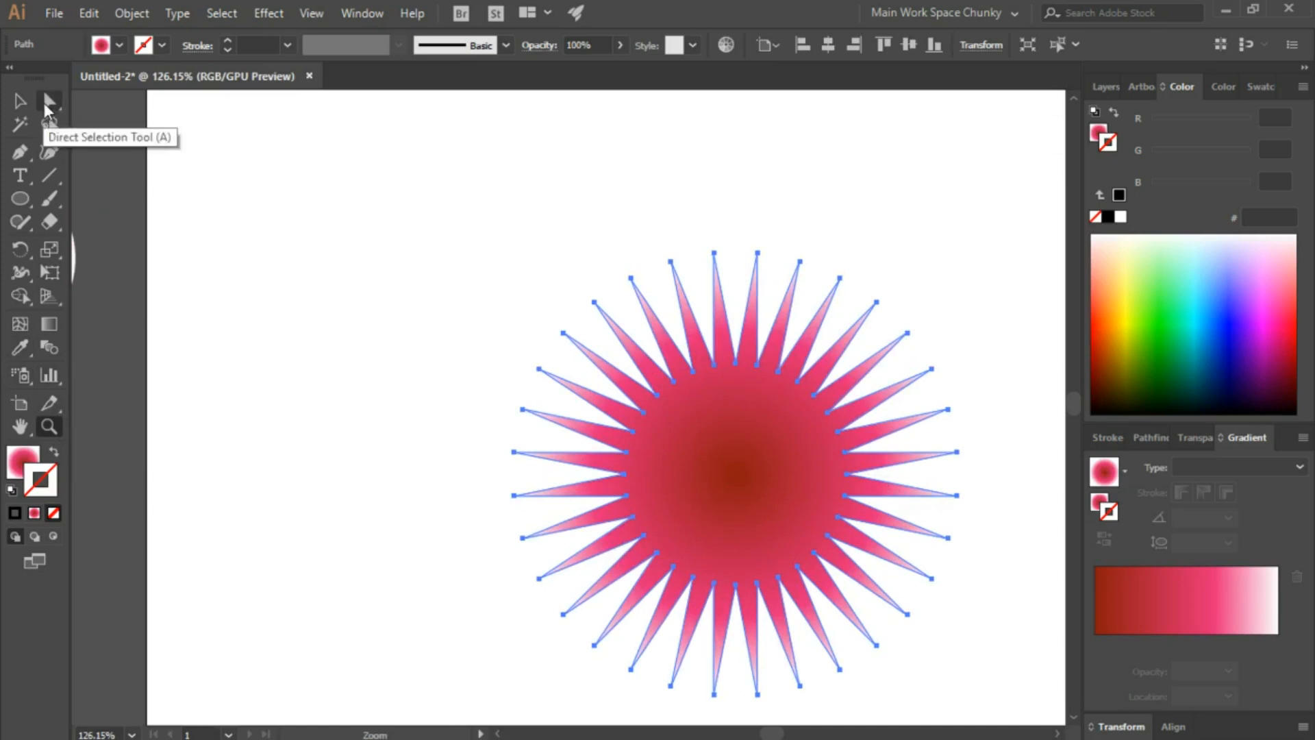
left_click(45, 103)
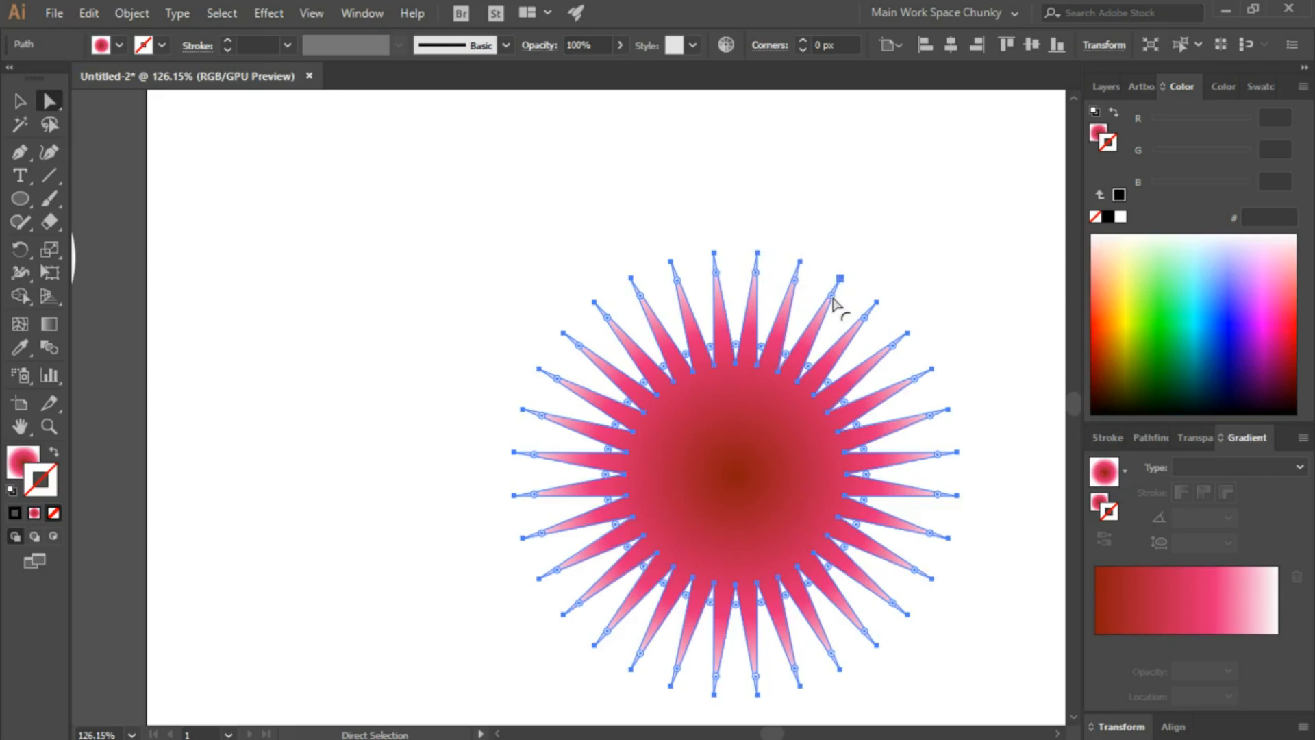
left_click_drag(833, 301, 826, 315)
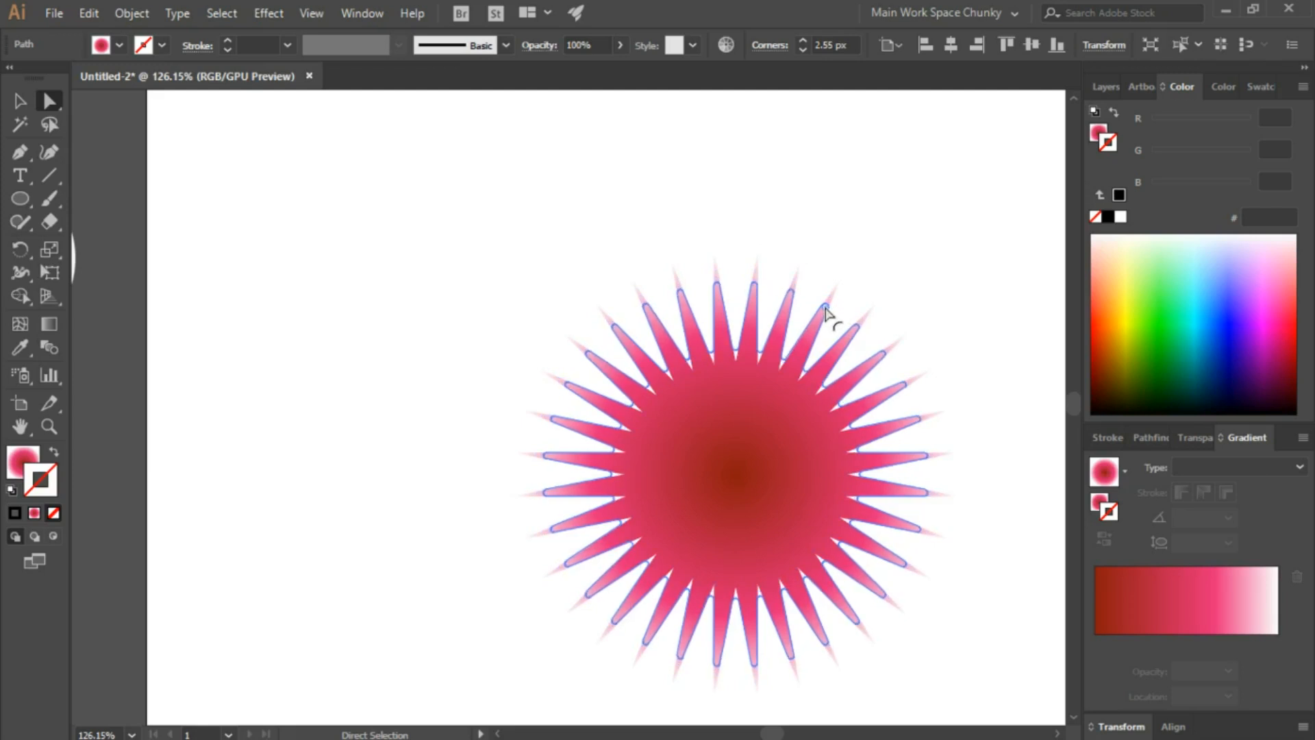
left_click(942, 307)
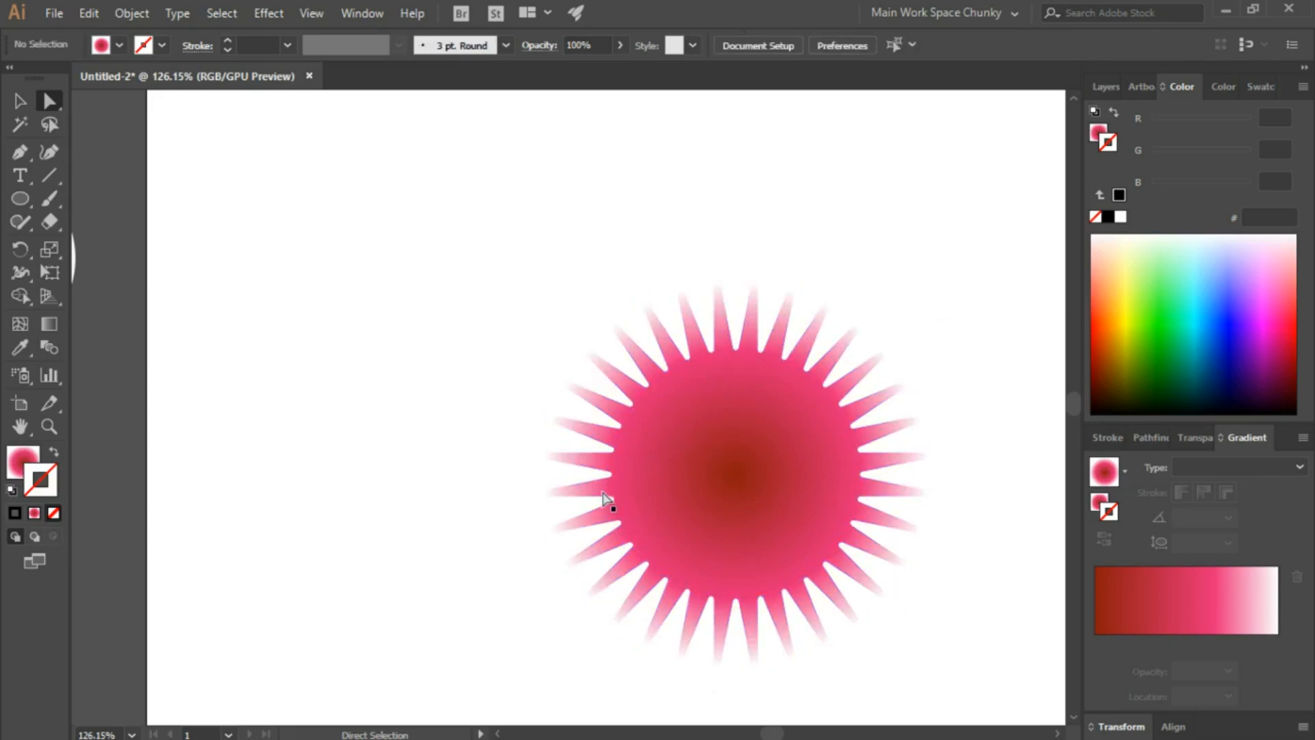
Duplicate the rounded star in place and shrink the copy around its center to about 5% of its size.
left_click(715, 521)
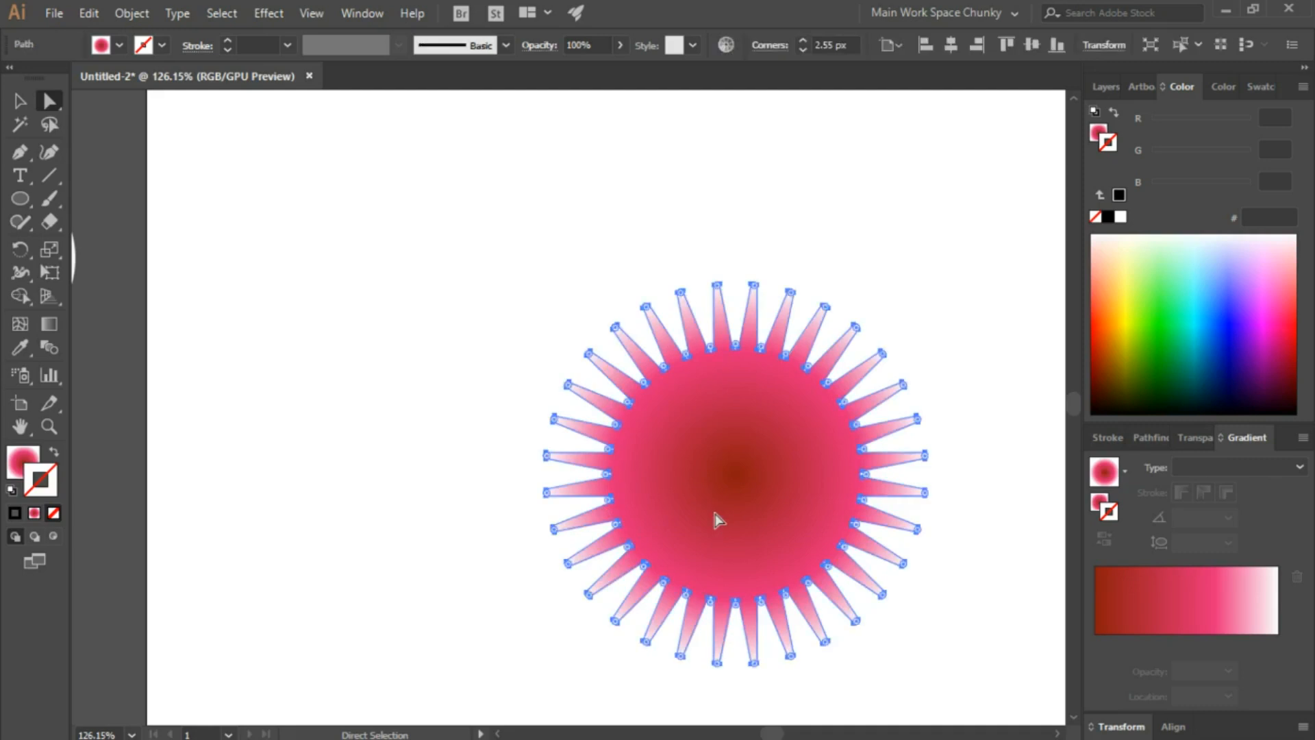
key("ctrl")
key("ctrl")
left_click(21, 102)
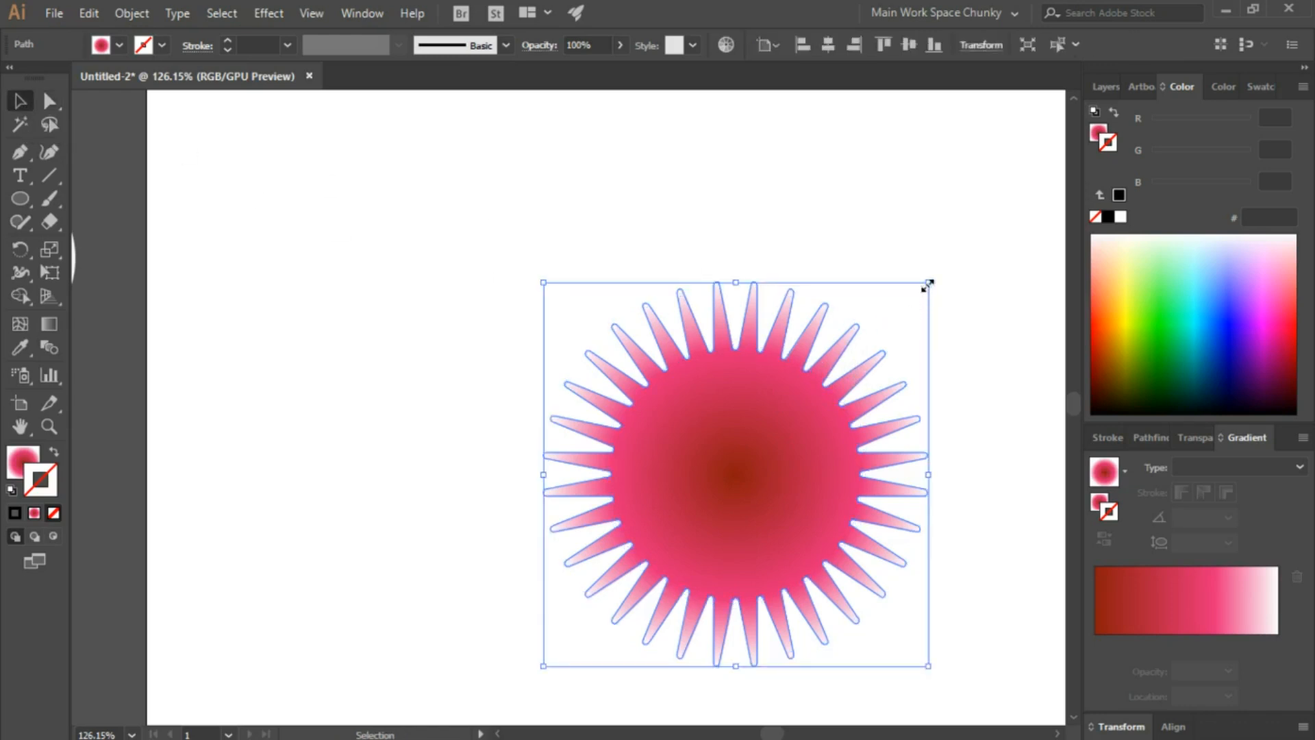
left_click_drag(927, 285, 928, 285)
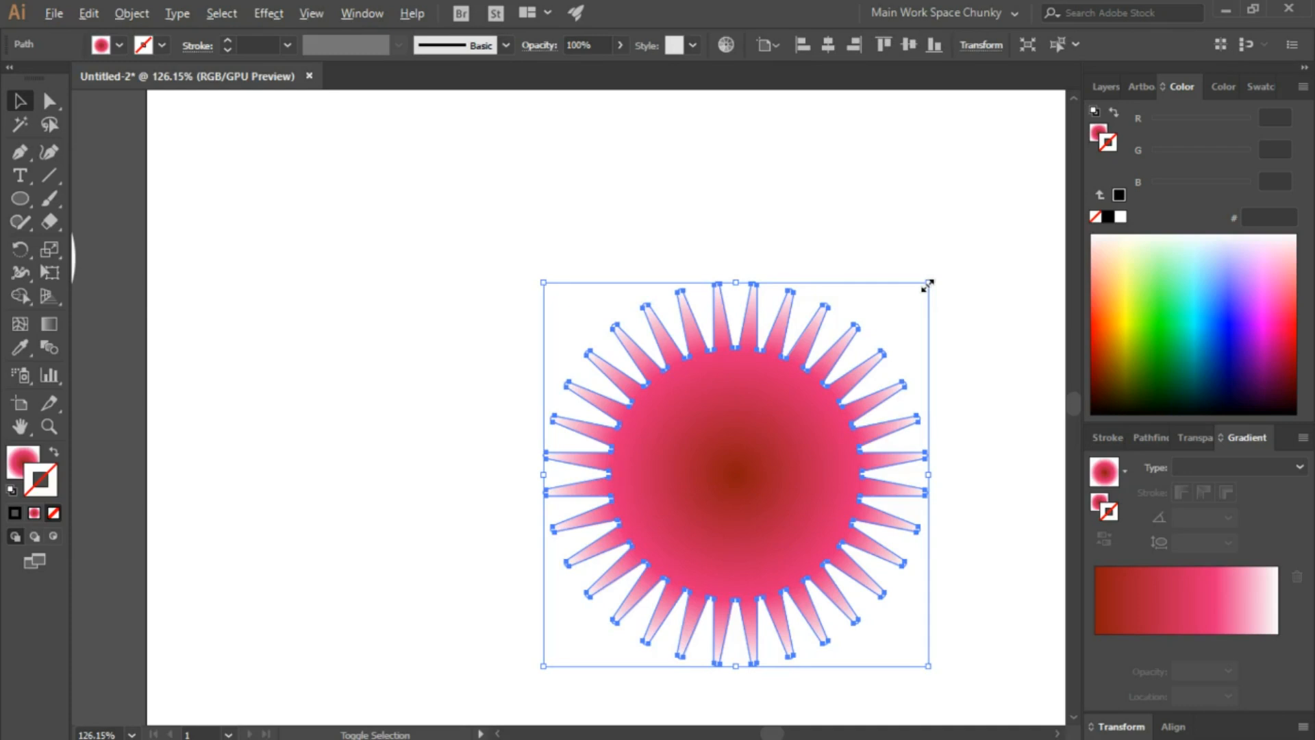
left_click_drag(928, 285, 746, 454)
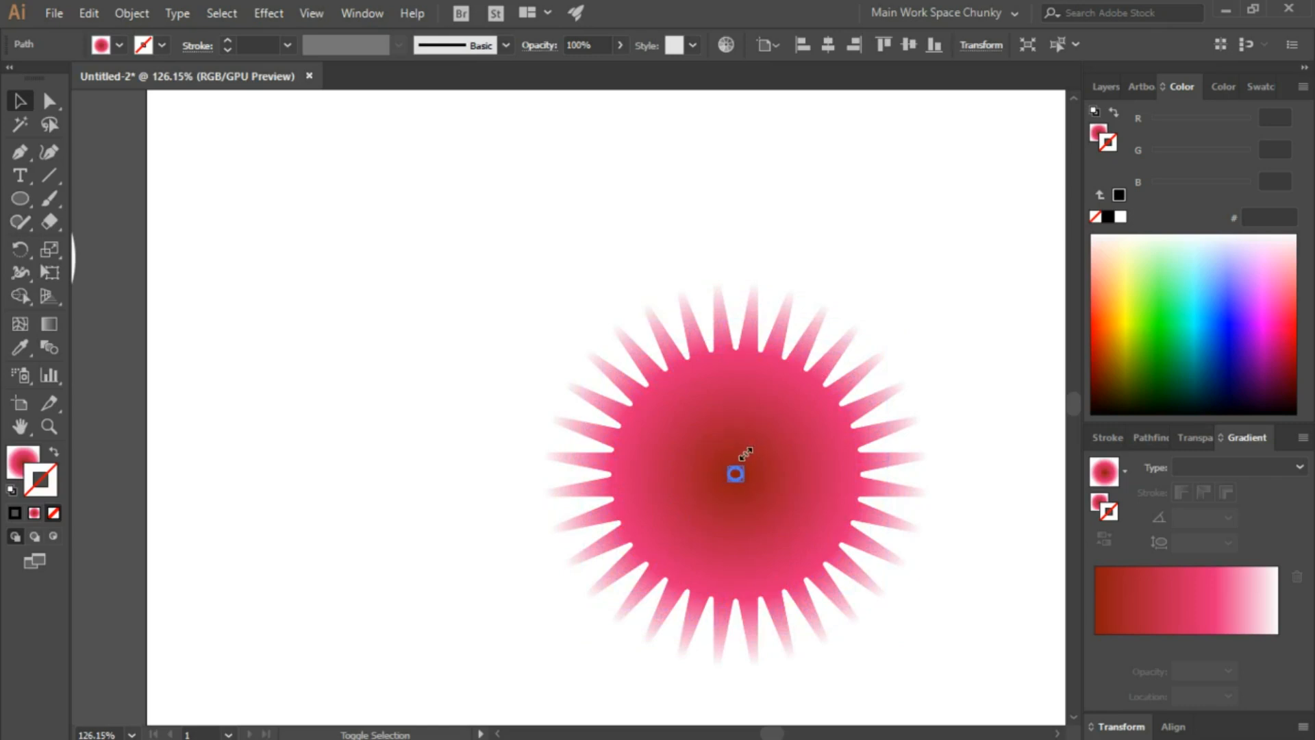
left_click_drag(746, 454, 747, 457)
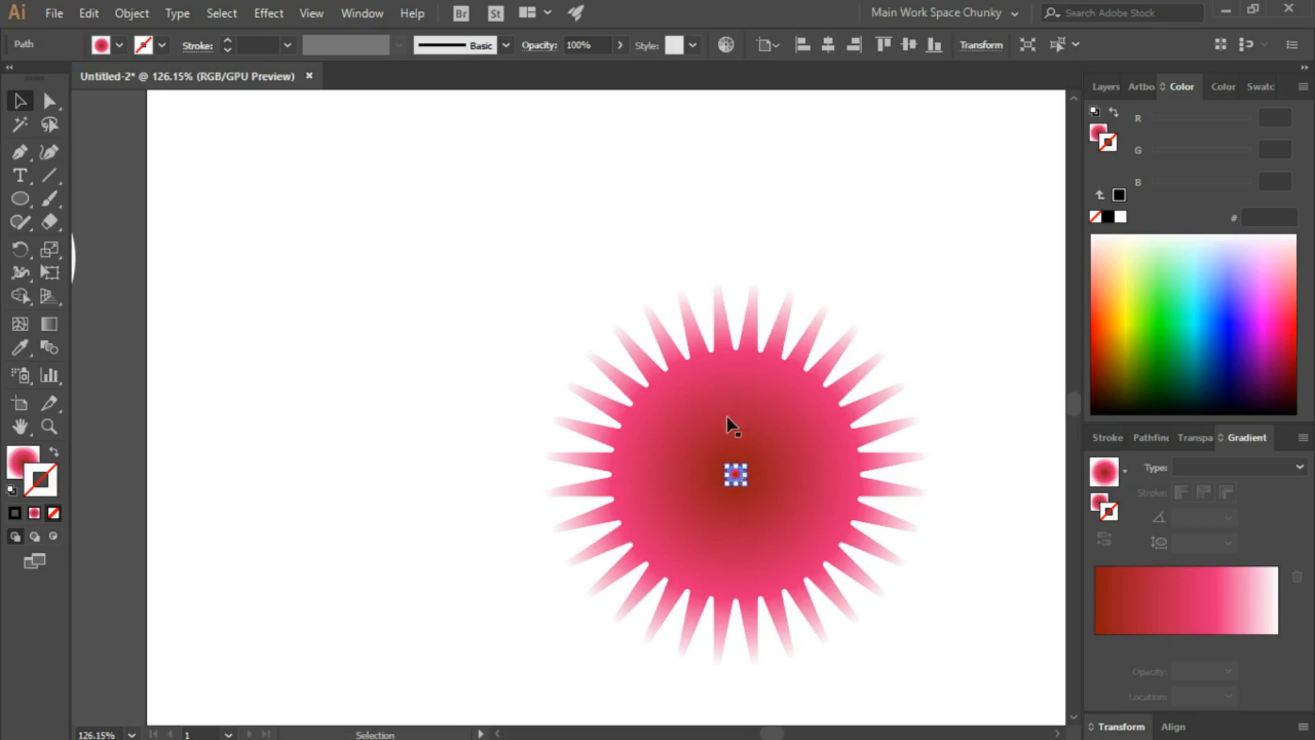
Blend the large star with its tiny central copy using 100 specified steps and the Align to Path orientation.
left_click(48, 426)
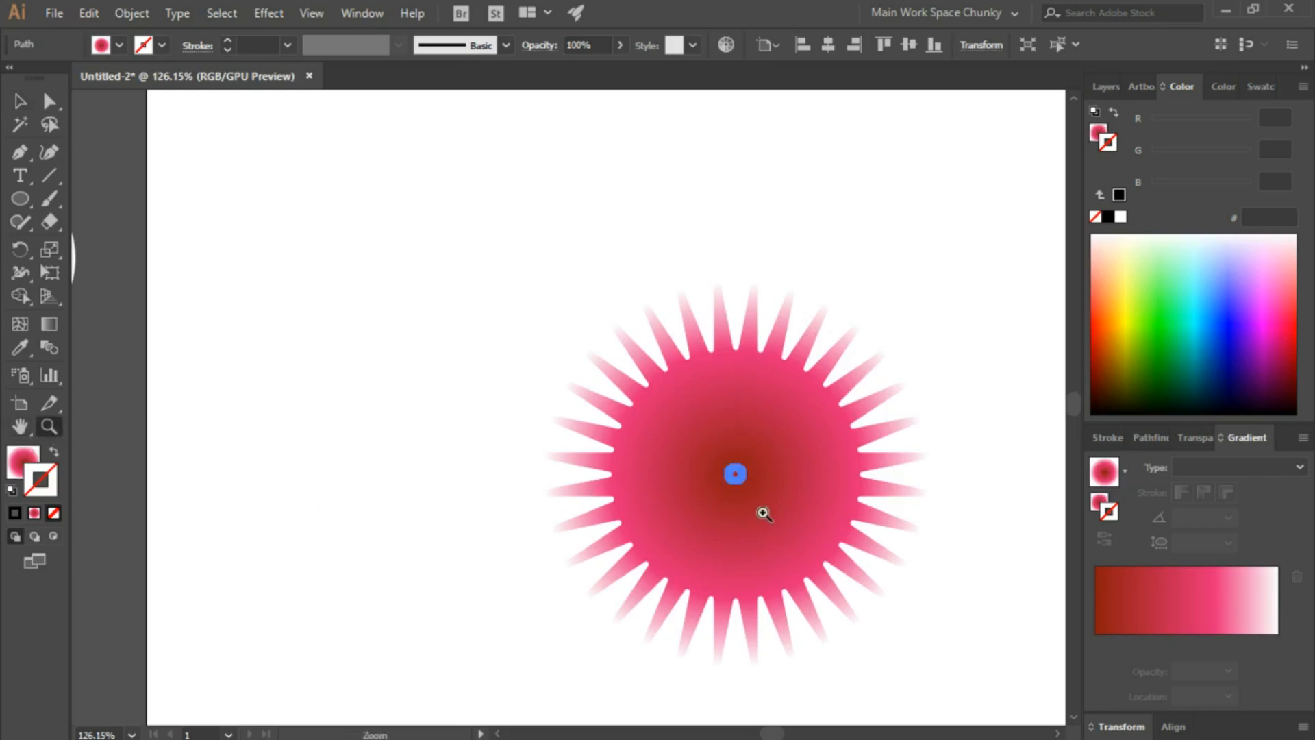
left_click_drag(737, 502, 828, 502)
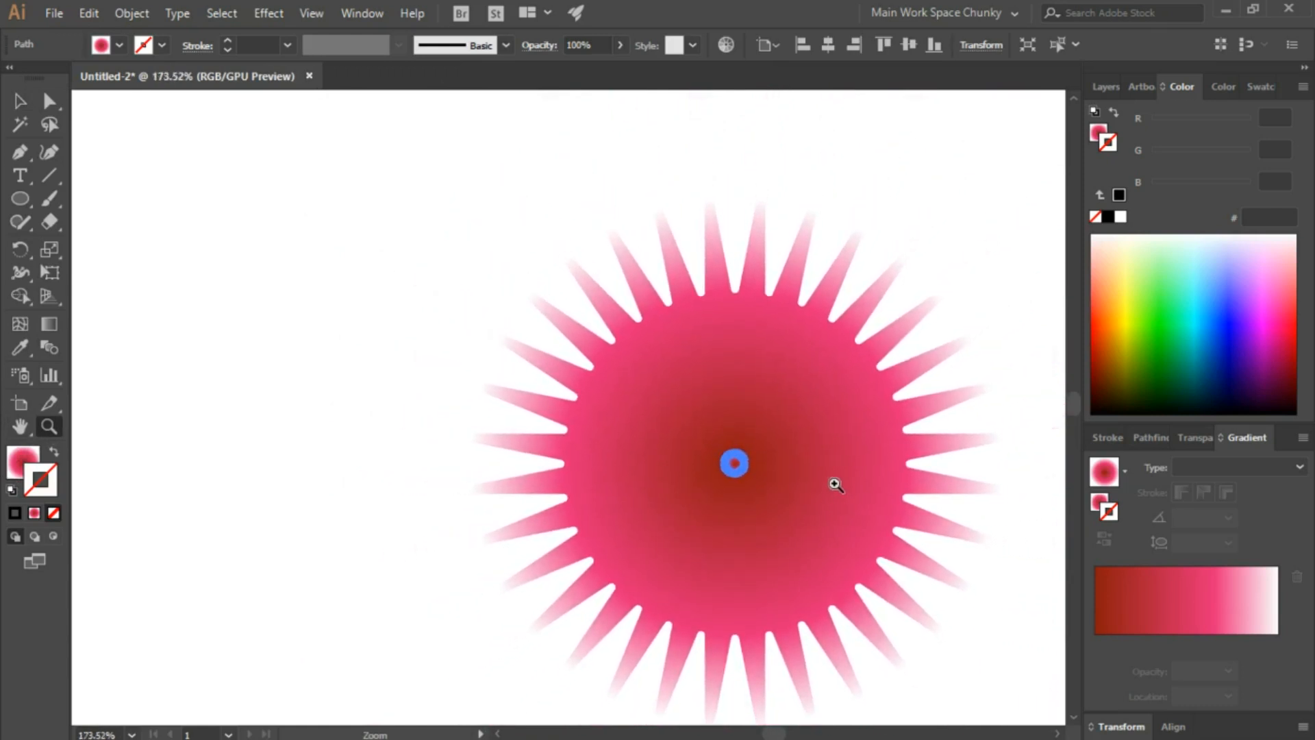
left_click(22, 103)
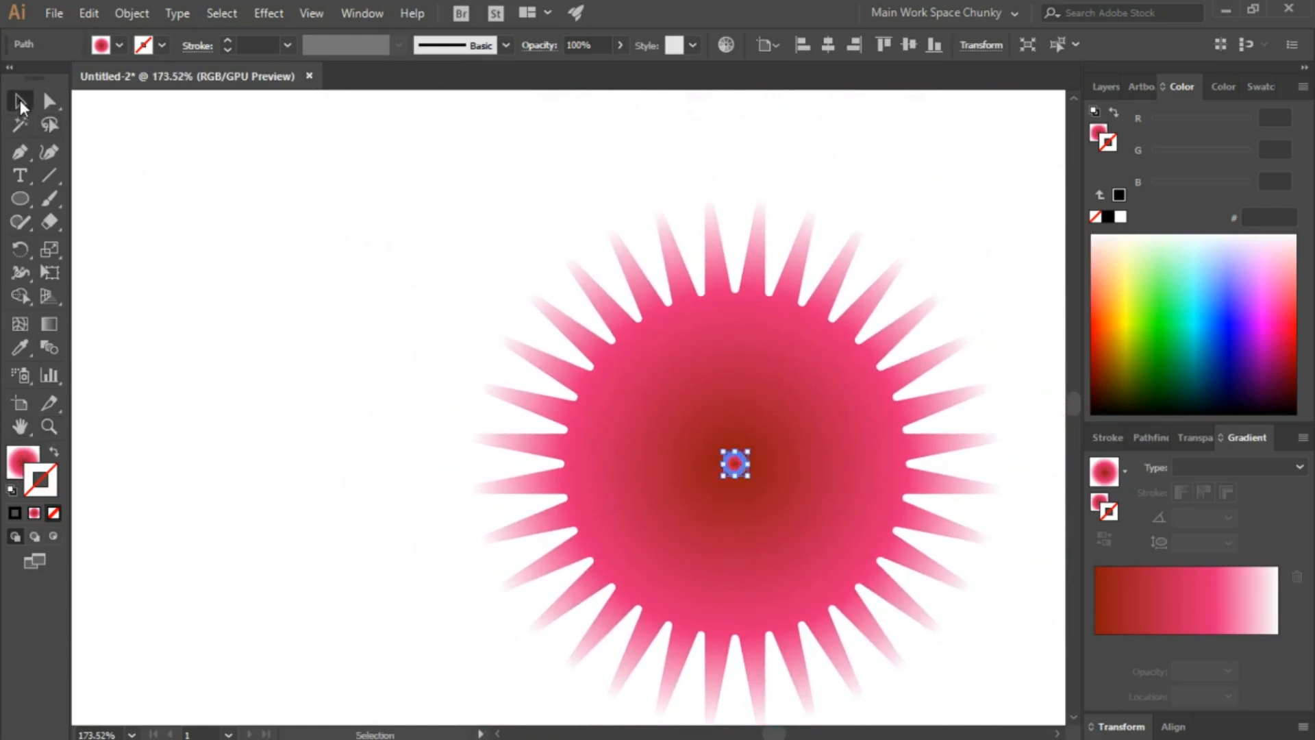
left_click_drag(296, 176, 996, 623)
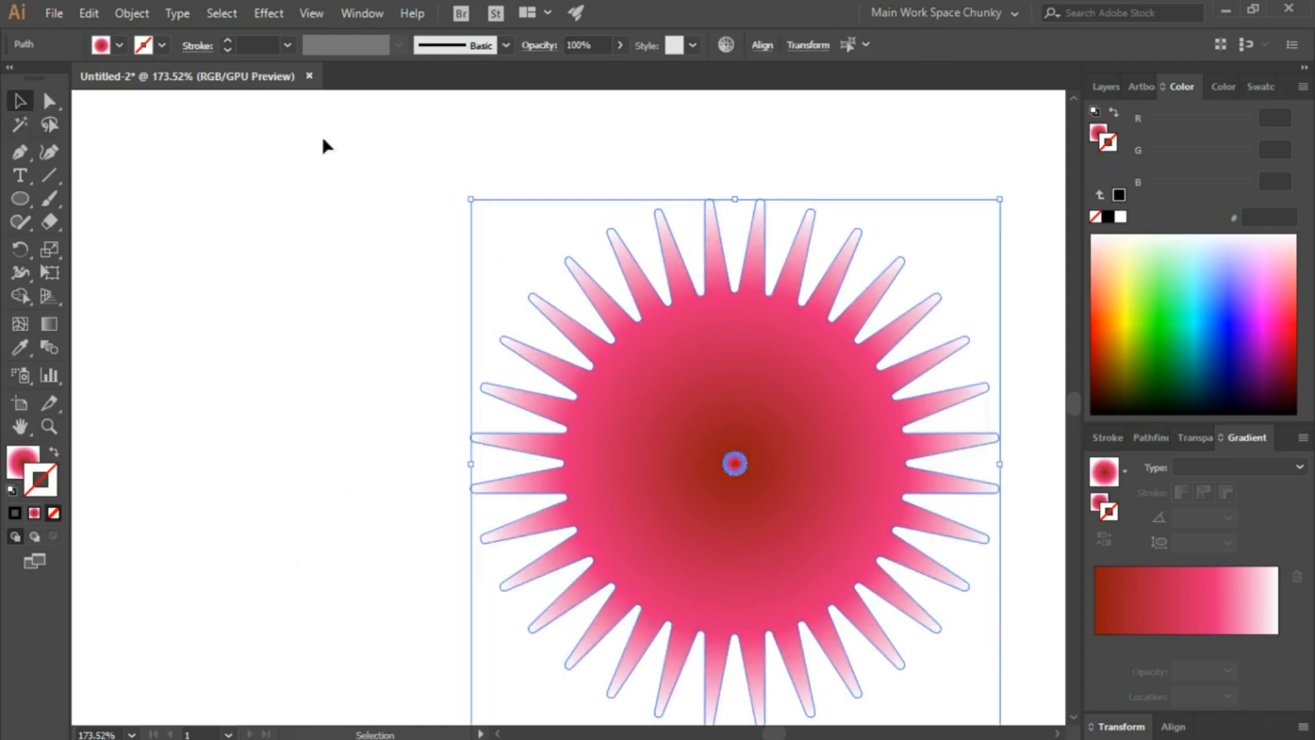
left_click(139, 15)
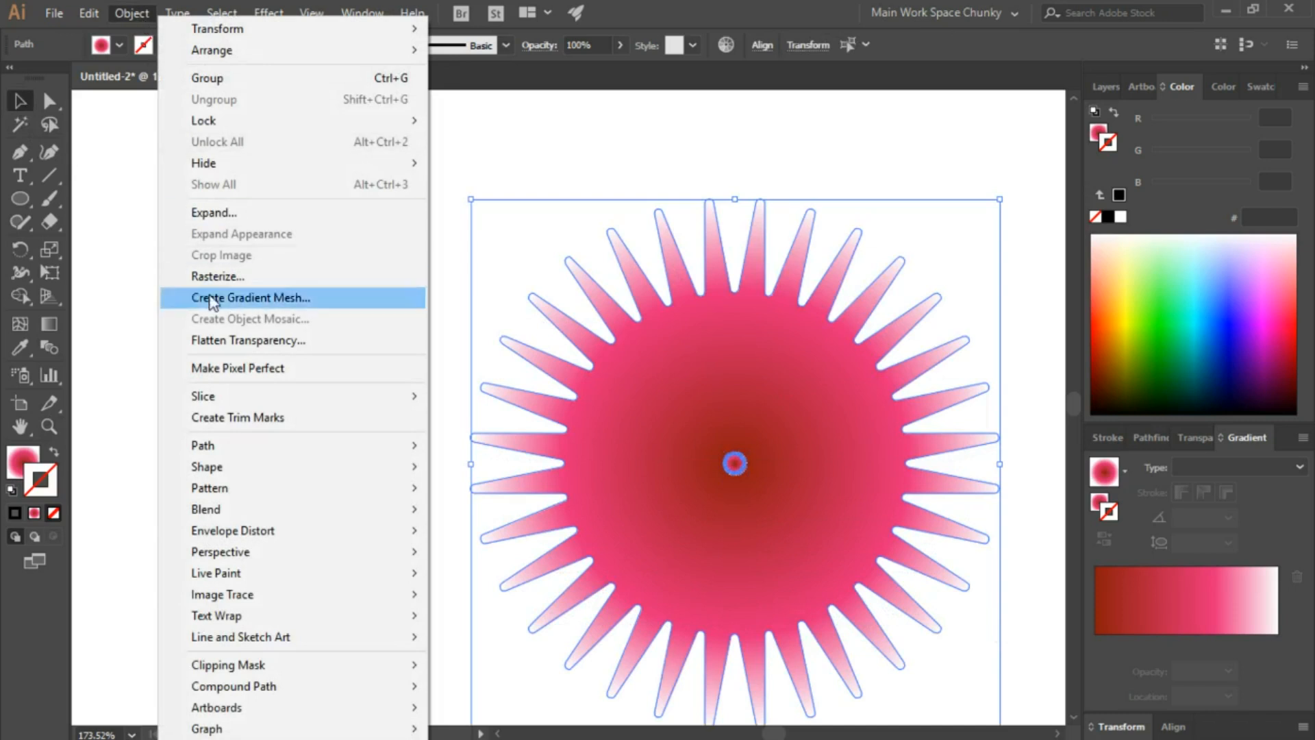
mouse_move(272, 512)
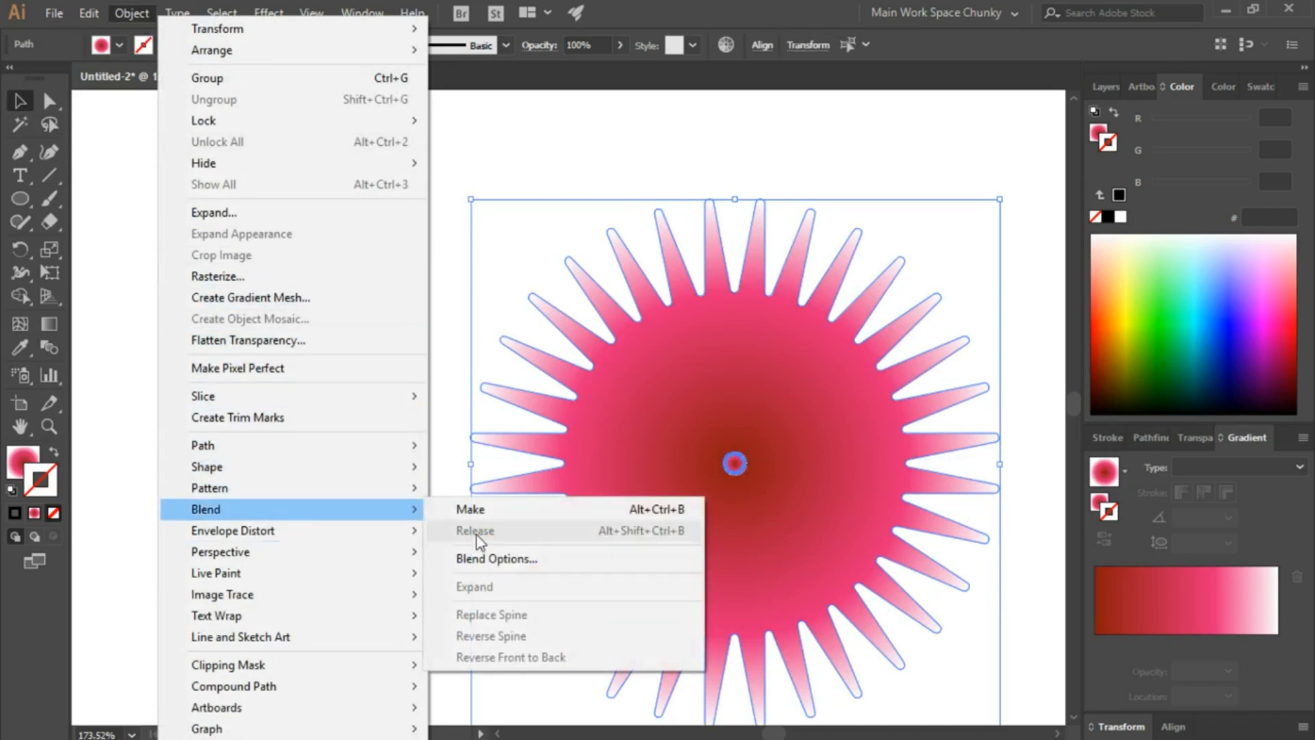
left_click(552, 570)
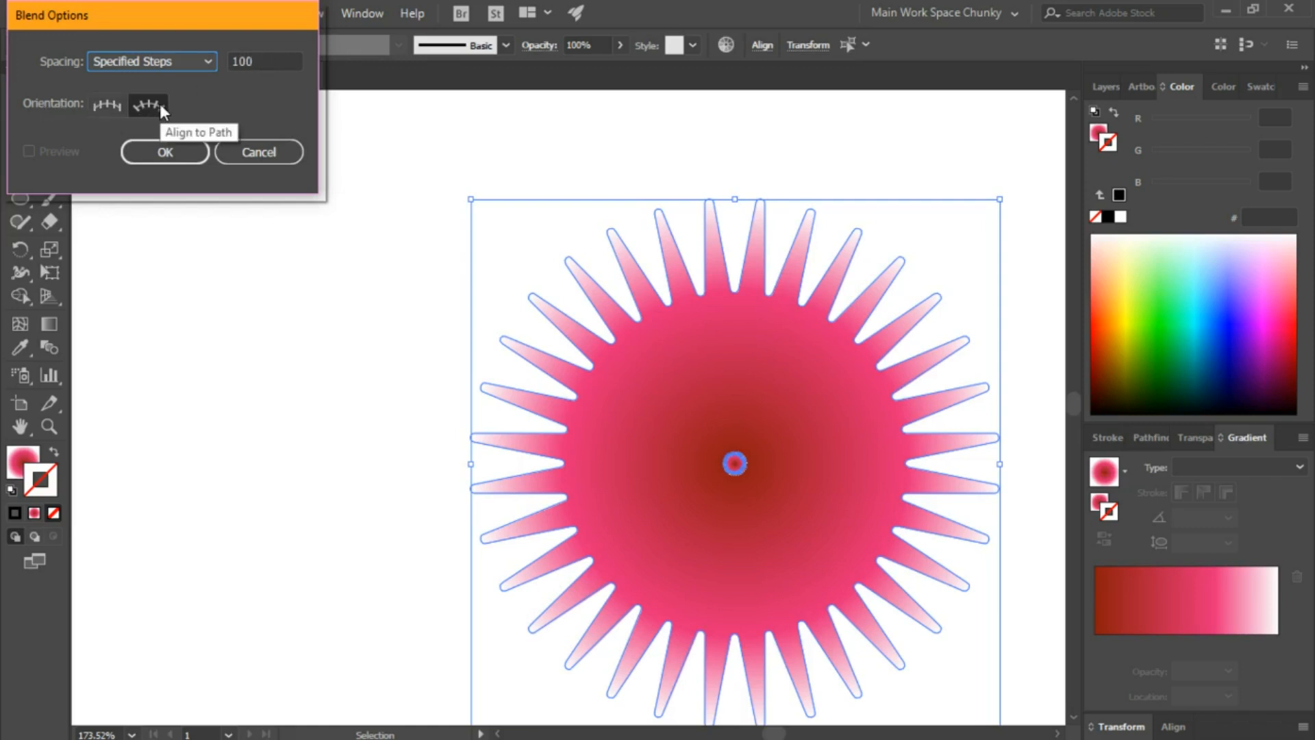
left_click(166, 152)
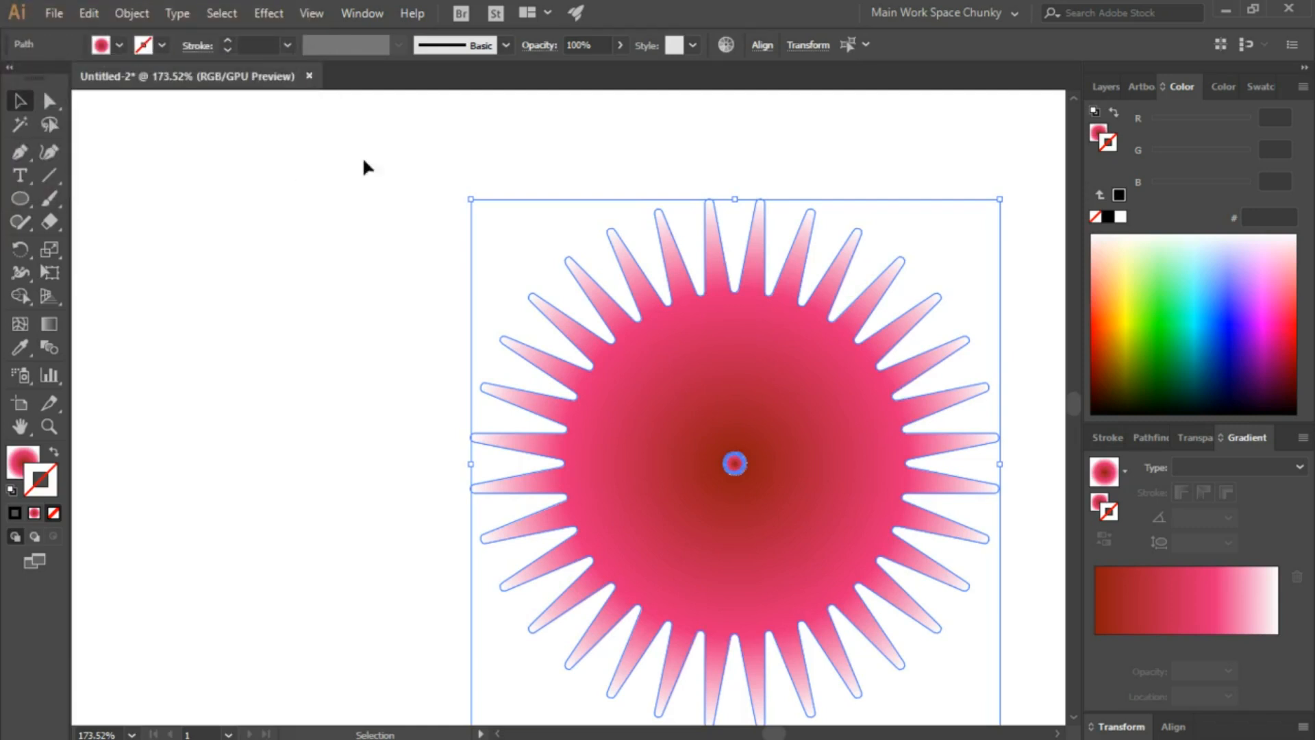
left_click(134, 13)
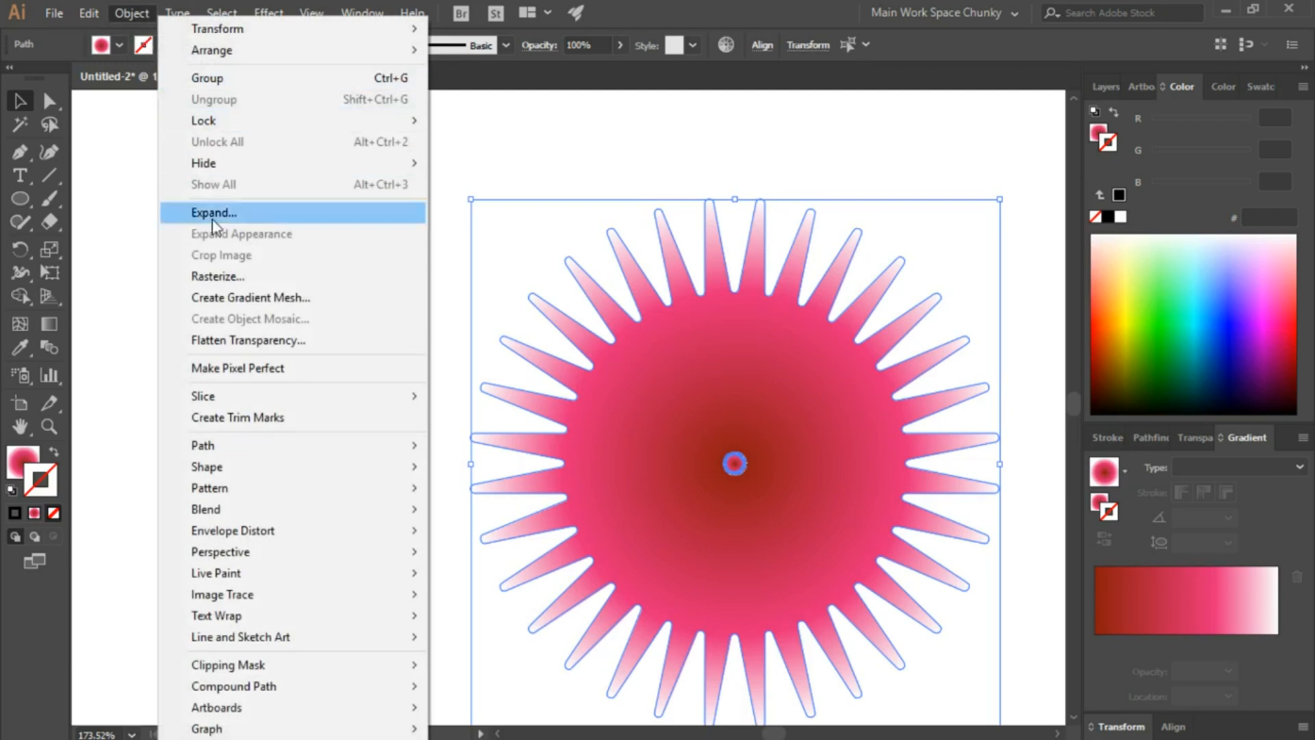
mouse_move(301, 509)
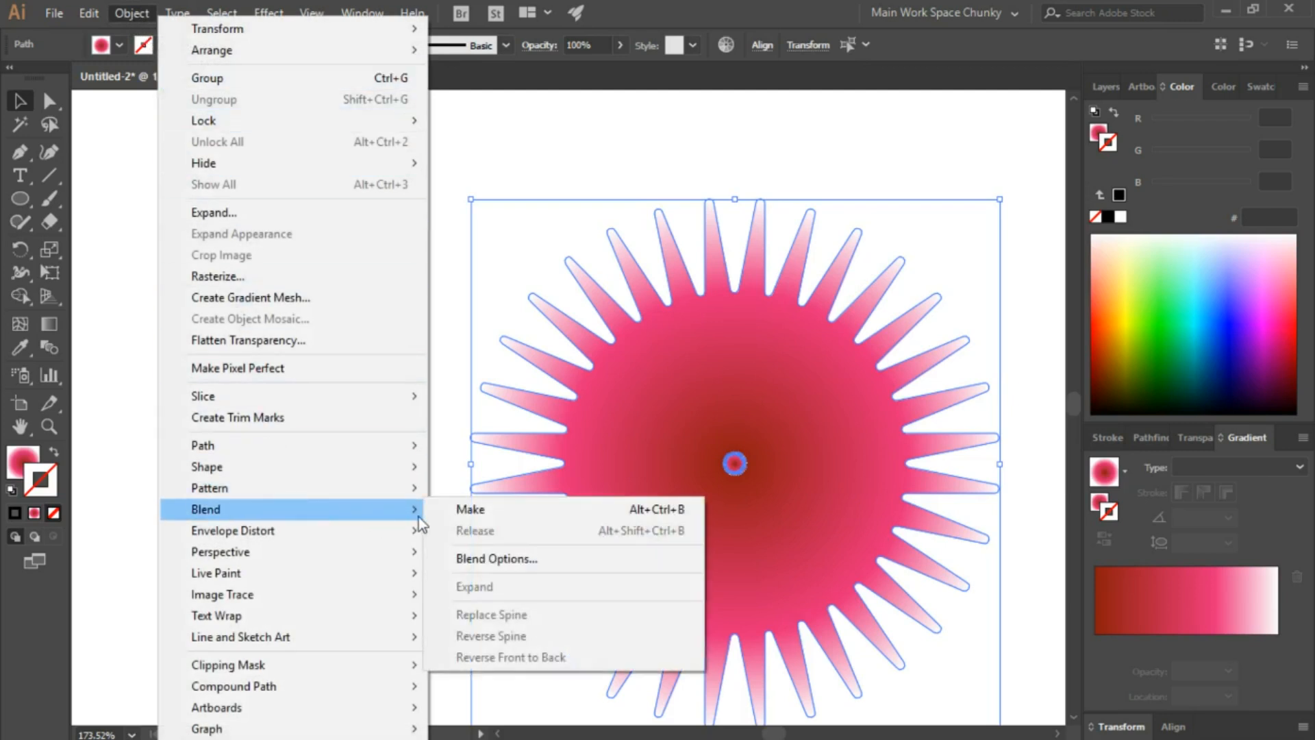
left_click(479, 513)
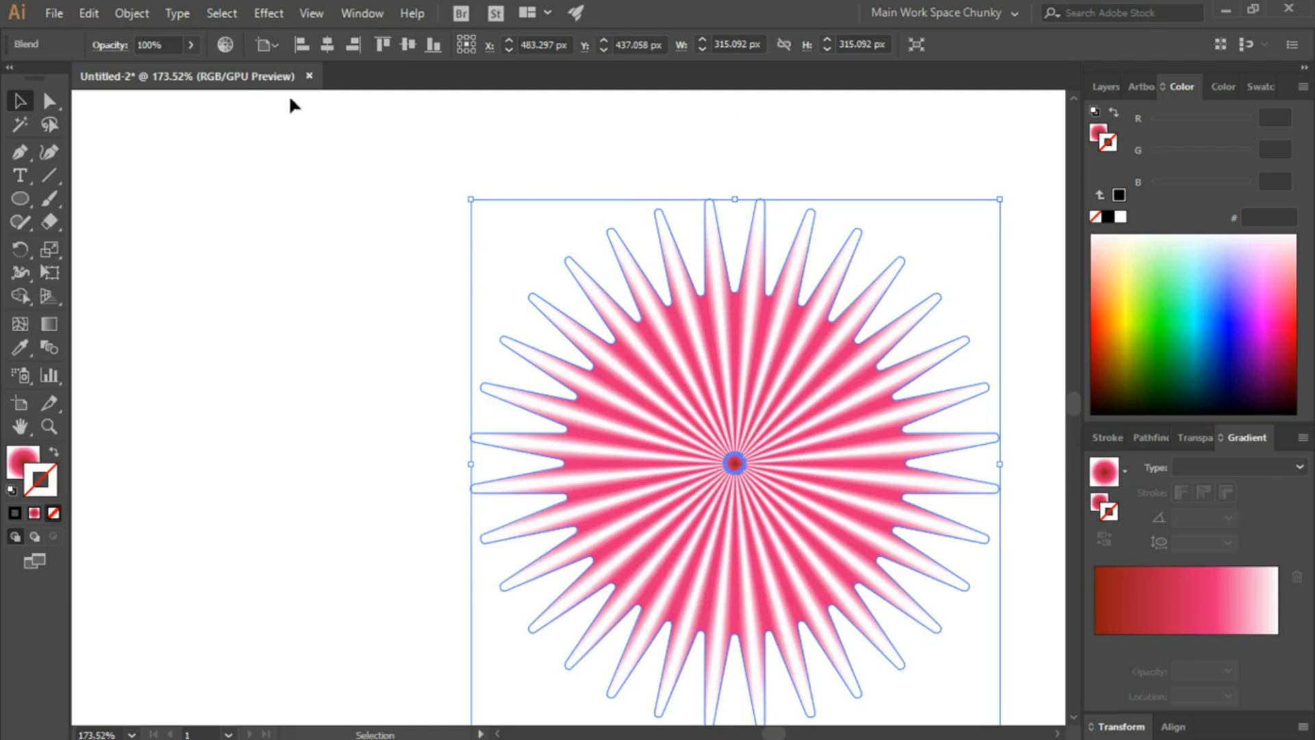
Apply the Pucker & Bloat effect to the star blend with a value of -17%.
left_click(273, 13)
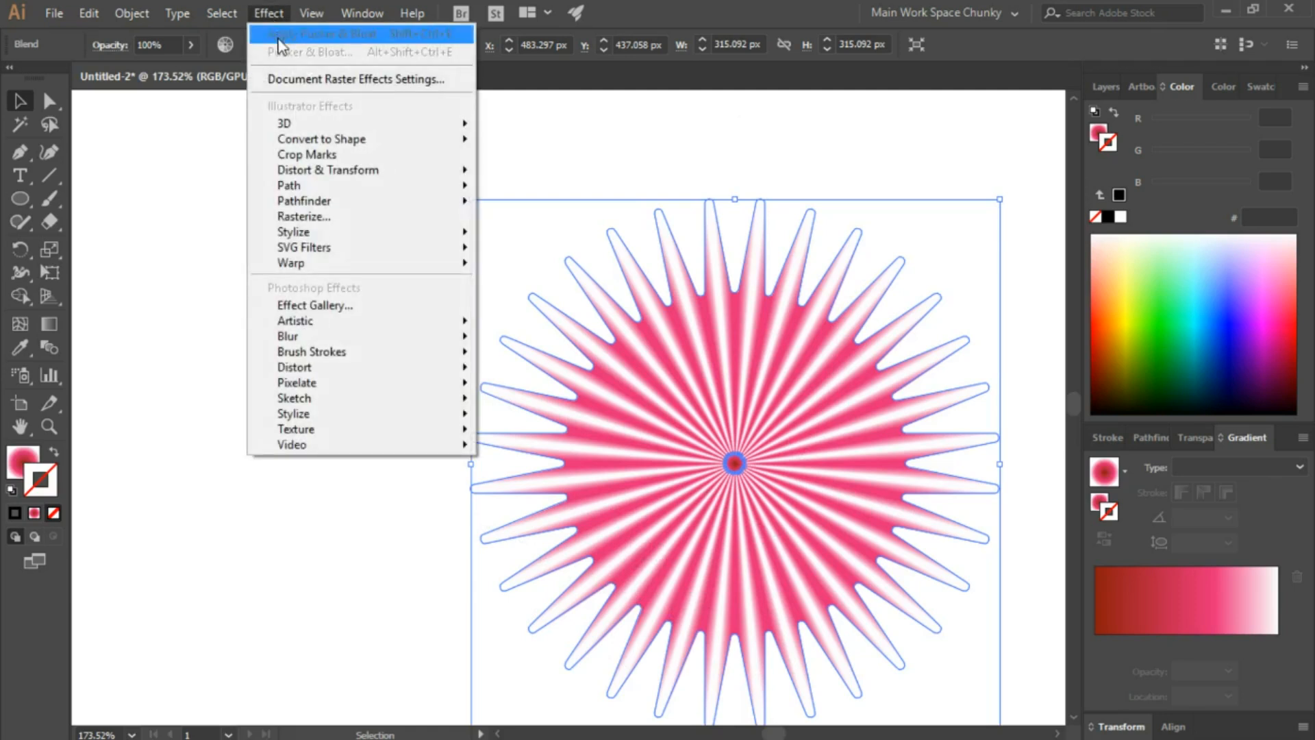
mouse_move(328, 179)
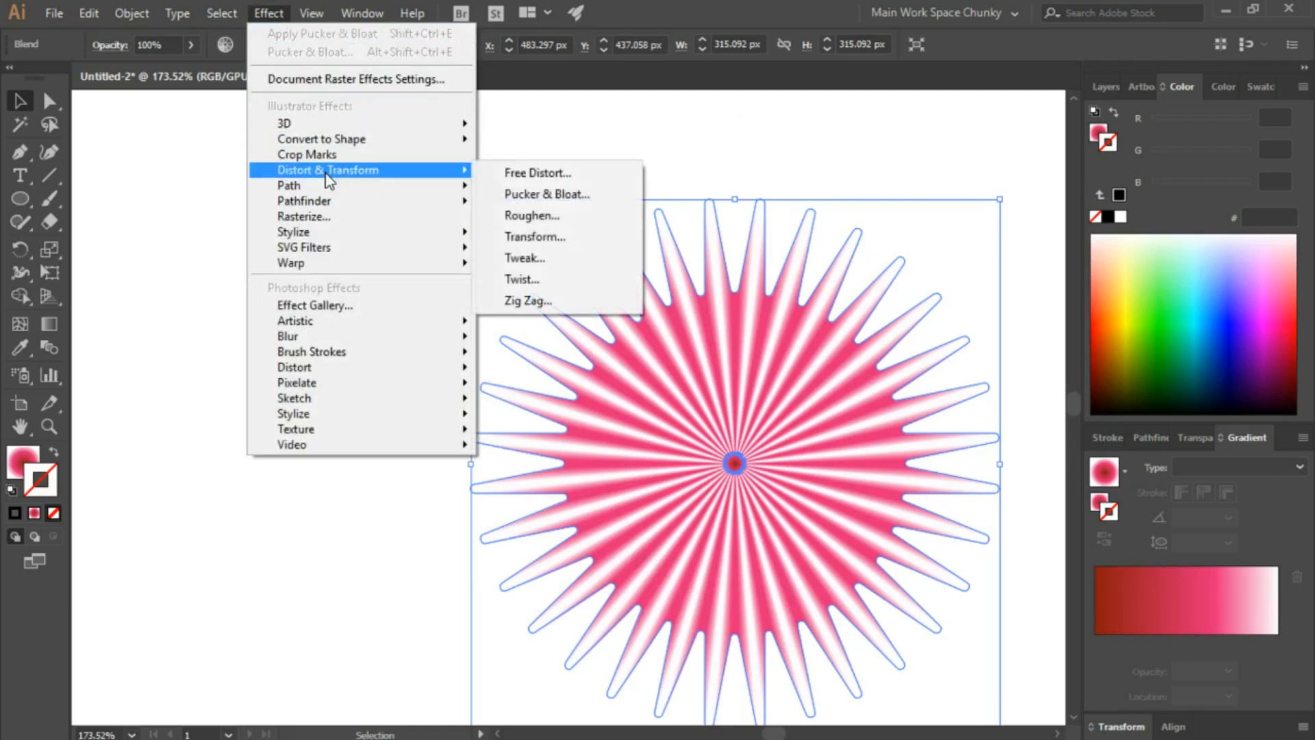
left_click(546, 196)
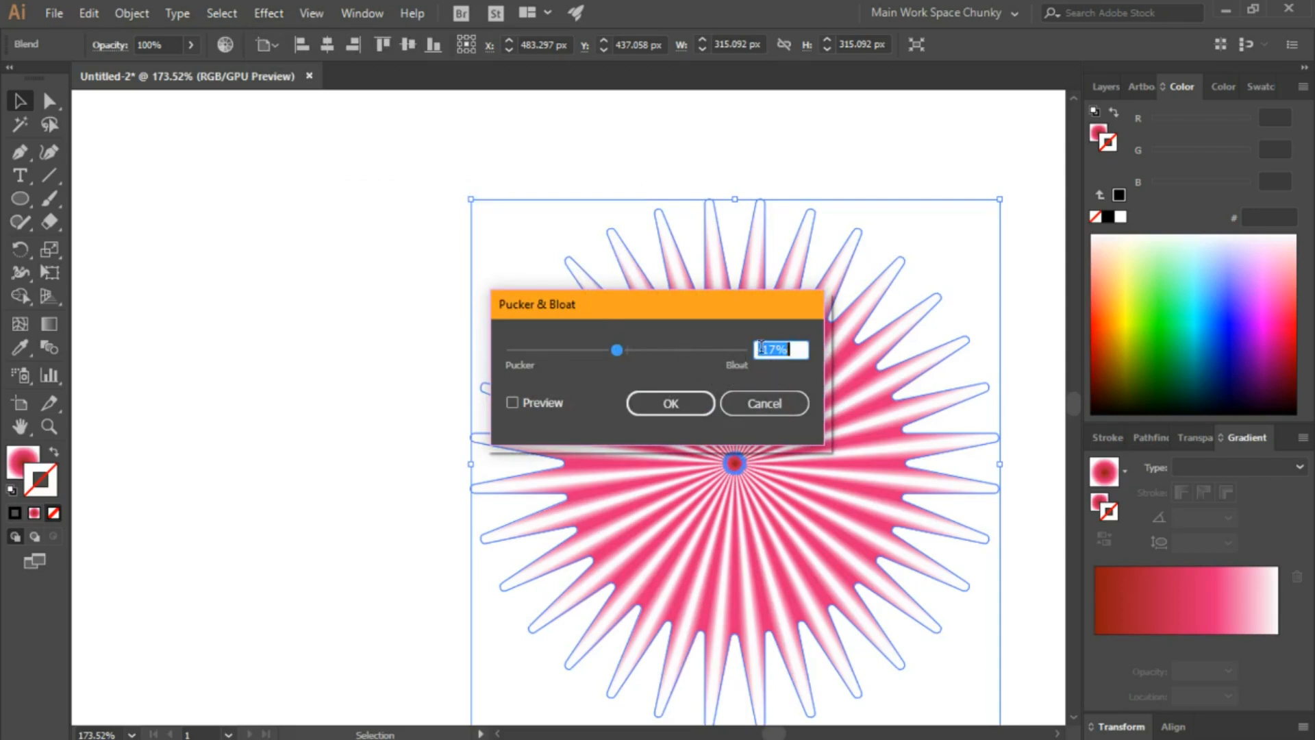
left_click(671, 403)
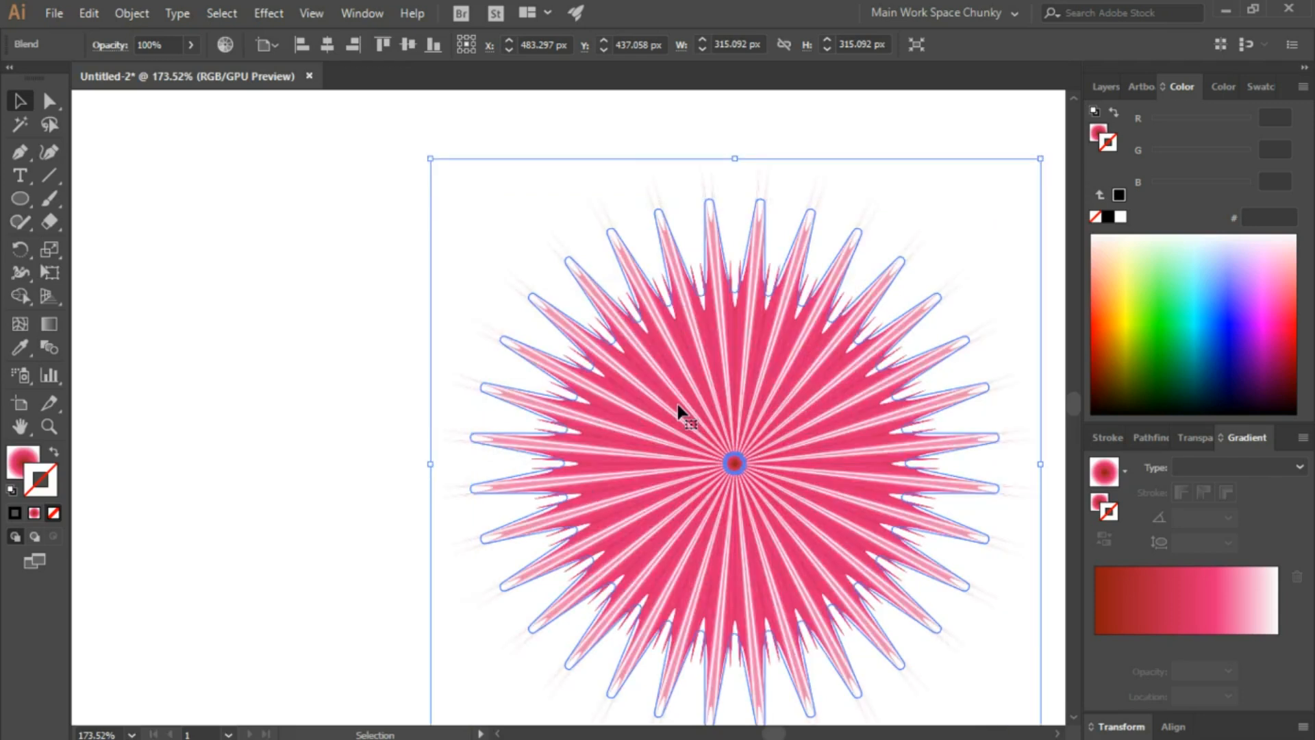
Apply the Roughen effect to the blend with 17% relative size, detail 0 and smooth points.
left_click(265, 15)
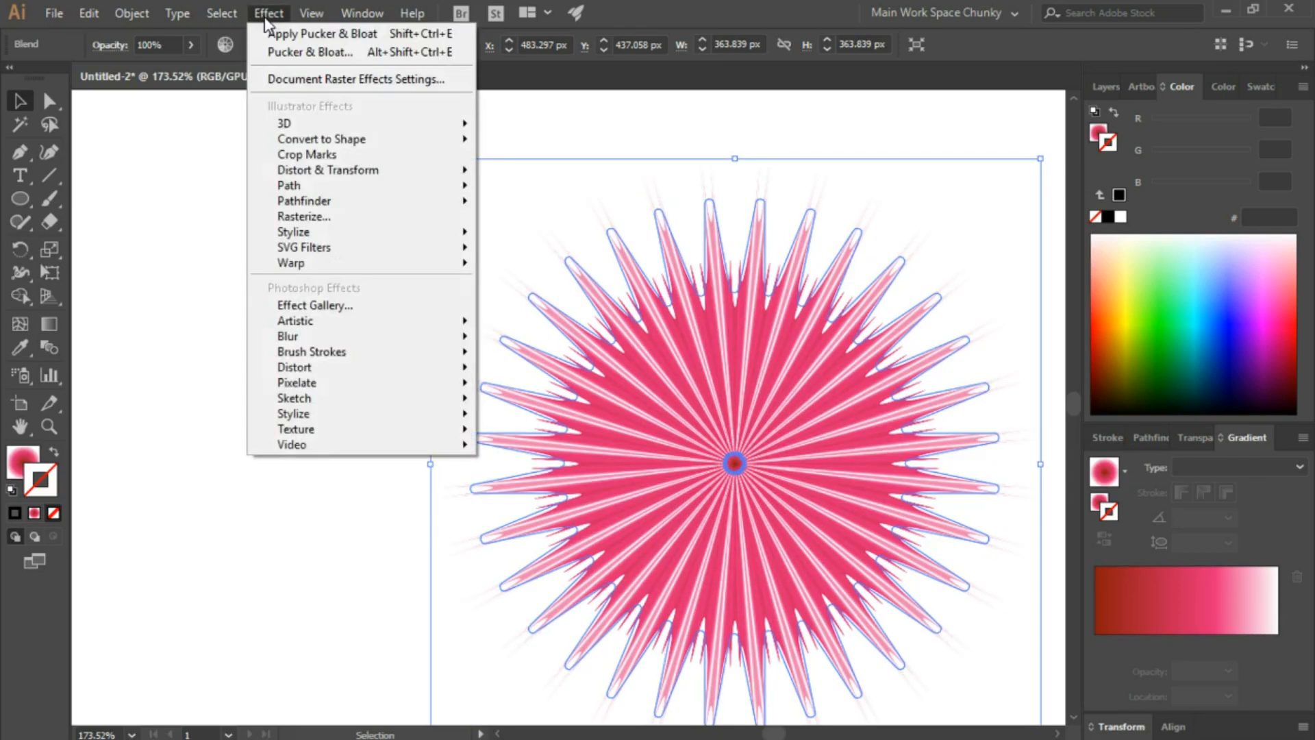
mouse_move(352, 171)
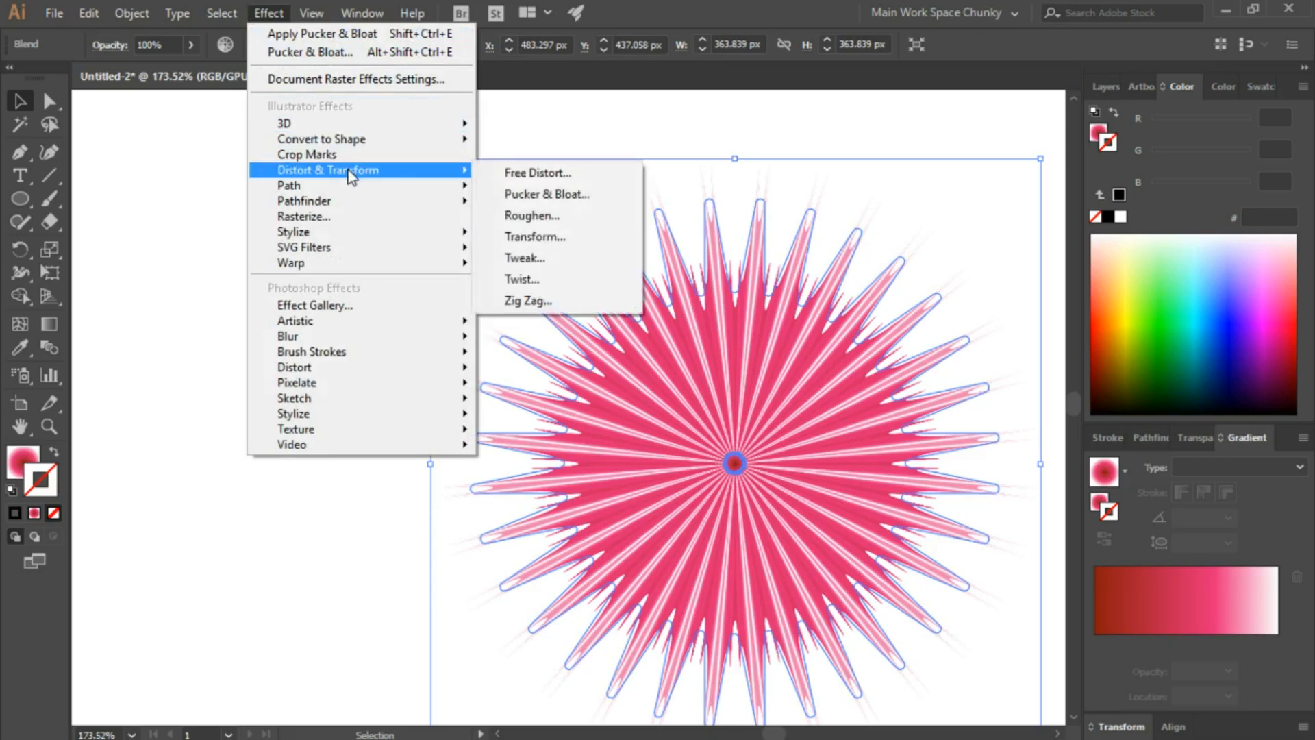
left_click(541, 217)
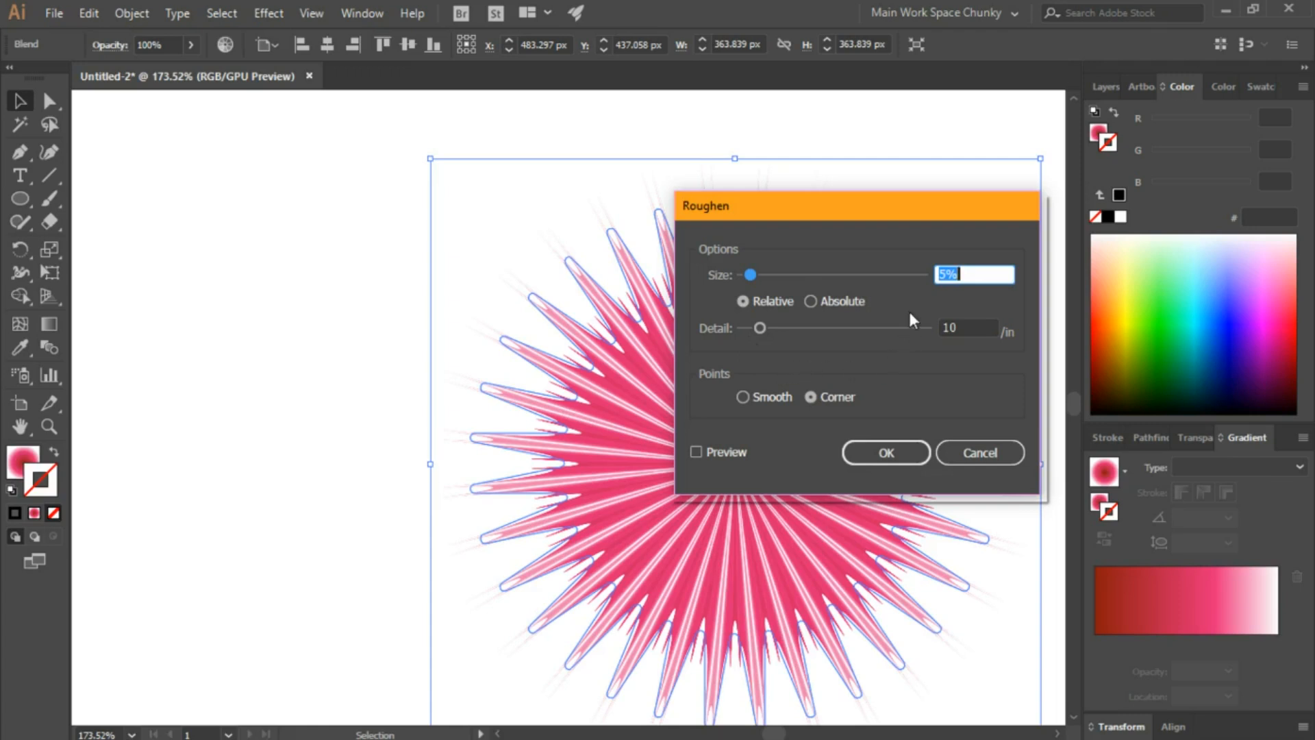
type("17")
left_click(963, 327)
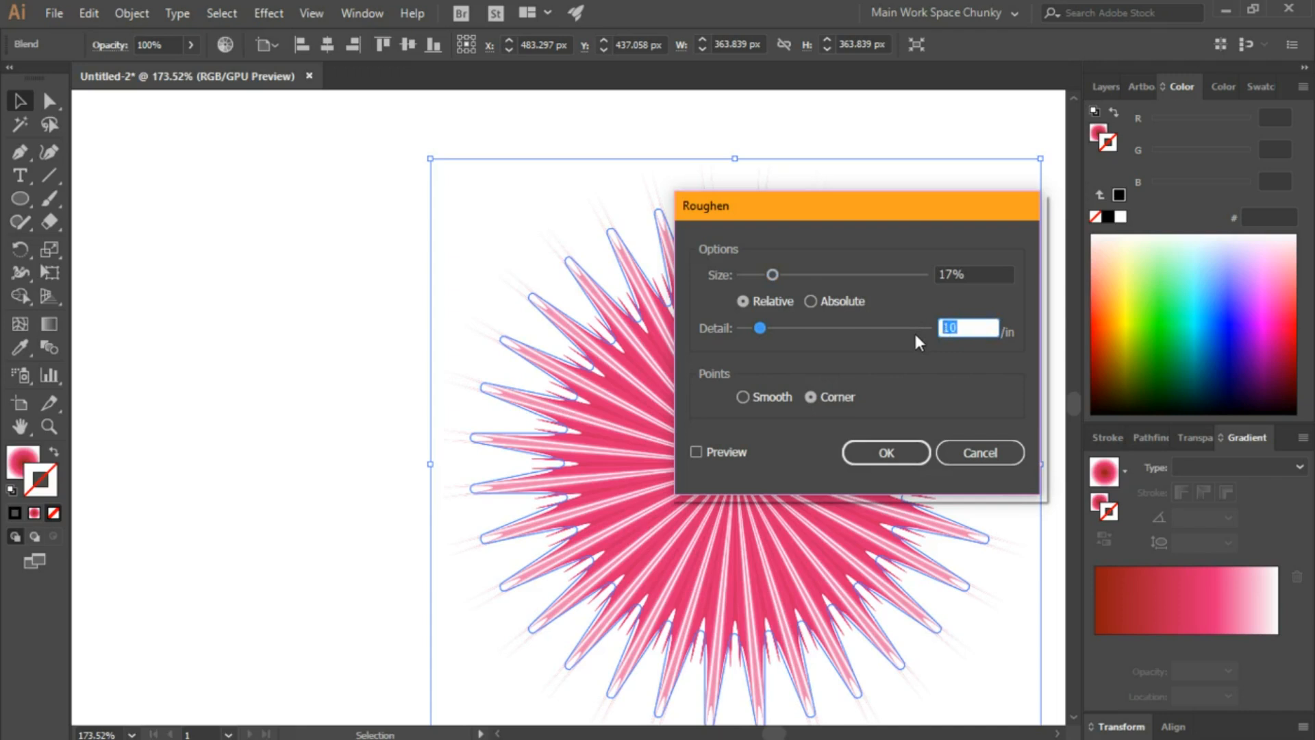
type("0")
left_click(744, 399)
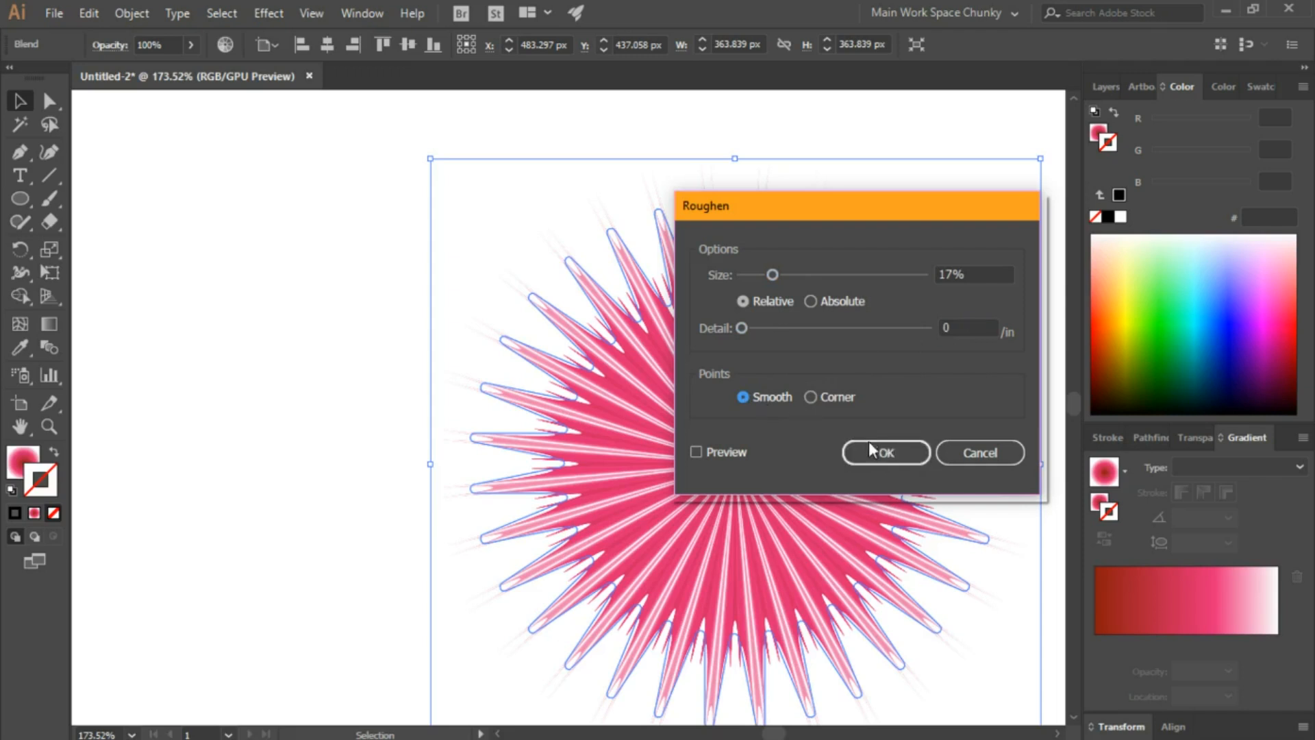
left_click(879, 456)
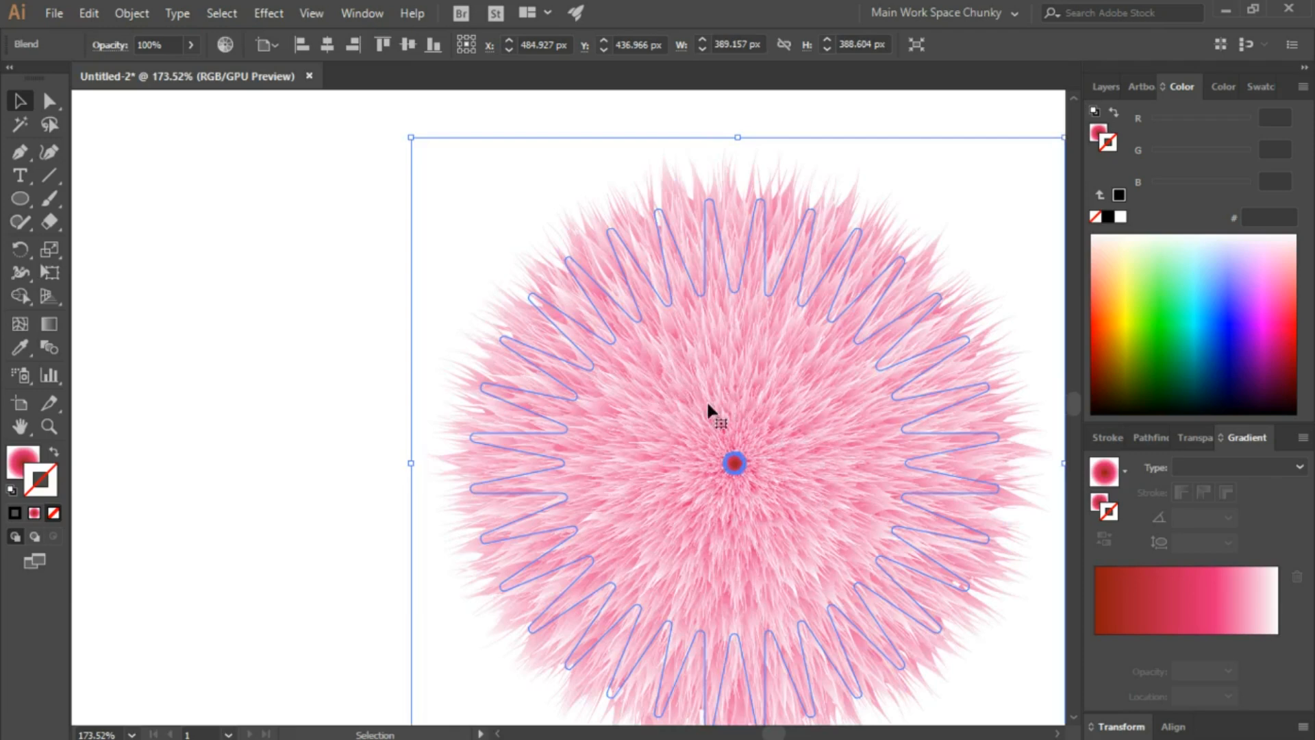
Isolate the furry blend group so that its component stars can be edited.
key("a")
key("ctrl+minus")
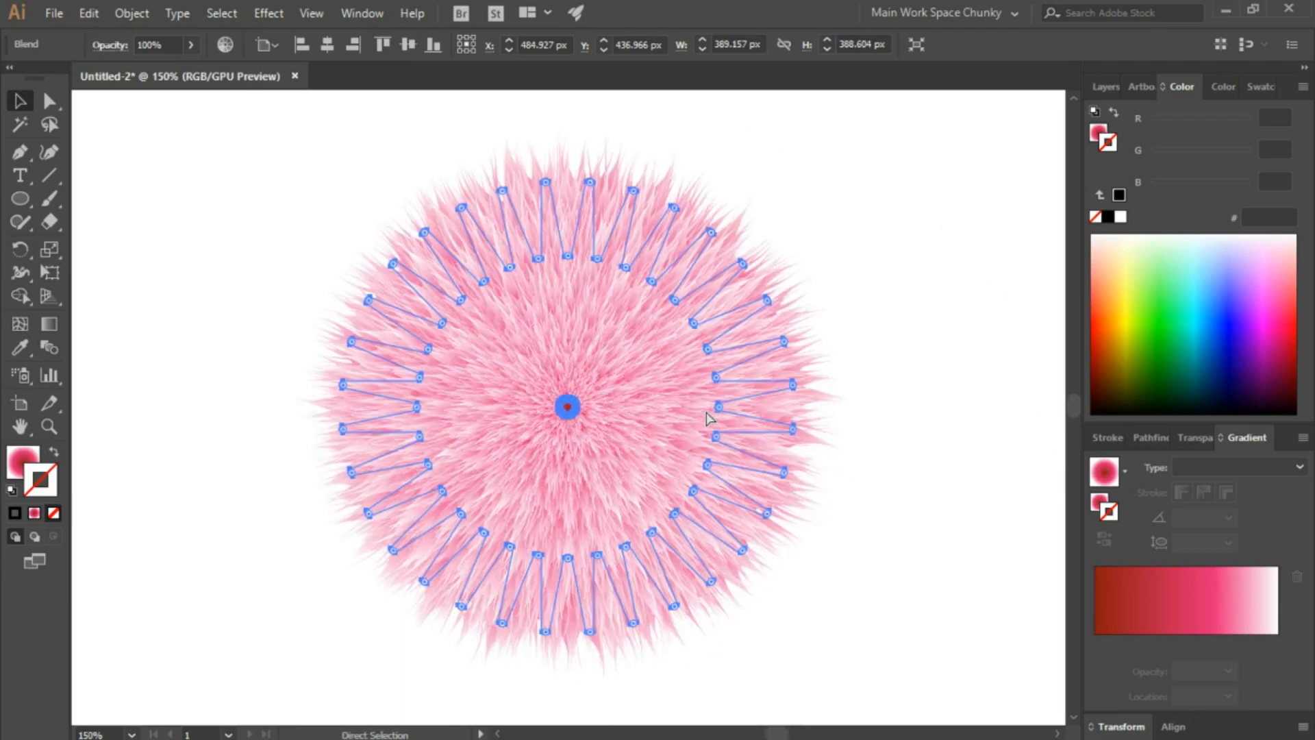
key("v")
key("ctrl+minus")
key("ctrl+minus")
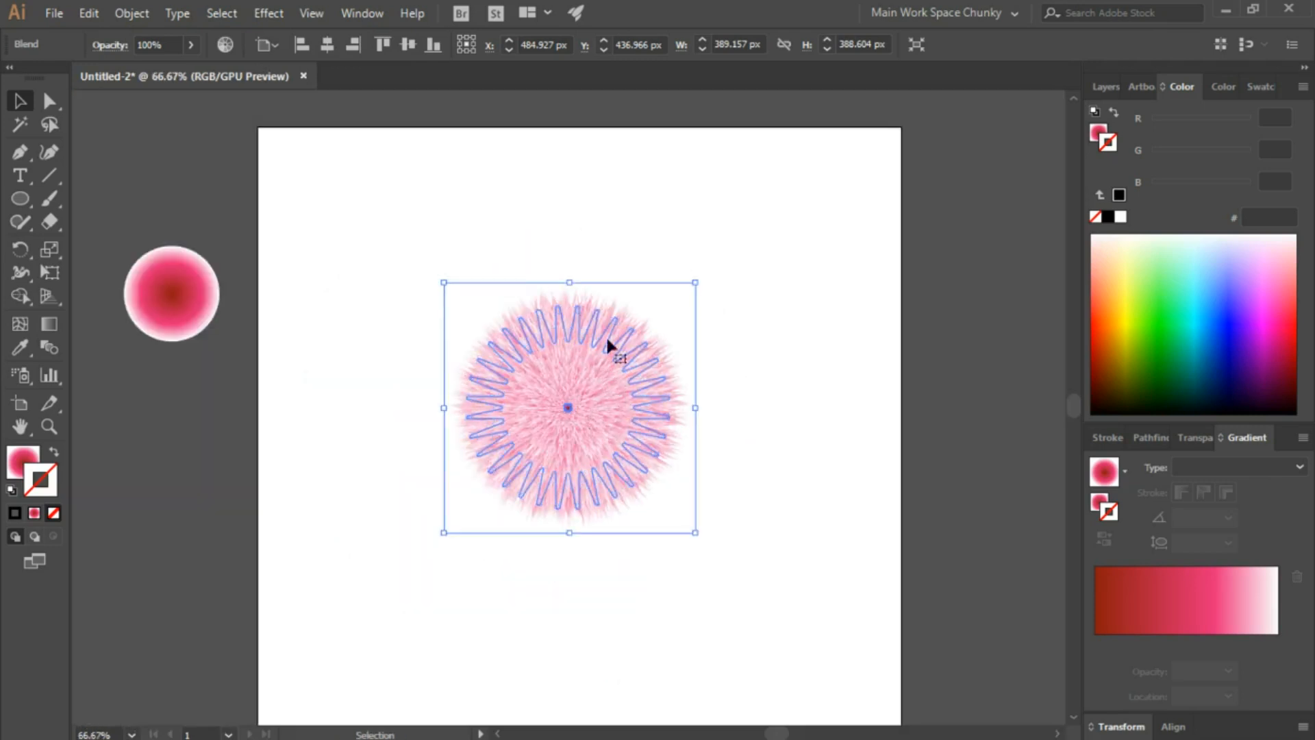
right_click(590, 431)
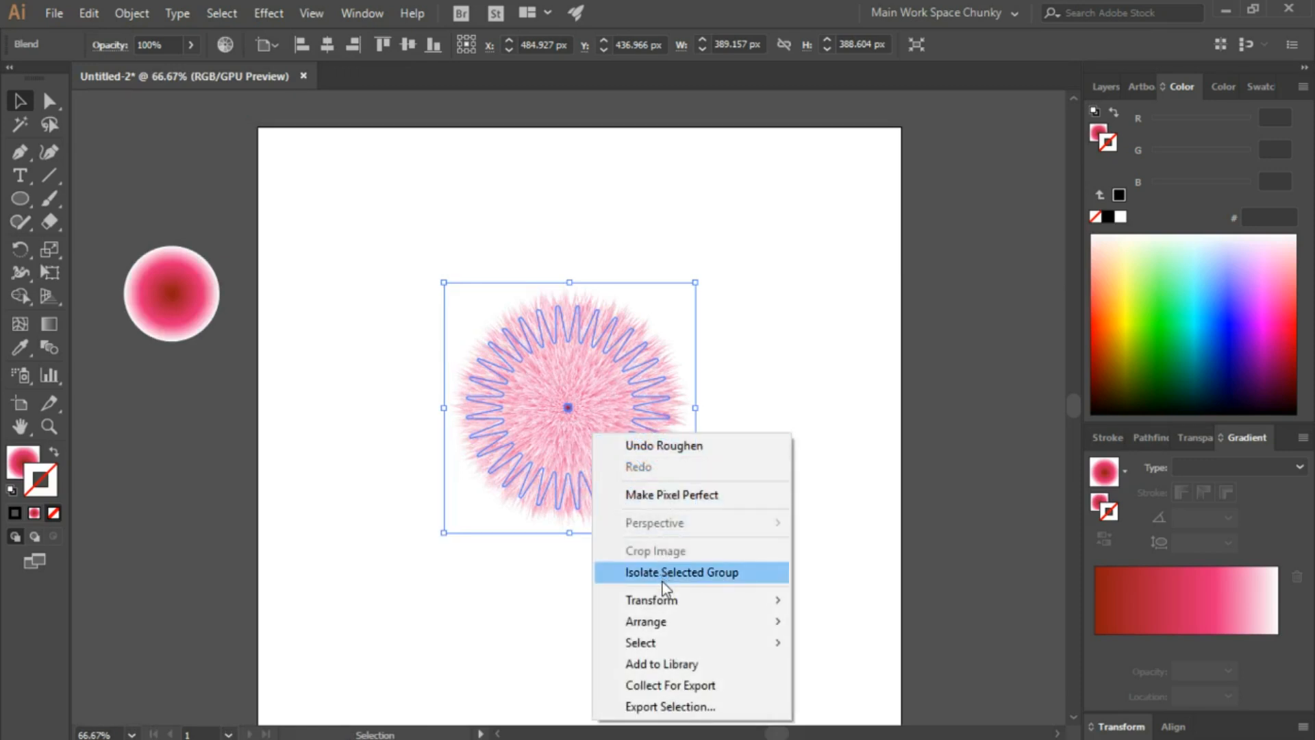
left_click(680, 572)
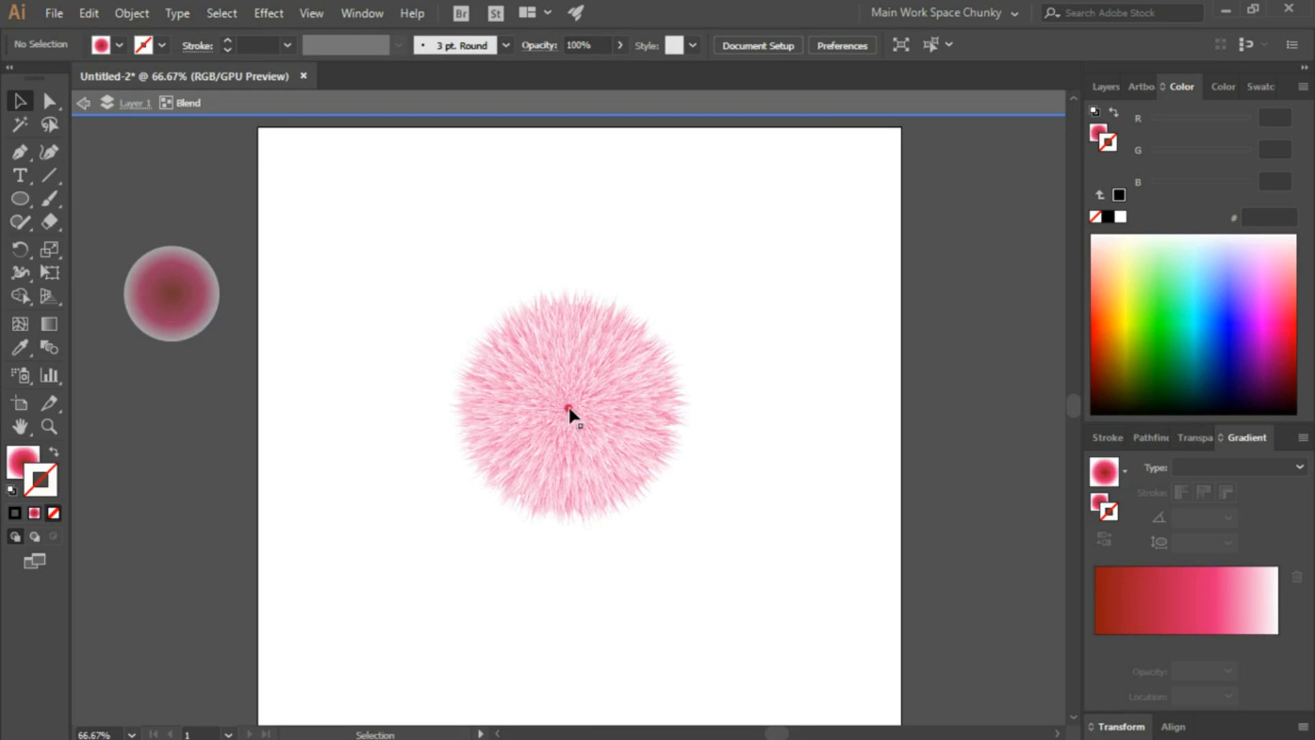
Move the tiny central star straight up above the fur ball to form a teardrop shape, and exit the isolated blend.
left_click_drag(569, 409, 574, 248)
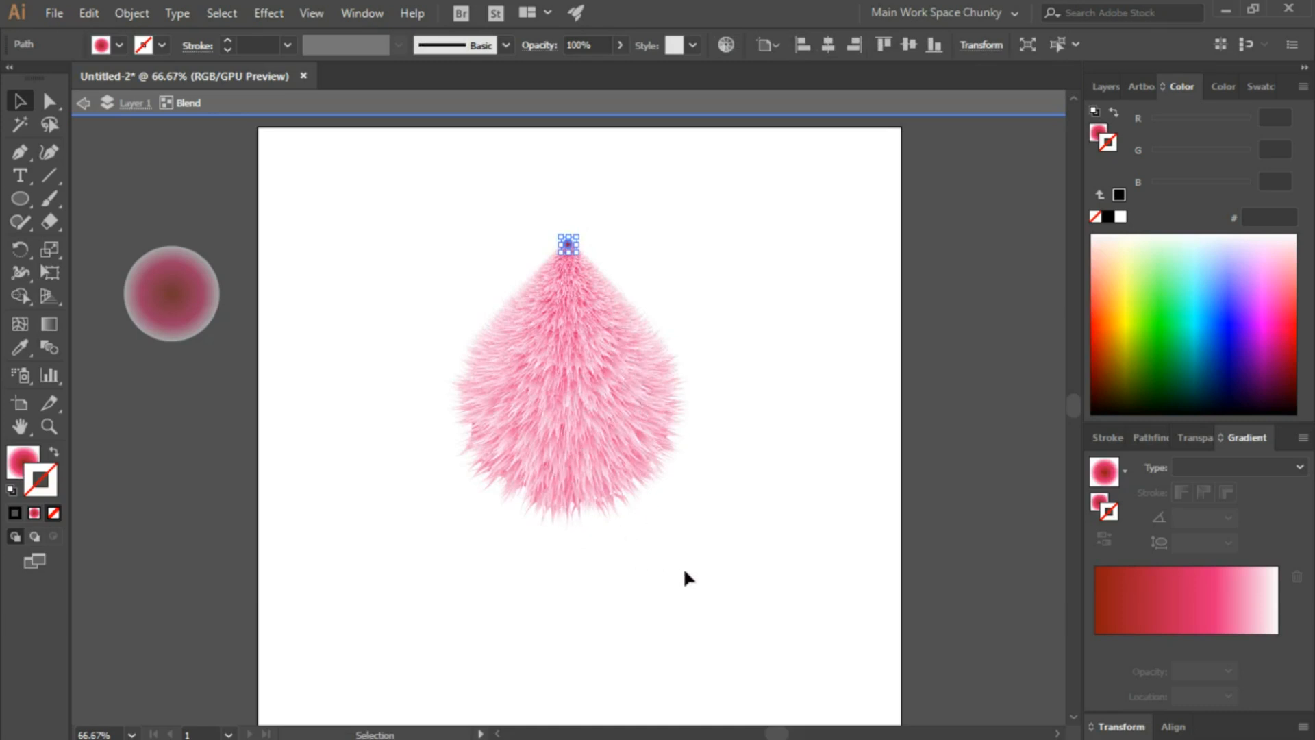
left_click(84, 104)
left_click(83, 106)
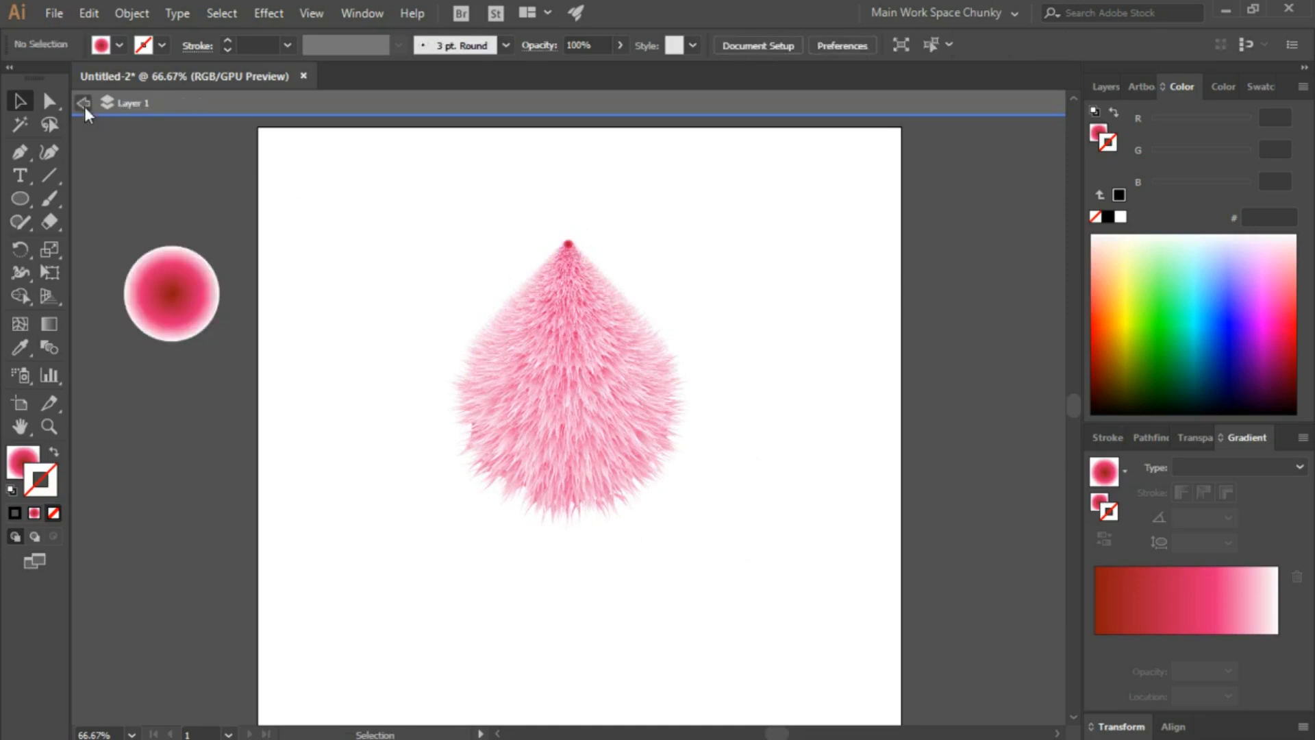
left_click(84, 105)
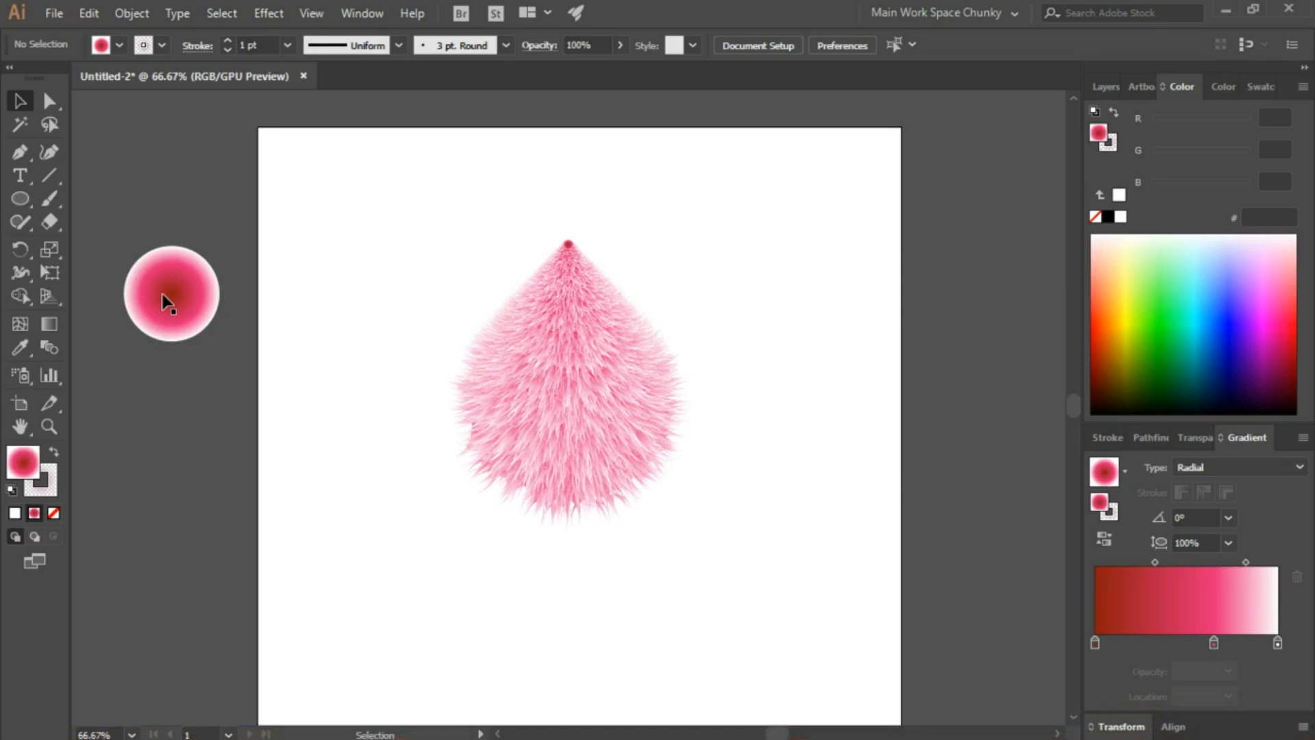
Place a copy of the radial gradient circle below the fur on the artboard and remove its middle pink gradient stop.
left_click_drag(162, 293, 386, 569)
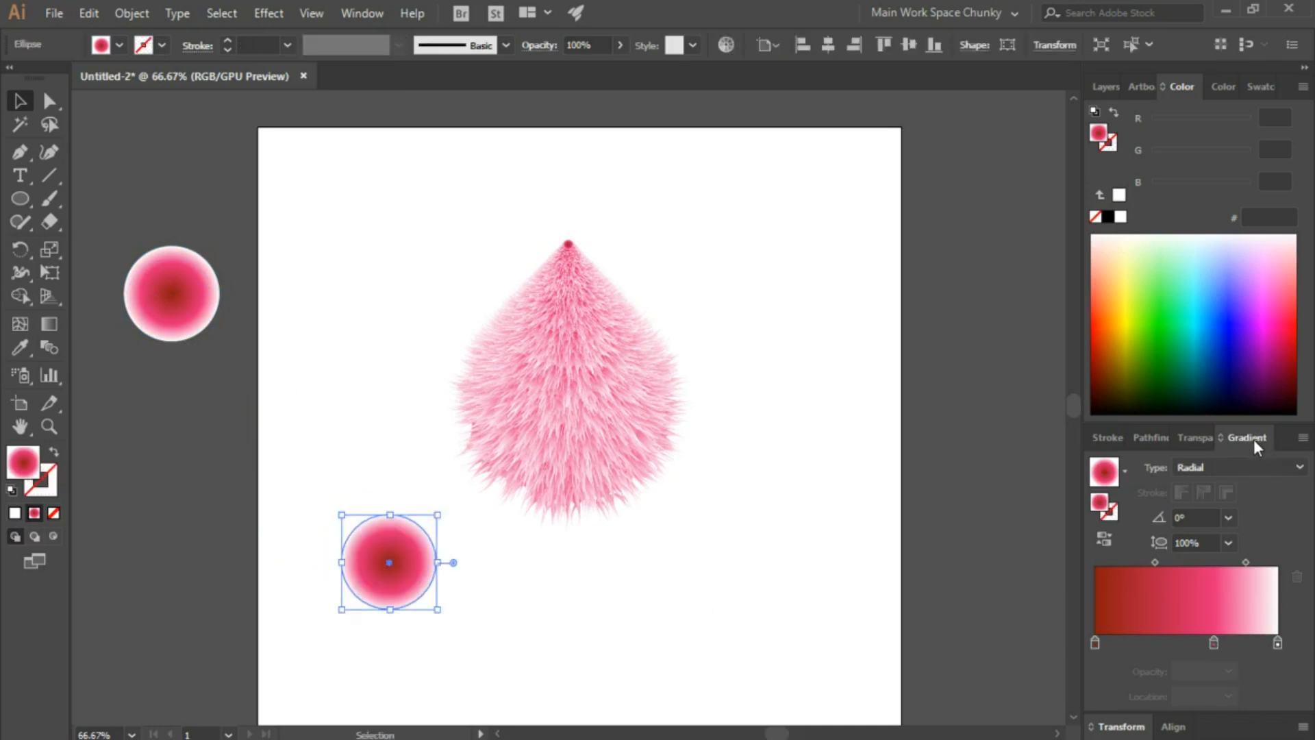
left_click(1213, 646)
left_click_drag(1237, 653, 1260, 677)
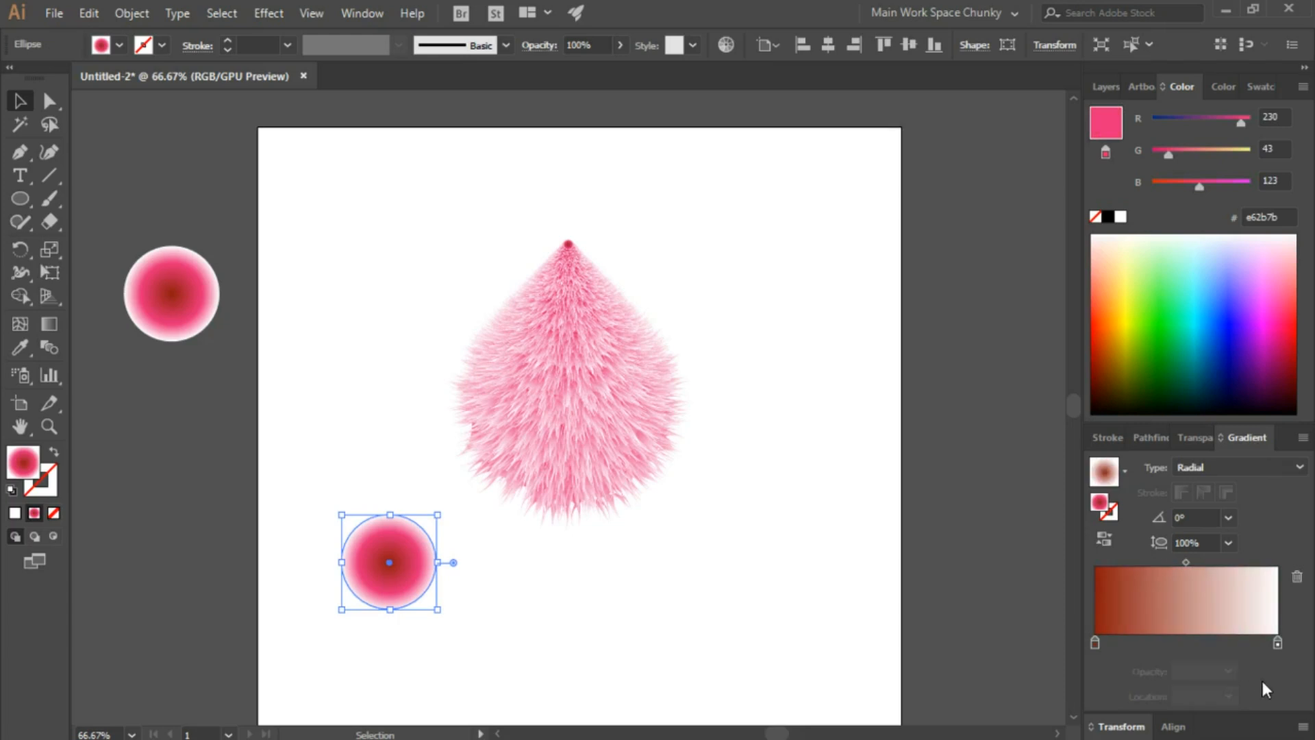
Set the start stop of the copied circle's gradient to hex colour 94005b.
double_click(1094, 642)
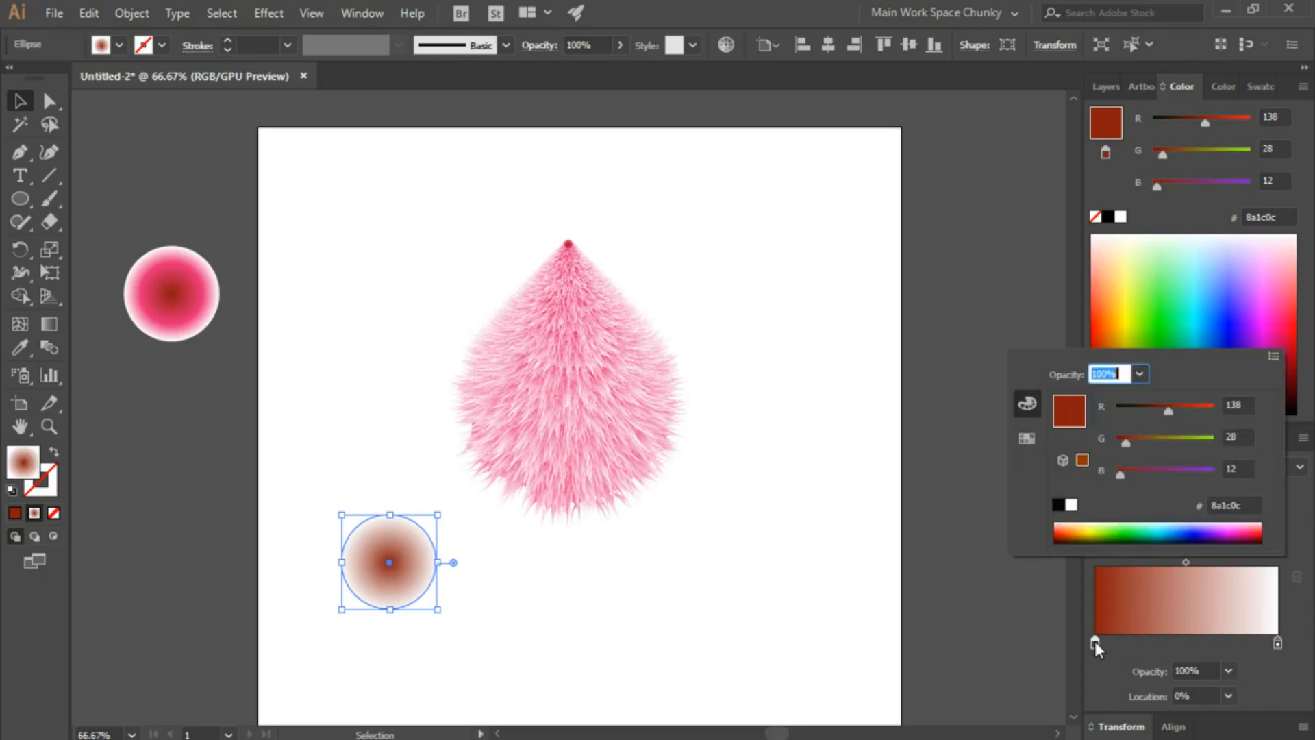
left_click(1251, 505)
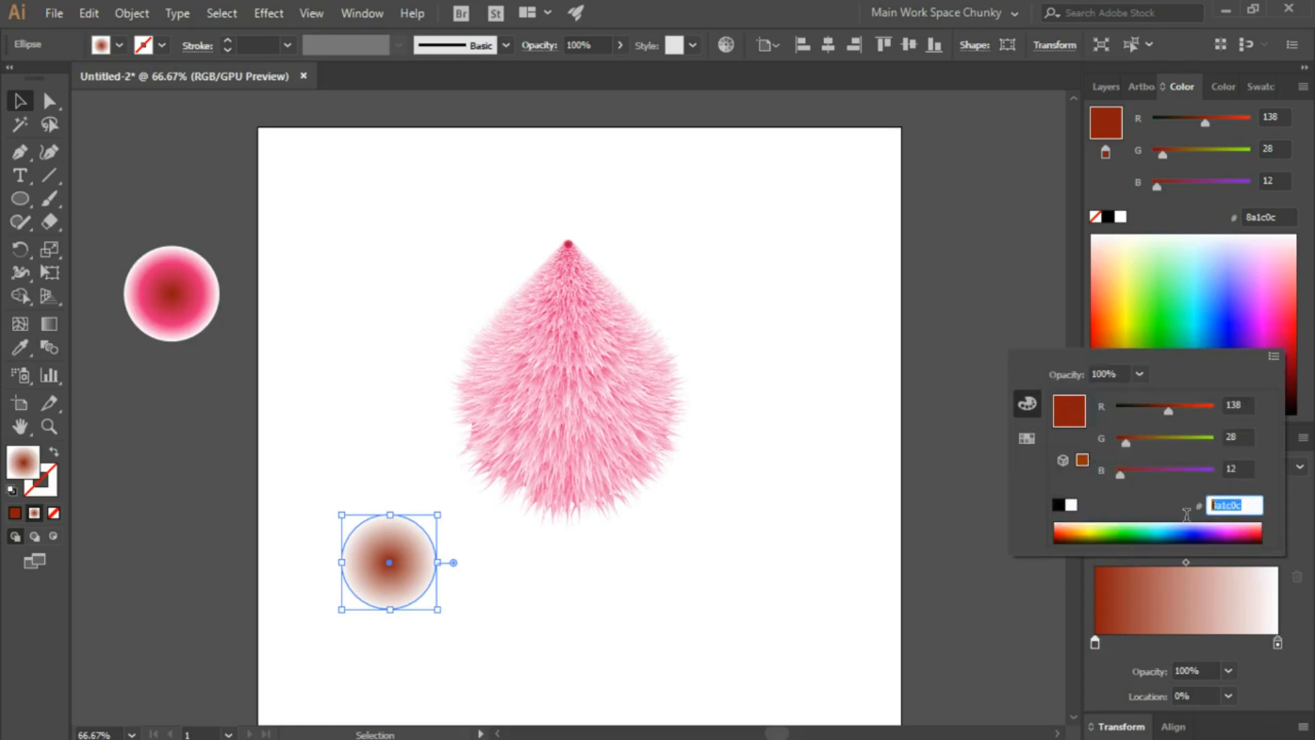
type("9")
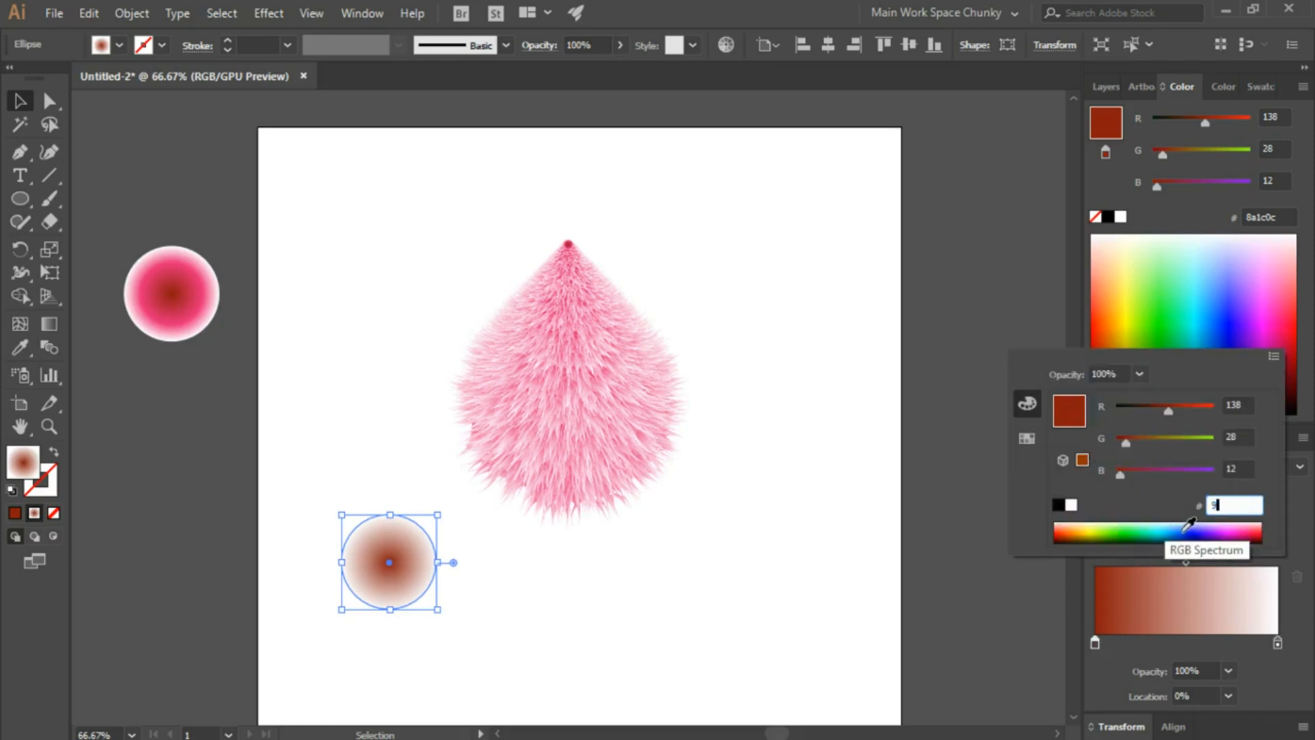
type("4005")
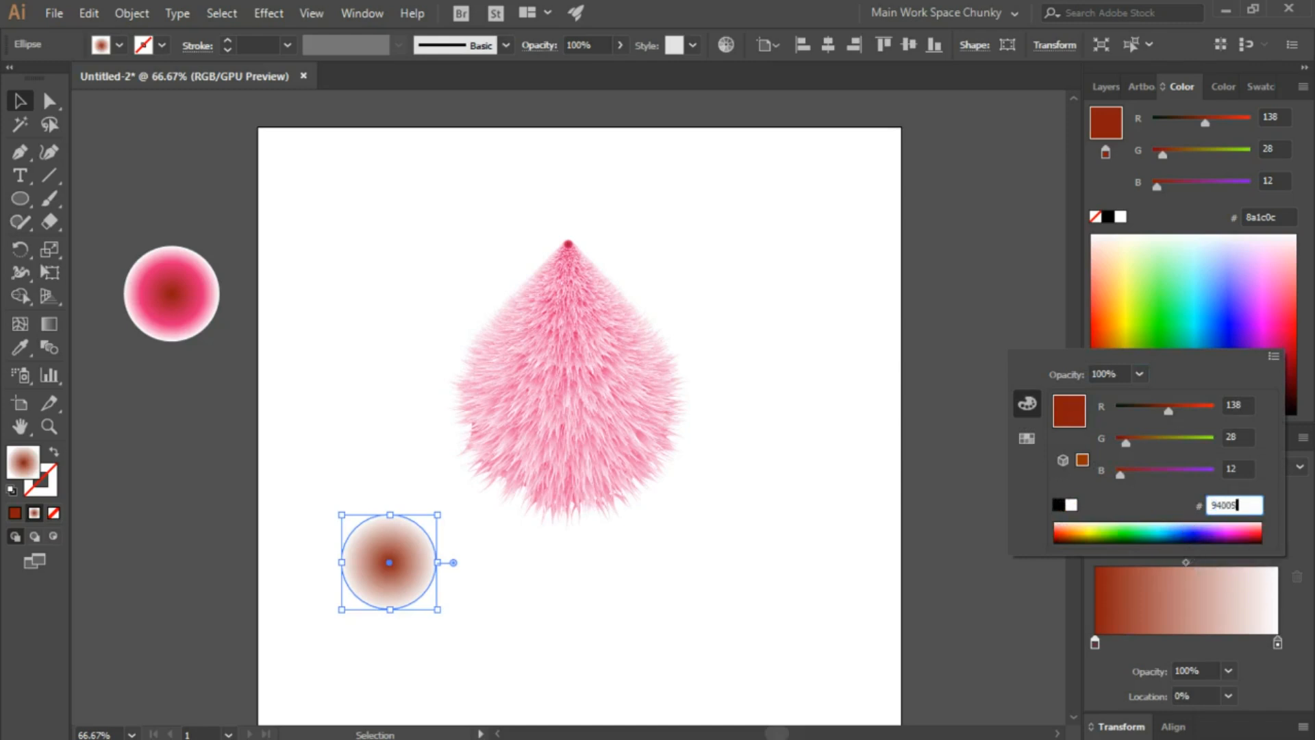
type("b")
key("Return")
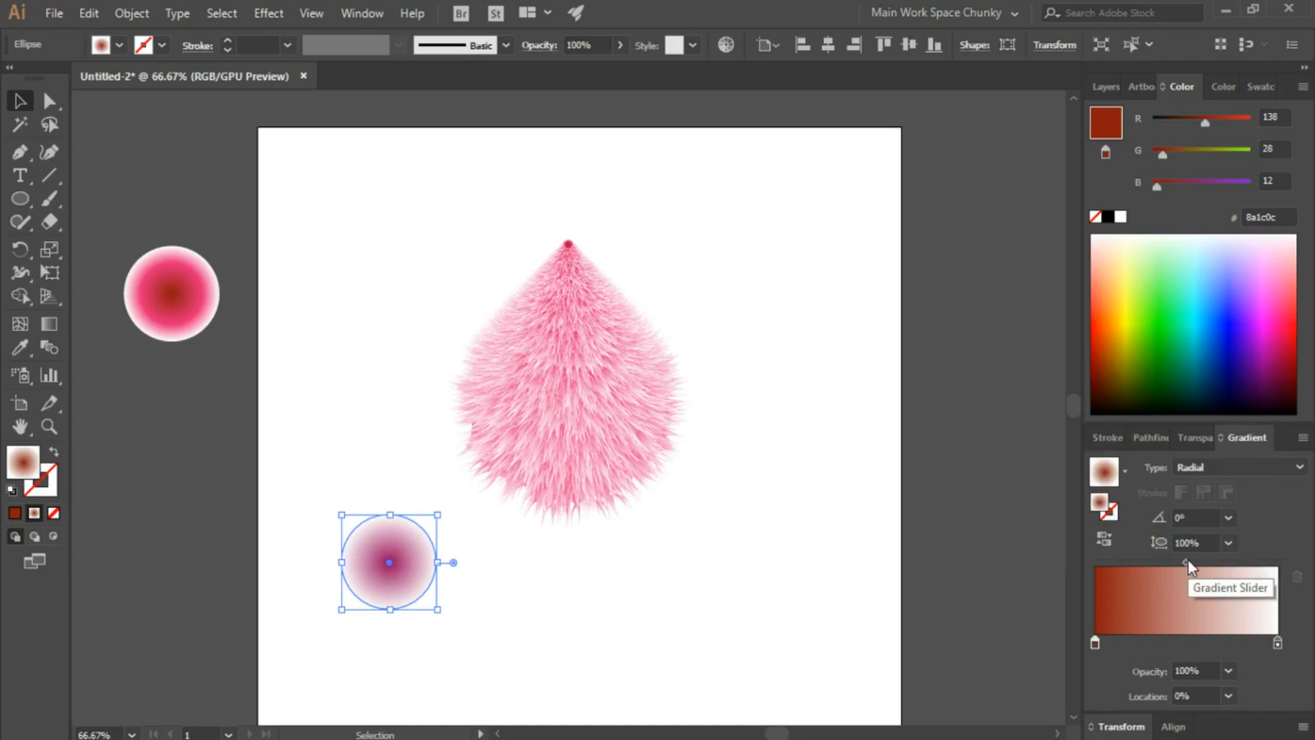
Set the gradient's white end stop to 0% opacity and shift the gradient midpoint to about 62%.
left_click(1277, 643)
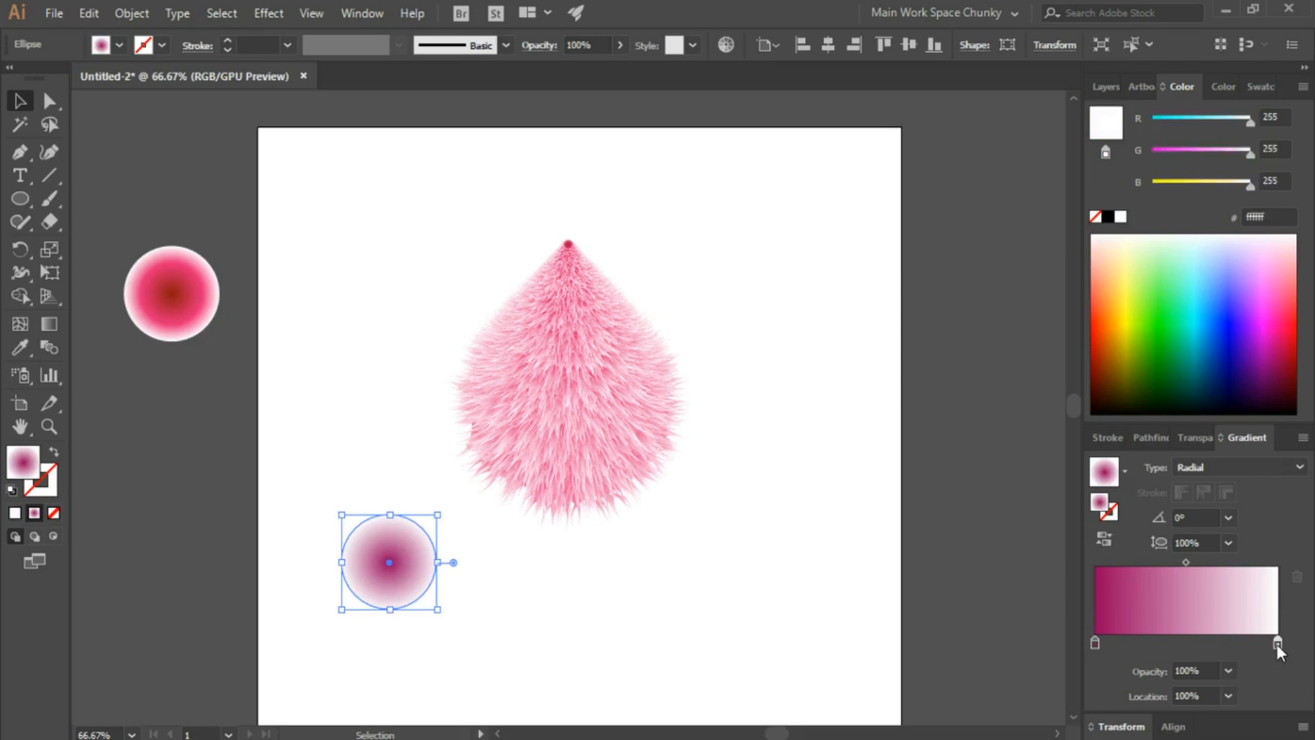
double_click(1277, 643)
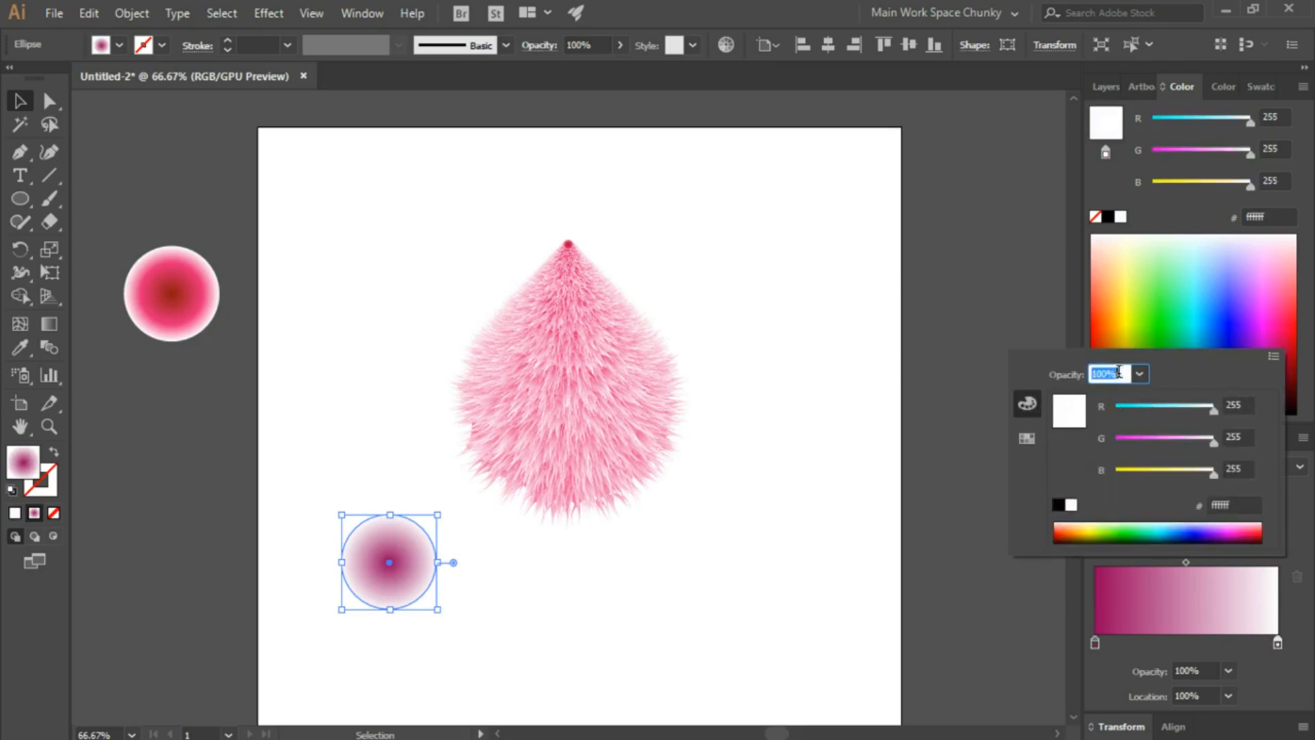
left_click(1147, 379)
left_click(1156, 390)
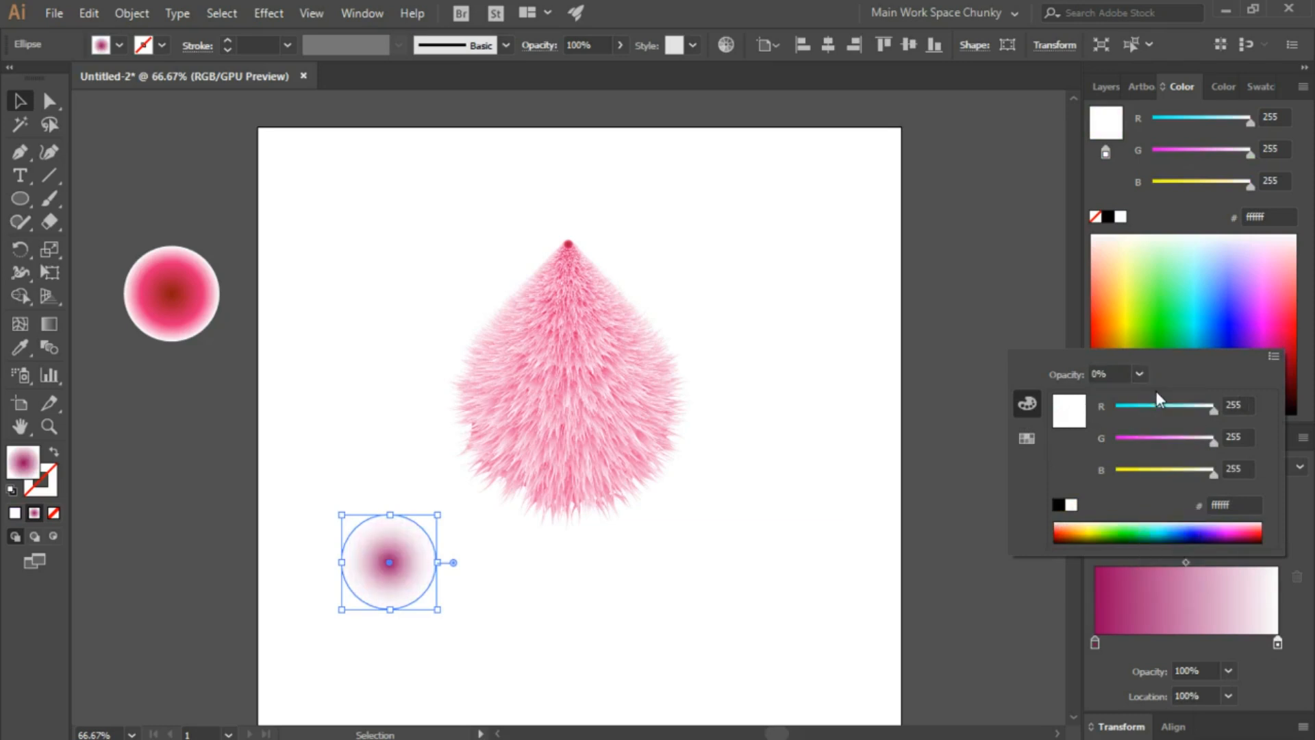
left_click(26, 102)
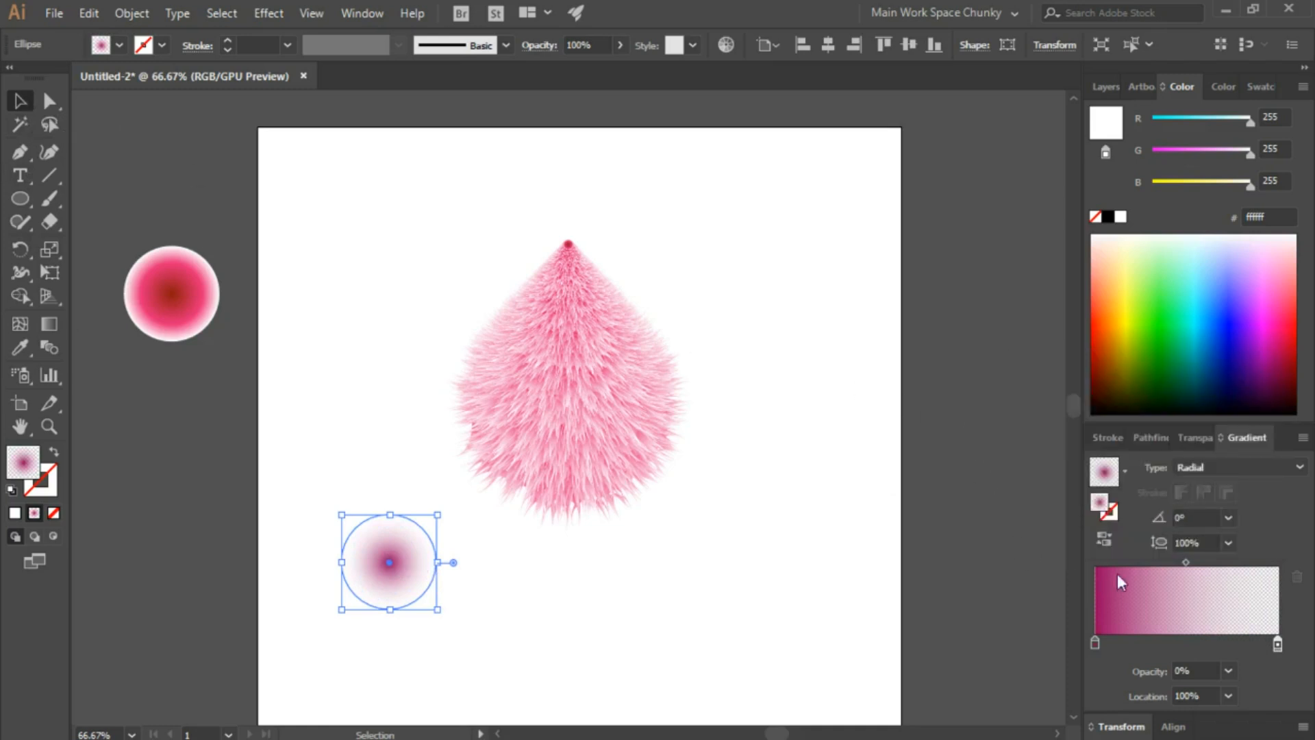
left_click(1187, 564)
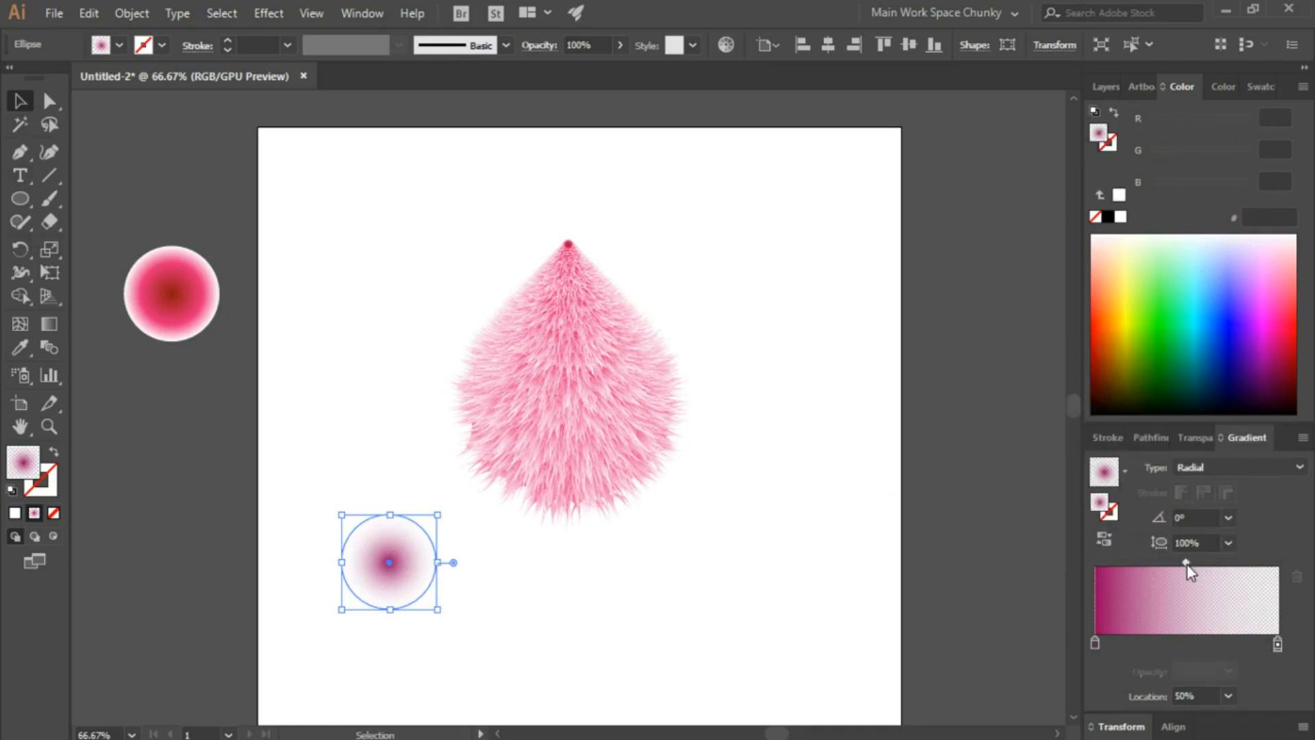
left_click_drag(1186, 565, 1210, 566)
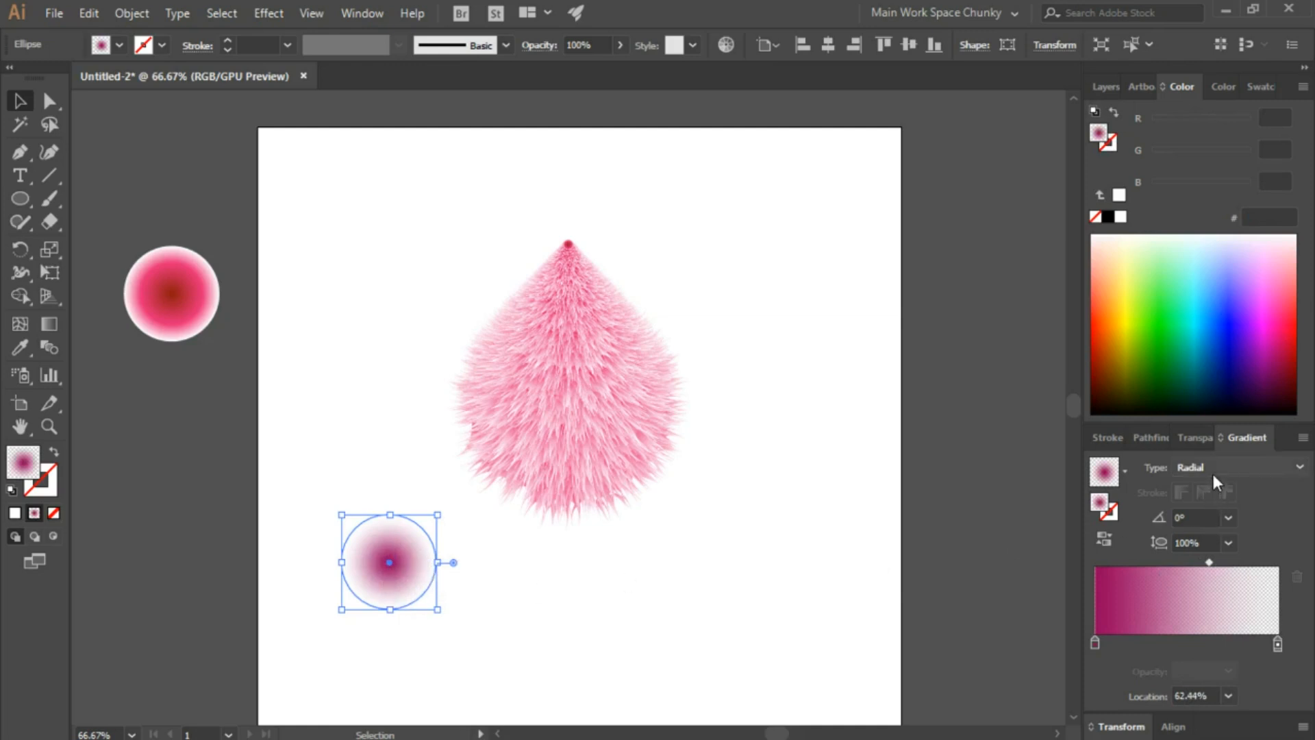
Set the purple gradient circle's blend mode to Multiply.
left_click(1196, 438)
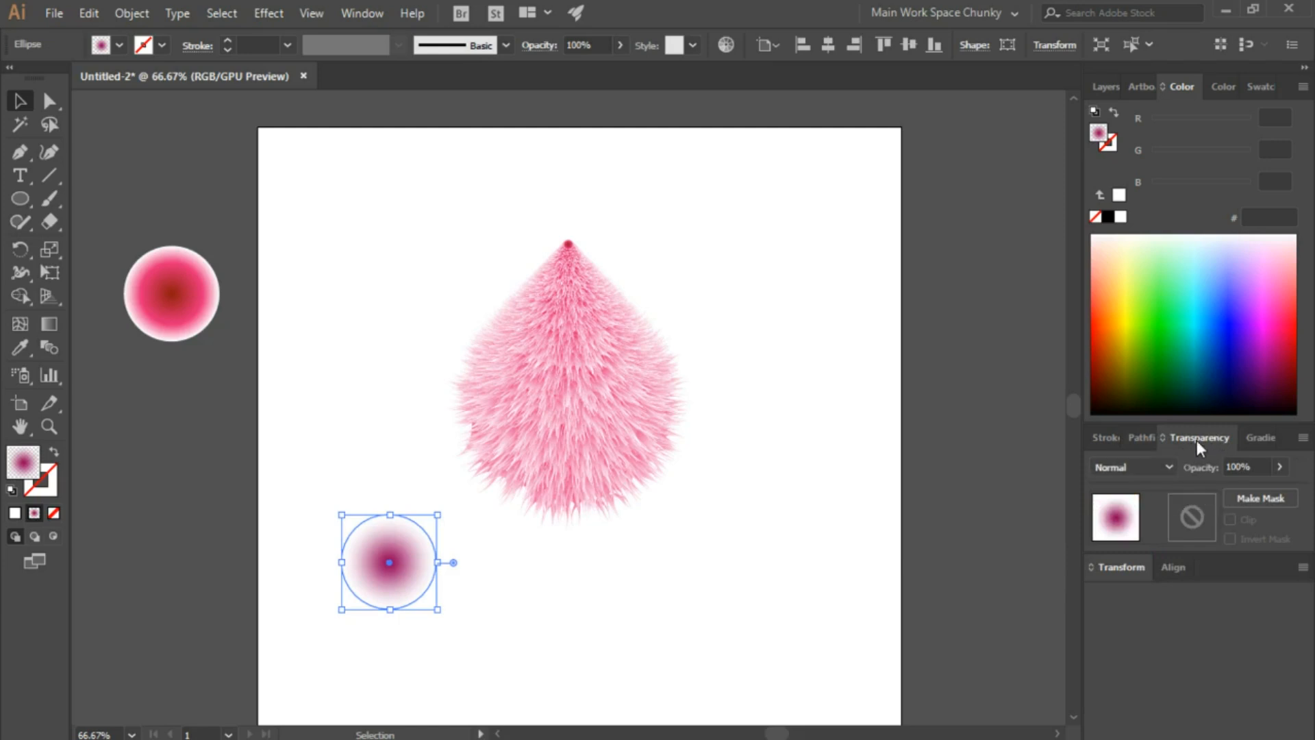
left_click(1168, 466)
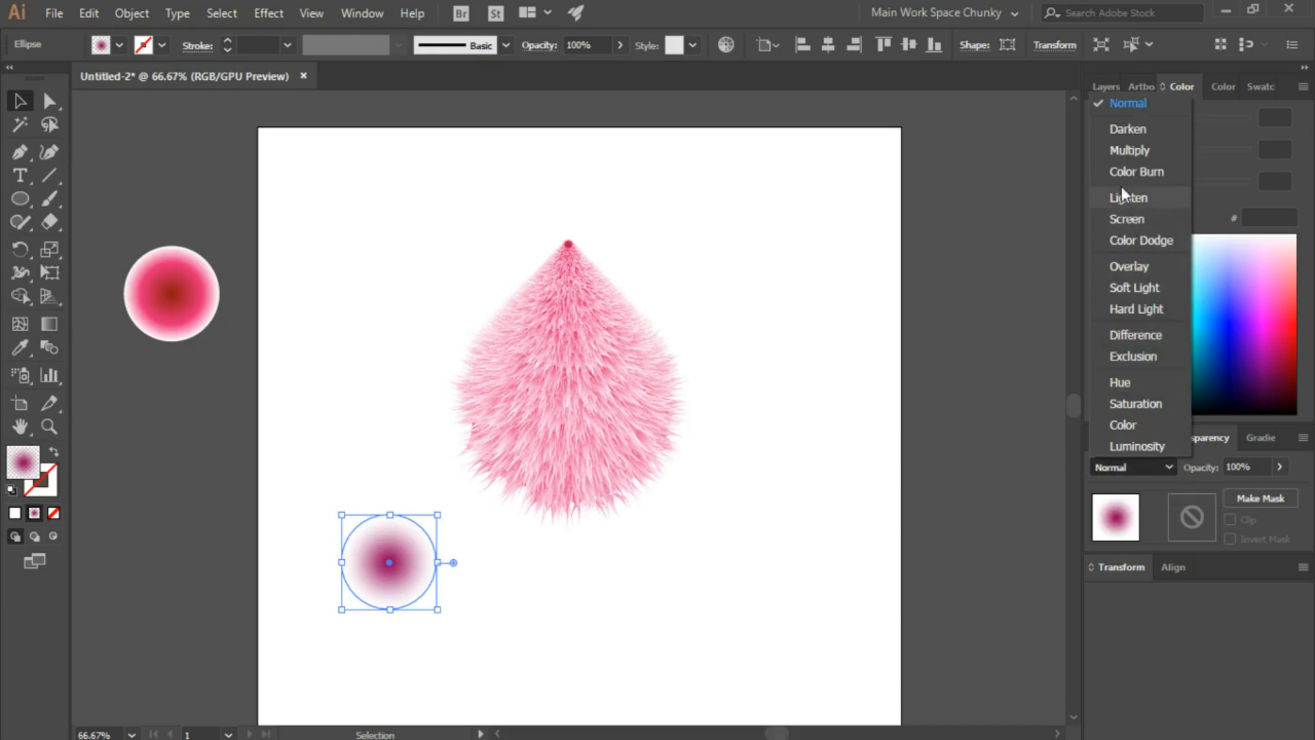
left_click(1124, 151)
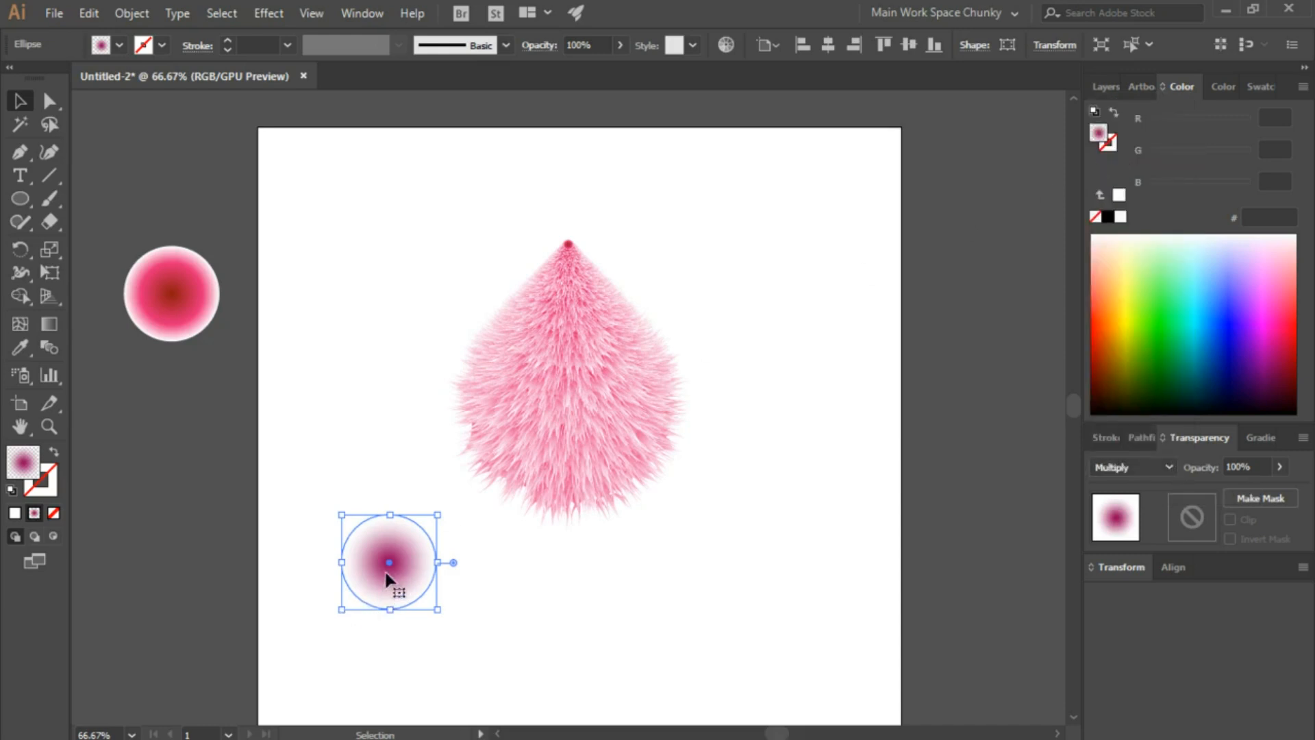
Move the purple circle onto the left middle of the furry shape and enlarge it to about 193 px in diameter.
left_click_drag(393, 562, 541, 382)
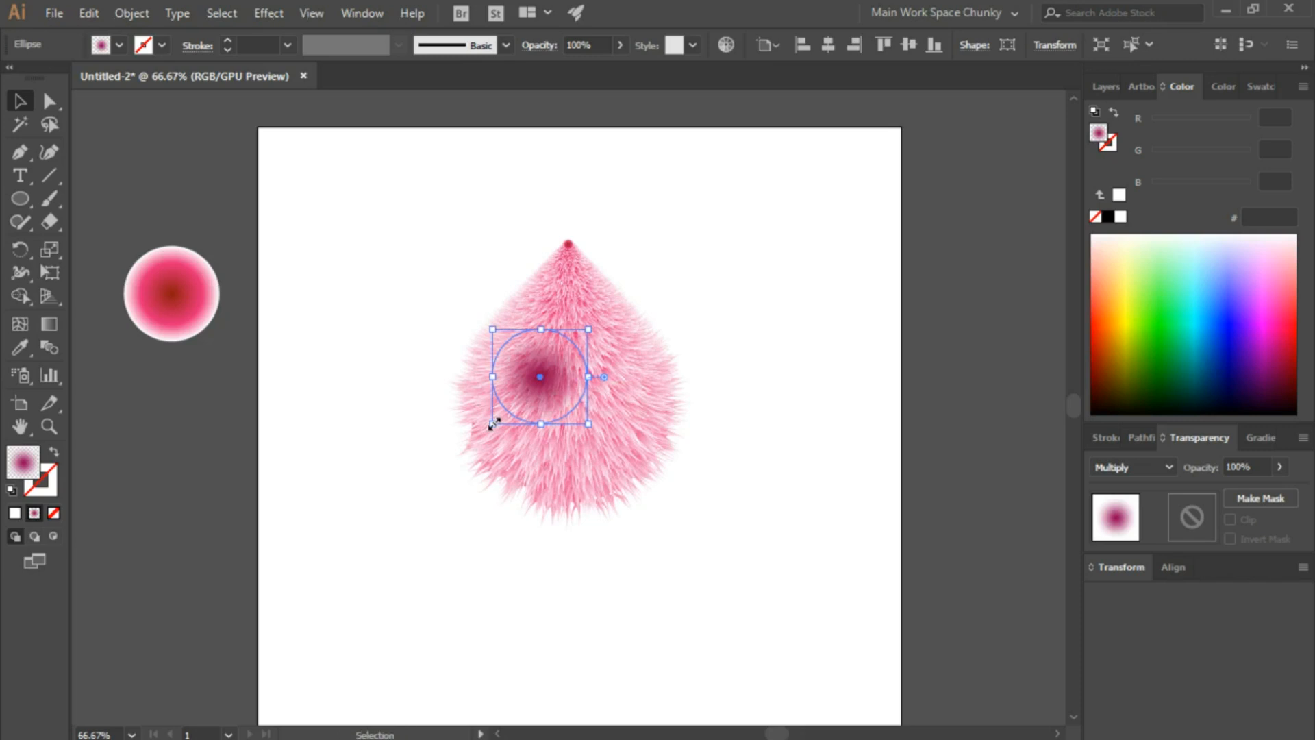
left_click_drag(492, 423, 478, 440)
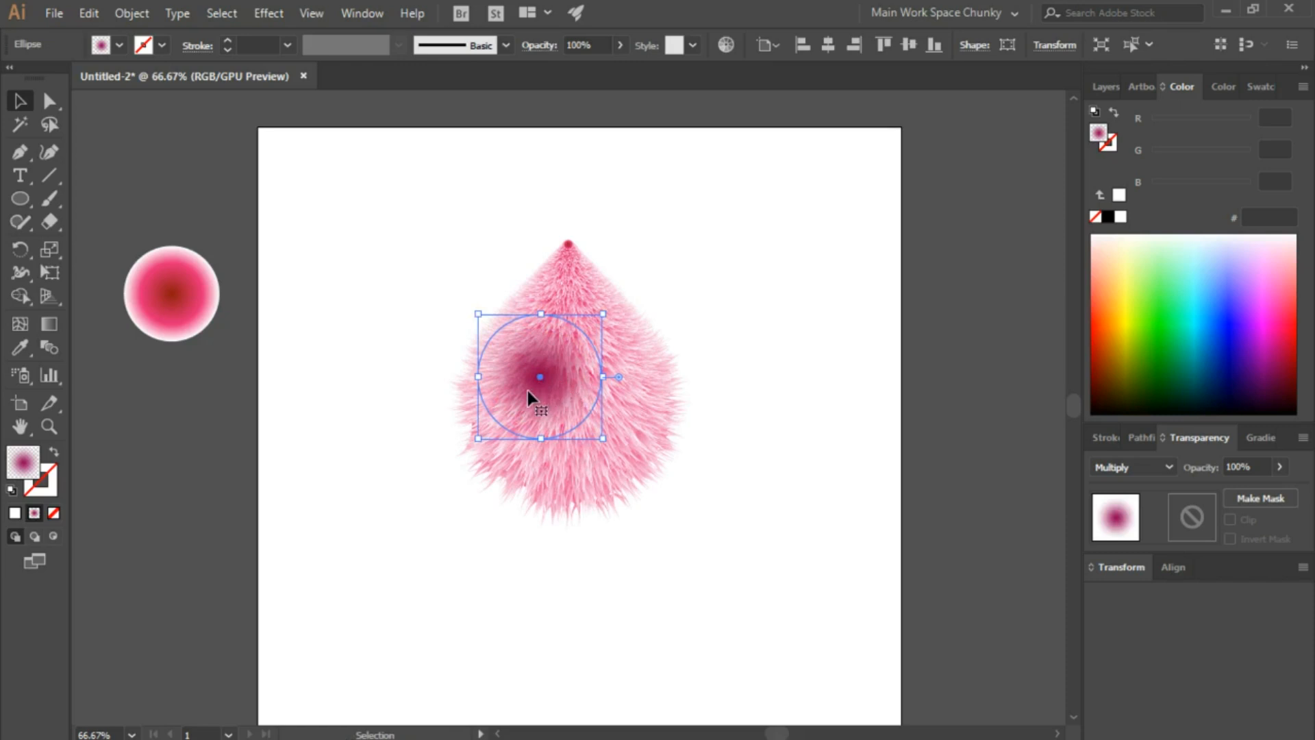
Duplicate the purple circle horizontally to its right as a second eye shadow and nudge both circles slightly left.
mouse_move(527, 391)
left_mouse_down()
mouse_move(537, 380)
mouse_move(590, 401)
mouse_move(602, 391)
mouse_move(523, 391)
left_mouse_up()
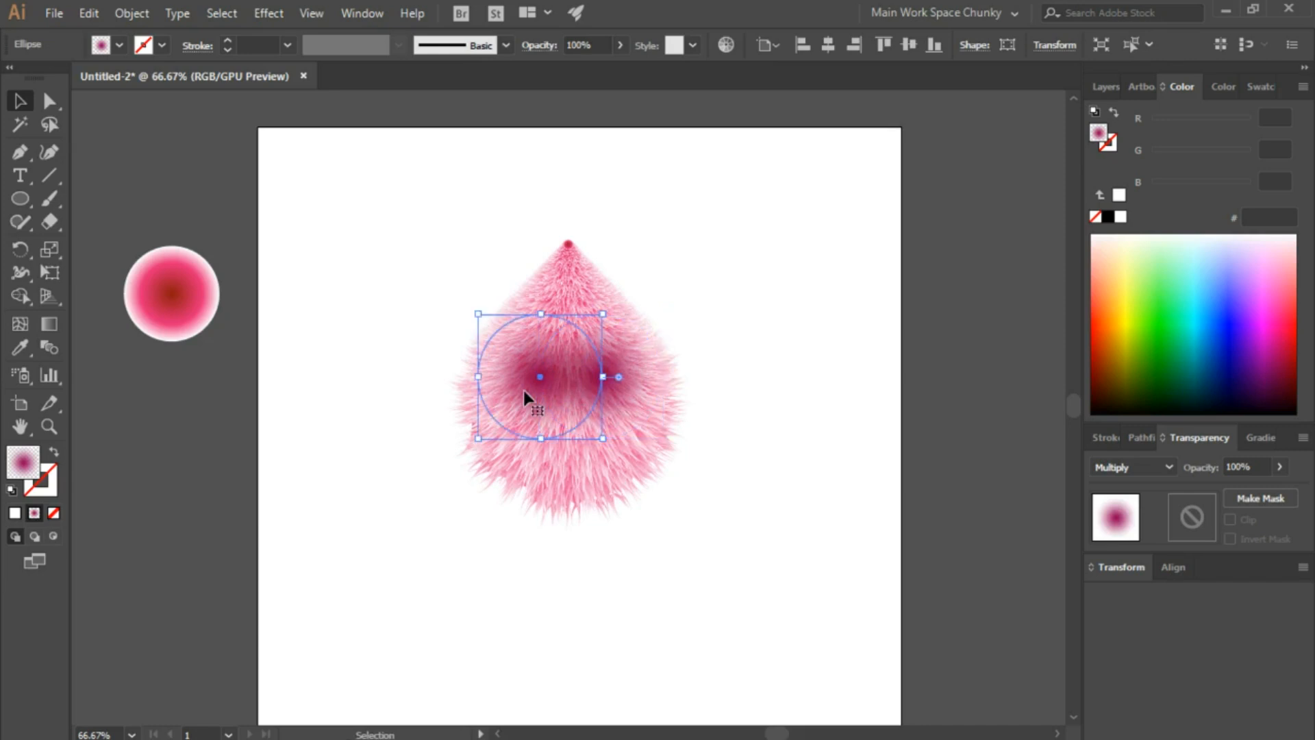
key("Left")
key("Left")
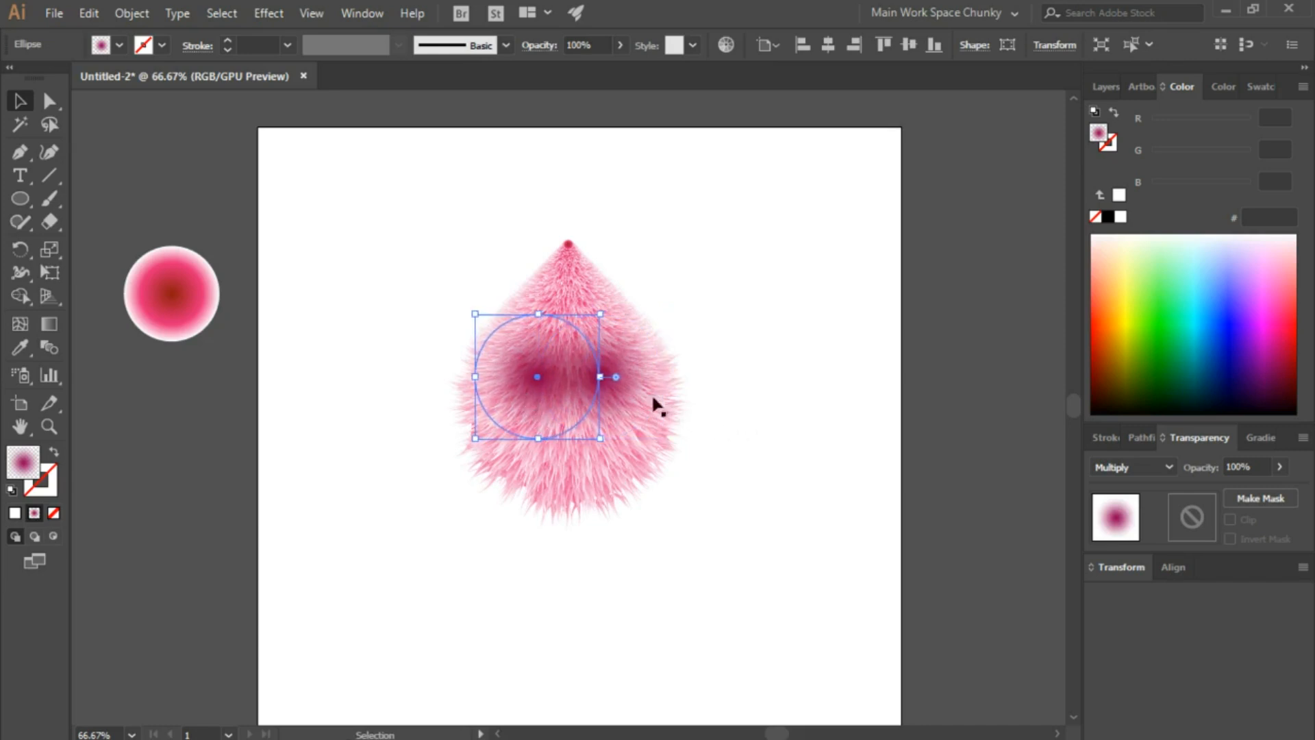
left_click(626, 380)
key("Left")
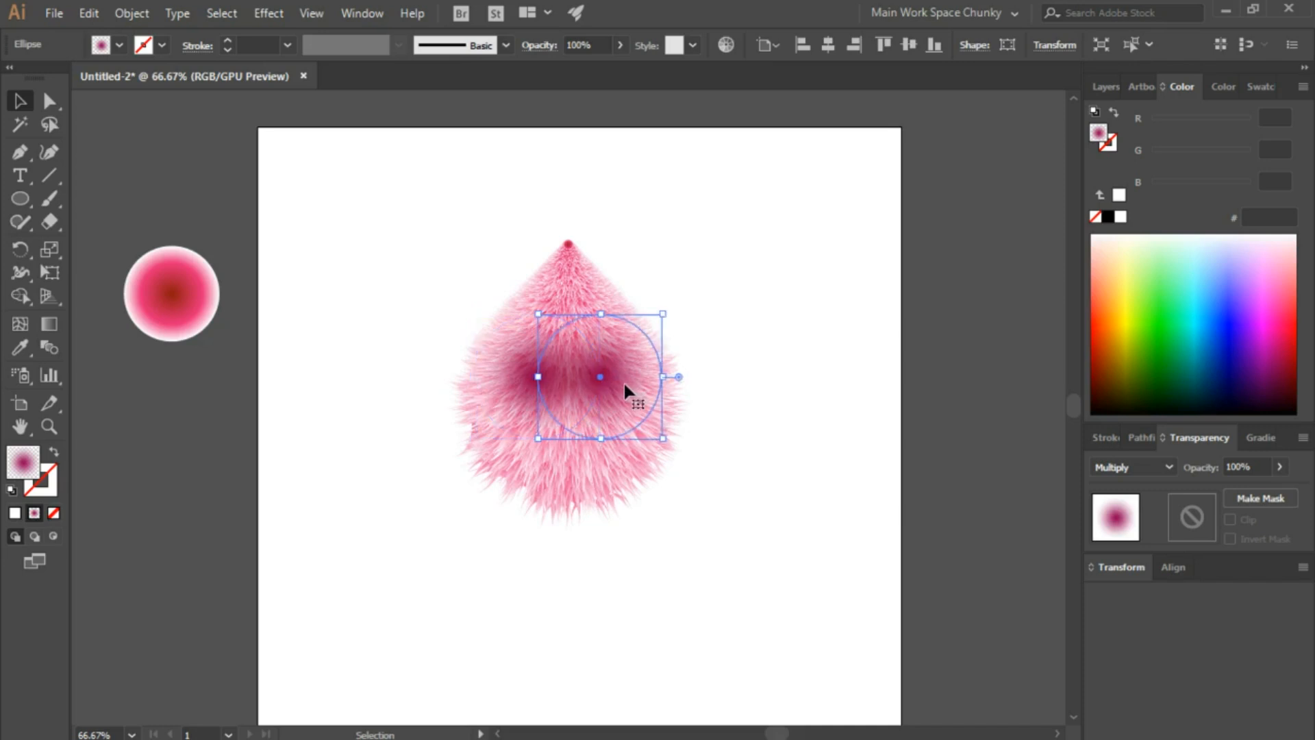
left_click(748, 419)
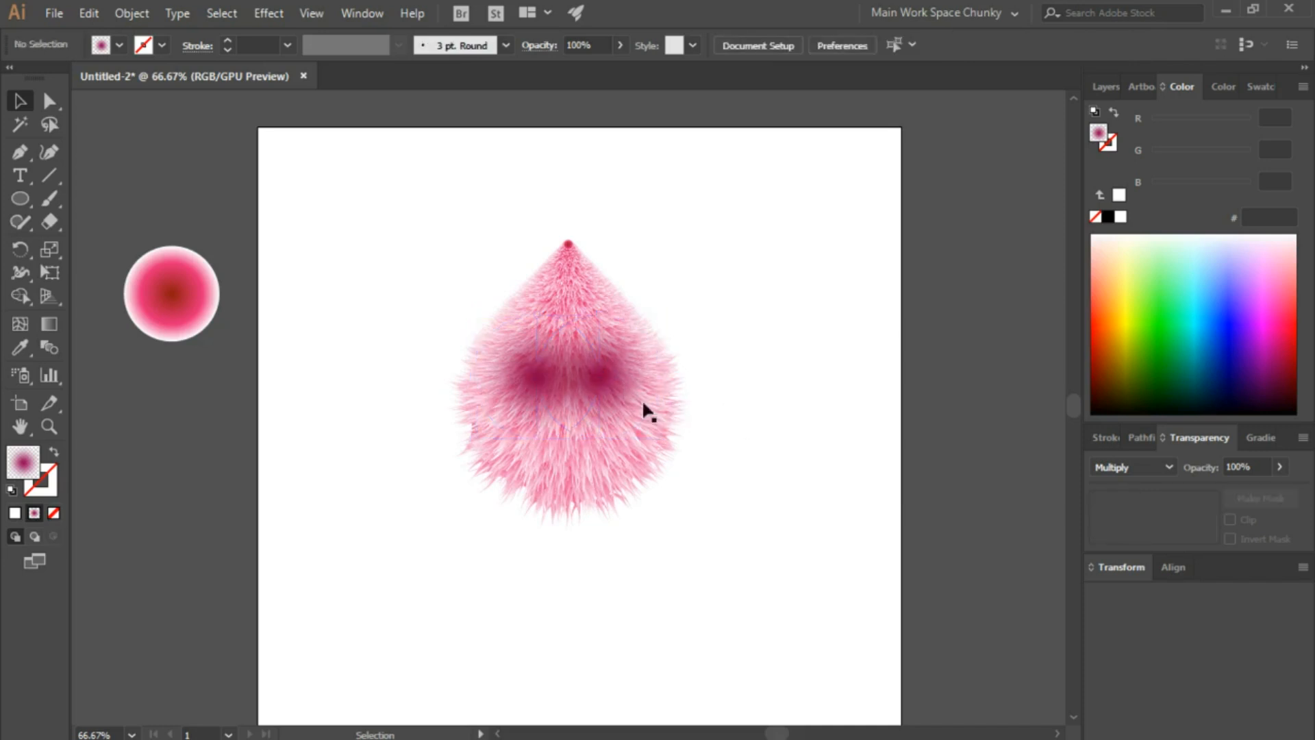
Group the two overlapping purple shadow circles on the furry shape.
left_click(590, 394)
left_click_drag(589, 395, 523, 393)
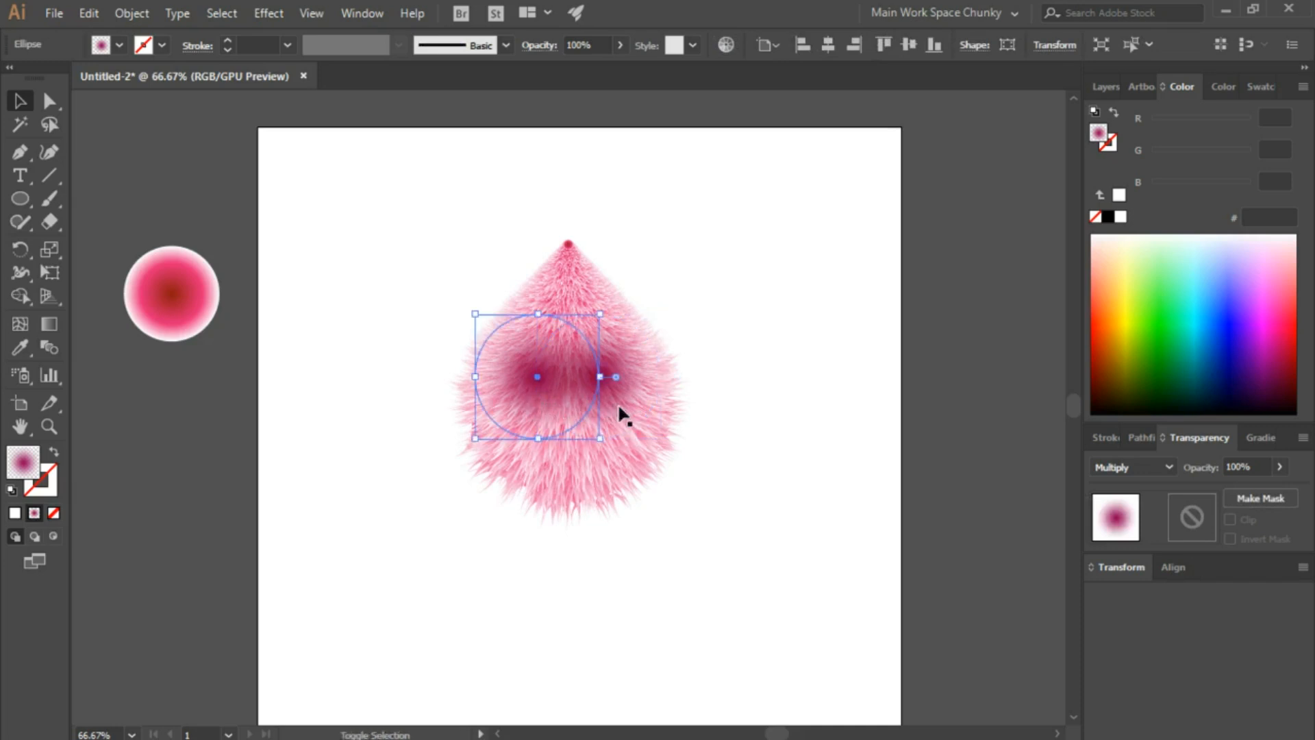
left_click_drag(528, 411, 601, 407)
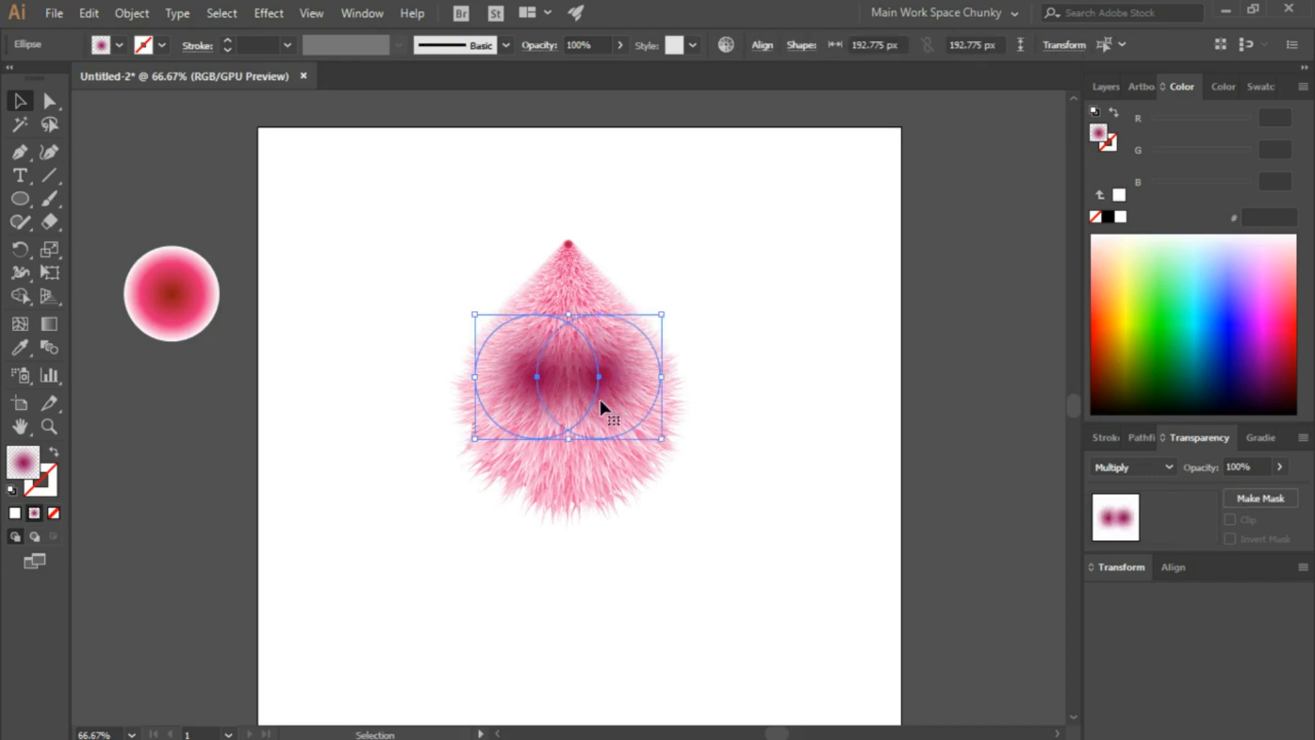
right_click(586, 401)
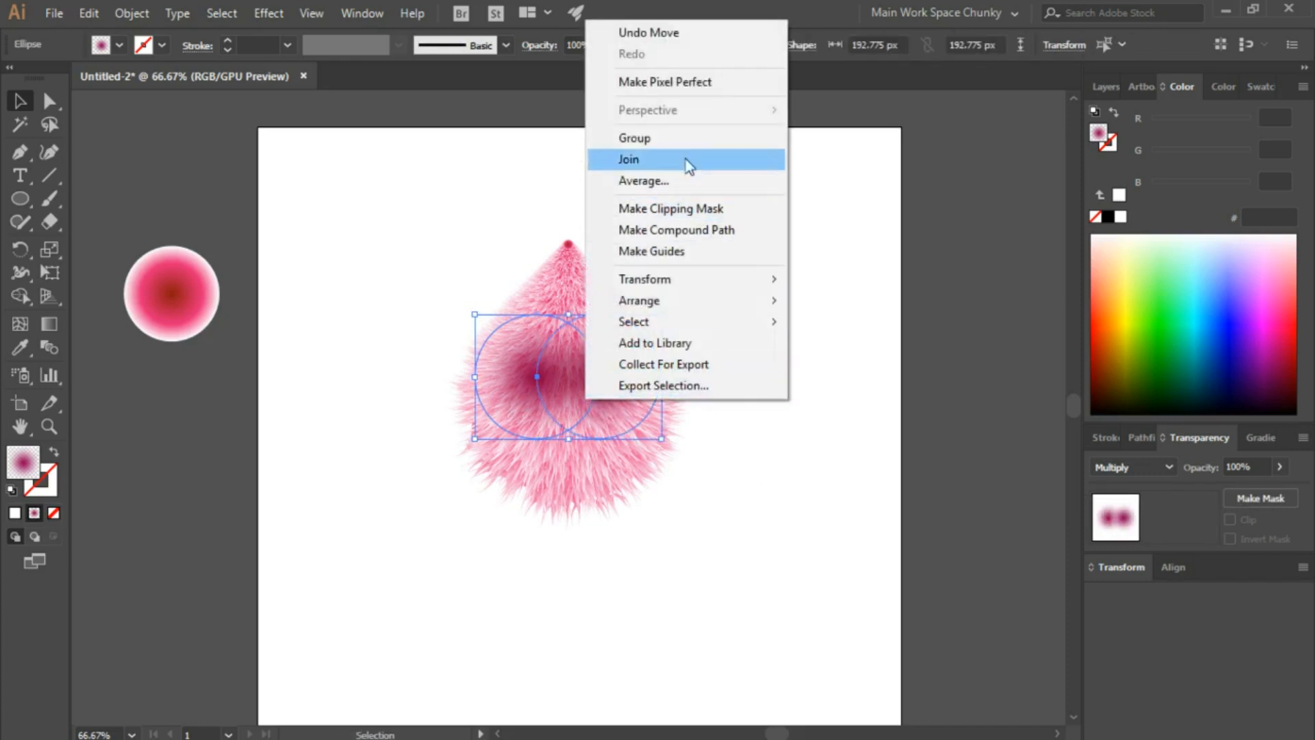
left_click(668, 137)
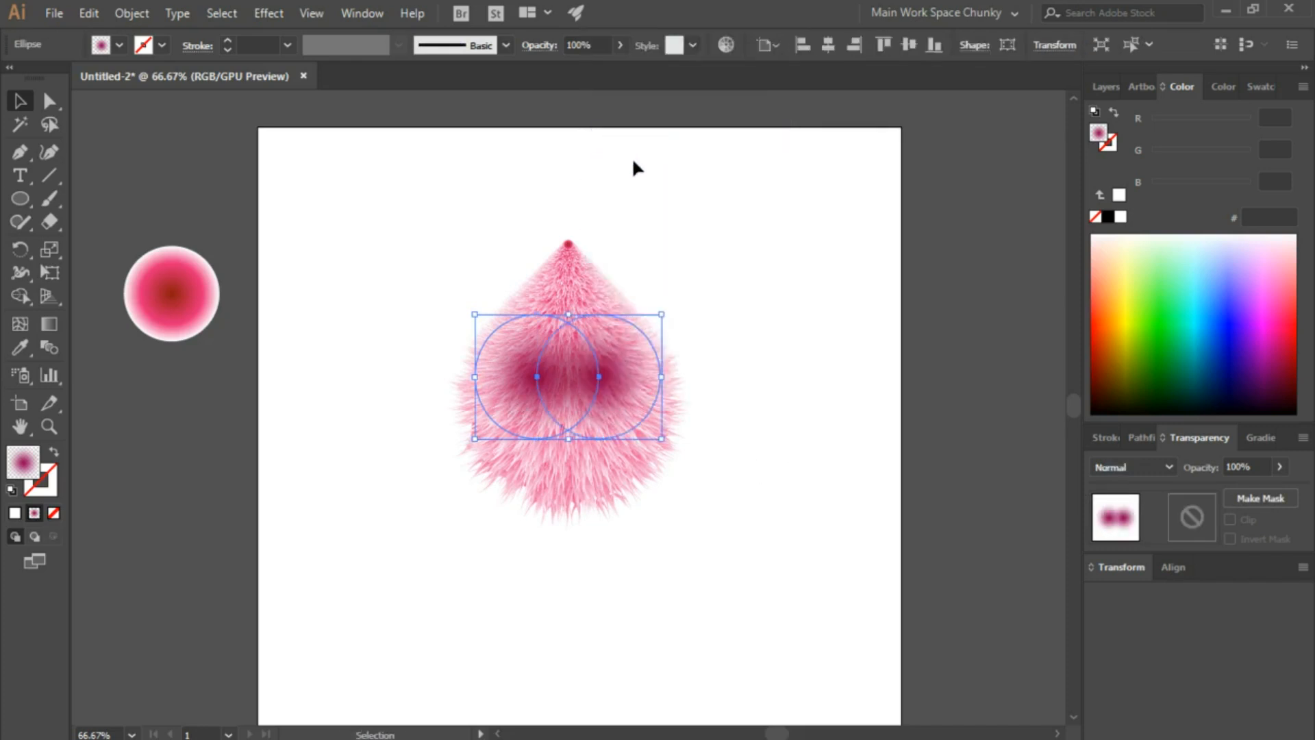
left_click(378, 509)
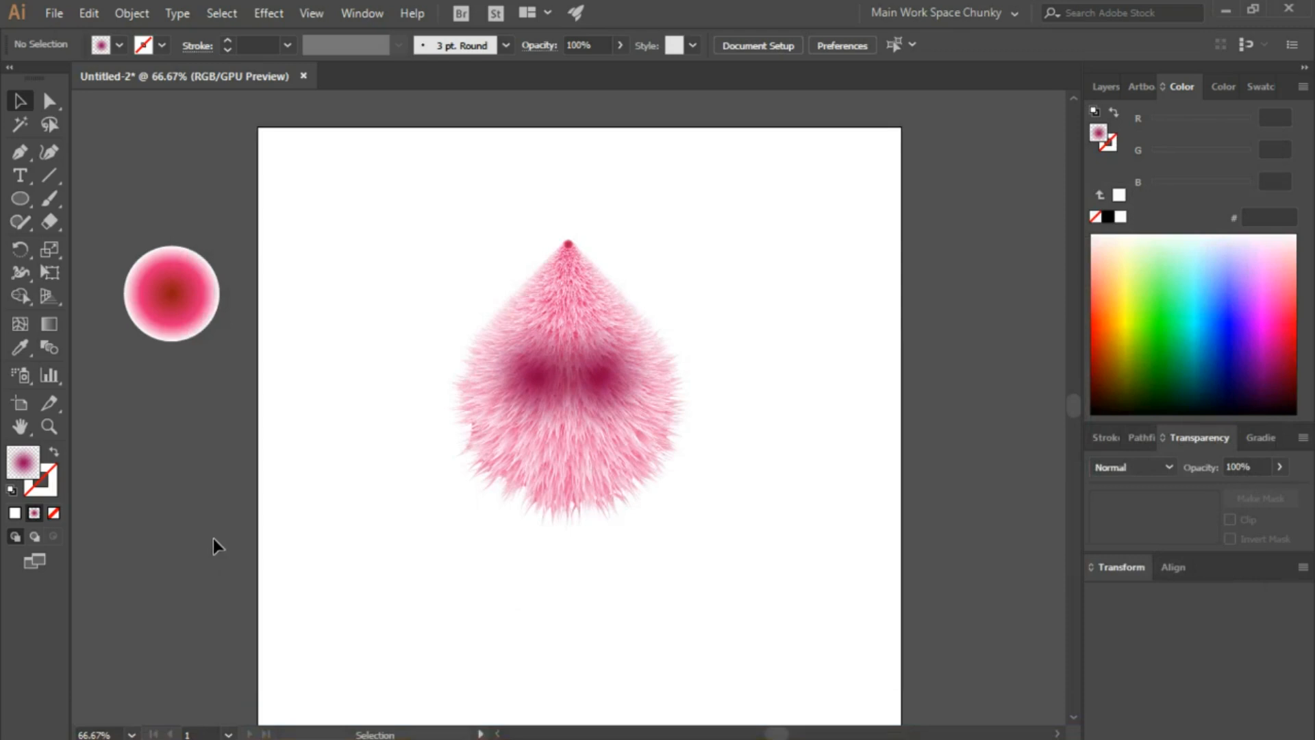
Choose the Ellipse tool and set the radial fill gradient's first colour stop to light grey (#e6e6e6).
left_click(21, 200)
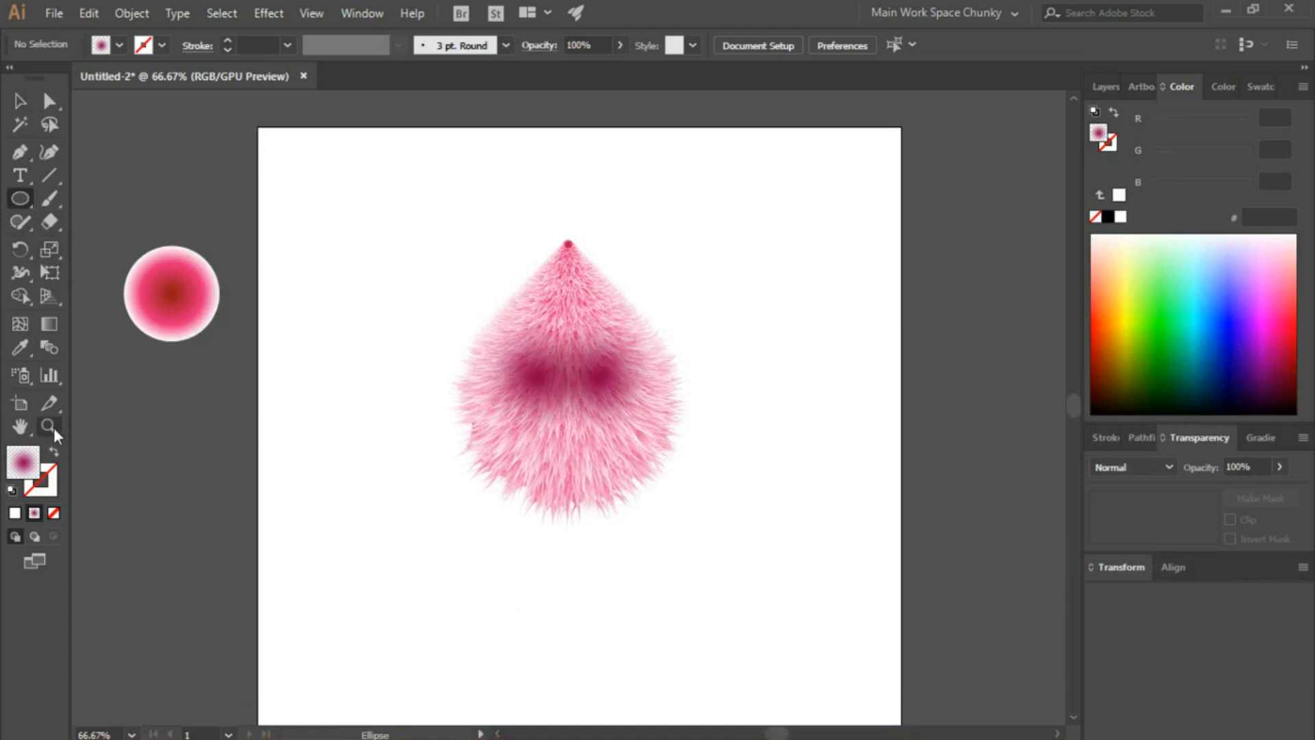
left_click(1261, 438)
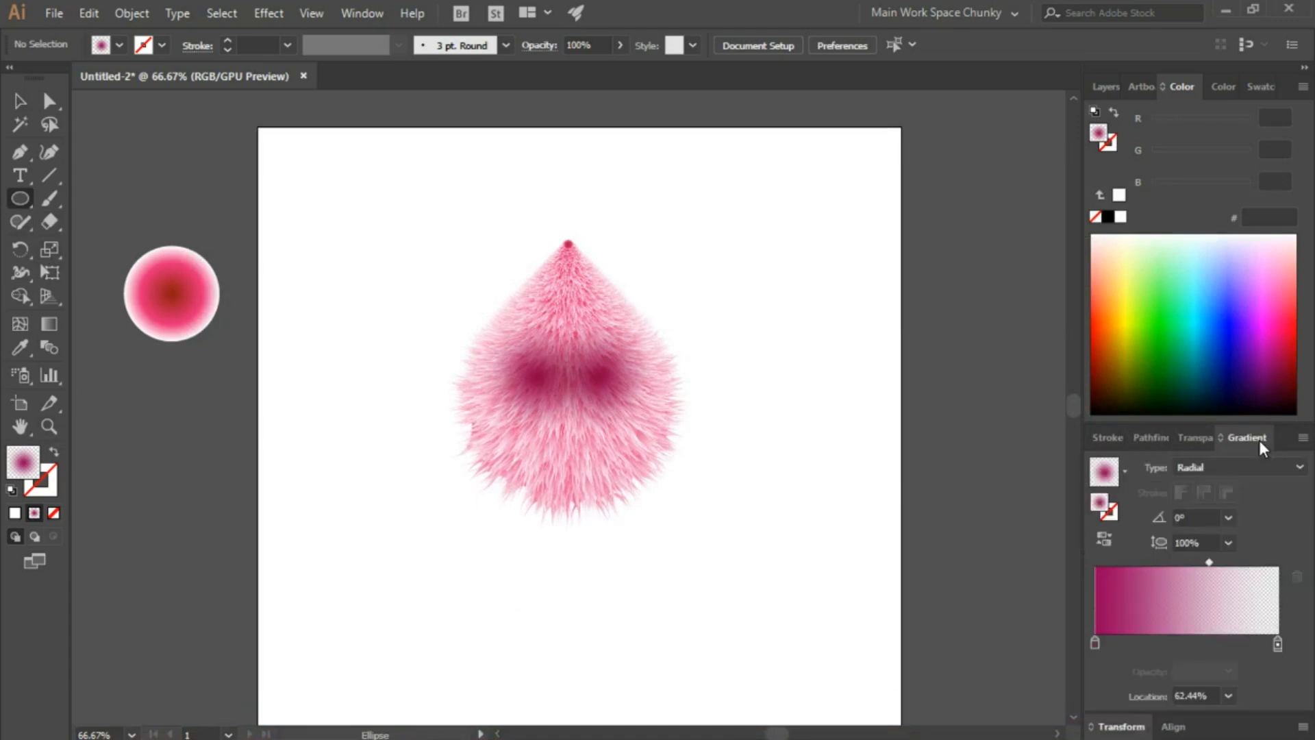
left_click(1096, 644)
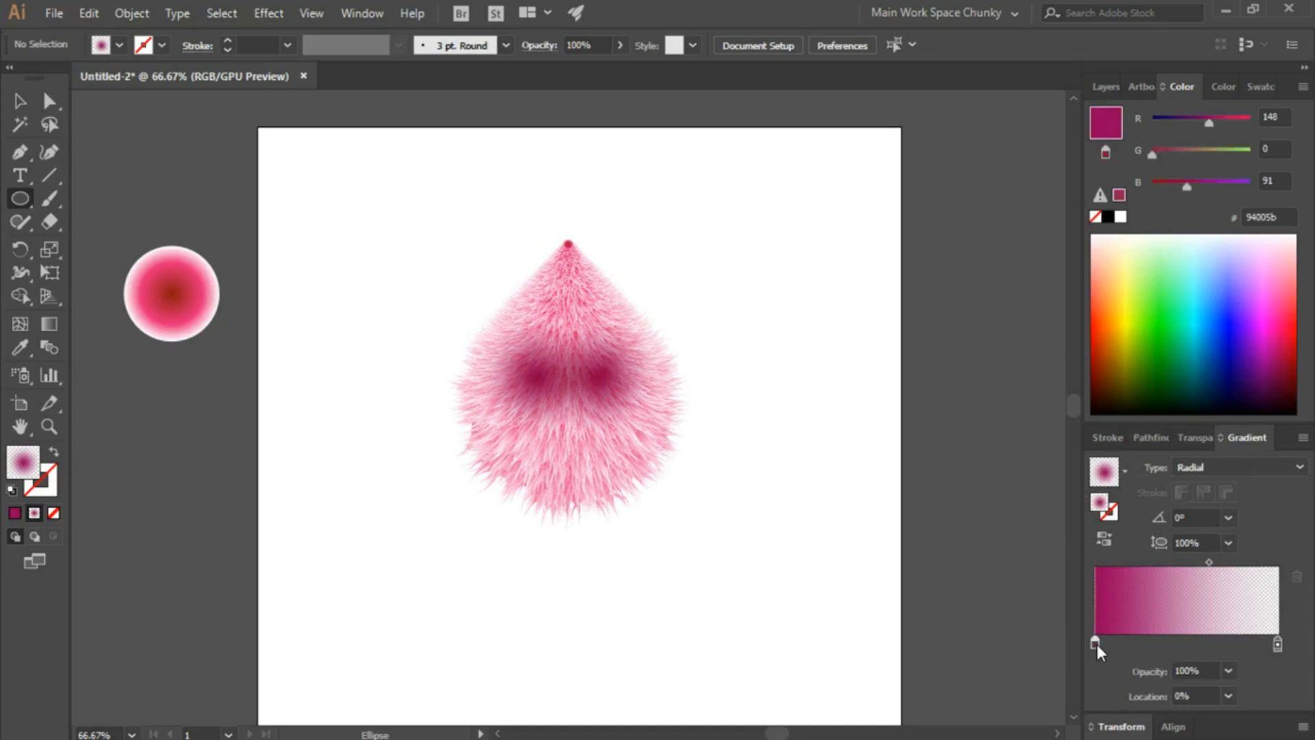
double_click(1096, 644)
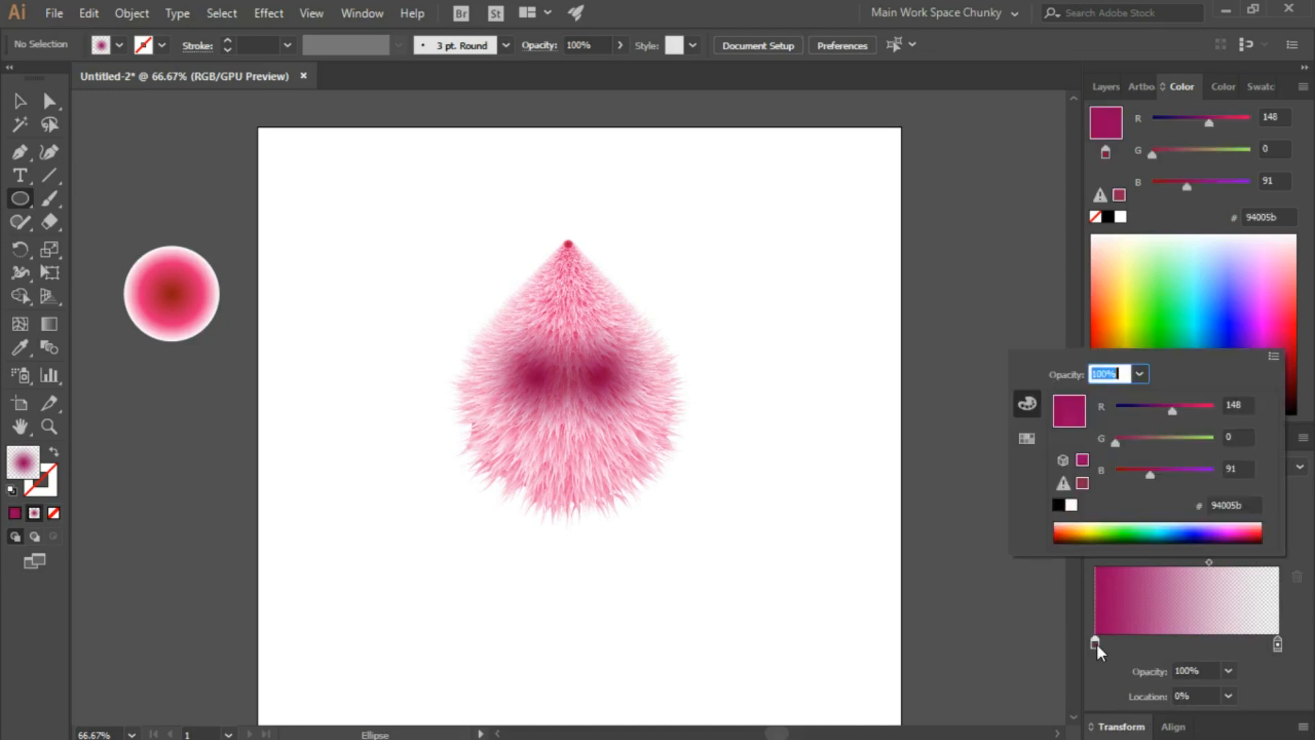
left_click(1029, 439)
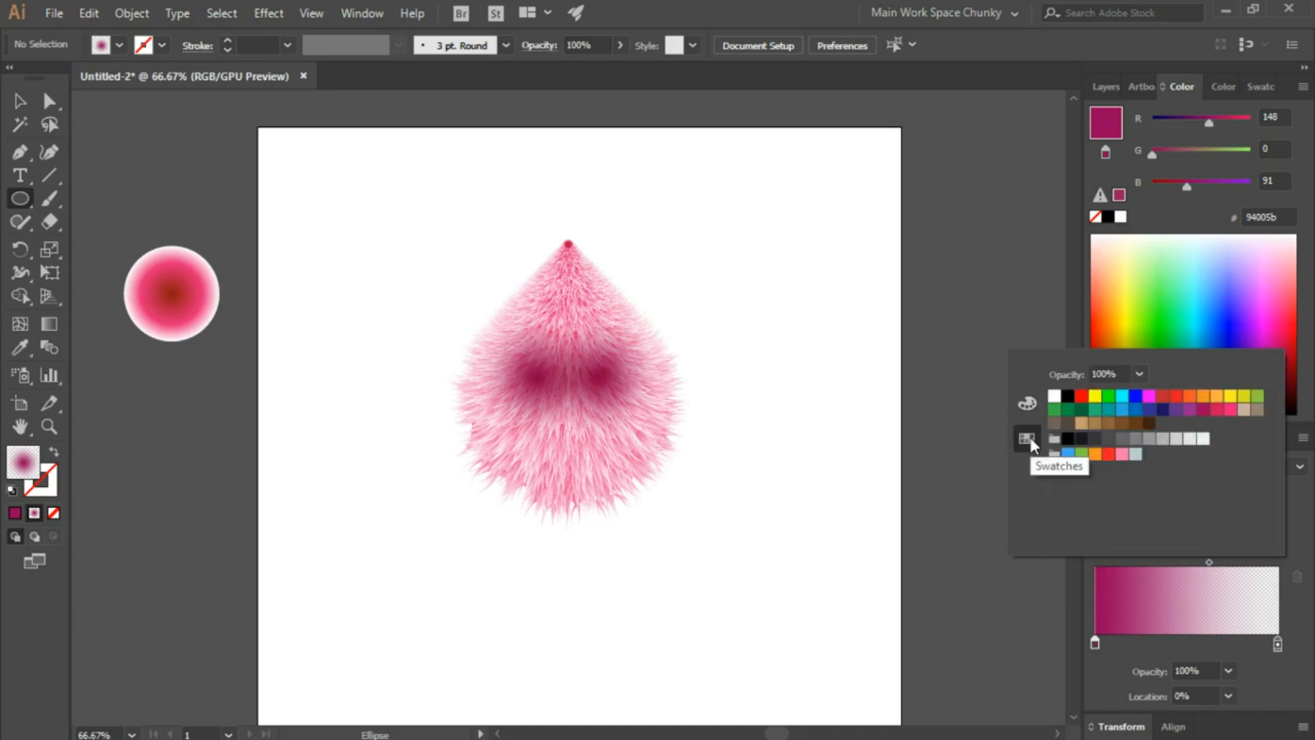
left_click(1190, 439)
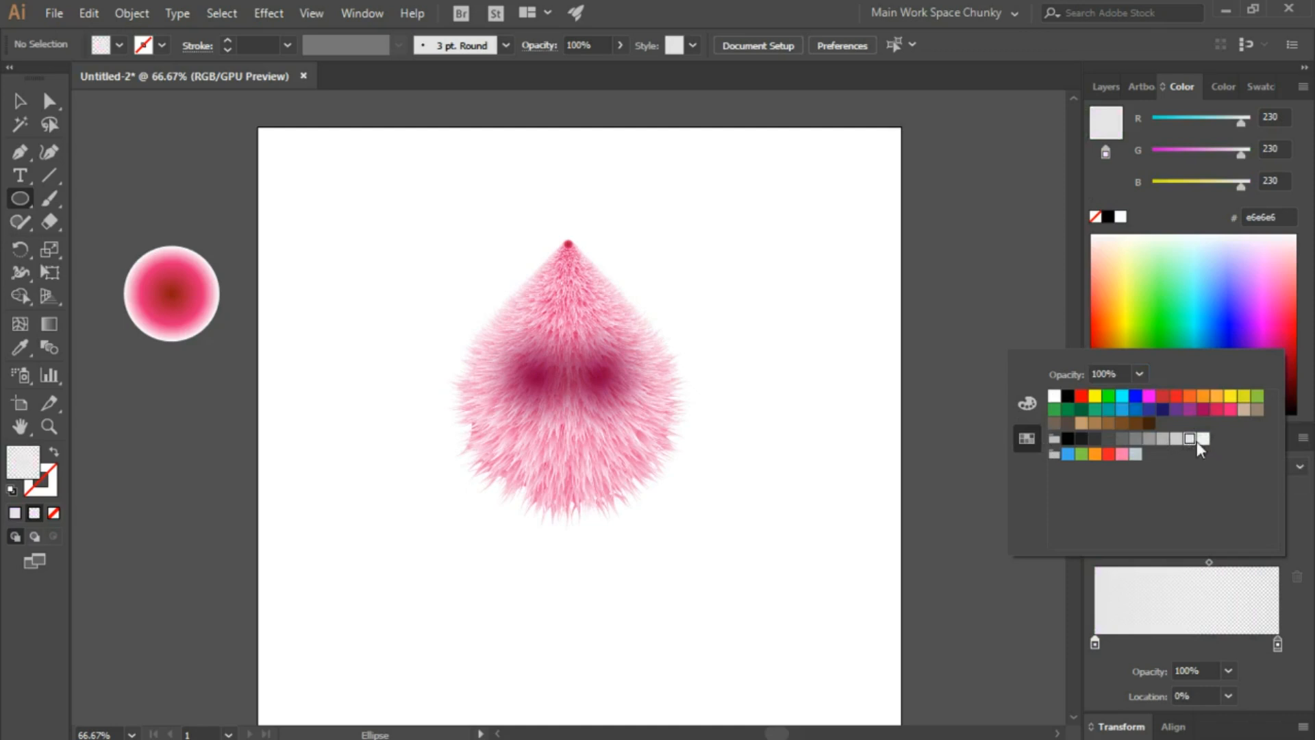
Set the opacity of the gradient's white end stop to 100%.
left_click(1277, 645)
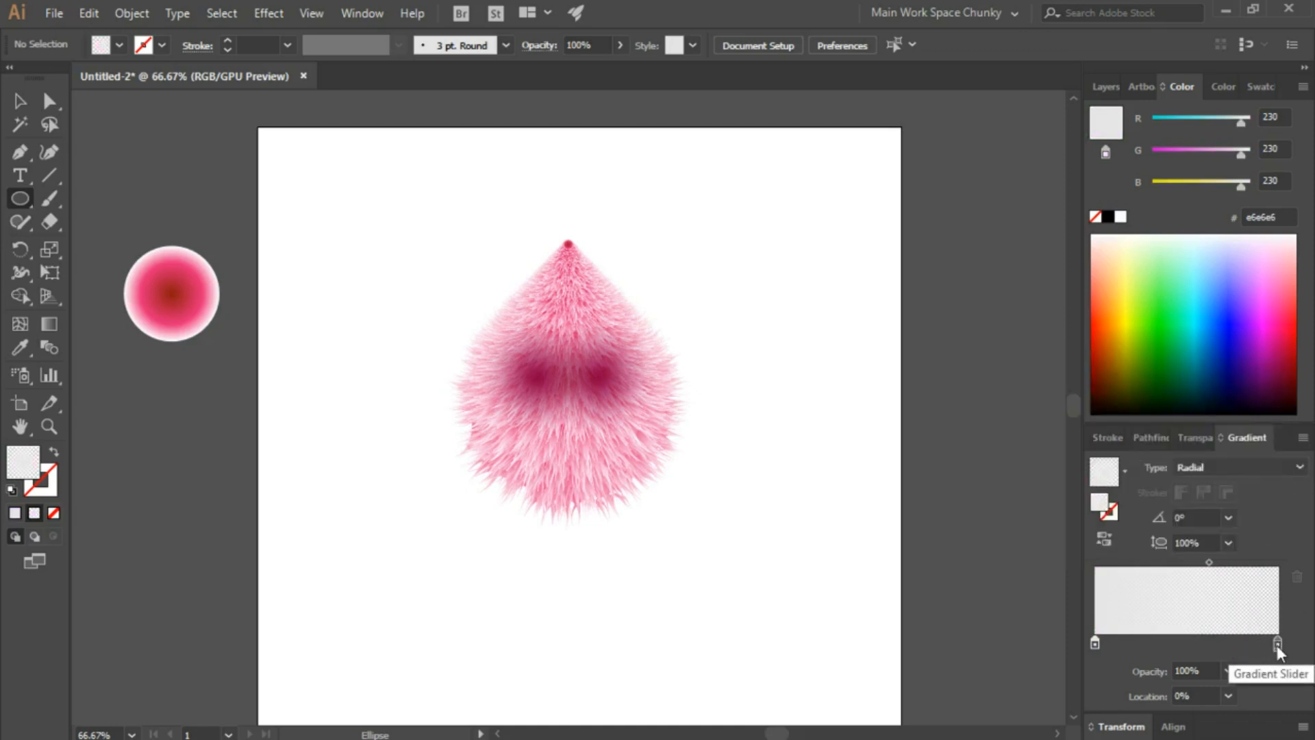
double_click(1277, 645)
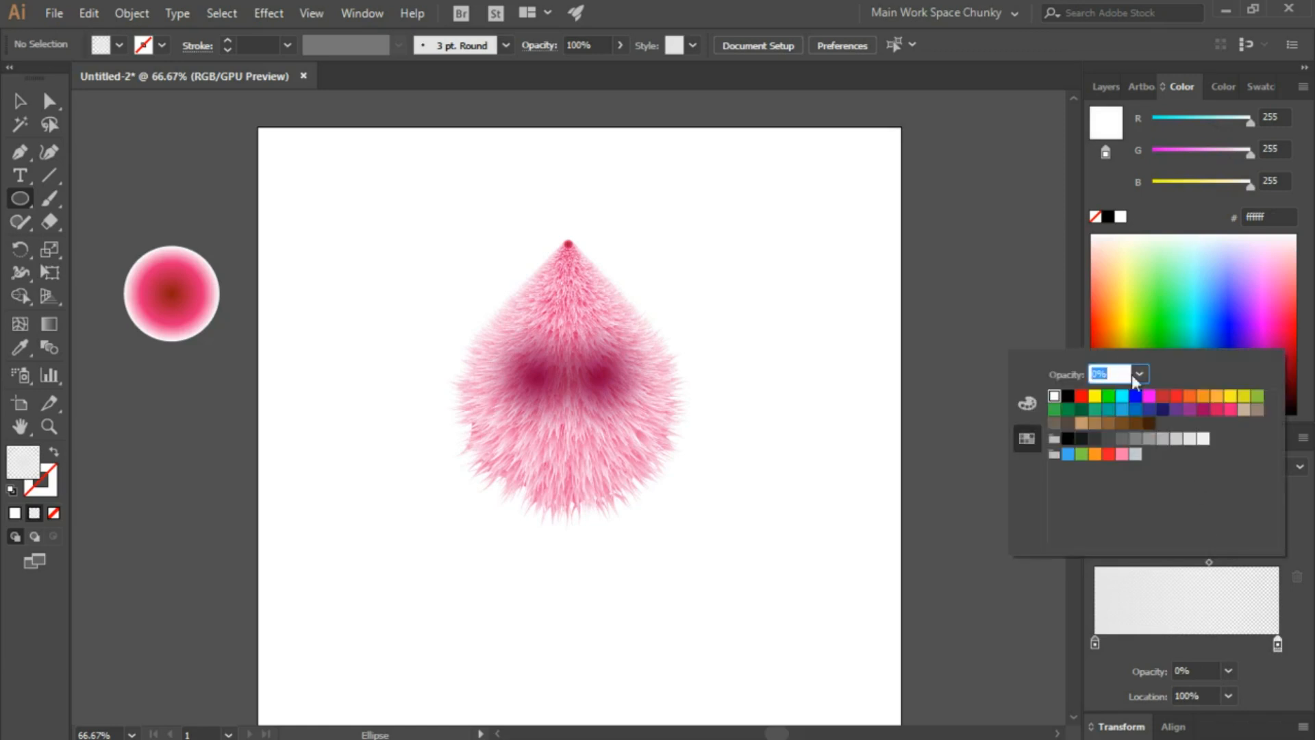
left_click(1140, 374)
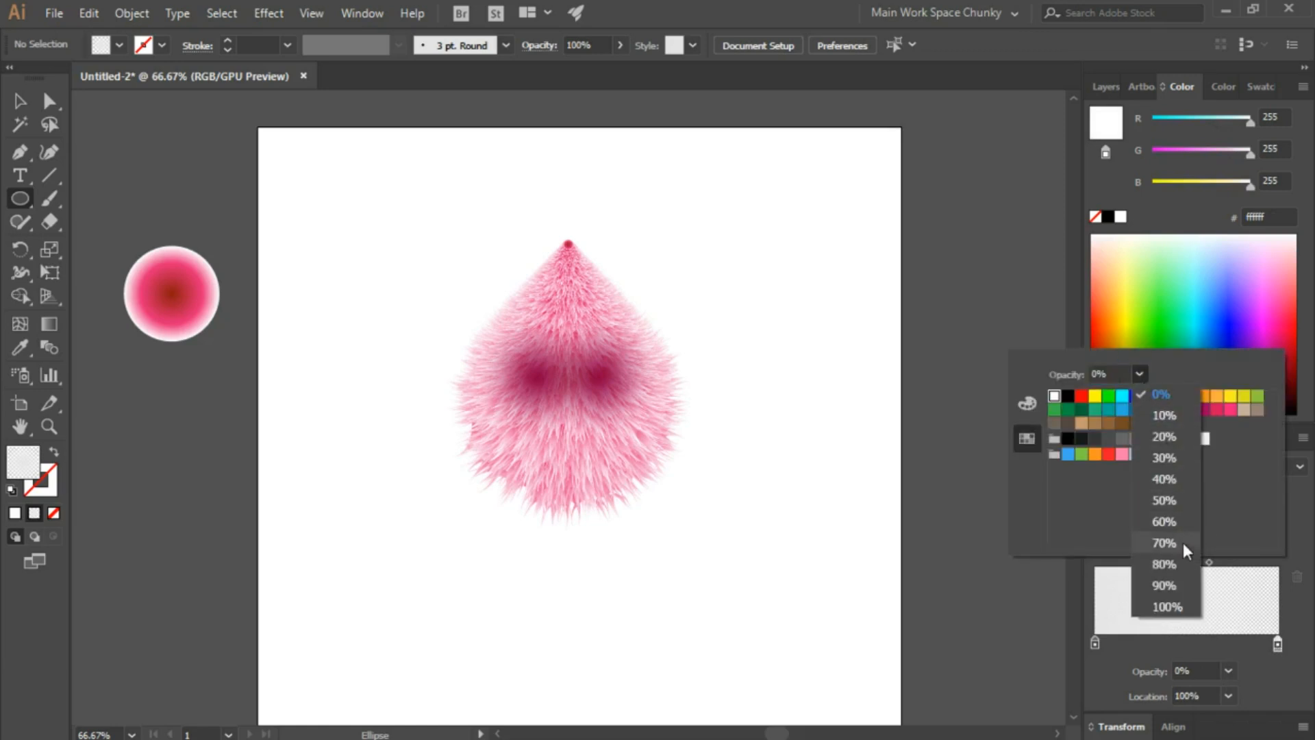
left_click(1168, 607)
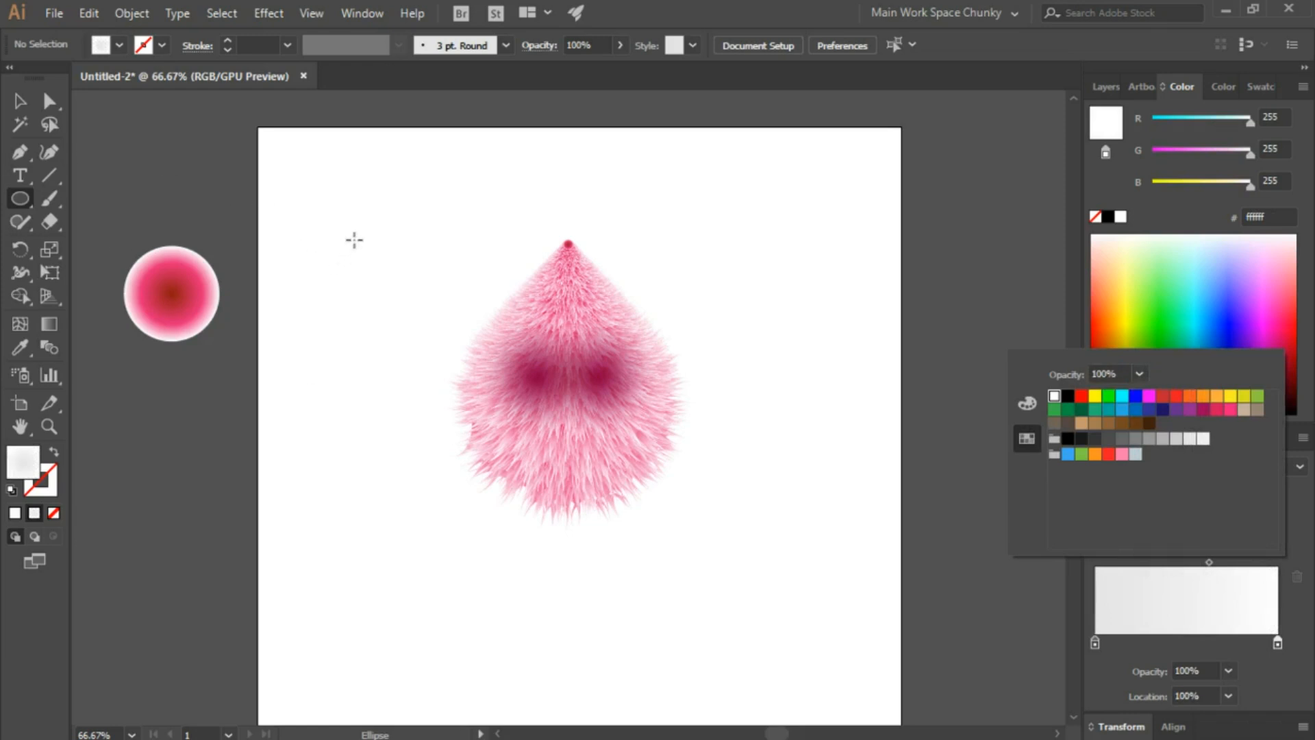
left_click(326, 233)
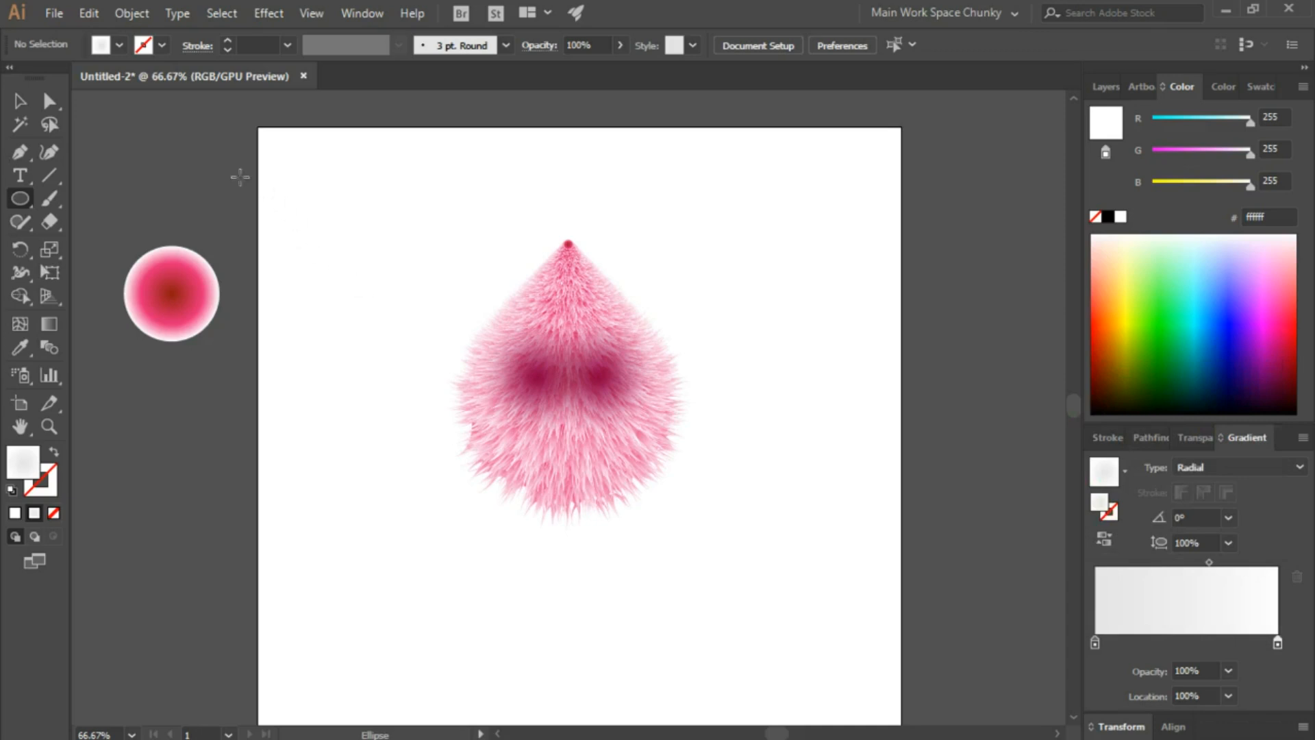
Draw an upright oval eyeball in the blank area left of the furry shape and reverse its gradient.
left_click_drag(314, 214, 411, 344)
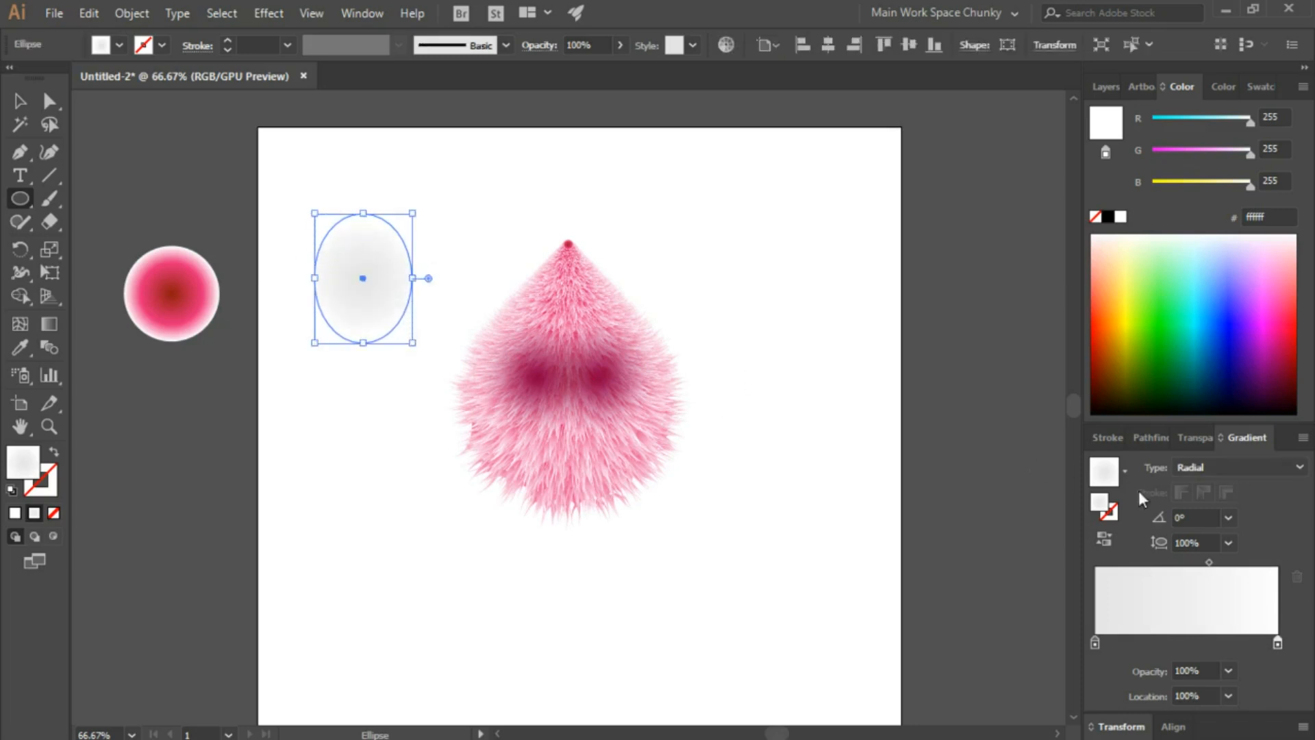
left_click(1104, 541)
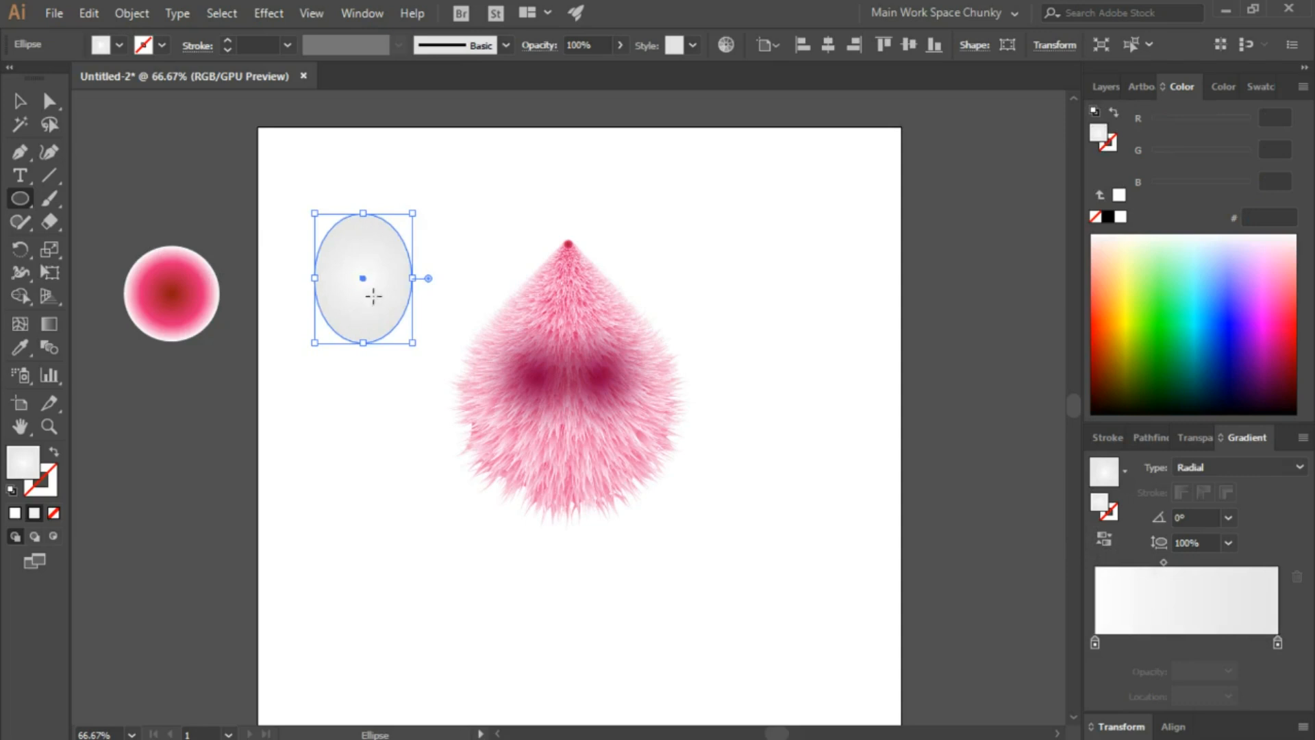
Redraw the oval's radial gradient diagonally at -53° and extend its radius beyond the oval's edge.
left_click(50, 323)
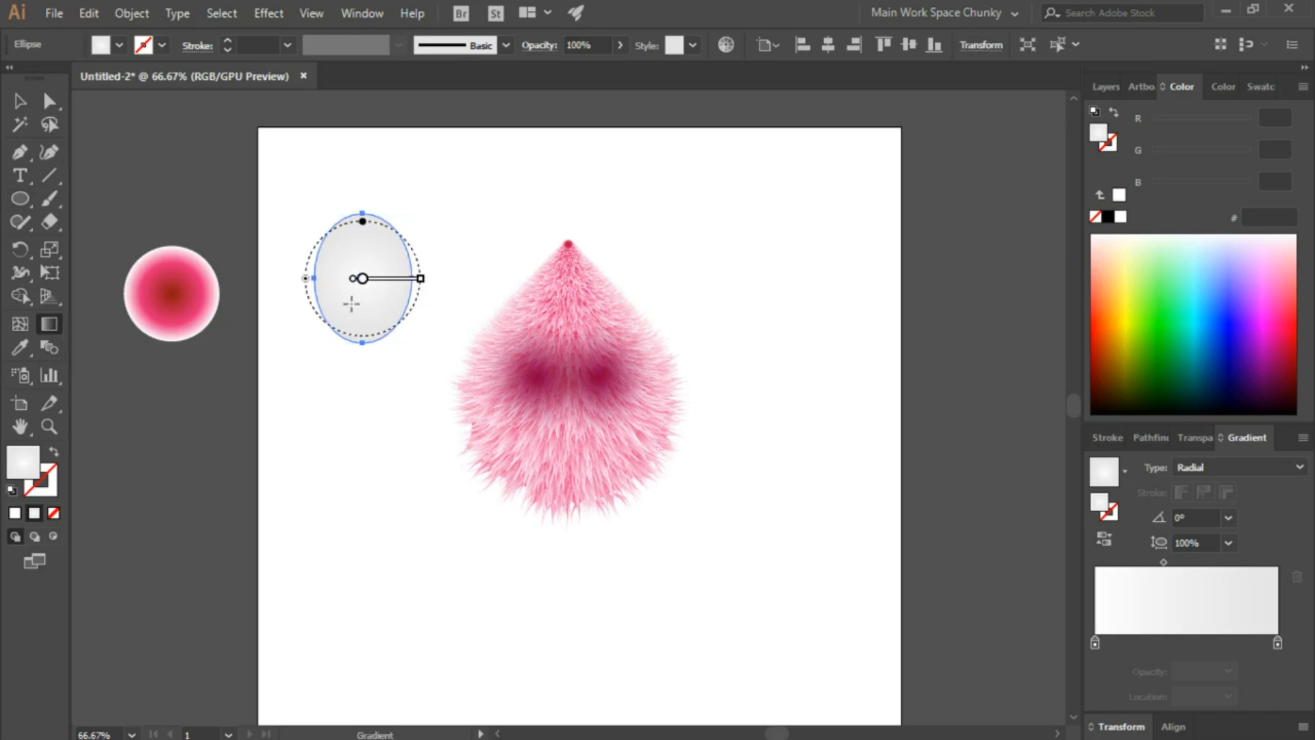
left_click_drag(369, 256, 411, 314)
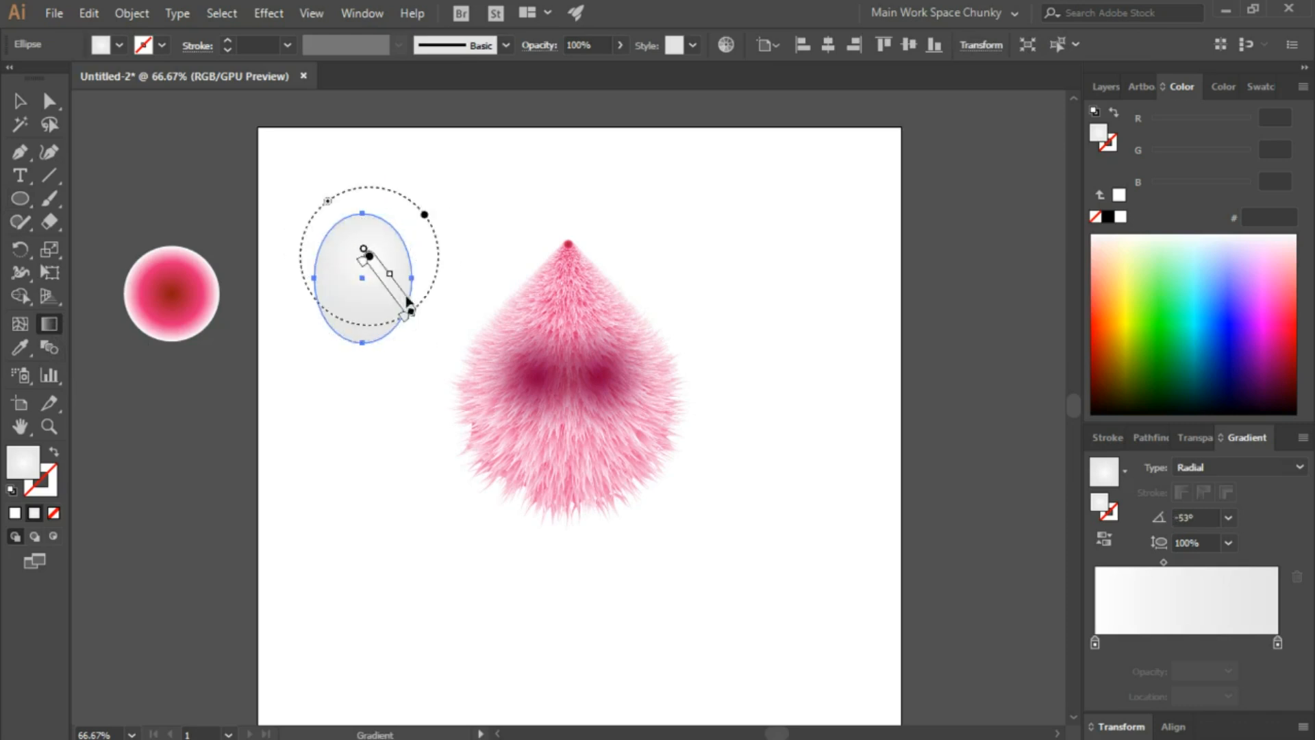
left_click_drag(390, 295, 401, 313)
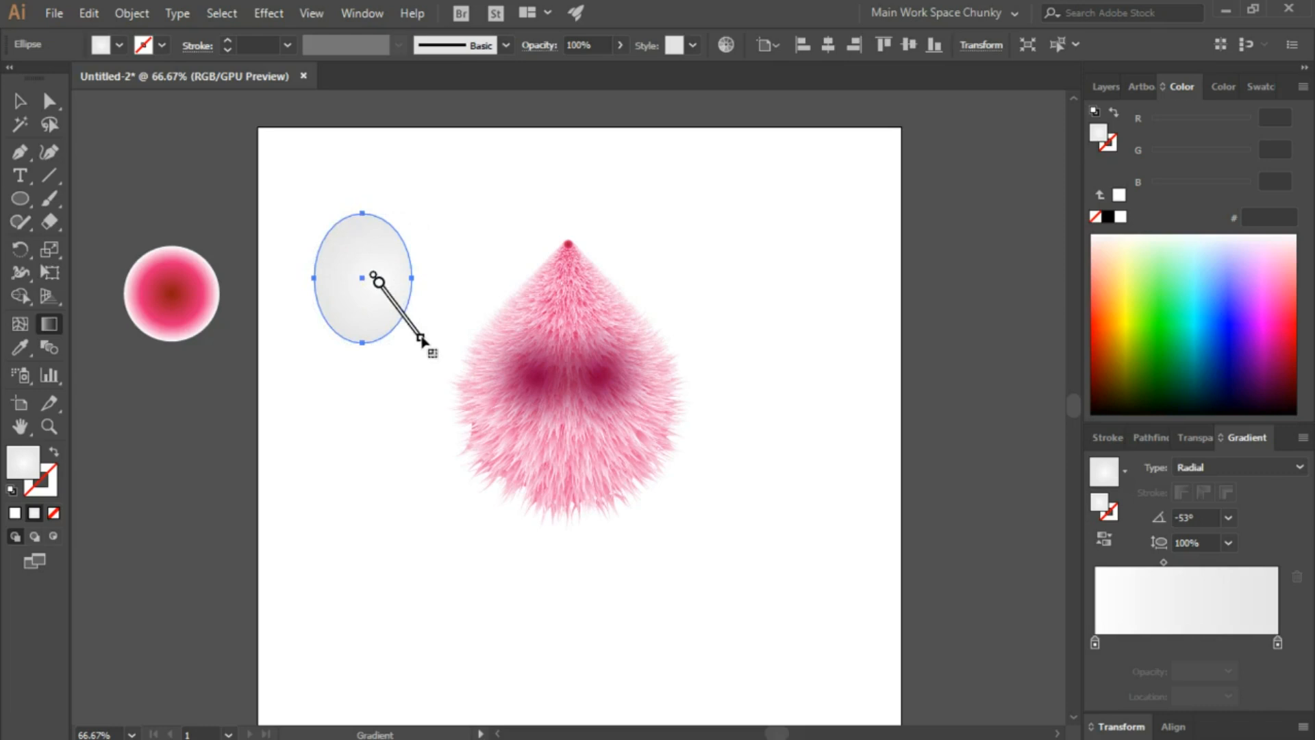
left_click_drag(420, 338, 446, 370)
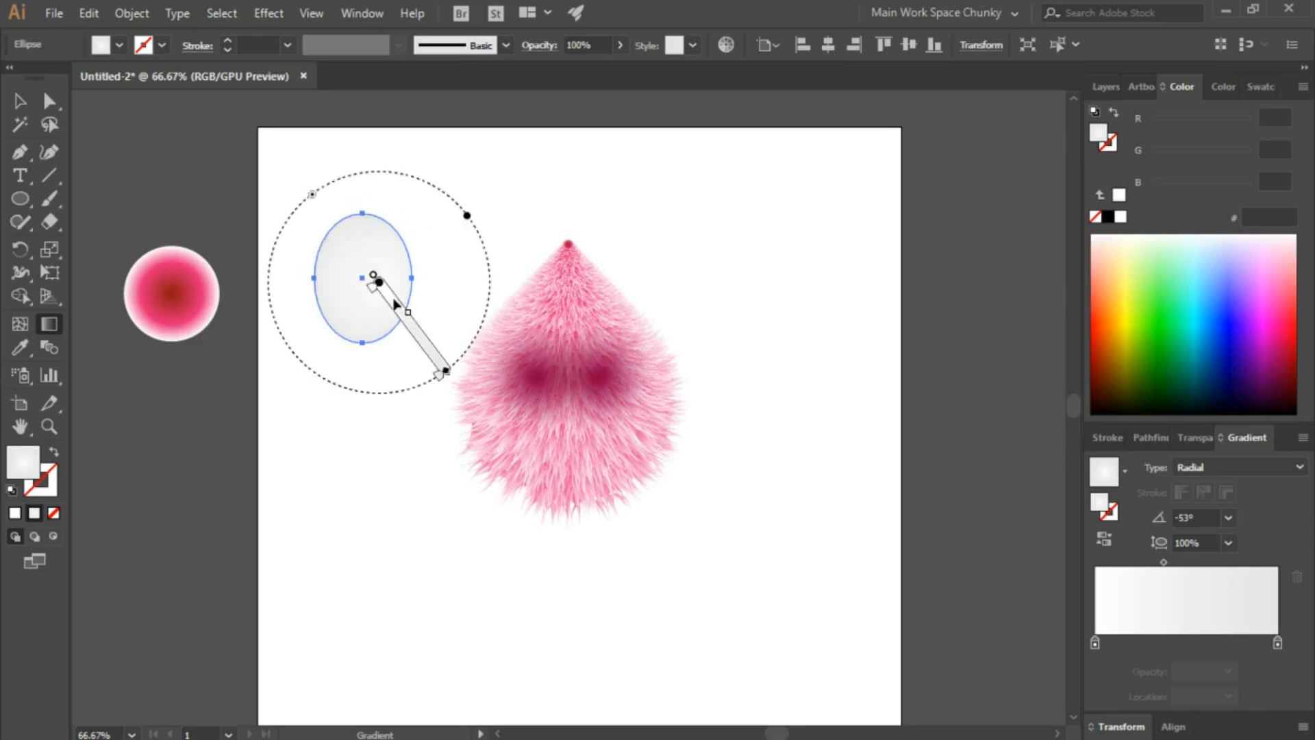
Shift the gradient's centre toward the oval's right side and rotate the gradient to -21.7°.
mouse_move(379, 282)
left_mouse_down()
mouse_move(399, 271)
mouse_move(389, 278)
left_mouse_up()
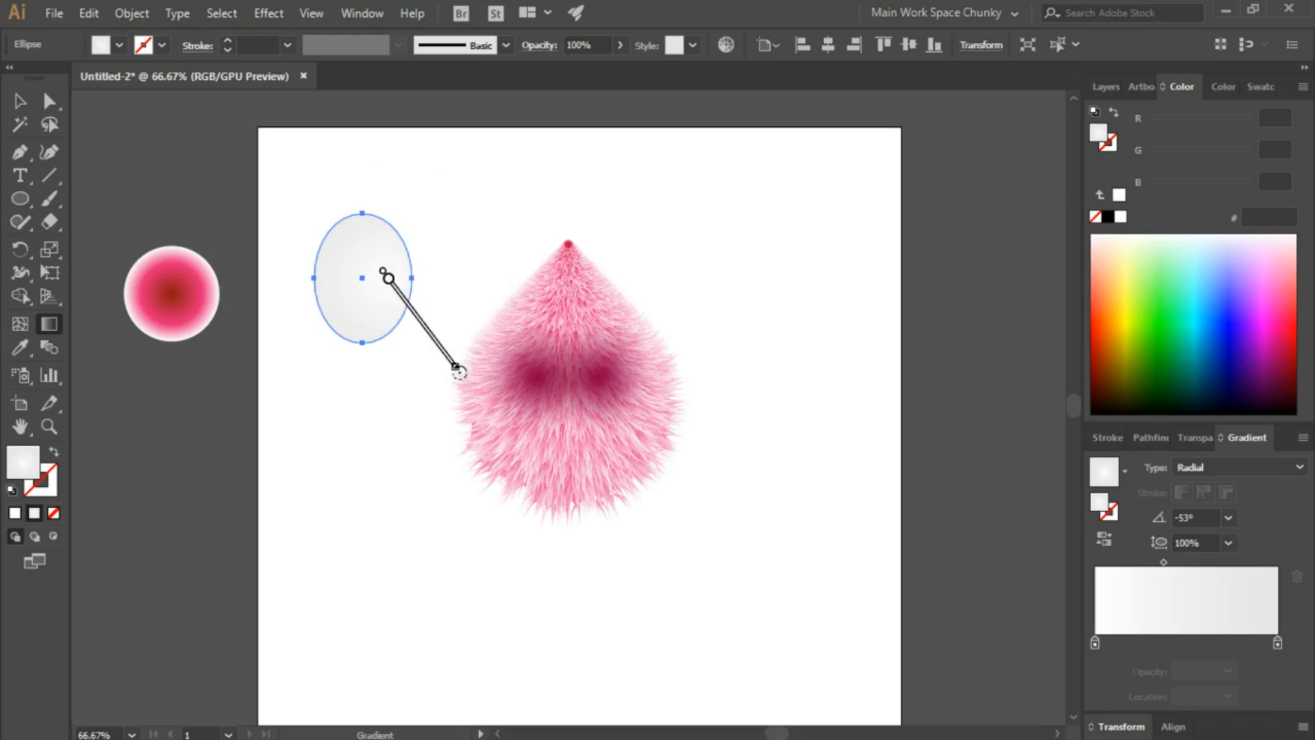
left_click_drag(457, 369, 491, 320)
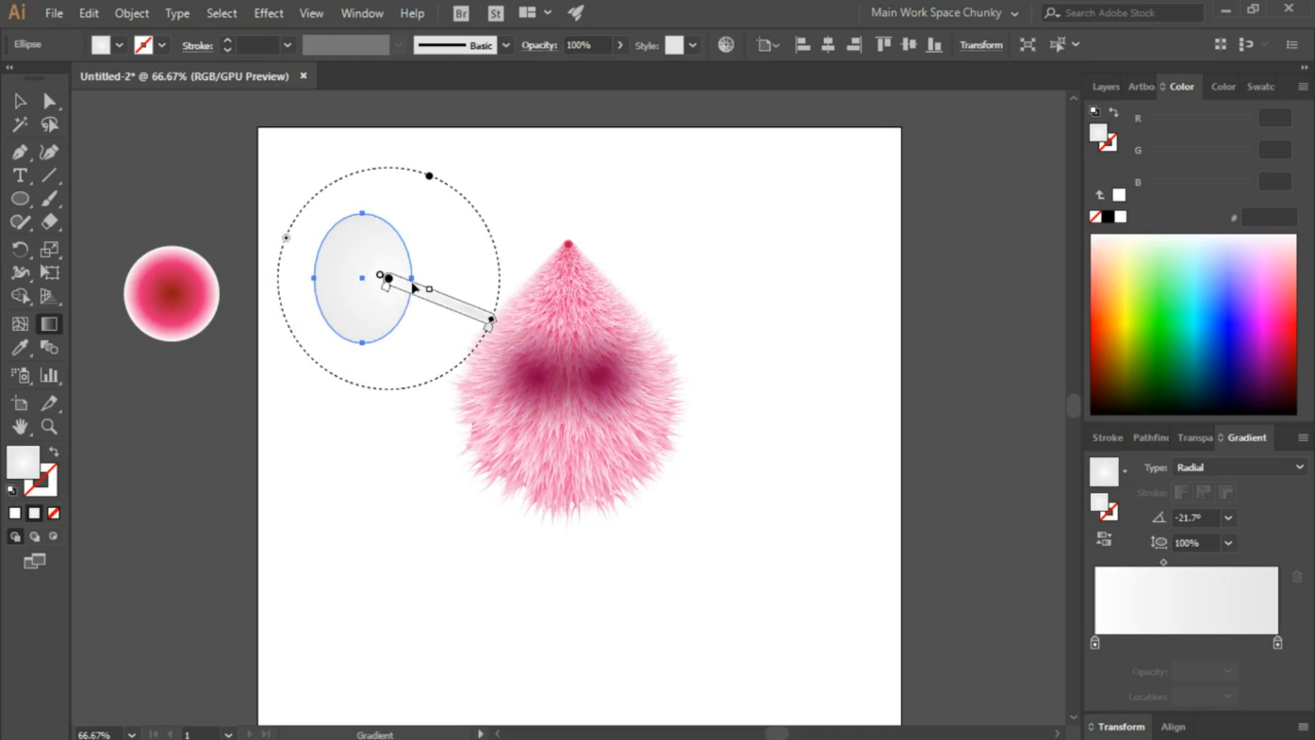
left_click_drag(416, 290, 409, 292)
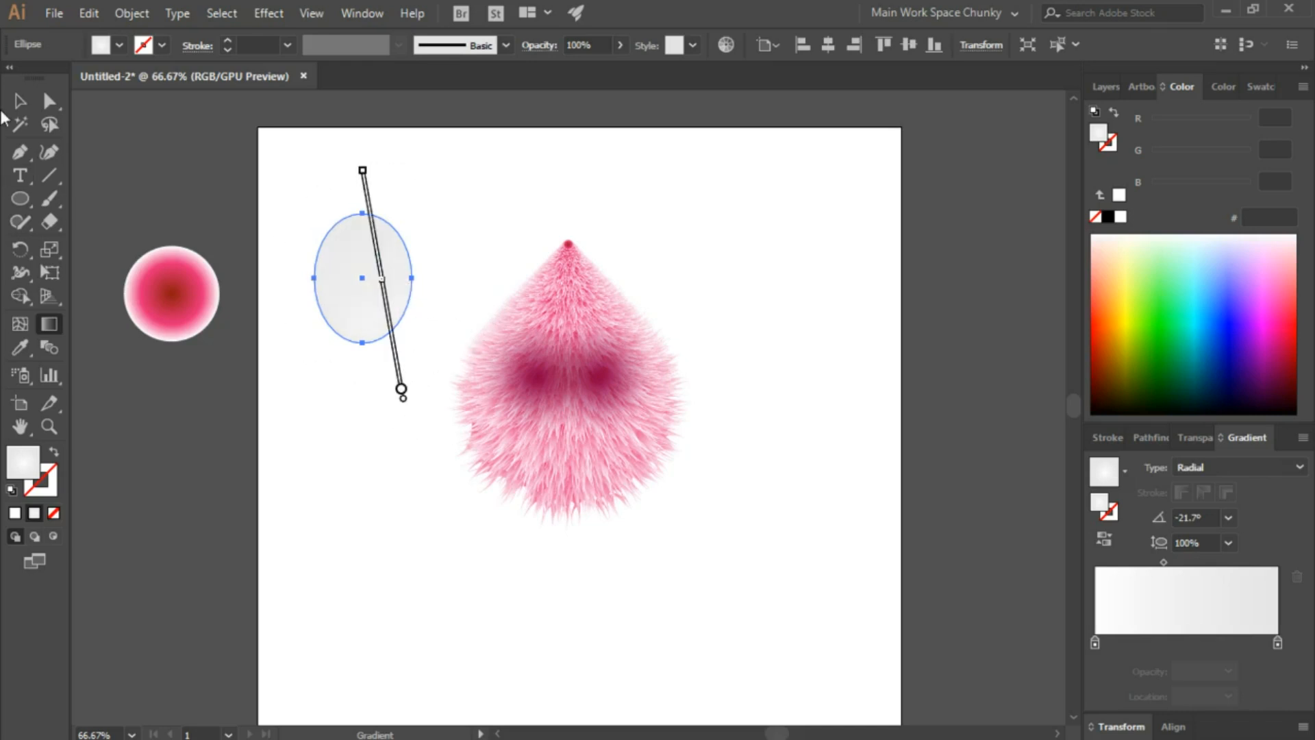
left_click(18, 103)
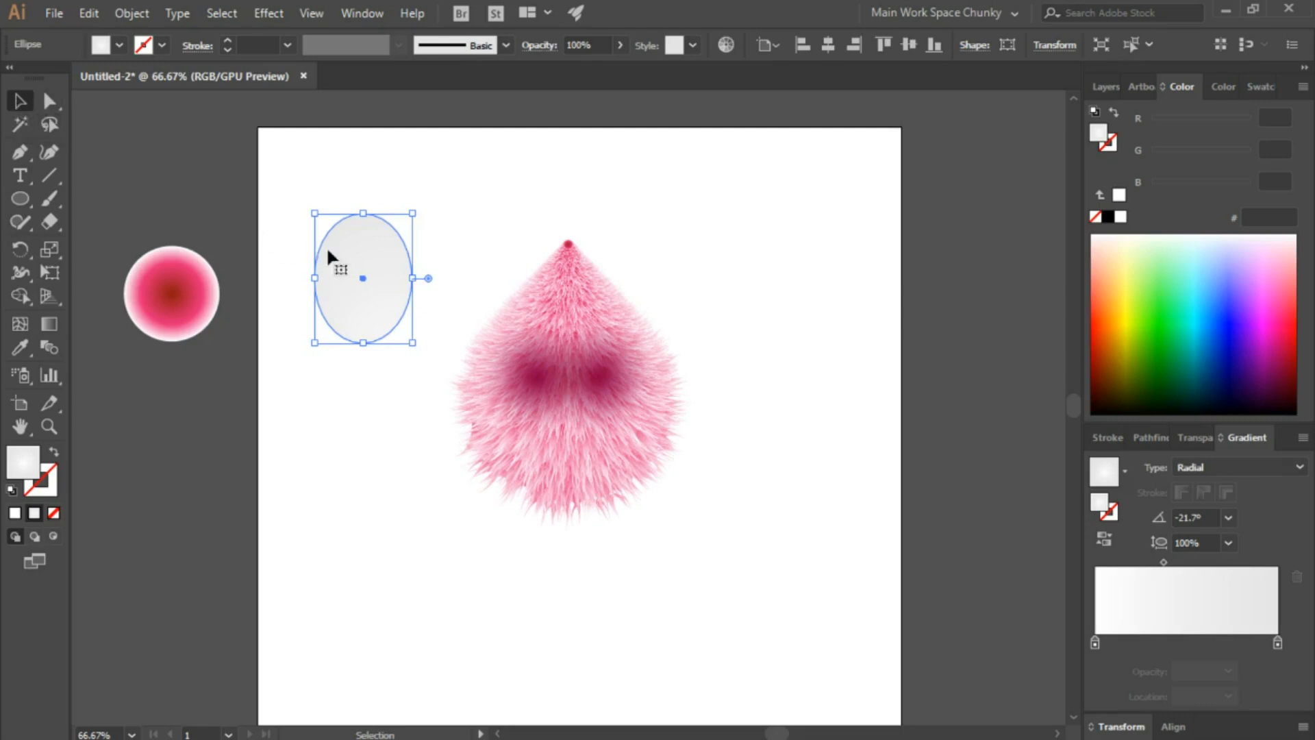
left_click(375, 295)
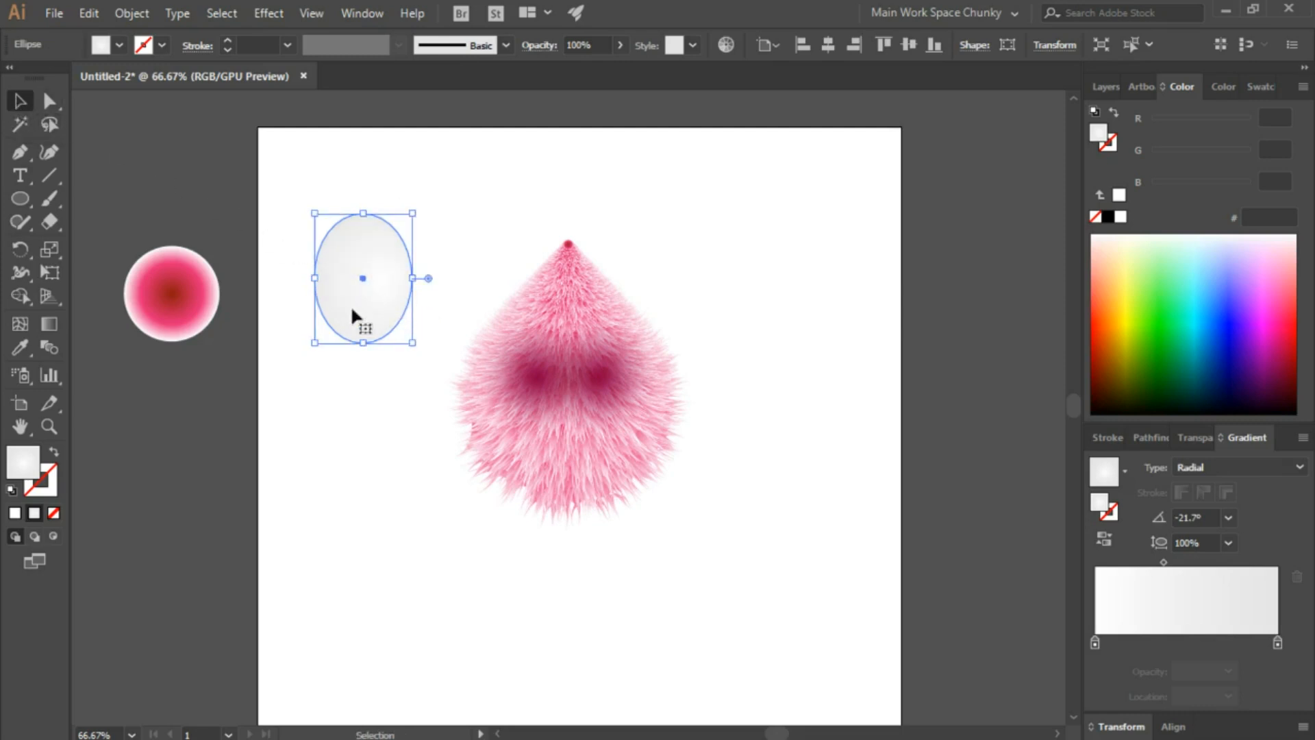
left_click(52, 323)
mouse_move(458, 315)
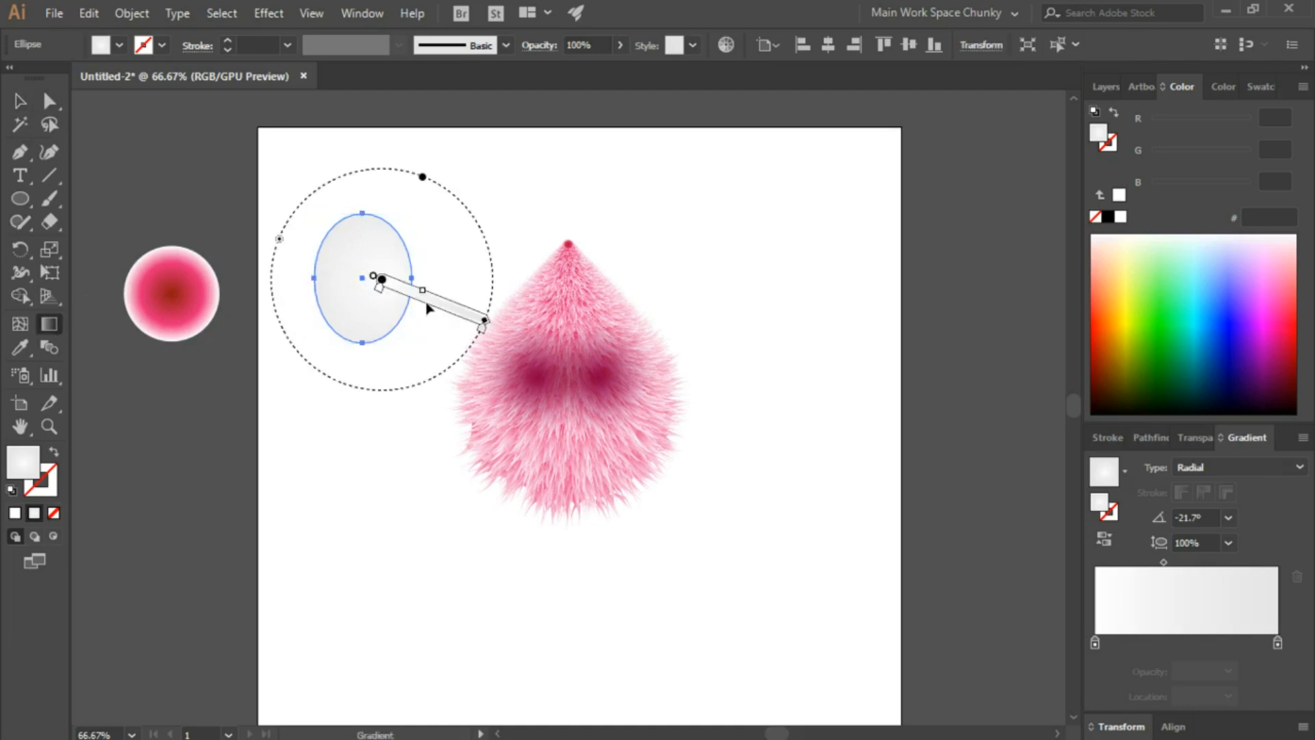
left_click(27, 103)
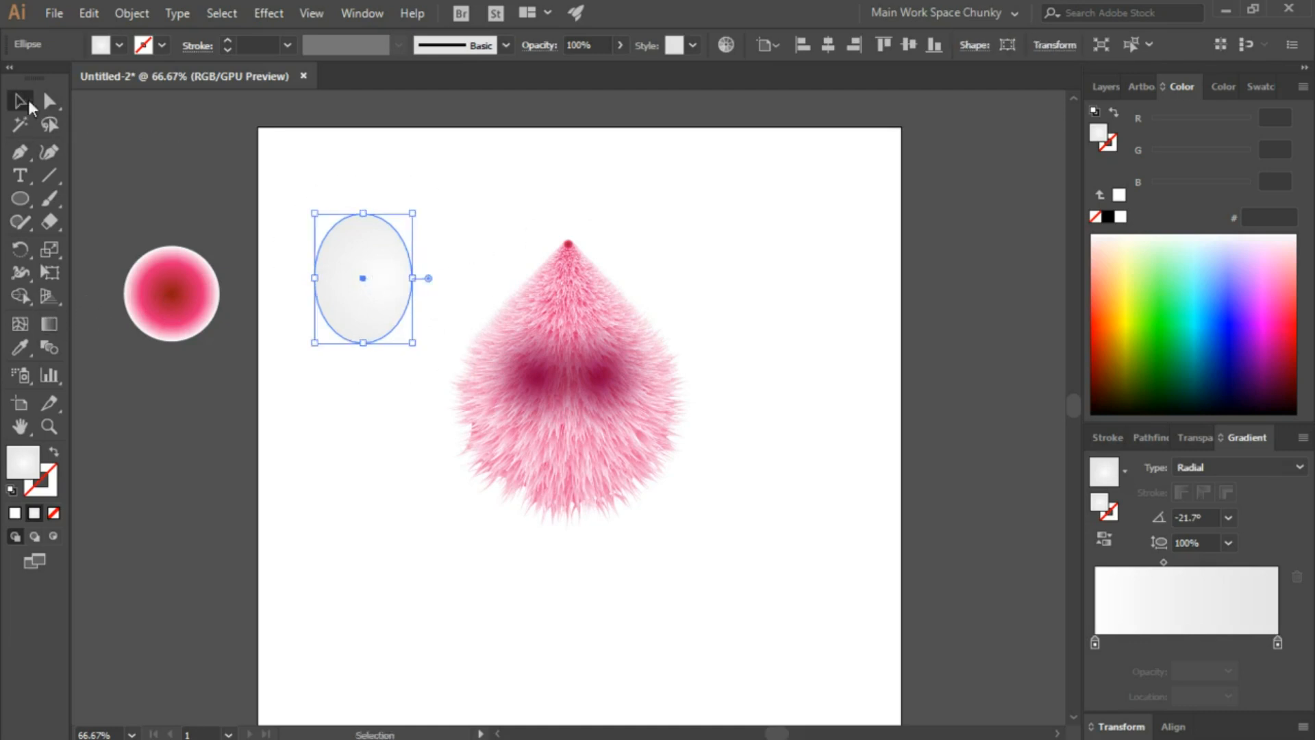
left_click(461, 184)
Duplicate the eyeball oval in place and fill the copy with a solid blue swatch.
left_click(383, 266)
key("ctrl")
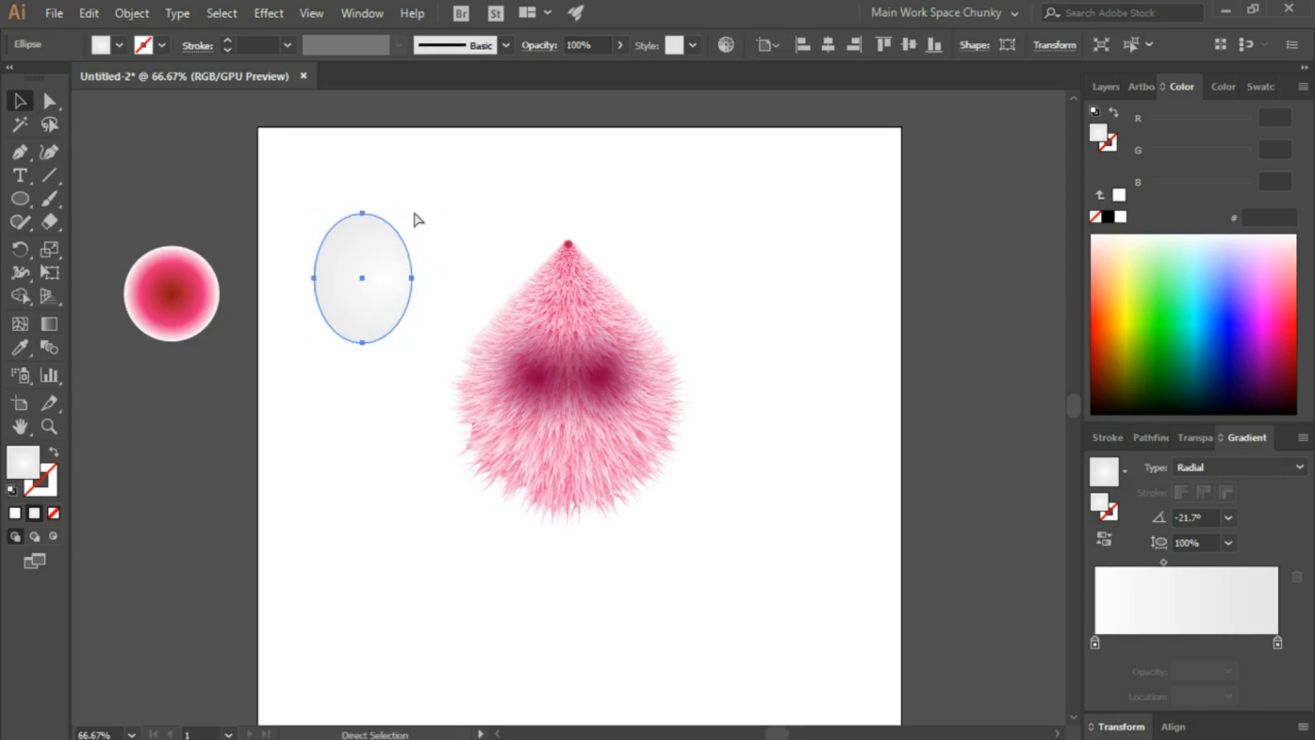
key("ctrl")
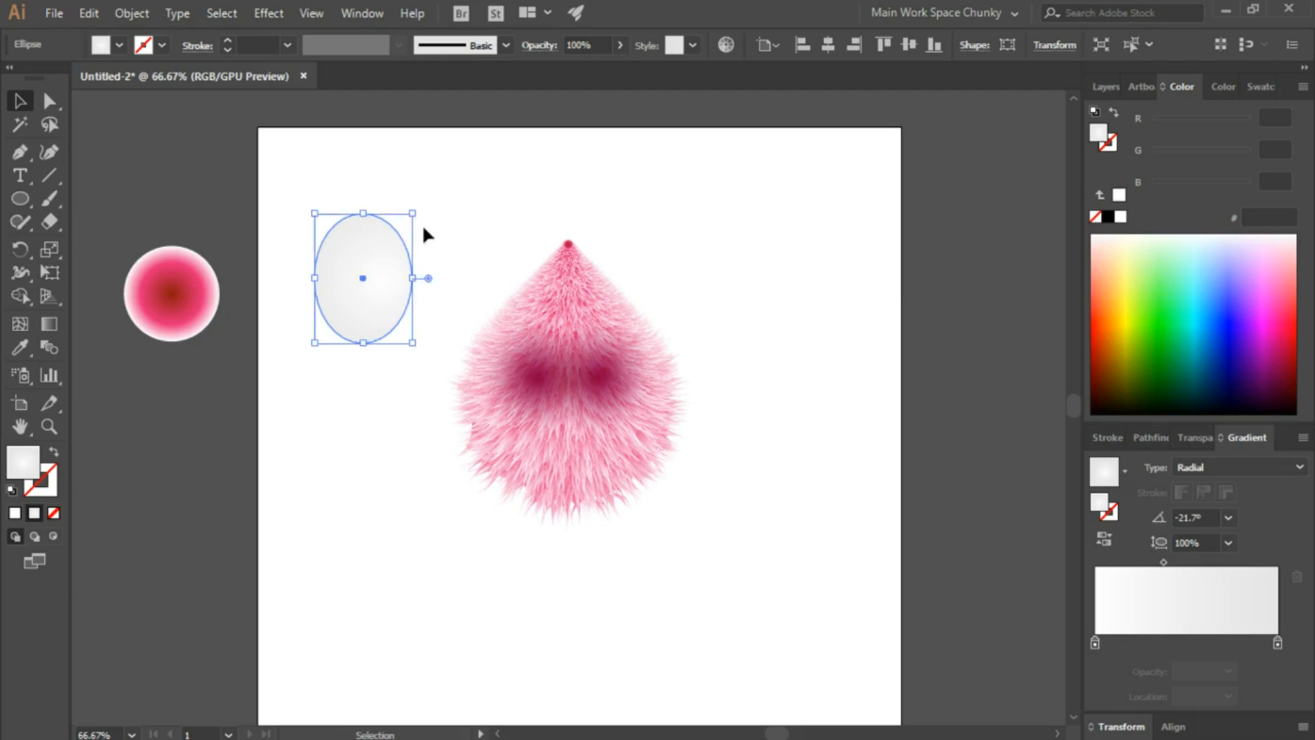
left_click(1264, 86)
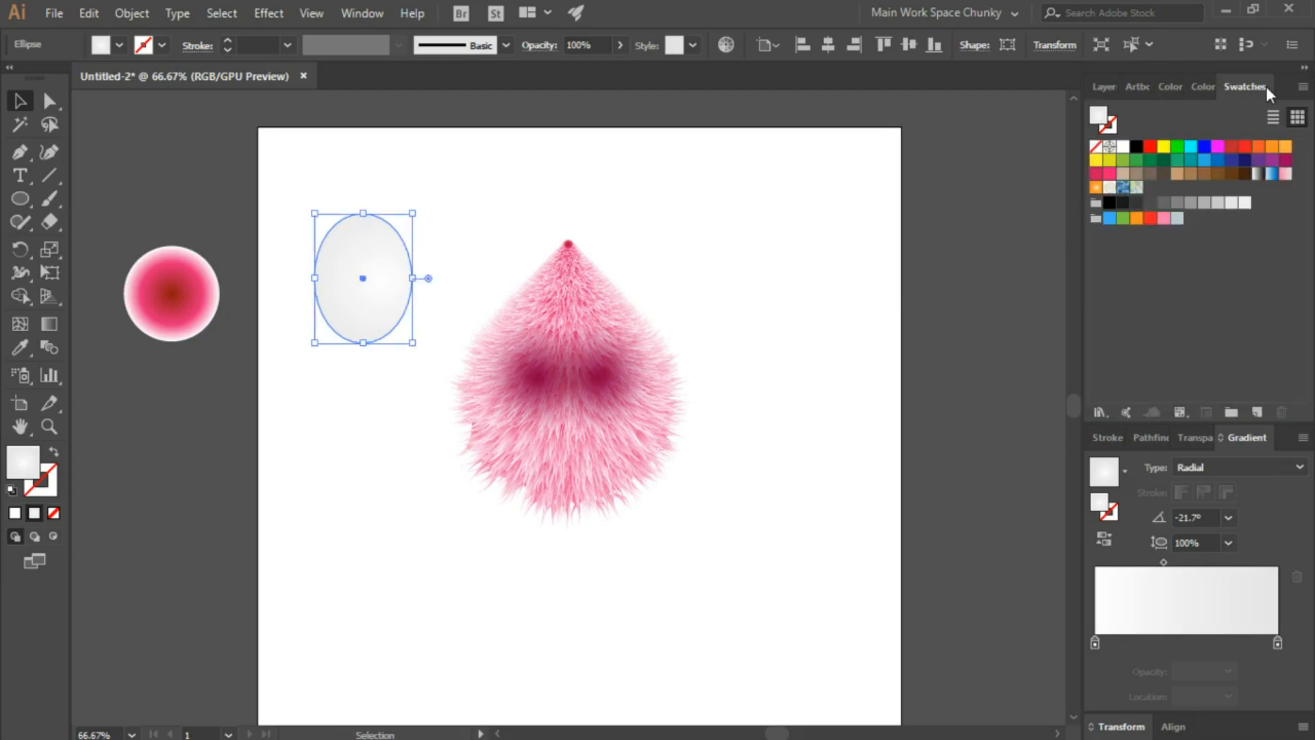
left_click(1207, 164)
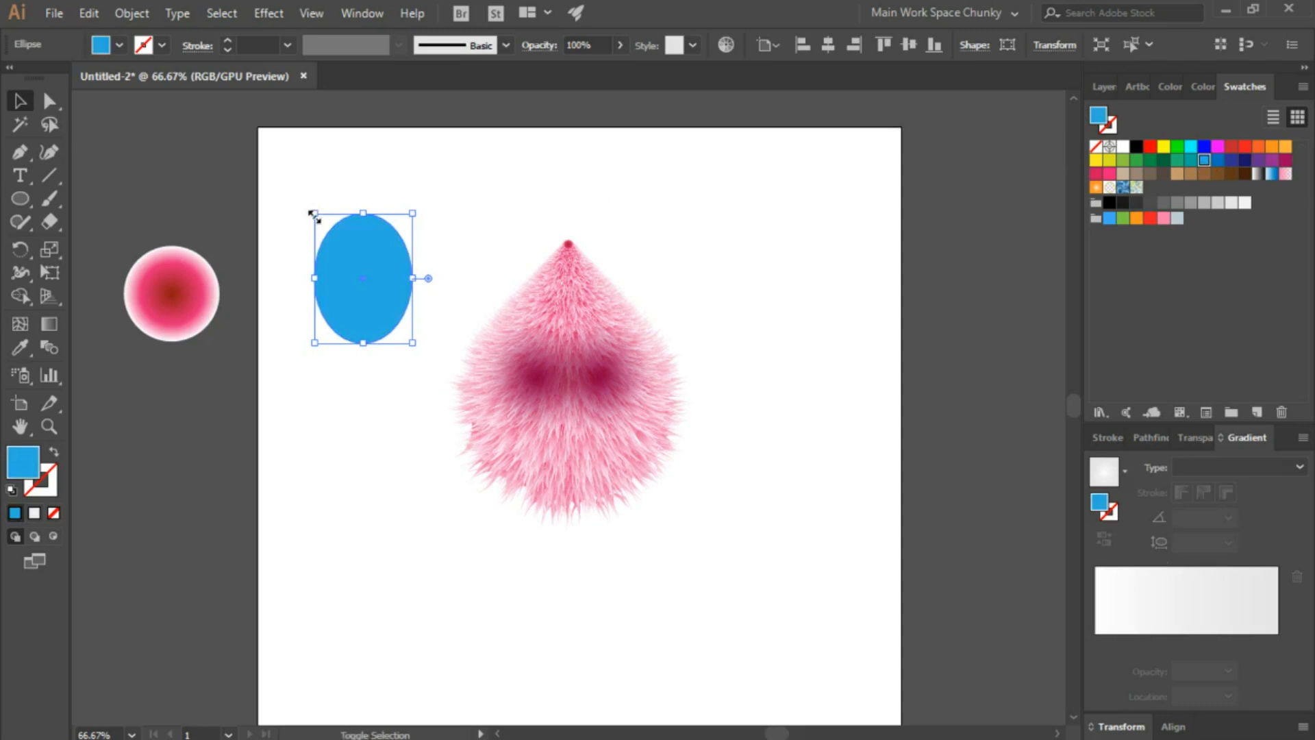
Shrink the blue oval about its centre into an iris and move it against the eyeball's right edge.
left_click_drag(314, 215, 329, 237)
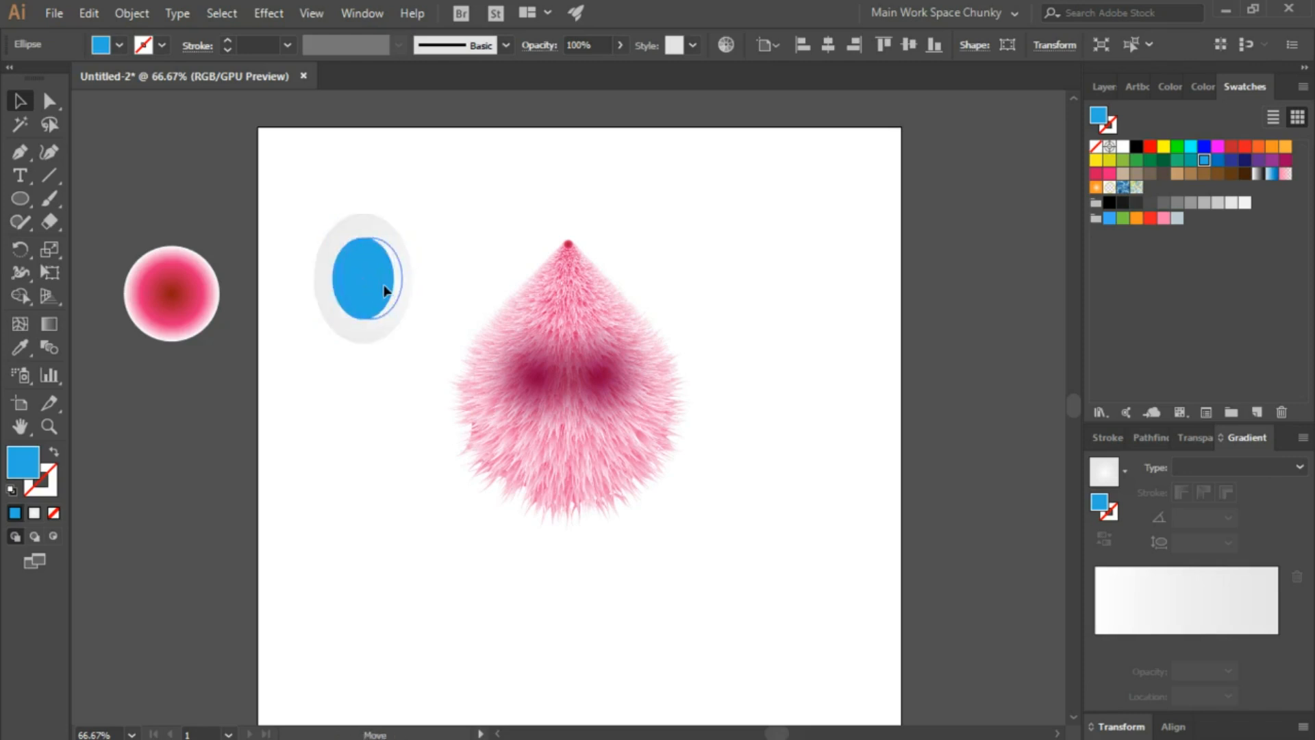
left_click_drag(385, 291, 390, 294)
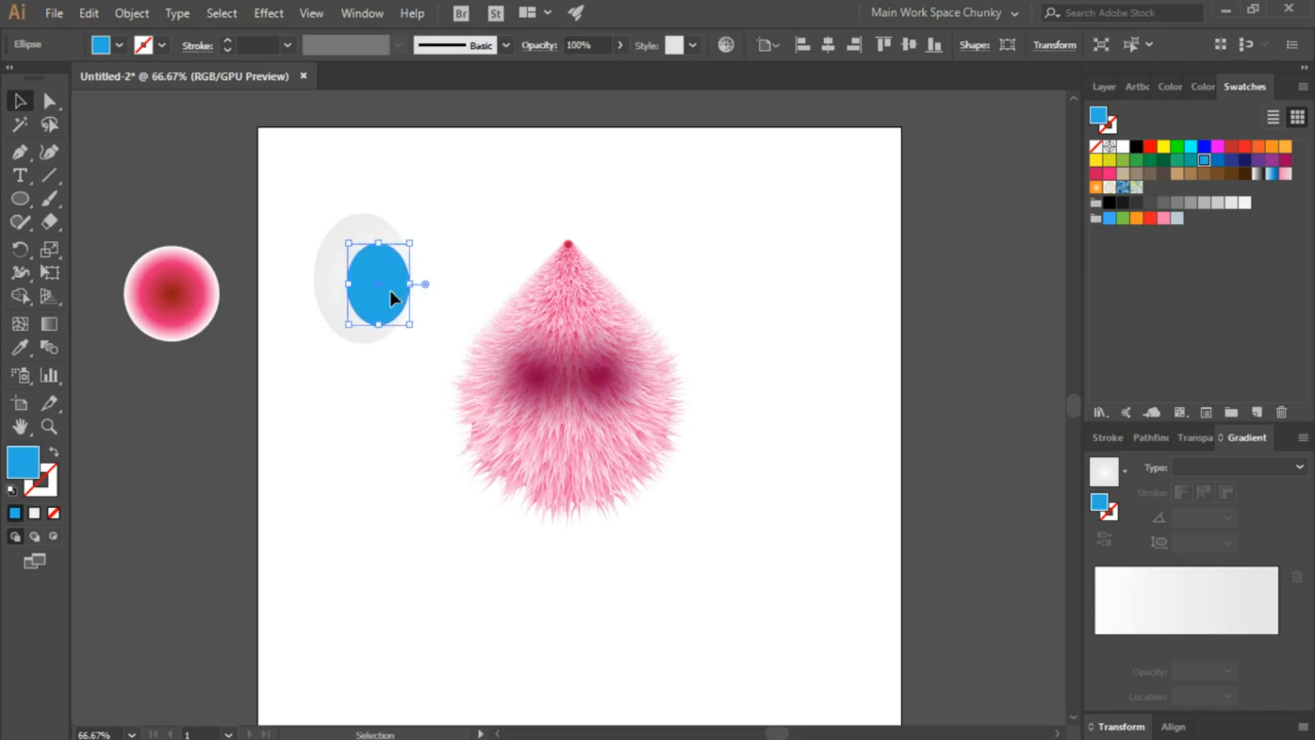
left_click(485, 278)
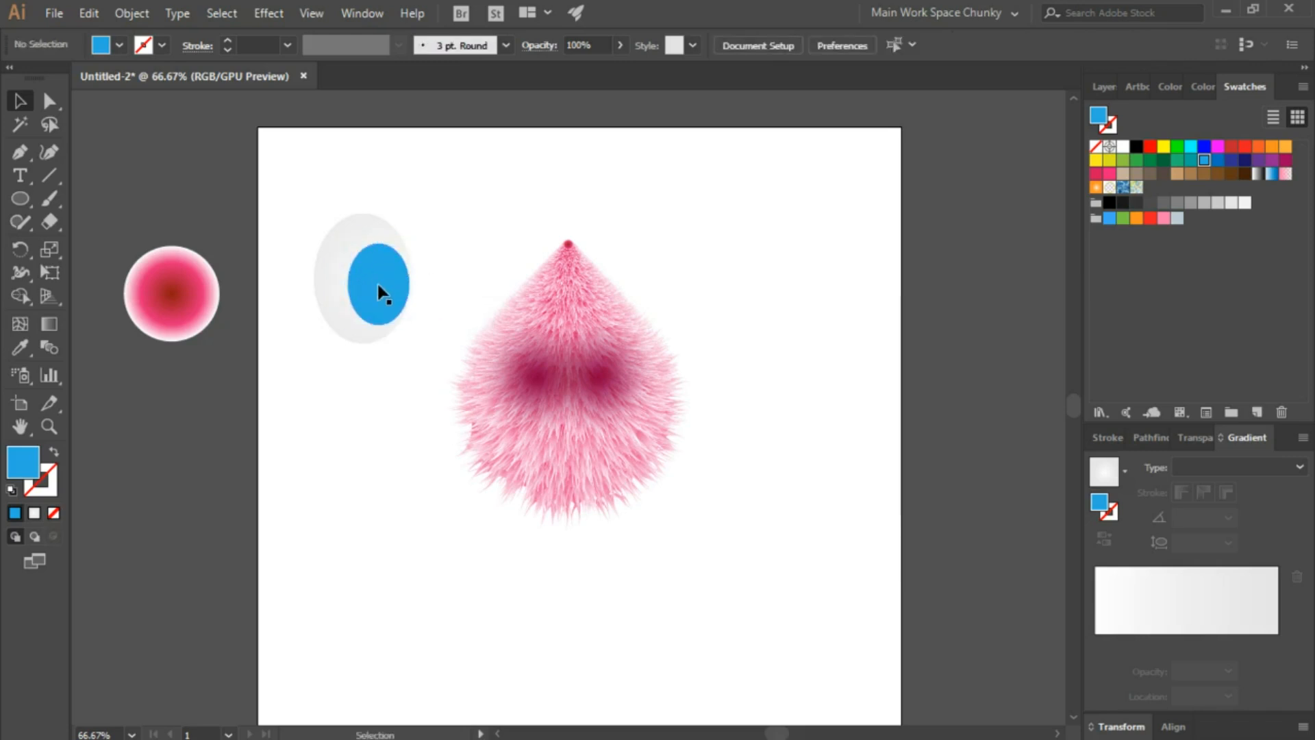
Nudge the blue iris slightly upward to fine-tune its vertical position on the eyeball.
left_click(395, 282)
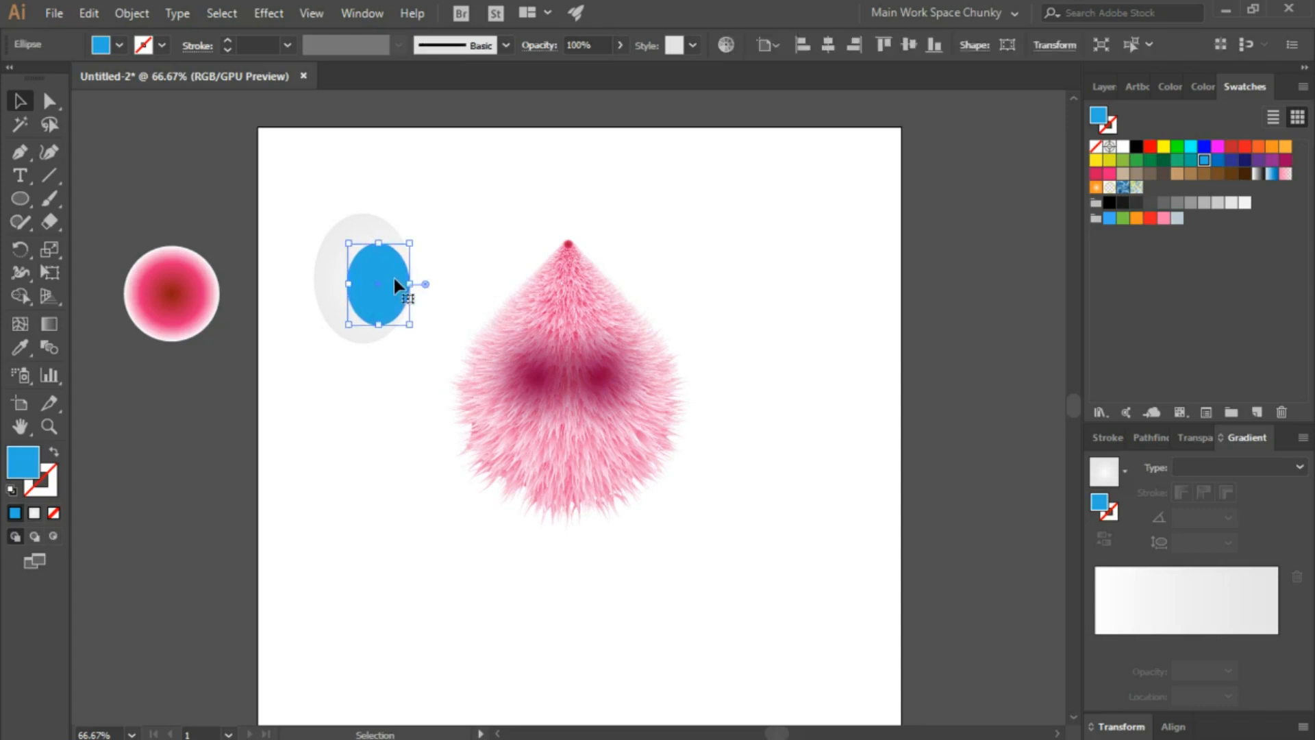
key("Up")
key("Up")
key("Up")
key("Up")
key("Up")
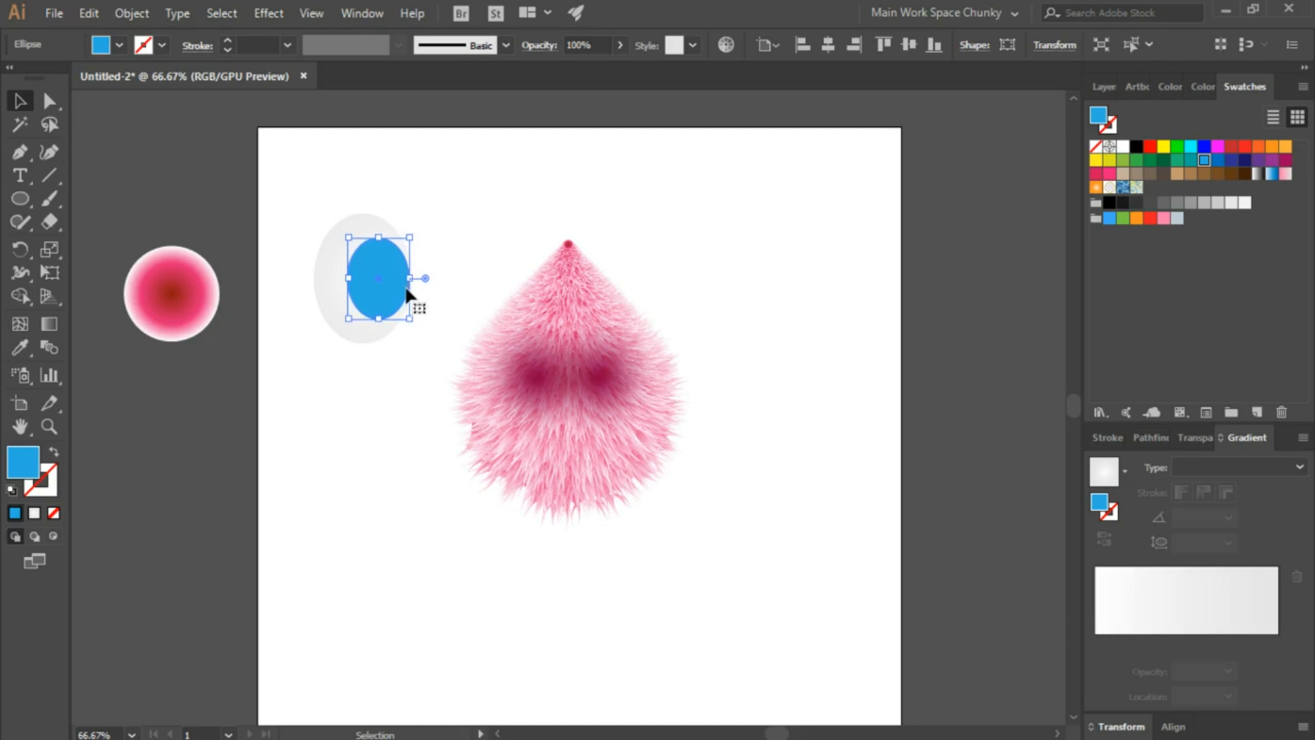
key("Down")
key("Down")
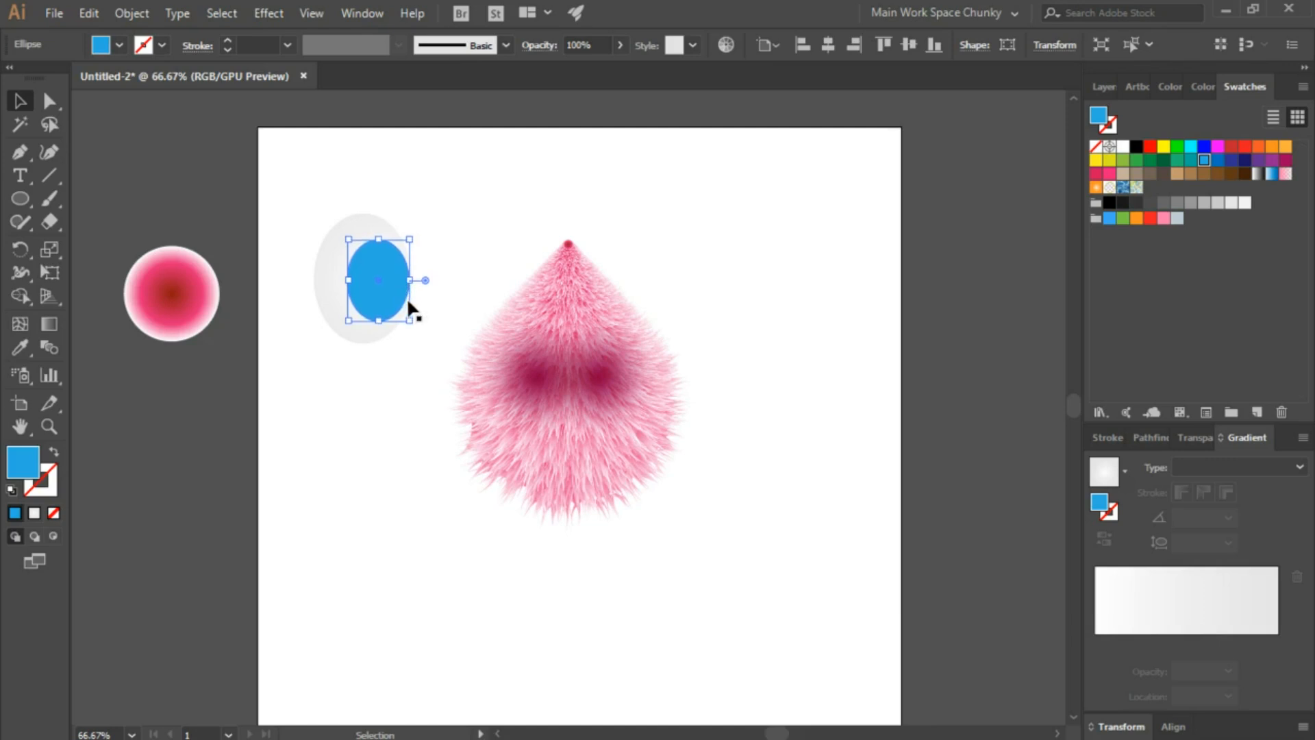
left_click(443, 278)
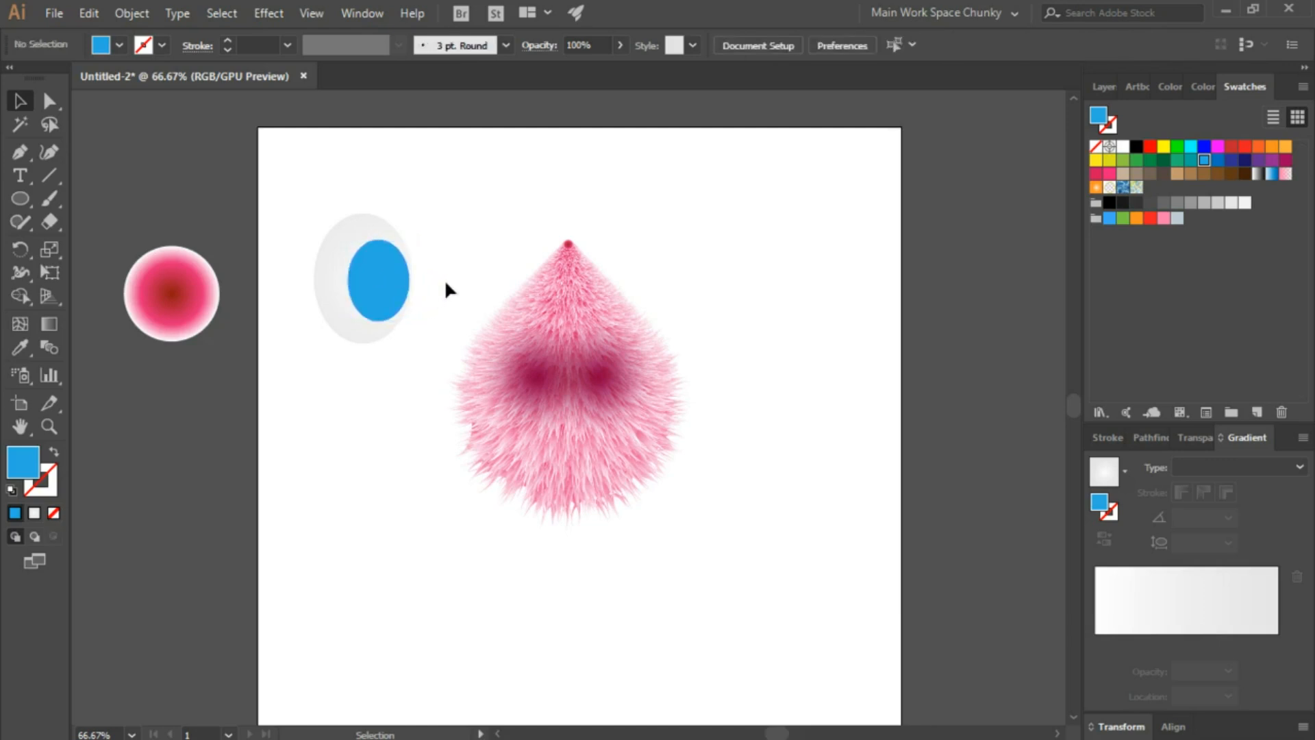
Duplicate the blue iris in place, shrink the copy toward the iris's right edge, and fill it black as a pupil.
left_click(387, 296)
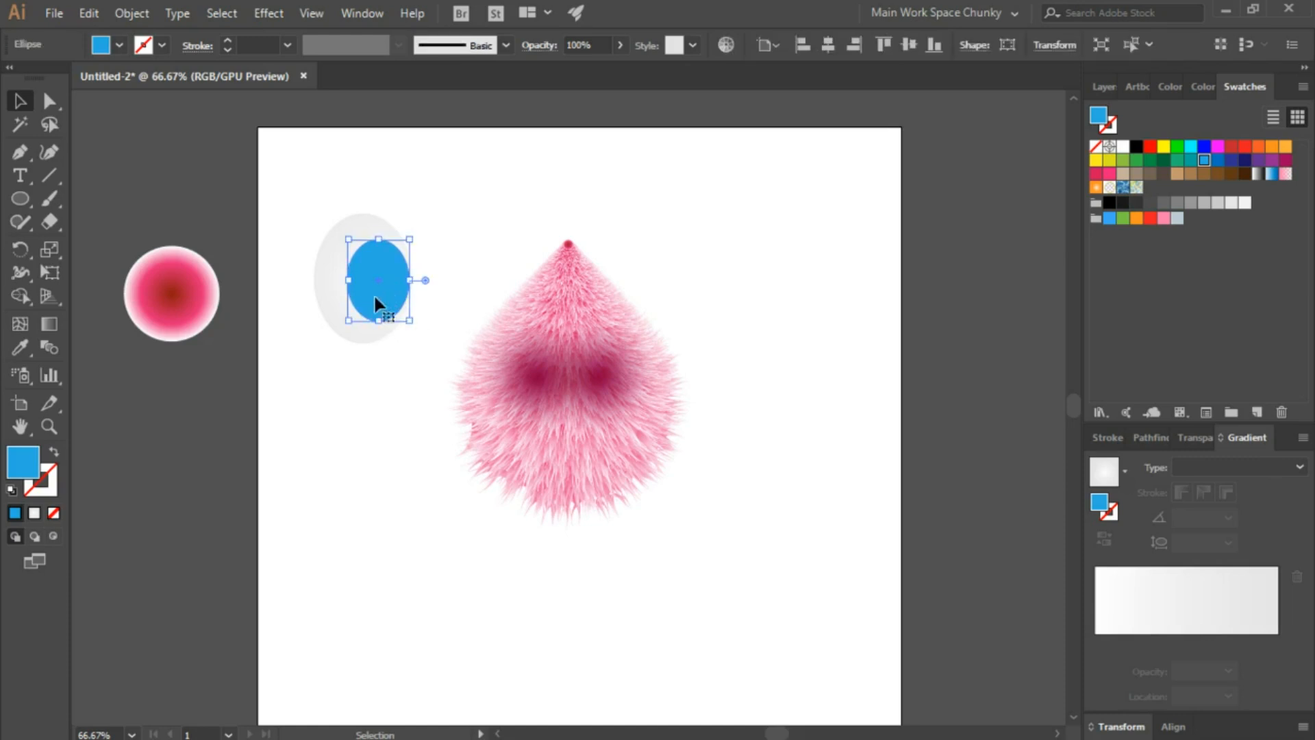
key("ctrl+c")
key("ctrl+f")
key("shift")
left_click_drag(348, 238, 365, 258)
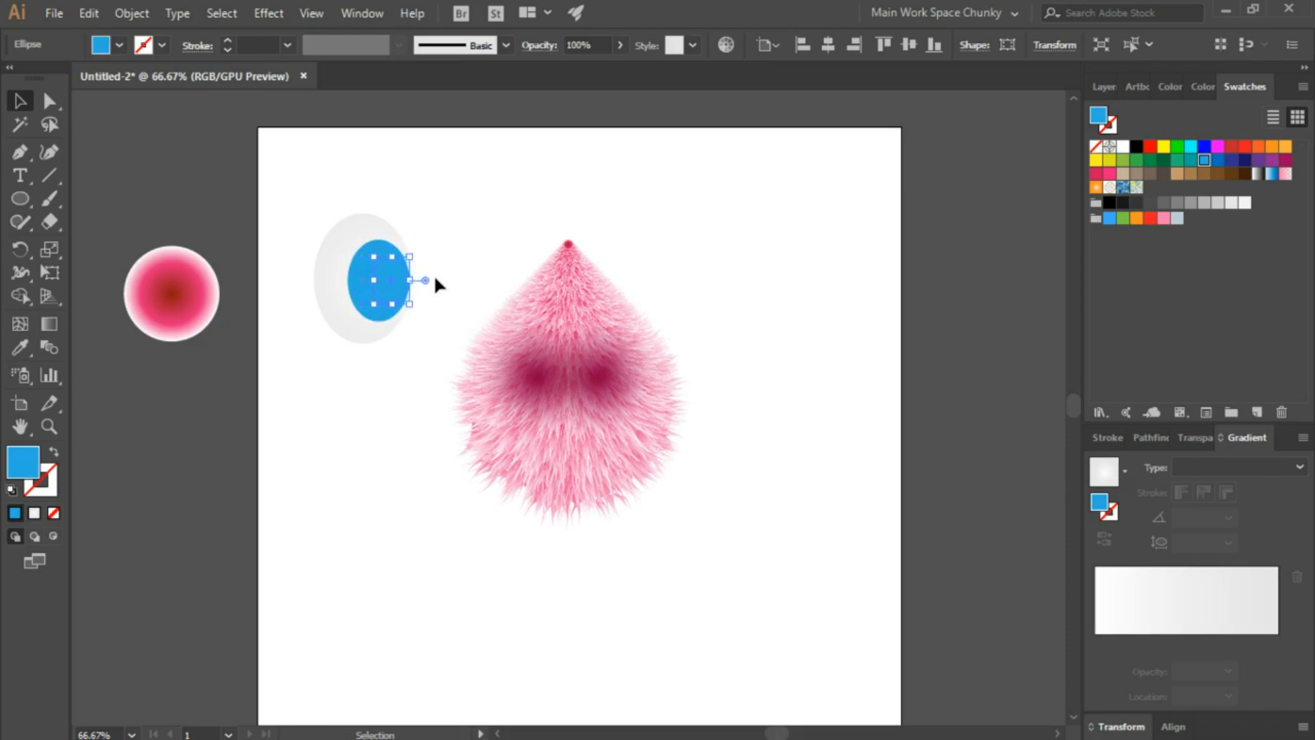
left_click(416, 354)
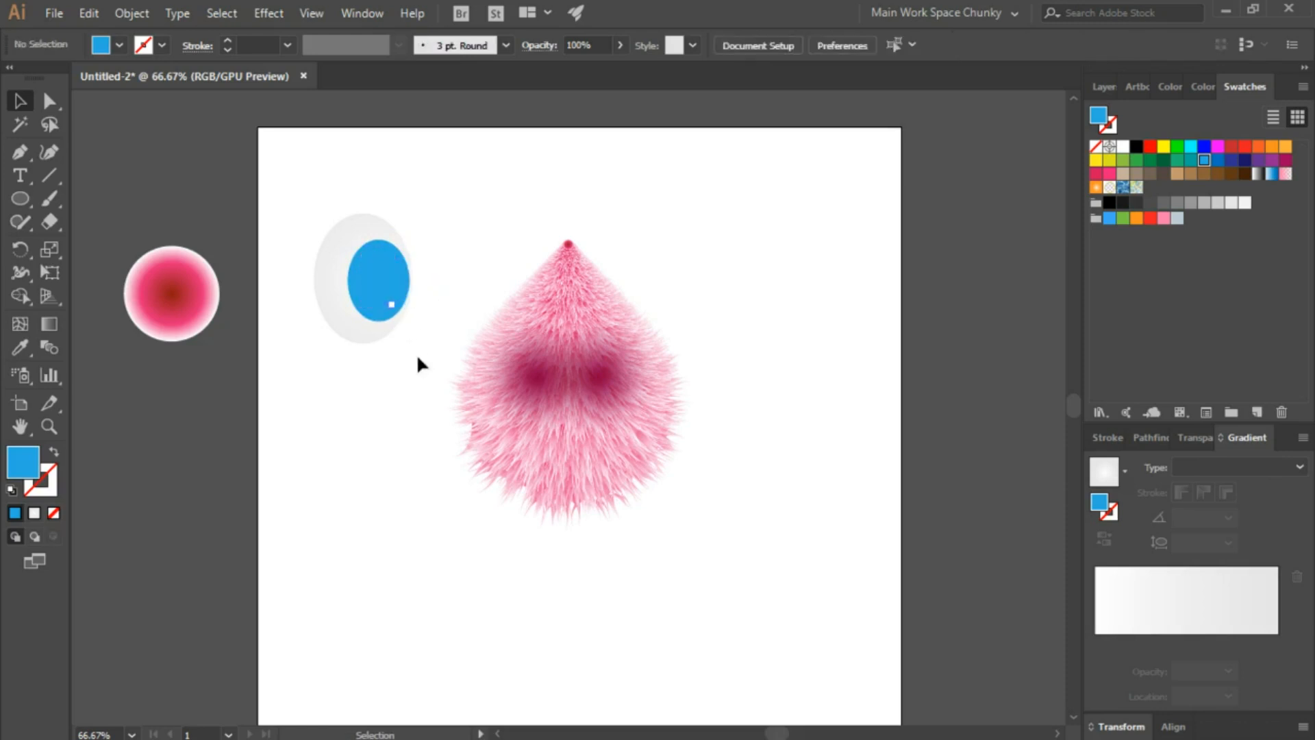
left_click(387, 280)
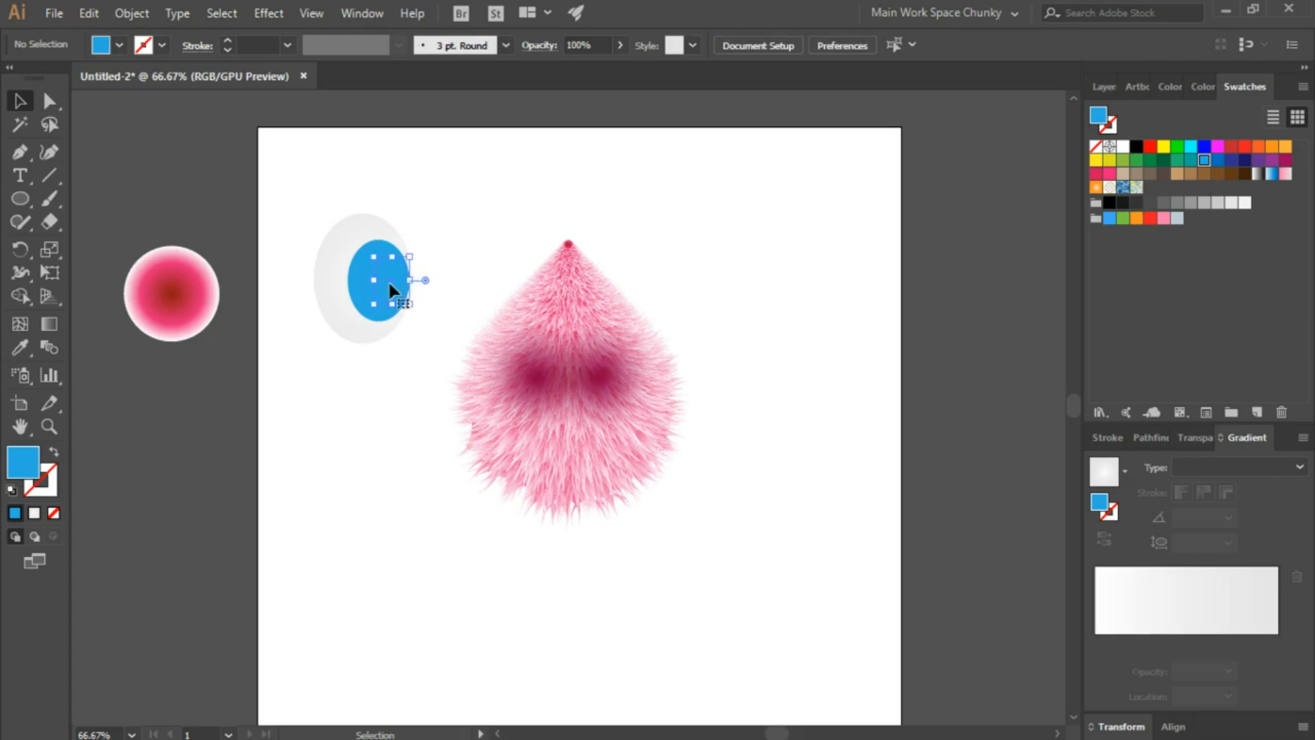
left_click(1136, 146)
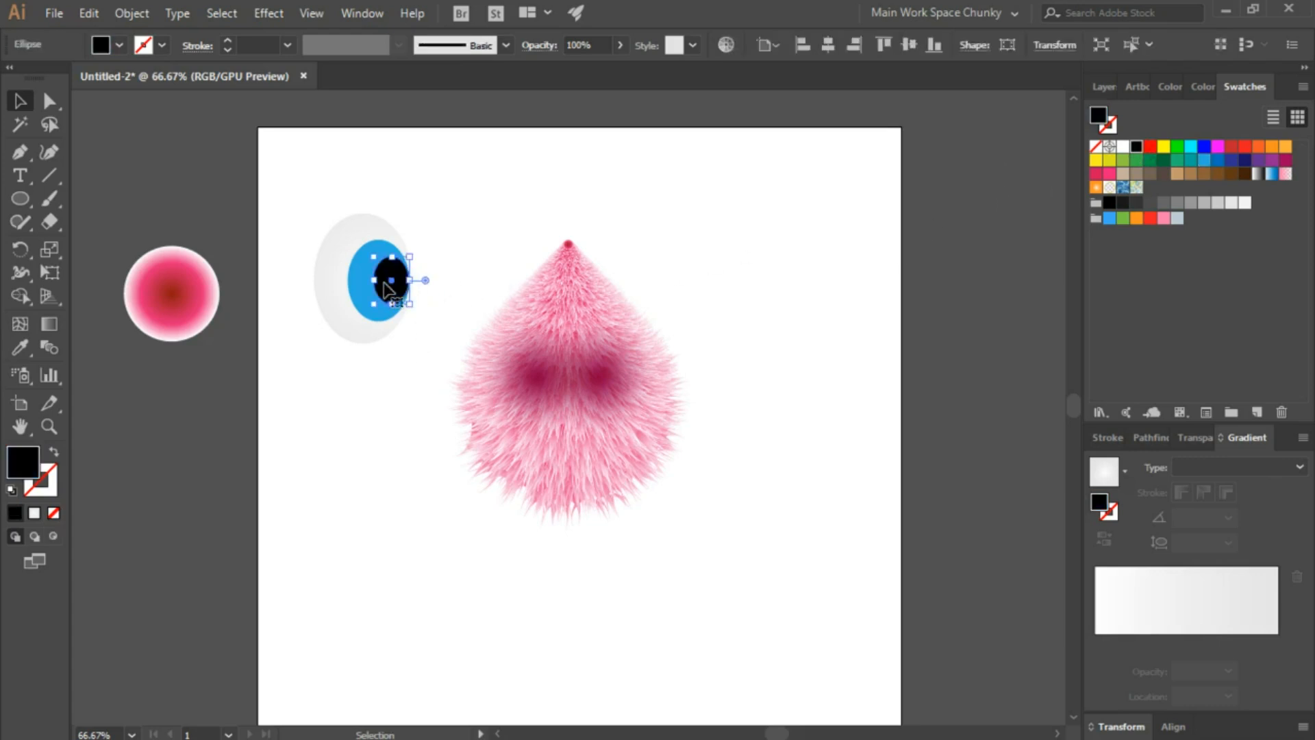
Nudge the black pupil slightly downward within the iris.
key("Down")
key("Down")
key("Down")
key("Down")
key("Down")
key("Down")
left_click(455, 288)
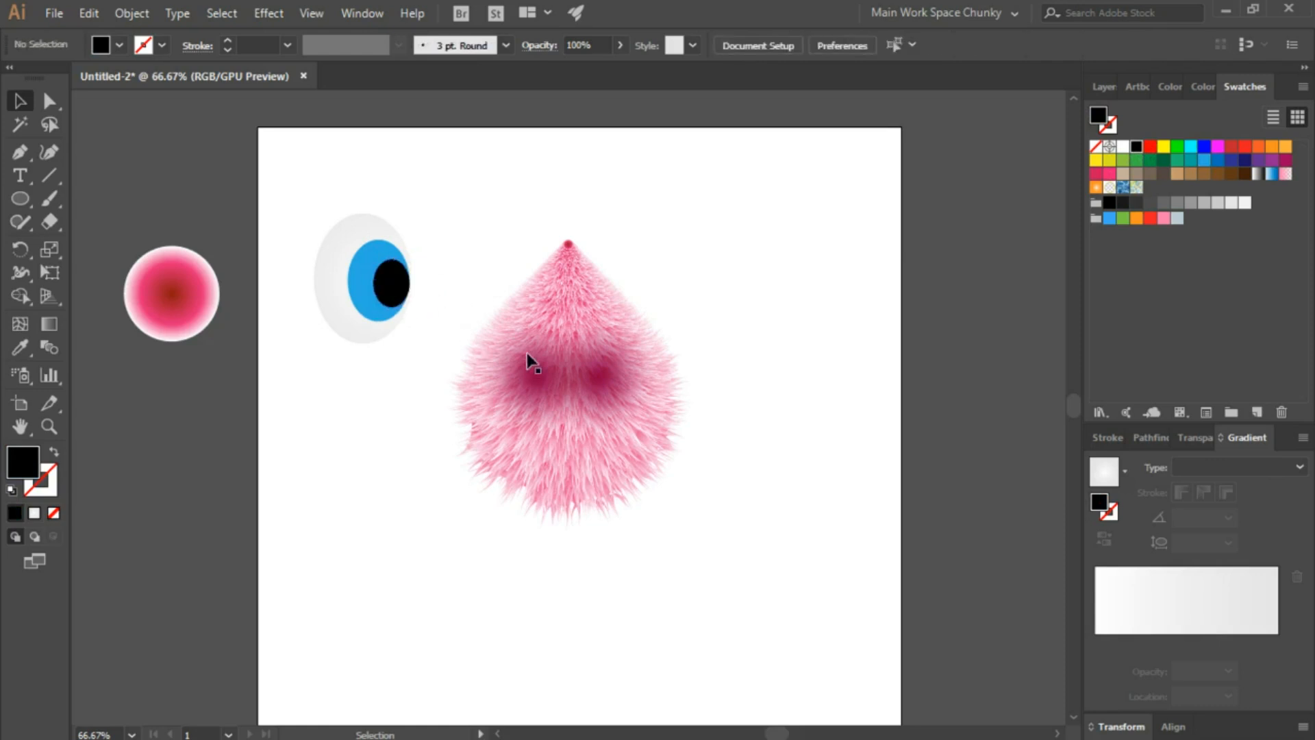
Nudge the blue iris right until its edge meets the eyeball's right edge.
left_click(56, 431)
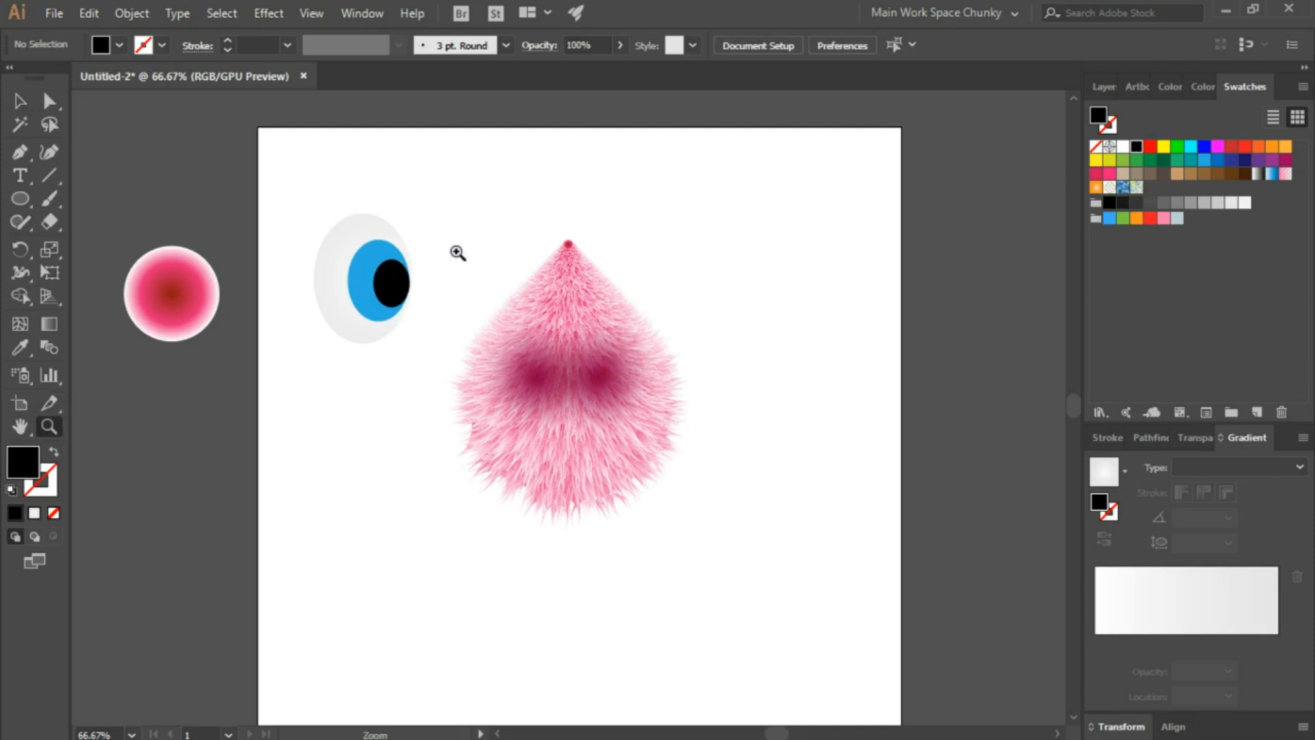
left_click_drag(389, 298, 746, 282)
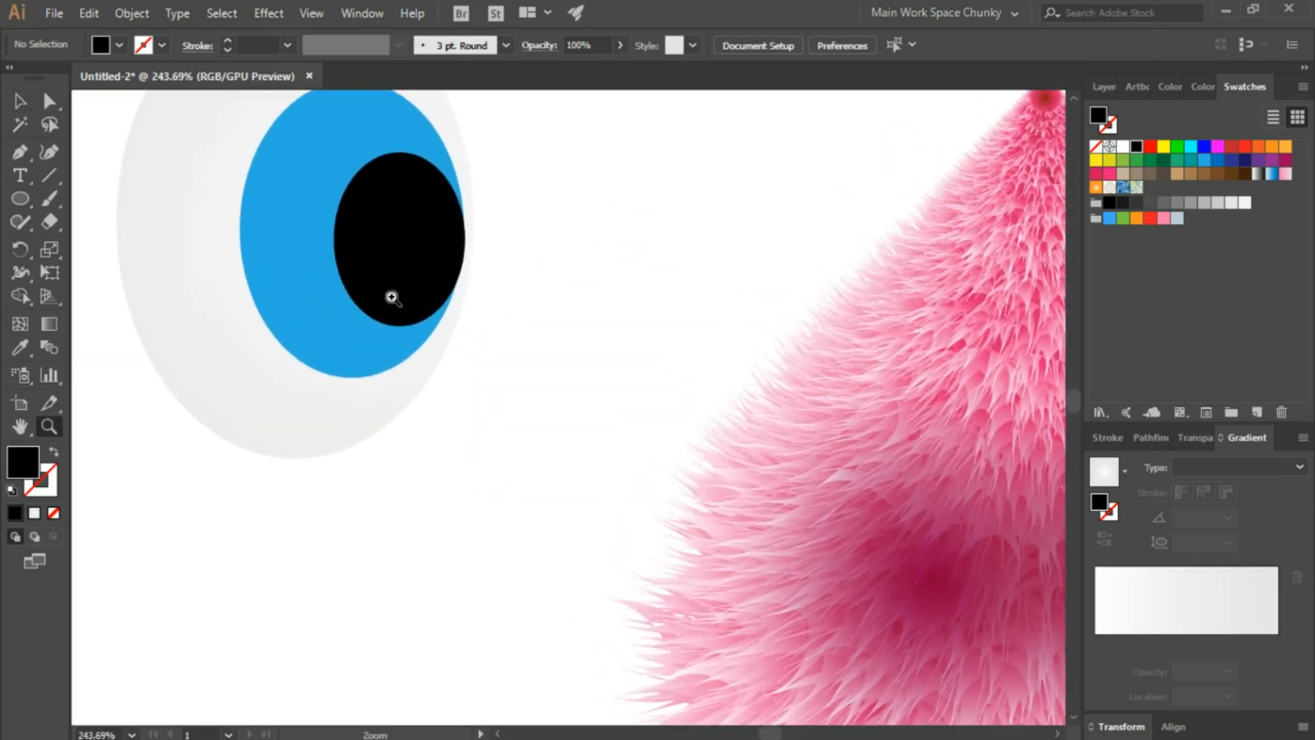
left_click(19, 100)
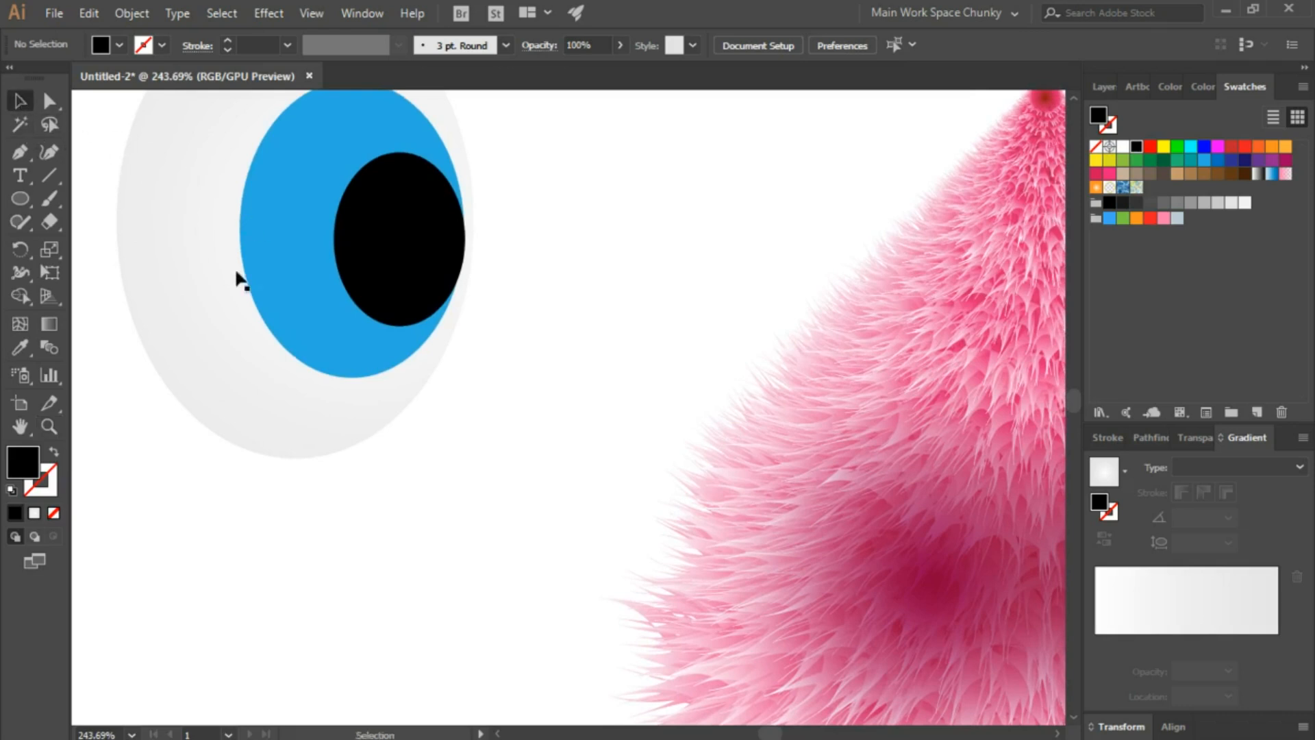
left_click(329, 334)
key("Right")
key("Right")
key("Right")
key("Right")
key("Right")
key("Right")
key("Right")
key("Right")
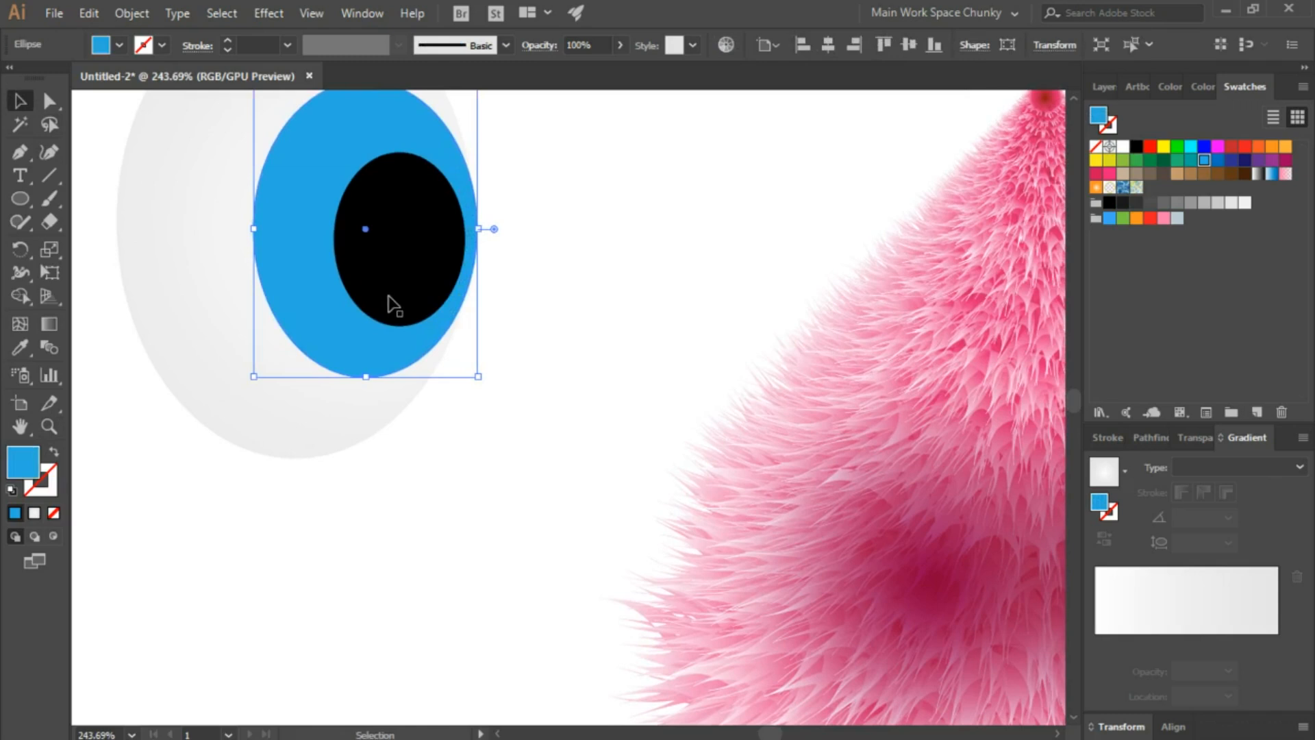
key("Left")
key("Left")
key("Left")
key("Left")
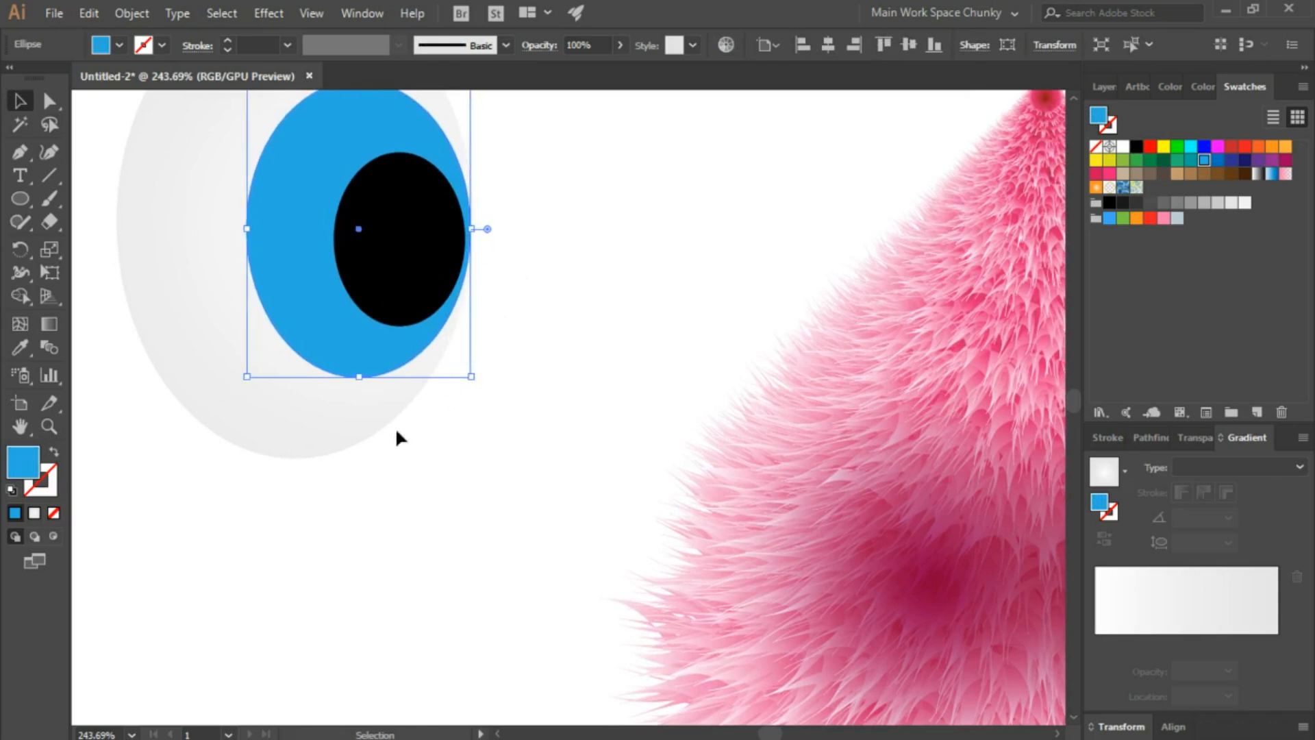
Nudge the black pupil right until it touches the iris's right edge.
left_click(418, 258)
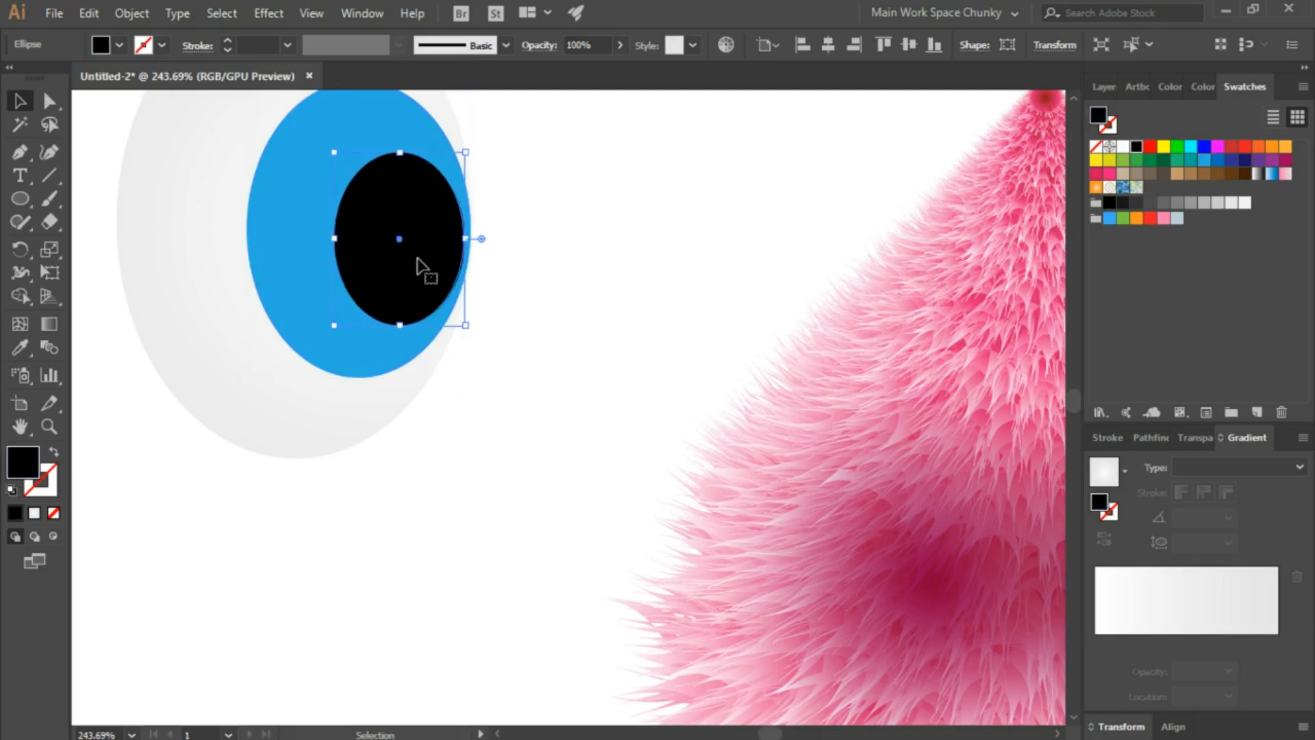
key("Right")
key("Right")
key("Right")
key("Right")
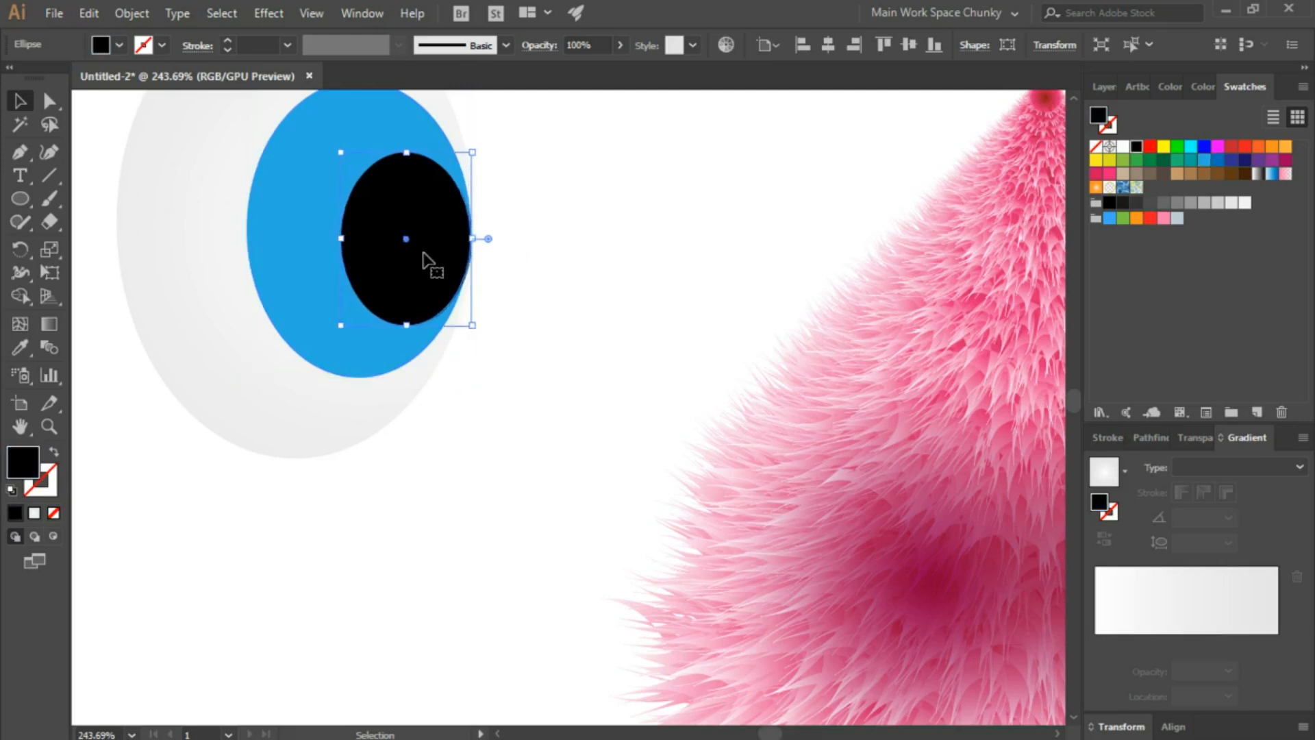
key("Left")
key("Left")
key("Right")
key("Right")
left_click(557, 273)
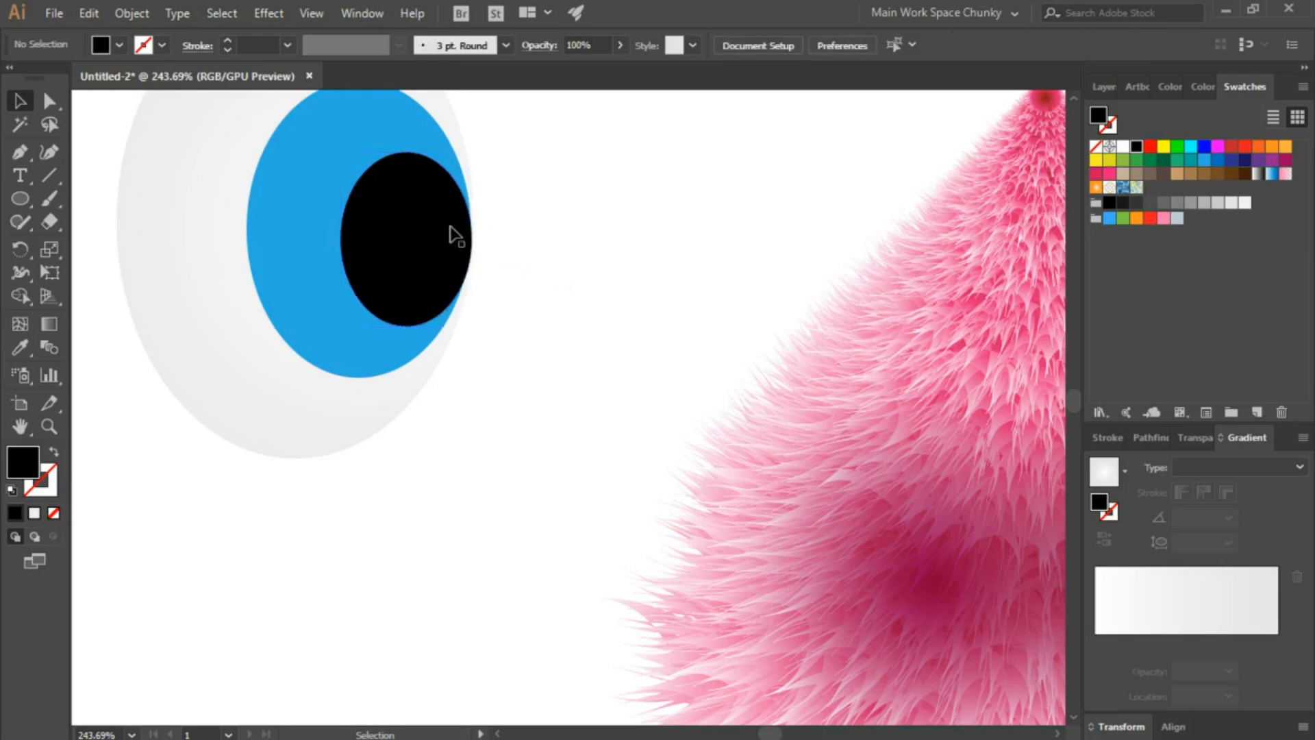
Move the black pupil slightly up so it is vertically centred on the iris.
left_click_drag(445, 221, 445, 208)
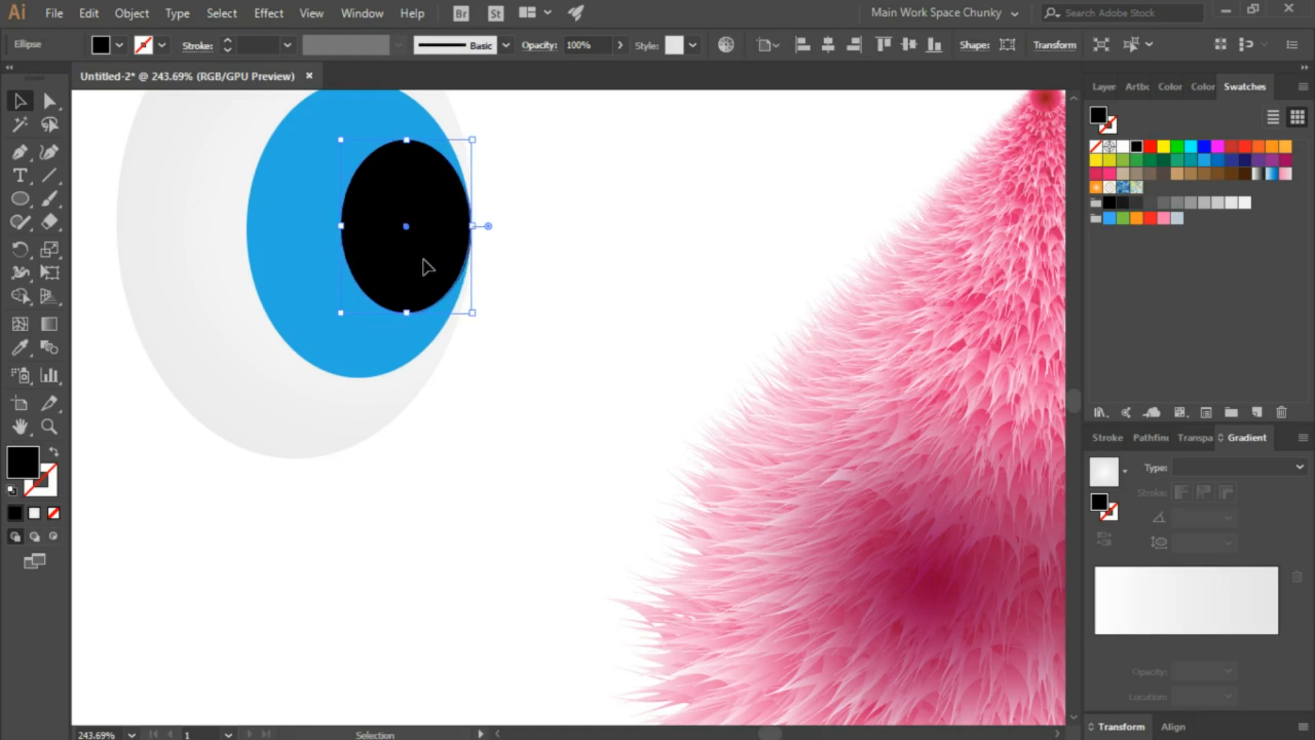
left_click_drag(423, 263, 425, 268)
left_click(590, 286)
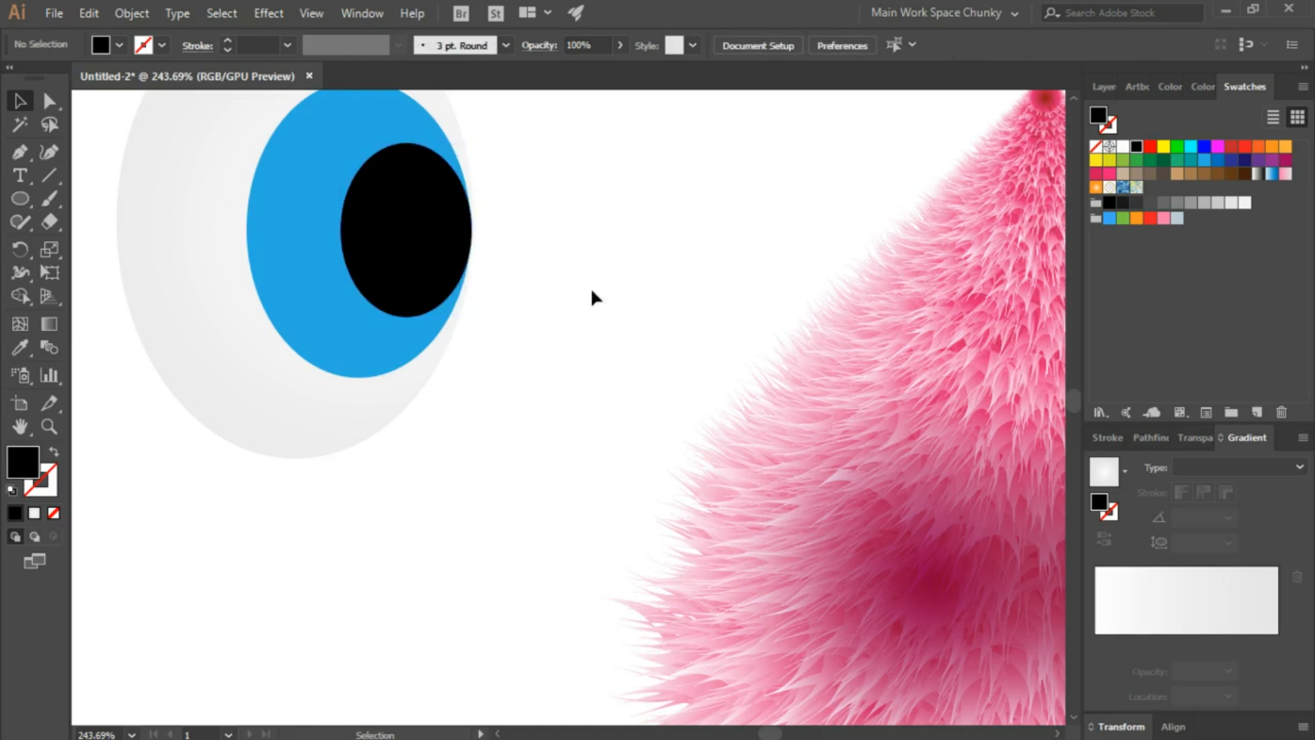
Draw a small circle with the Ellipse tool, place it on the pupil's upper-left edge, and fill it white as a highlight.
left_click(26, 197)
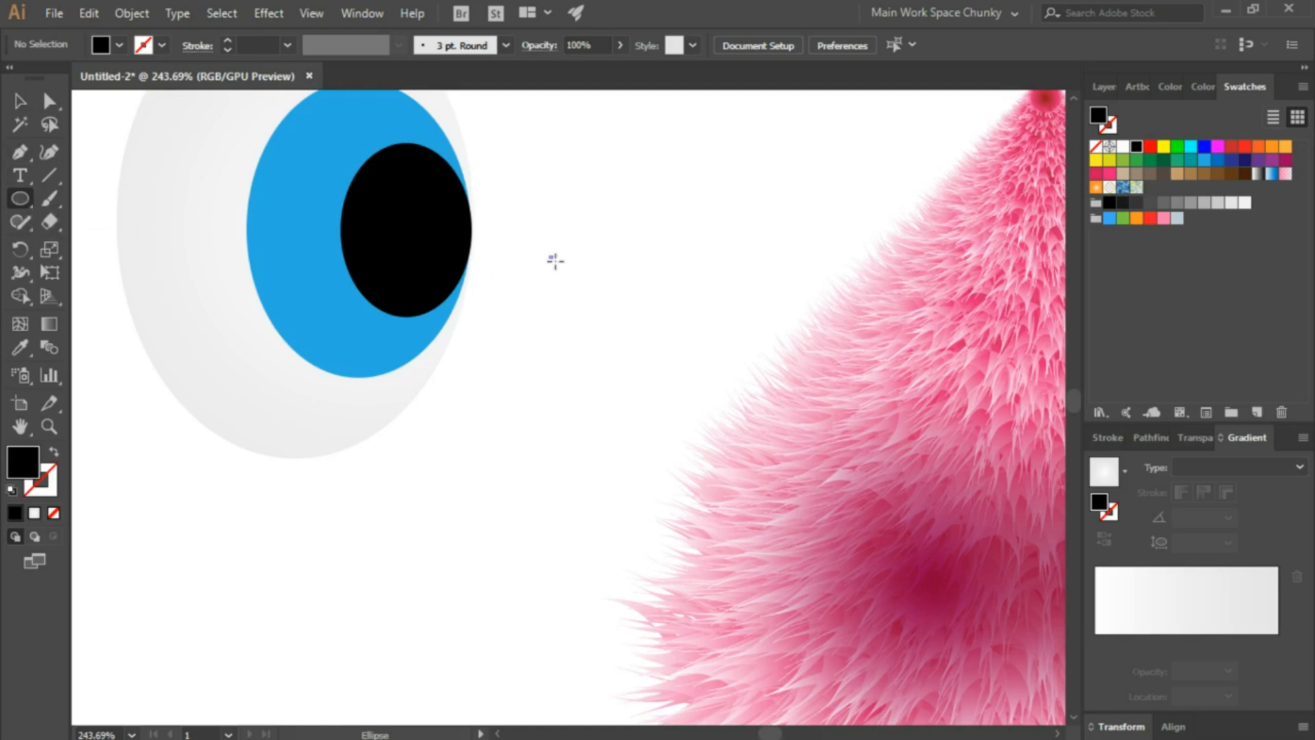
left_click_drag(550, 257, 580, 281)
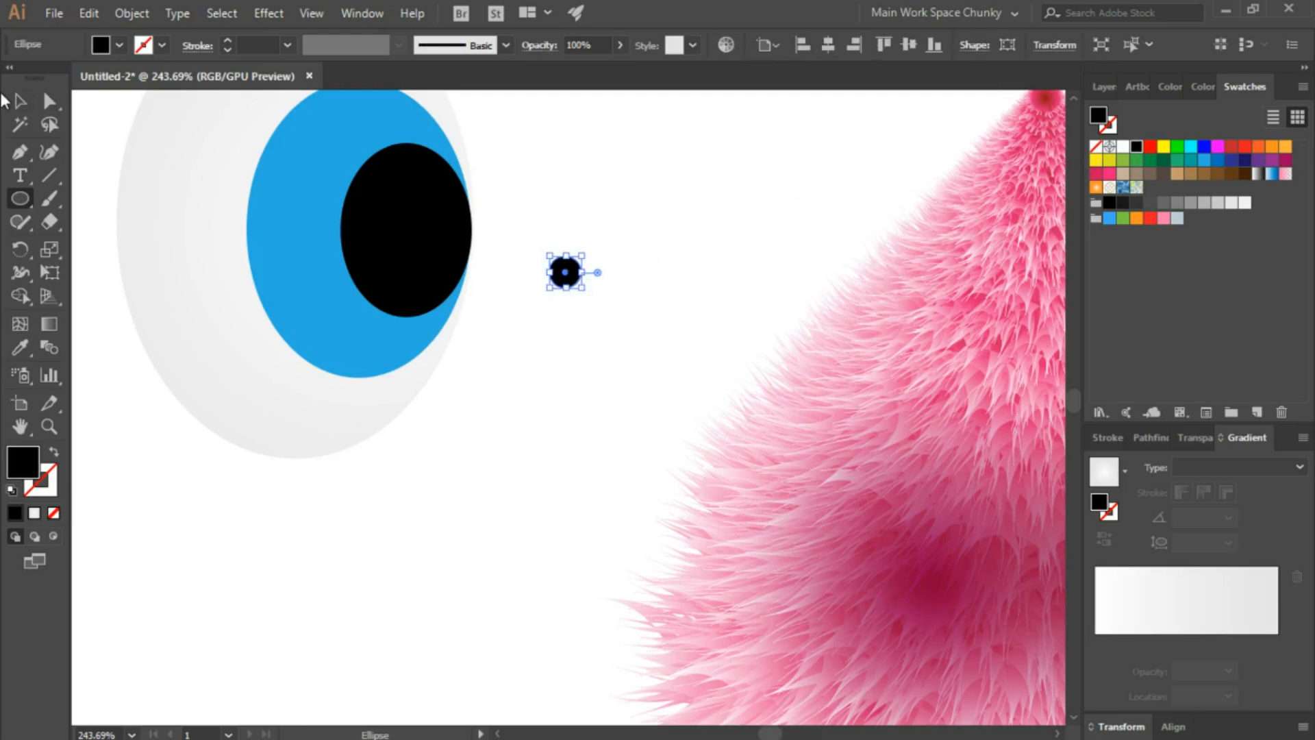
left_click(20, 102)
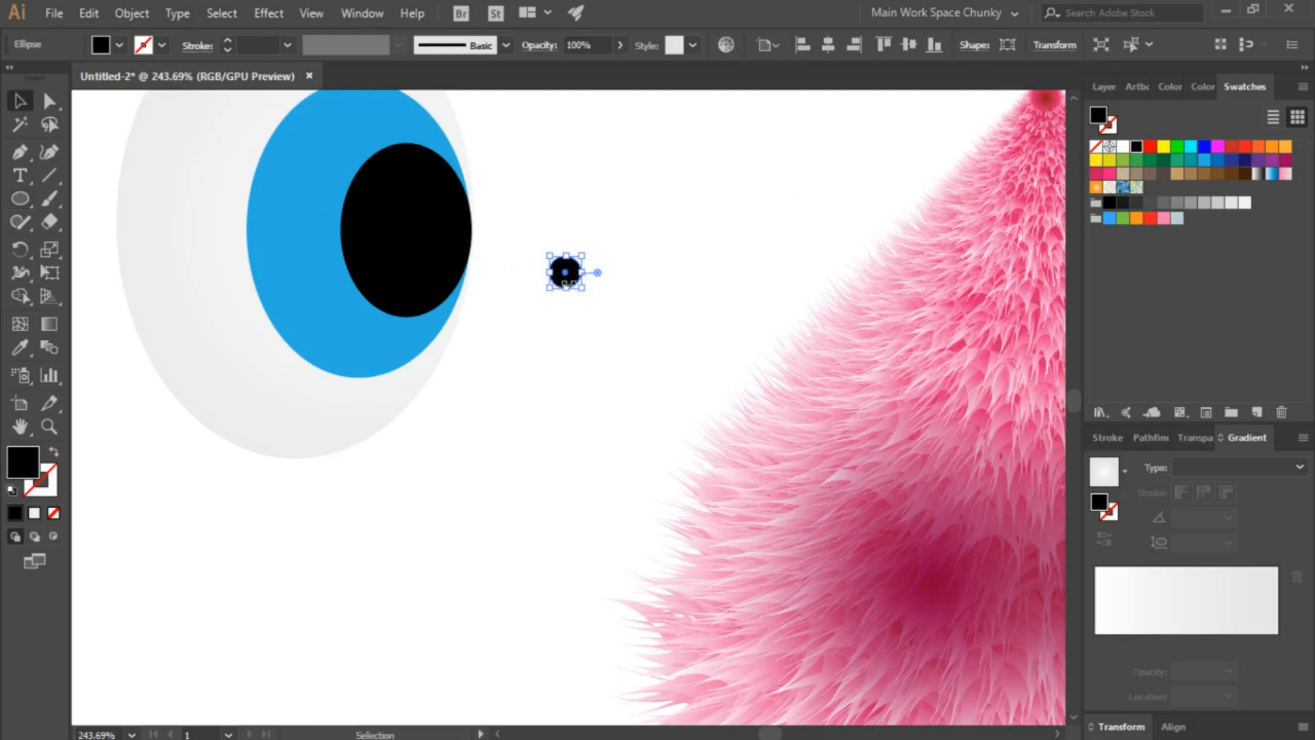
left_click_drag(559, 282, 355, 176)
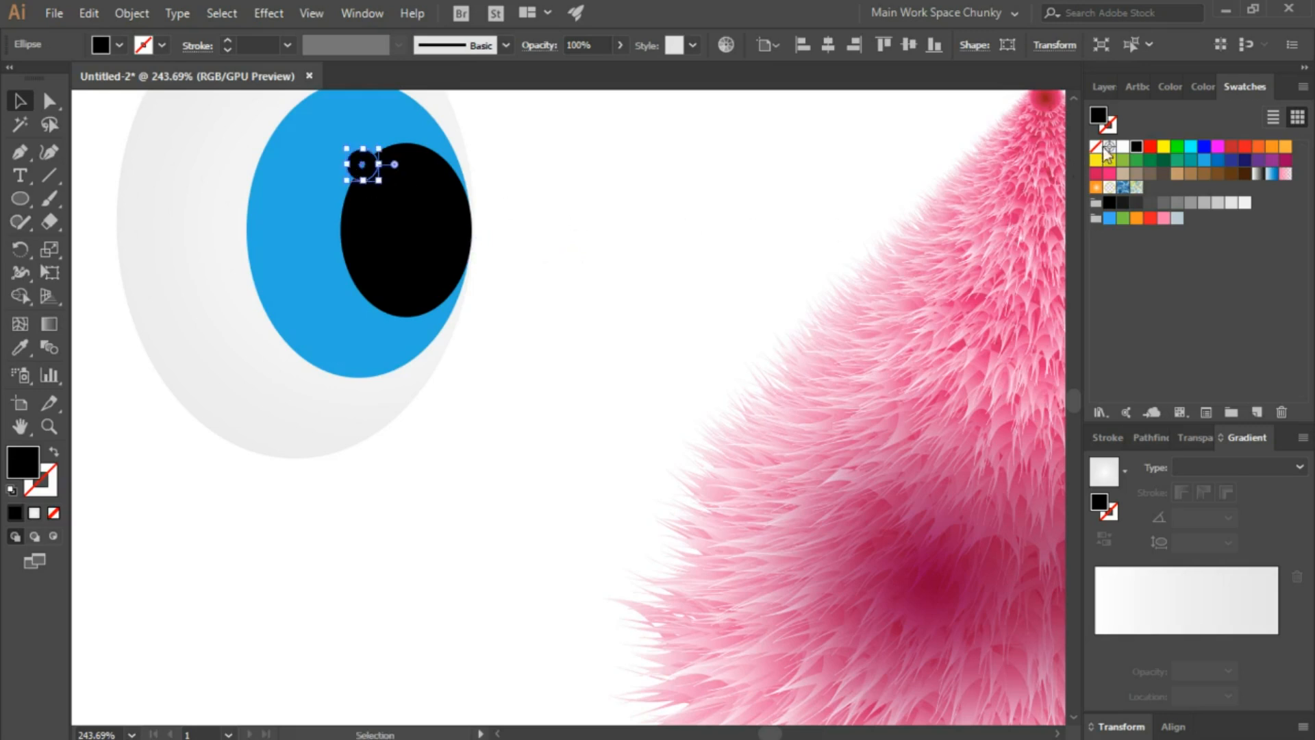
left_click(1125, 147)
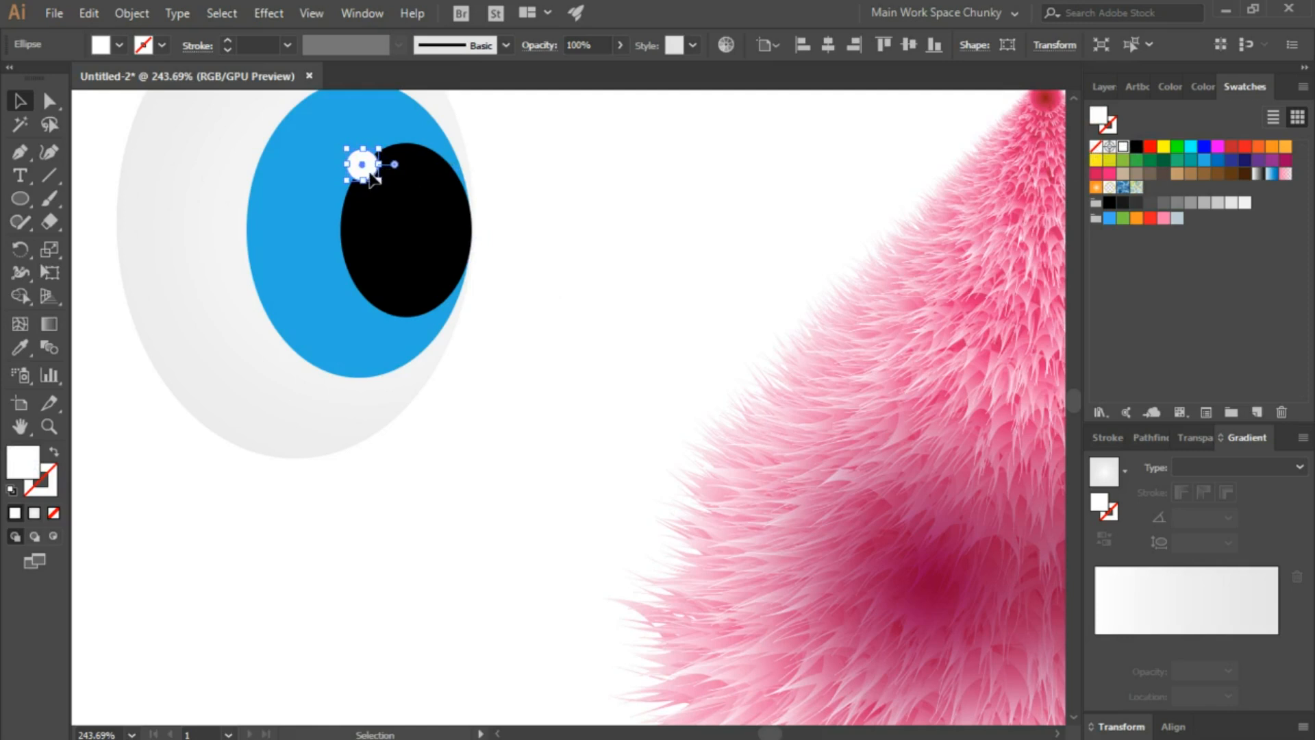
Duplicate the white highlight, shrink the copy, and place it just inside the pupil's lower edge.
left_click_drag(371, 179, 414, 281)
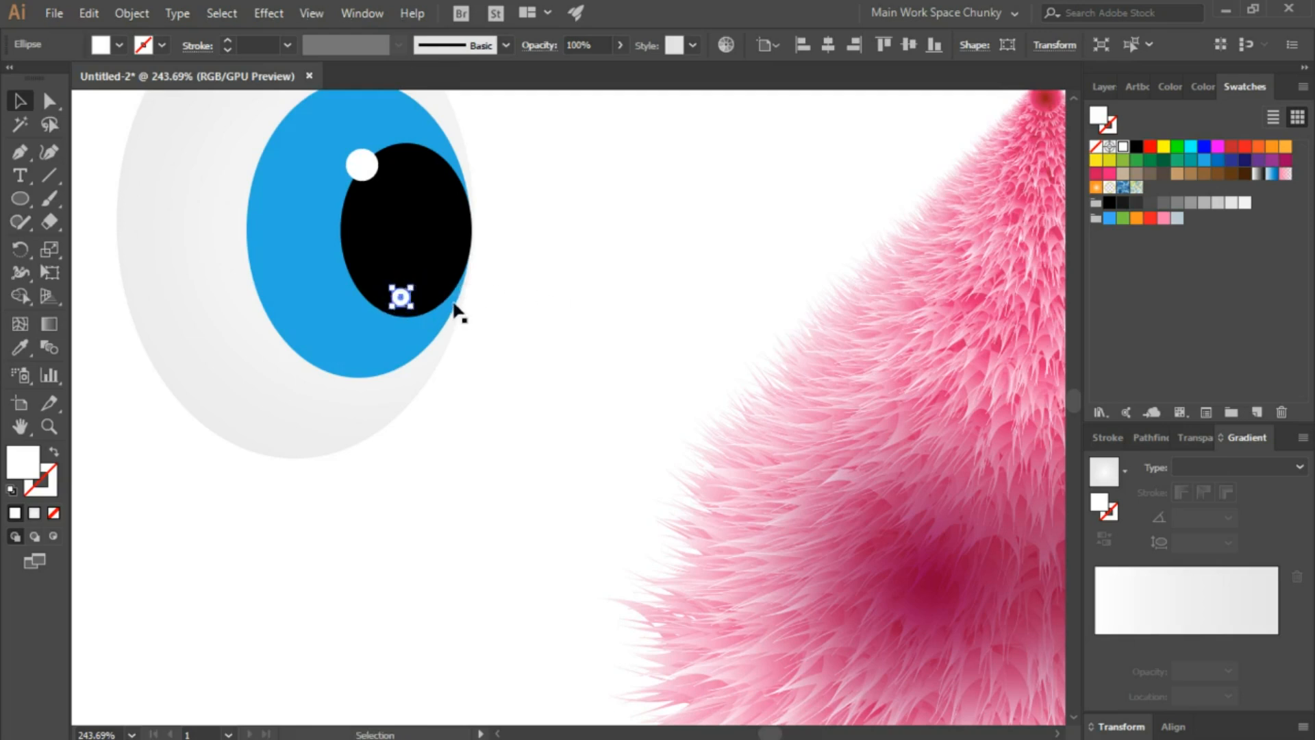
key("Down")
key("Down")
key("Left")
key("Left")
left_click(509, 307)
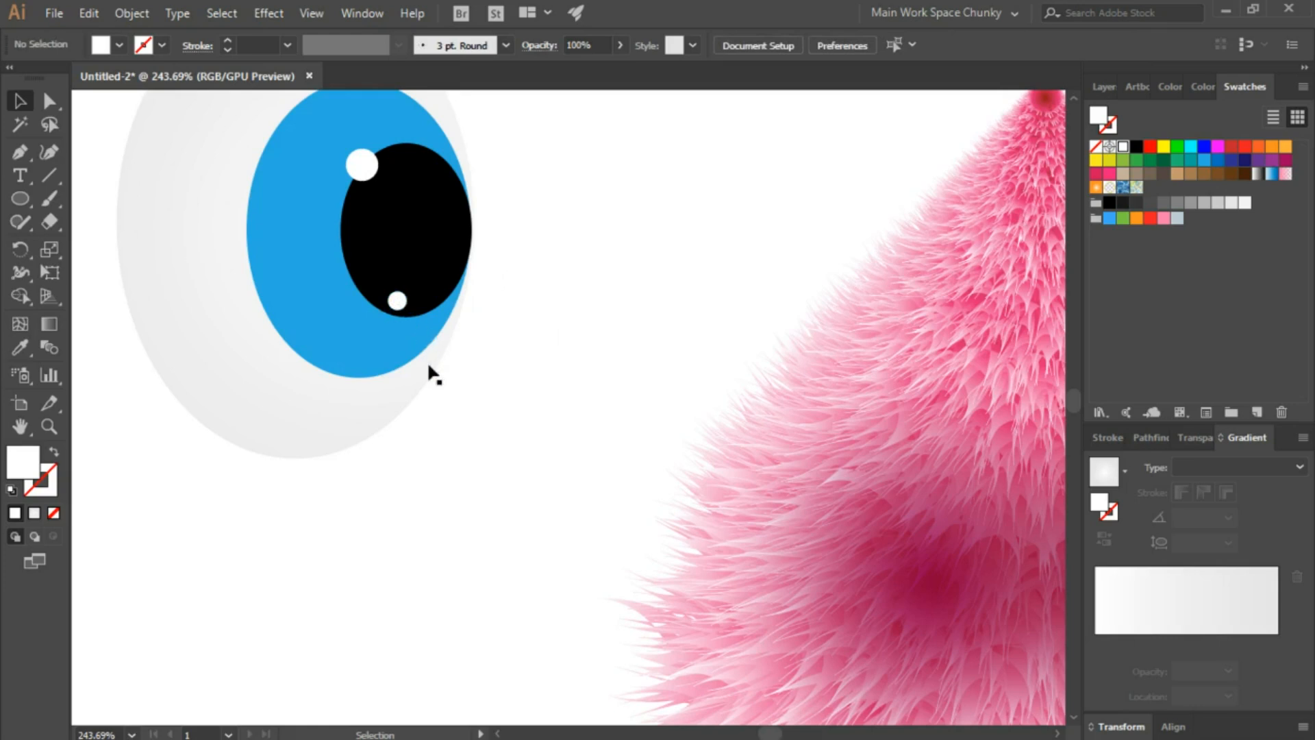
Group the eyeball, iris, pupil and both highlights into one eye.
scroll(417, 383, "up", 5)
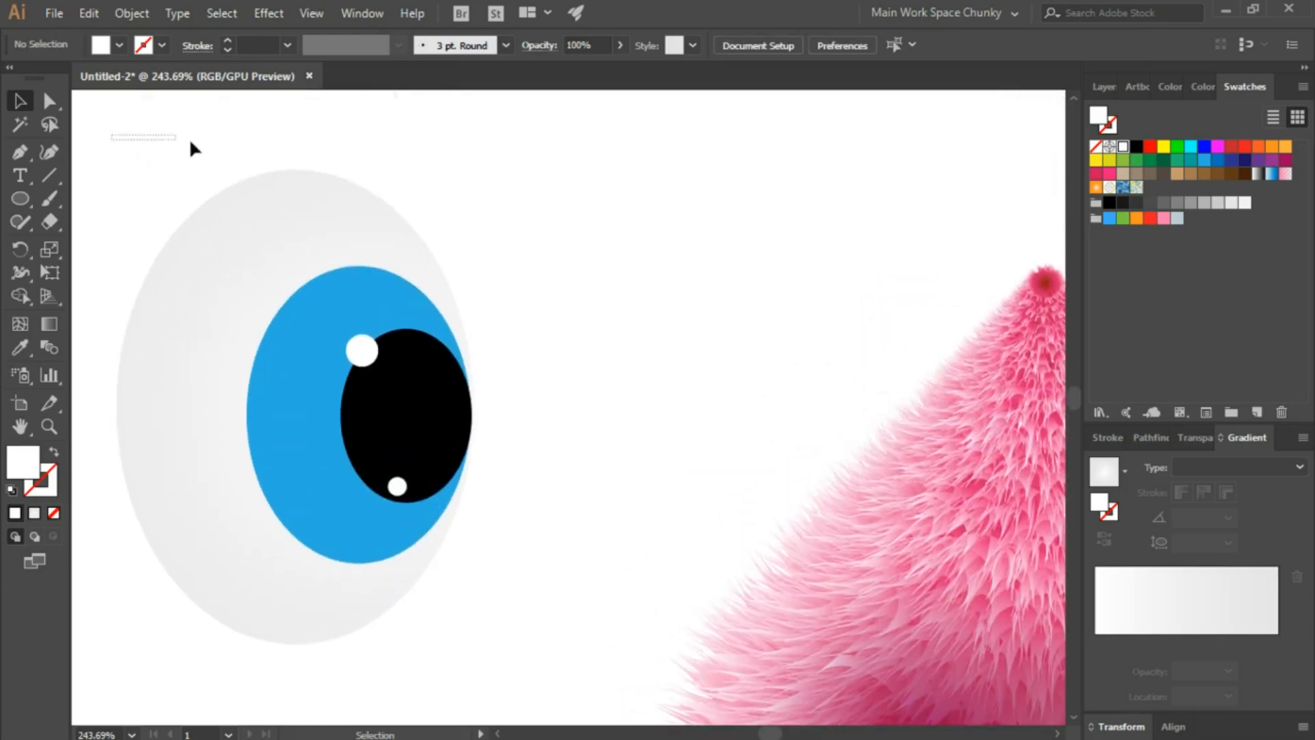
left_click_drag(191, 142, 548, 666)
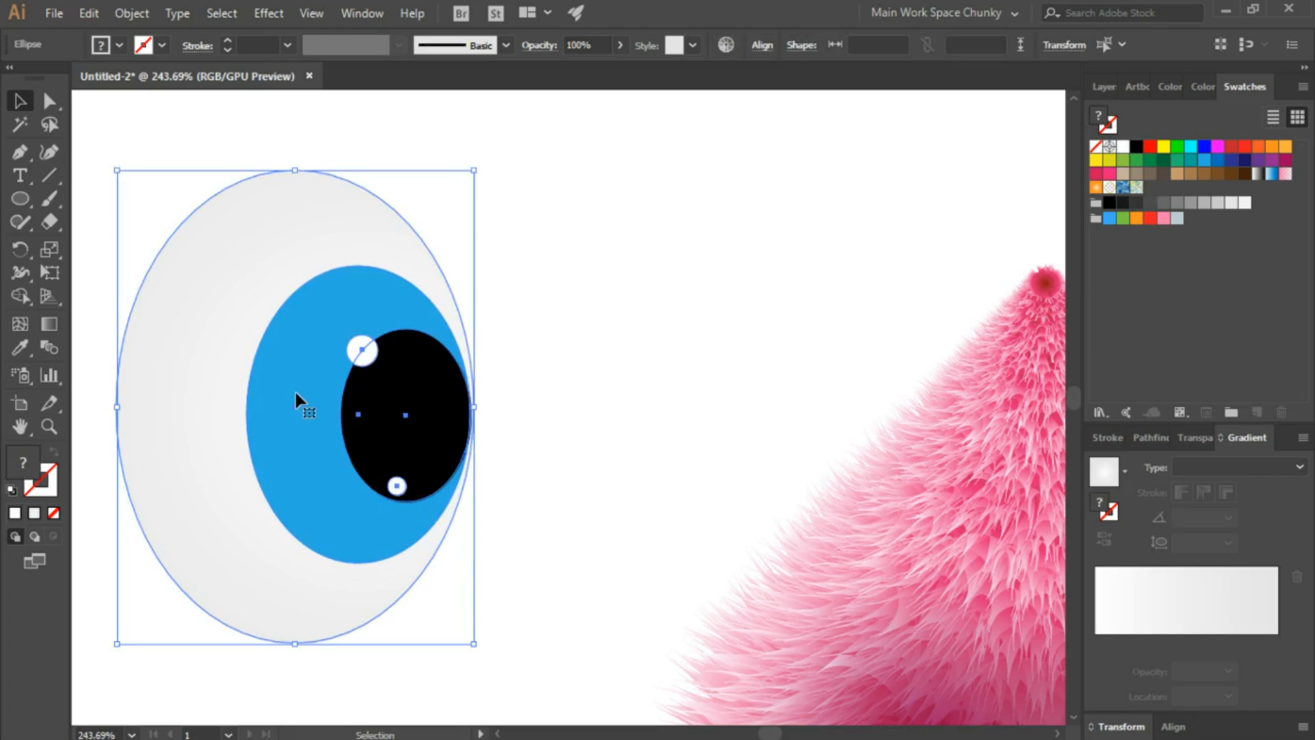
right_click(294, 450)
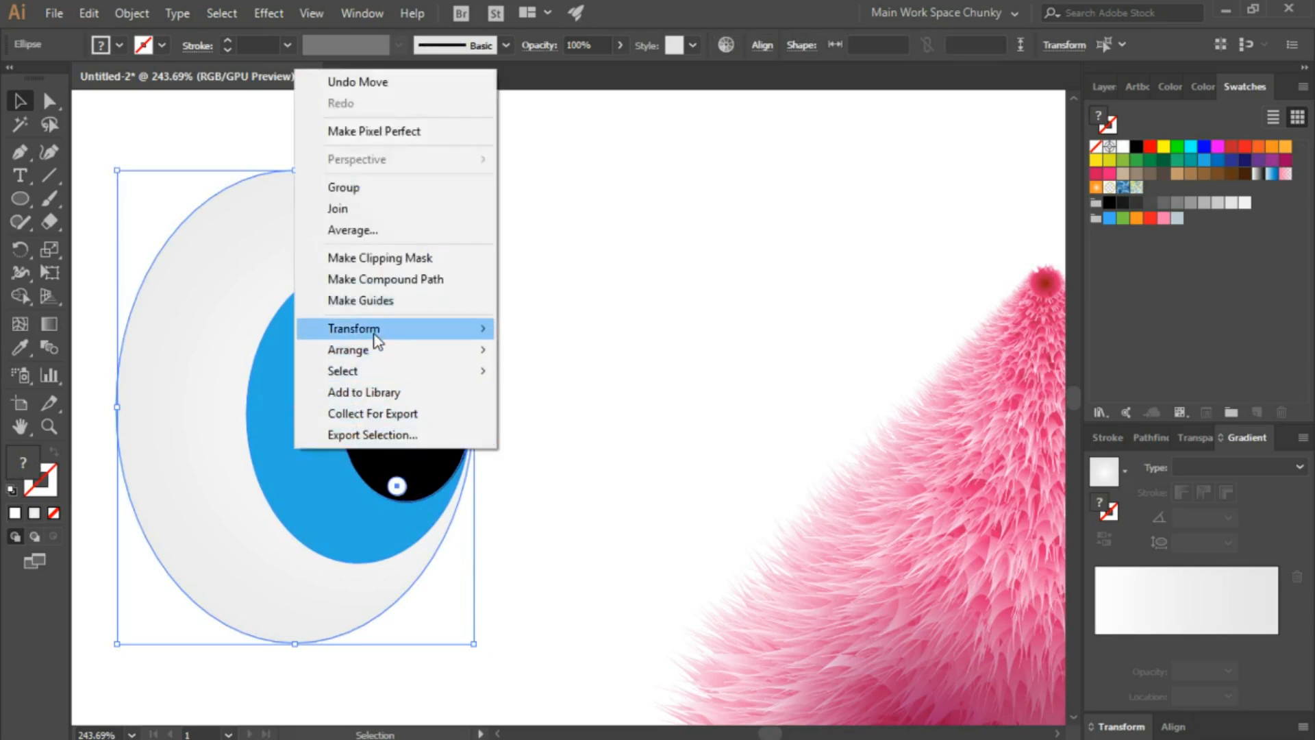
mouse_move(373, 335)
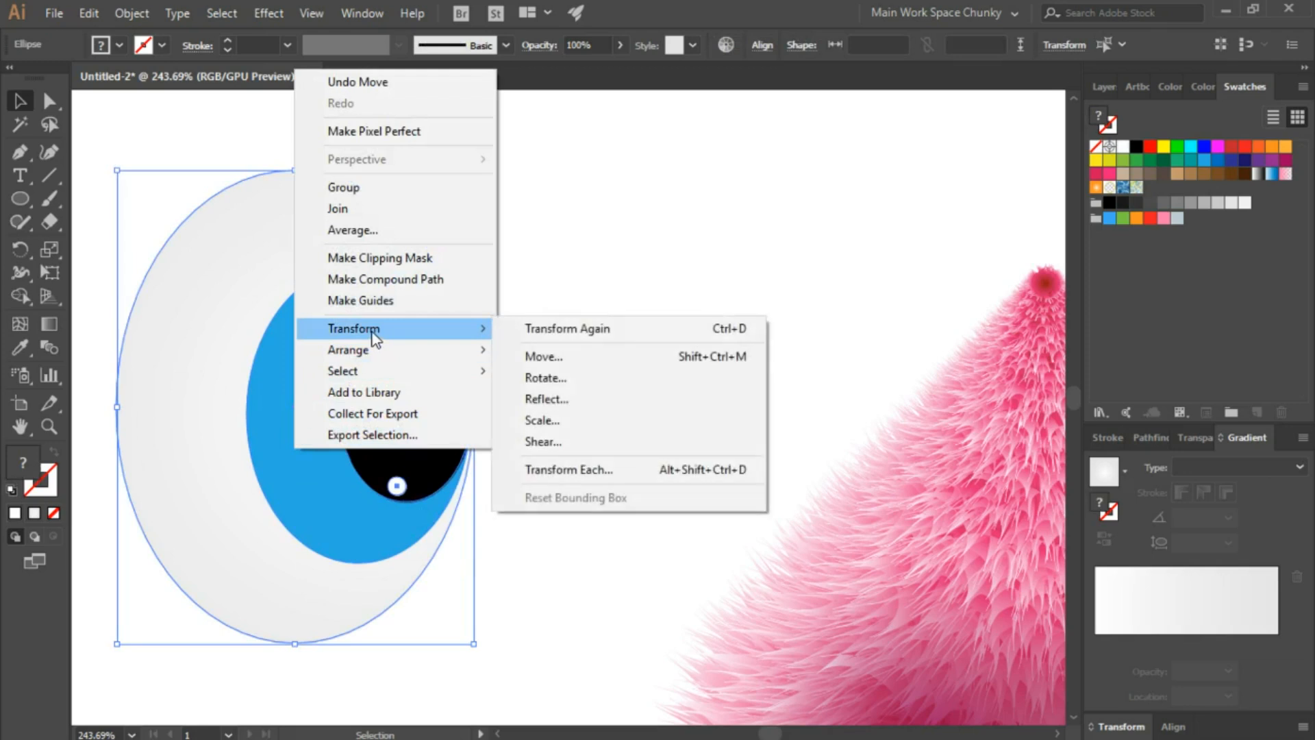
left_click(376, 187)
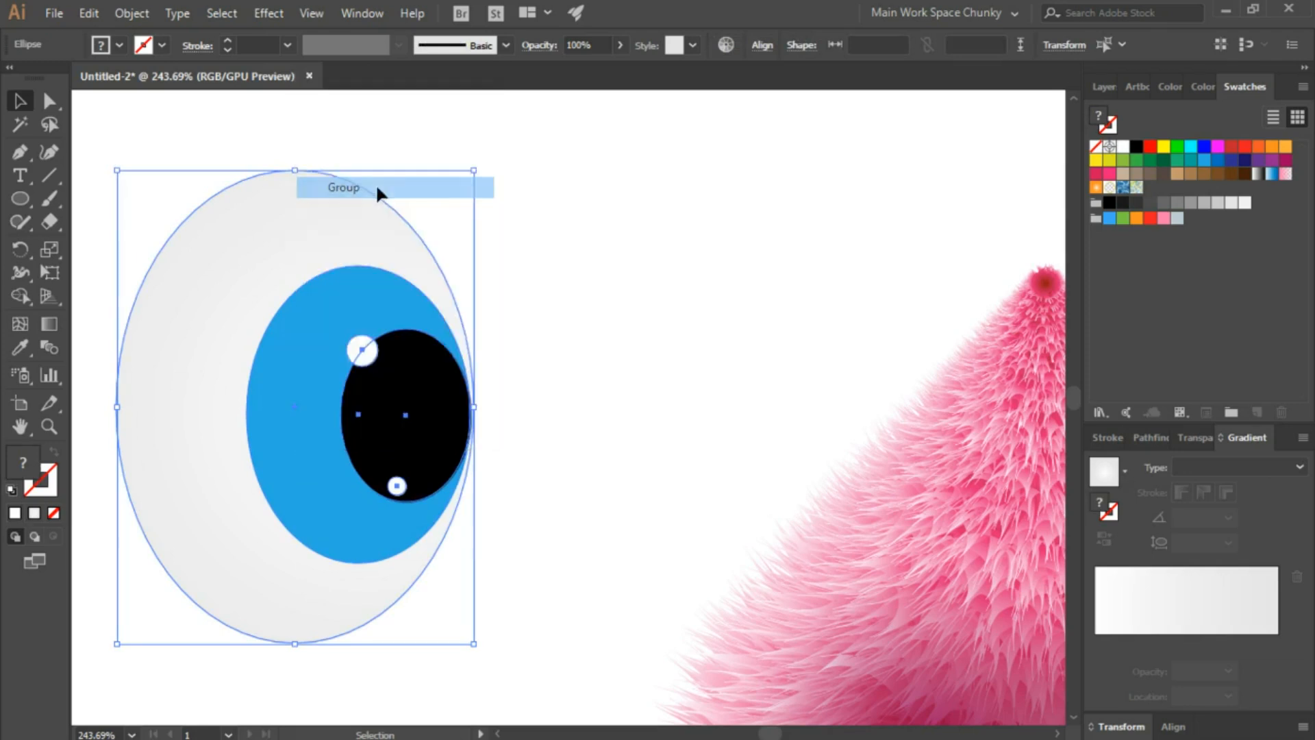
Create a copy of the eye reflected across the vertical axis and place it directly beside the original's right edge.
right_click(267, 265)
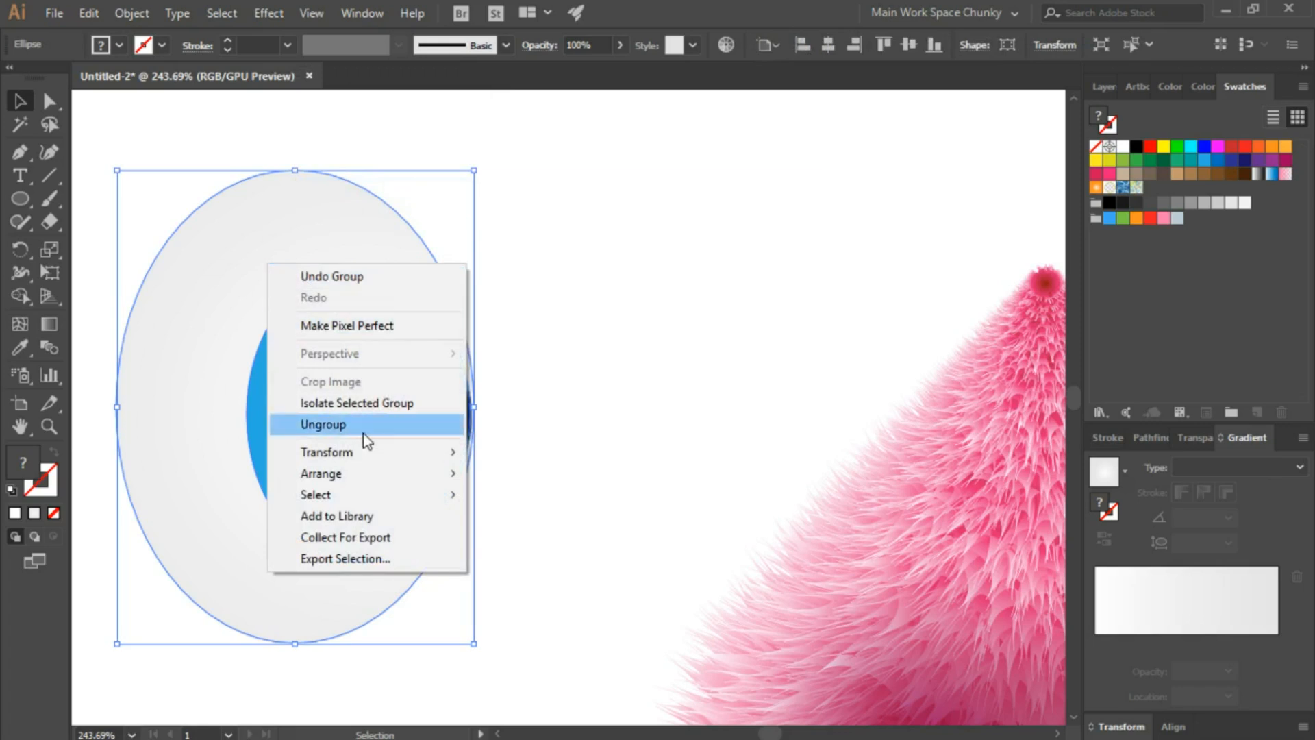
mouse_move(370, 453)
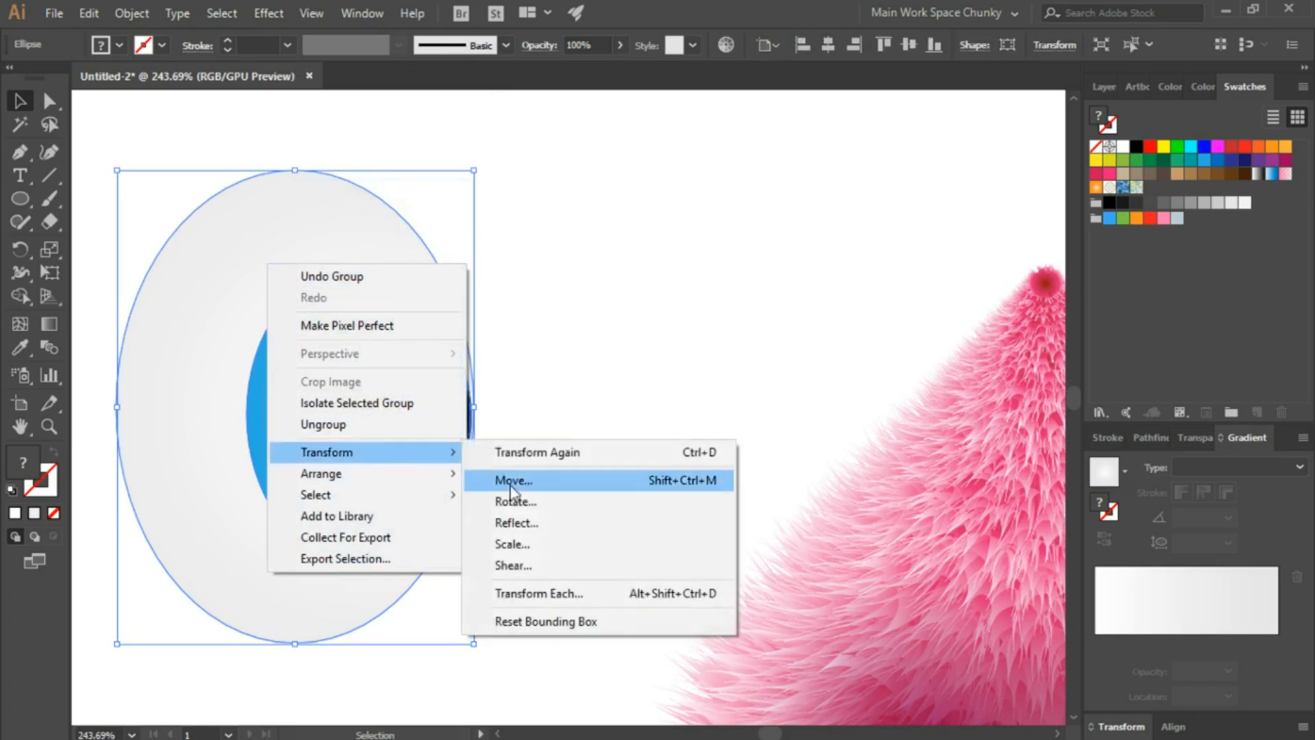
left_click(529, 525)
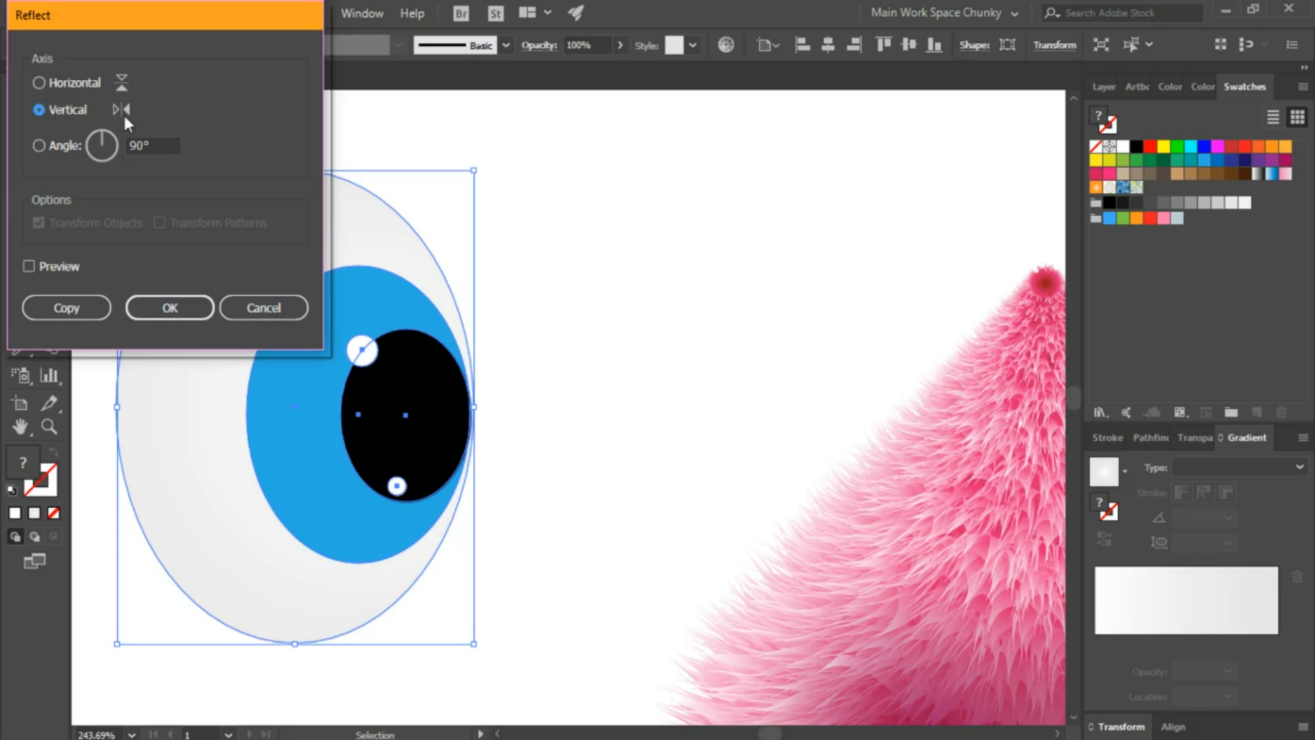
left_click(67, 308)
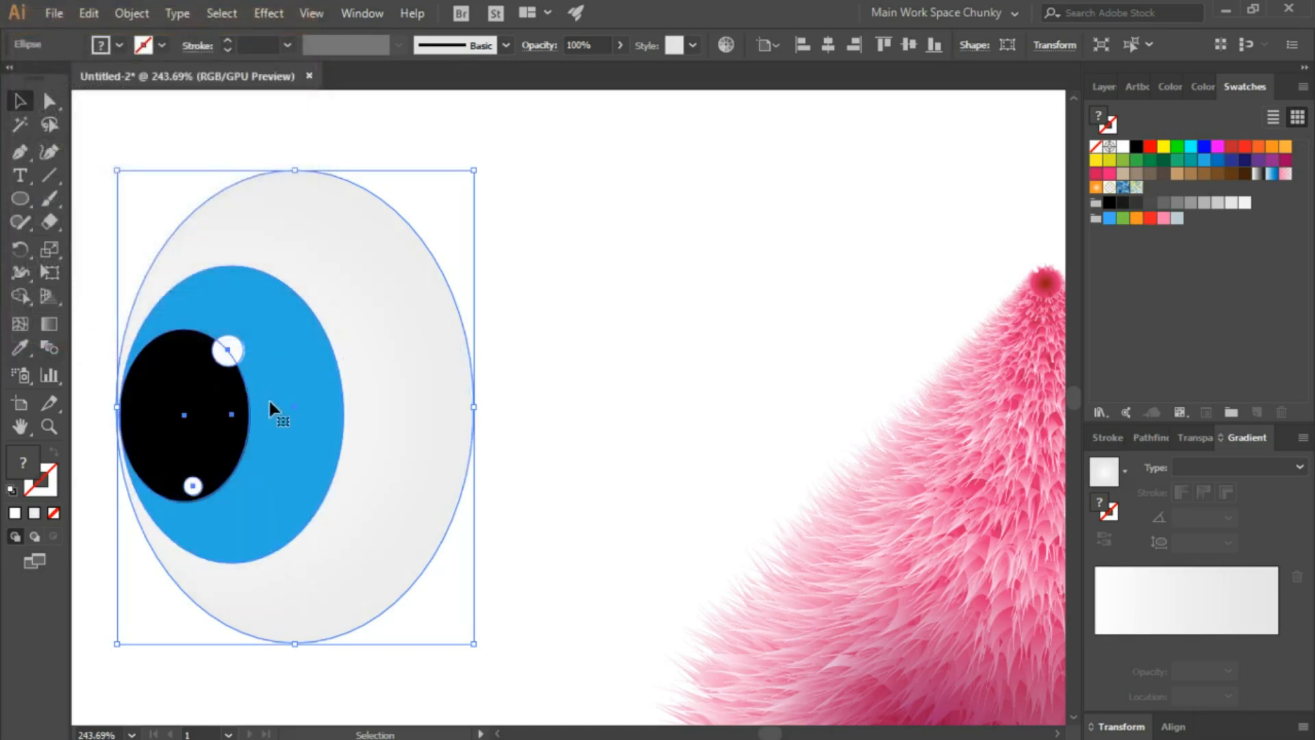
left_click_drag(270, 425, 620, 428)
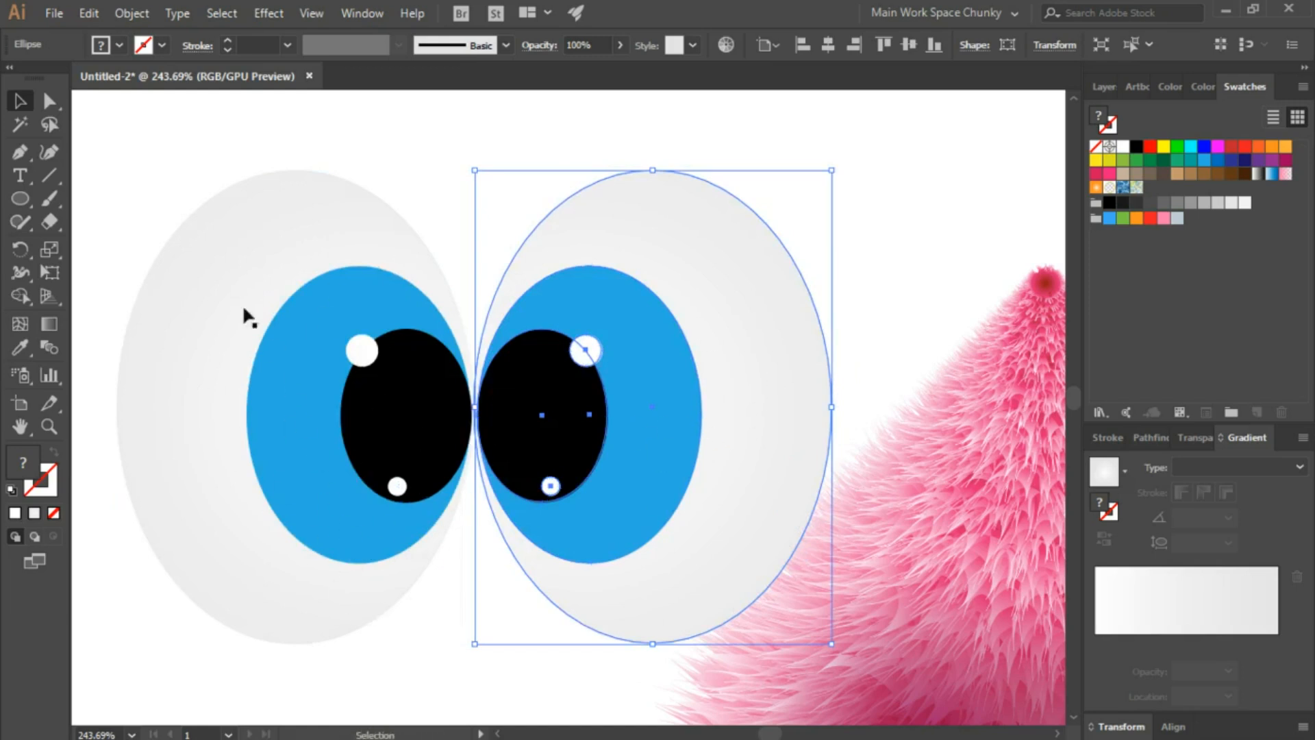
Select both eyes and group them into a single pair.
left_click(117, 135)
left_click_drag(106, 132, 779, 505)
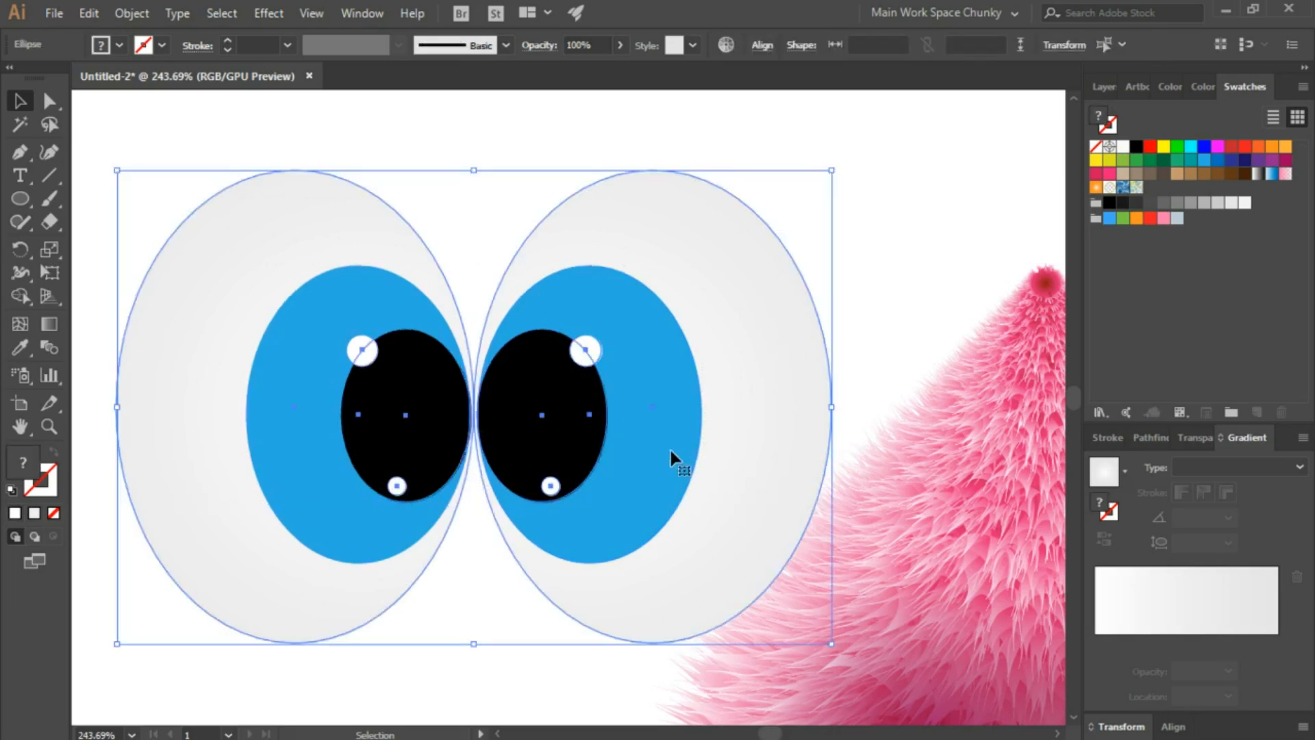
right_click(632, 444)
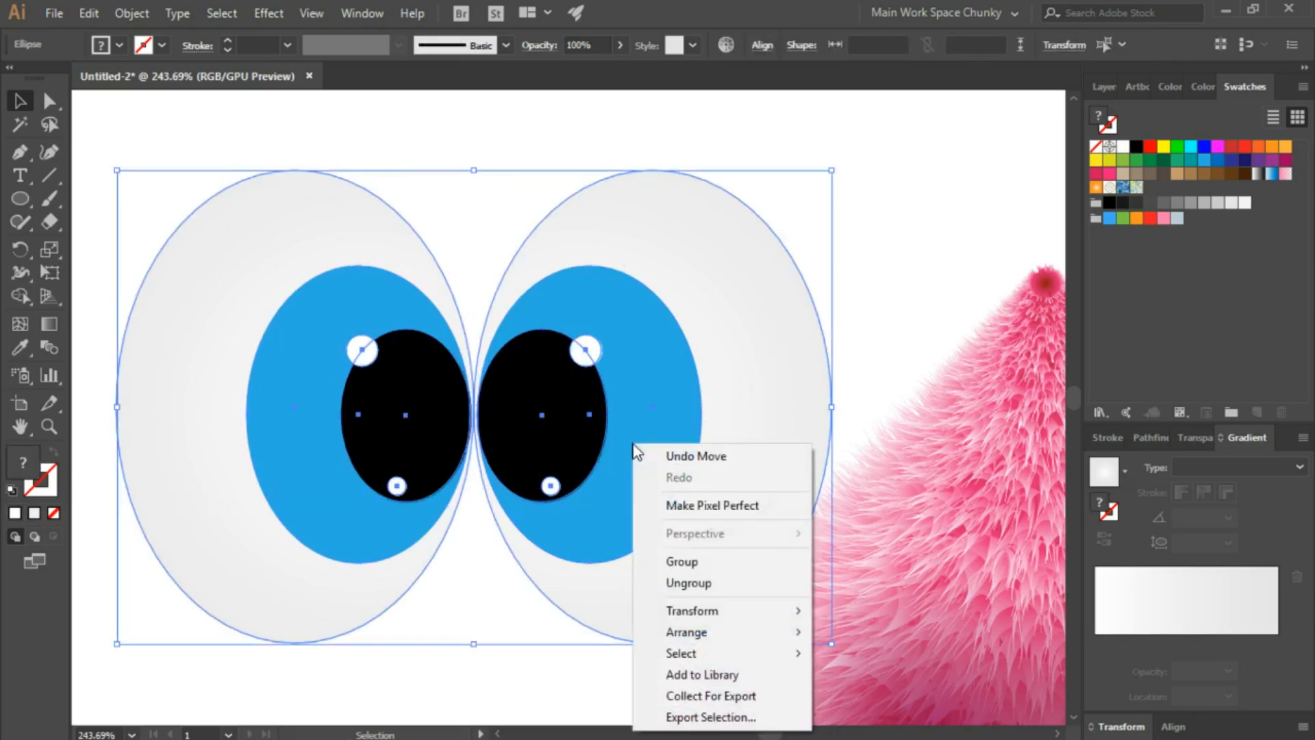
left_click(691, 561)
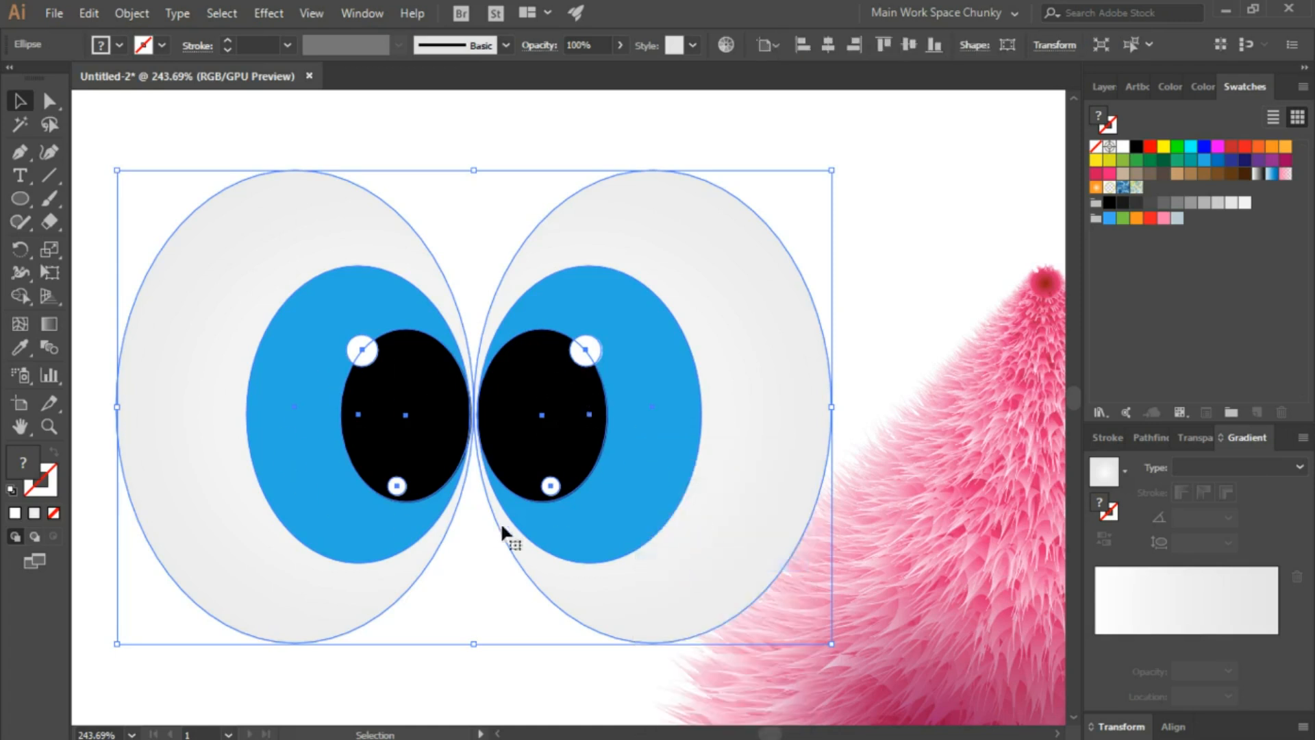
Move the pair of eyes onto the furry character's face, centred over the dark shaded sockets.
key("a")
key("ctrl+minus")
key("ctrl+minus")
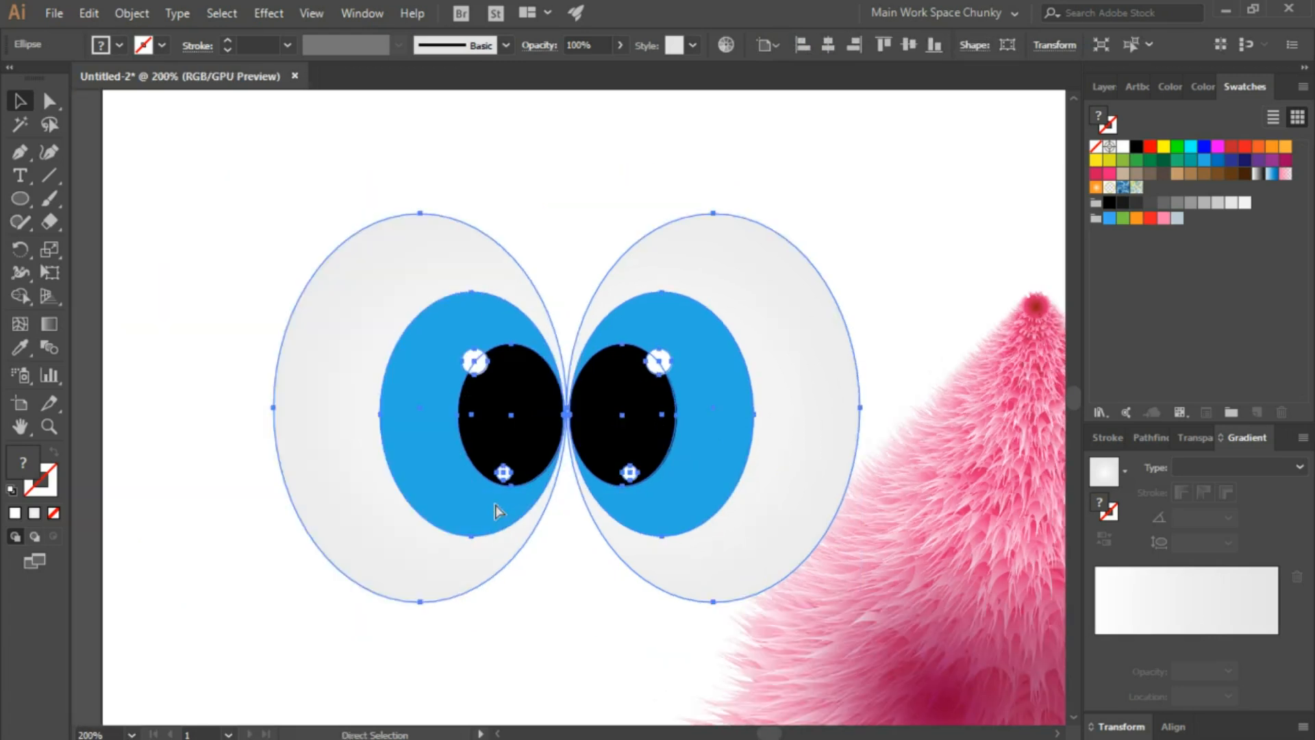
key("ctrl+minus")
key("v")
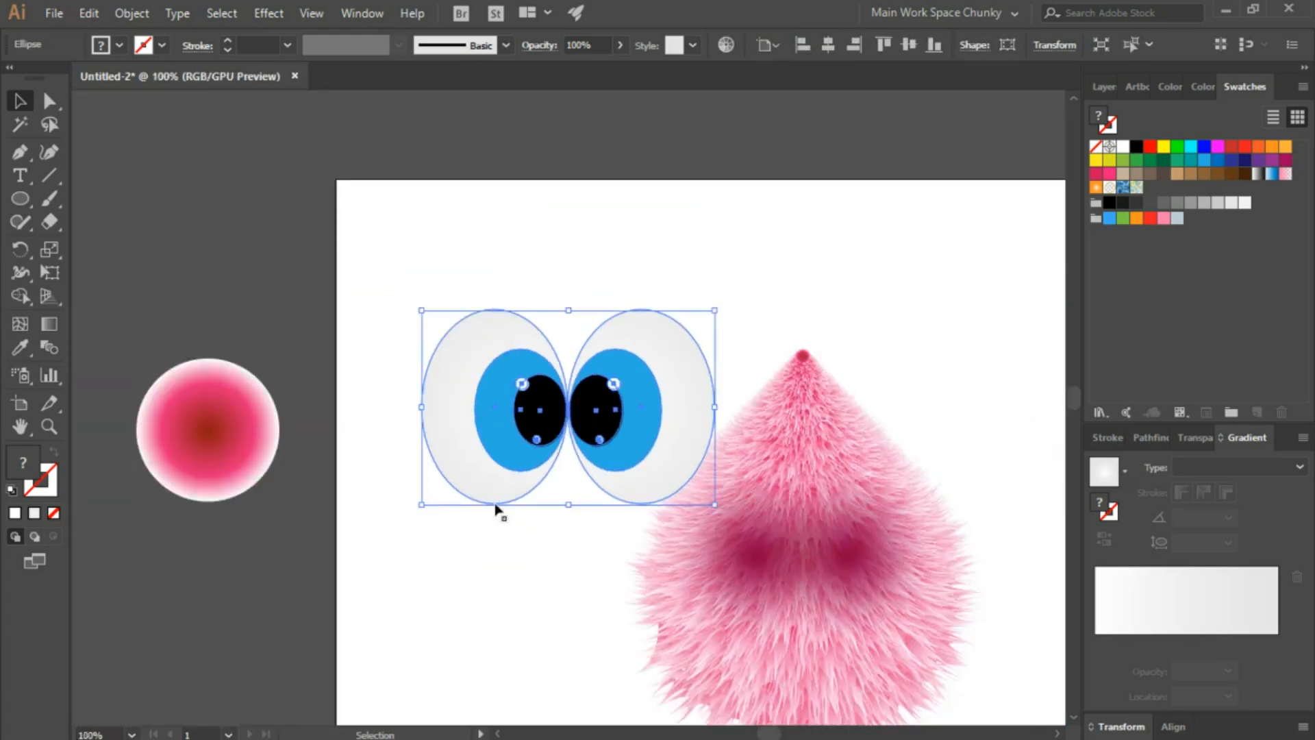
key("a")
key("v")
key("a")
key("v")
key("ctrl+minus")
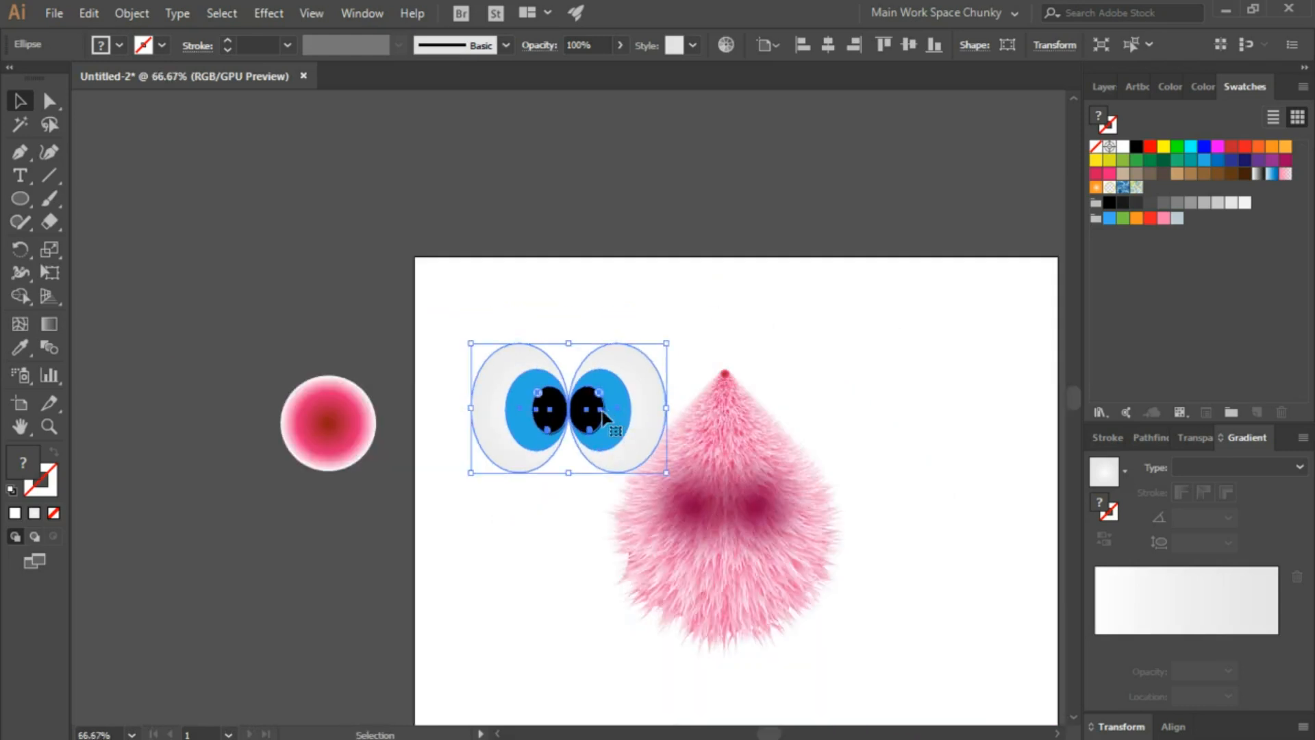
left_click_drag(590, 414, 747, 505)
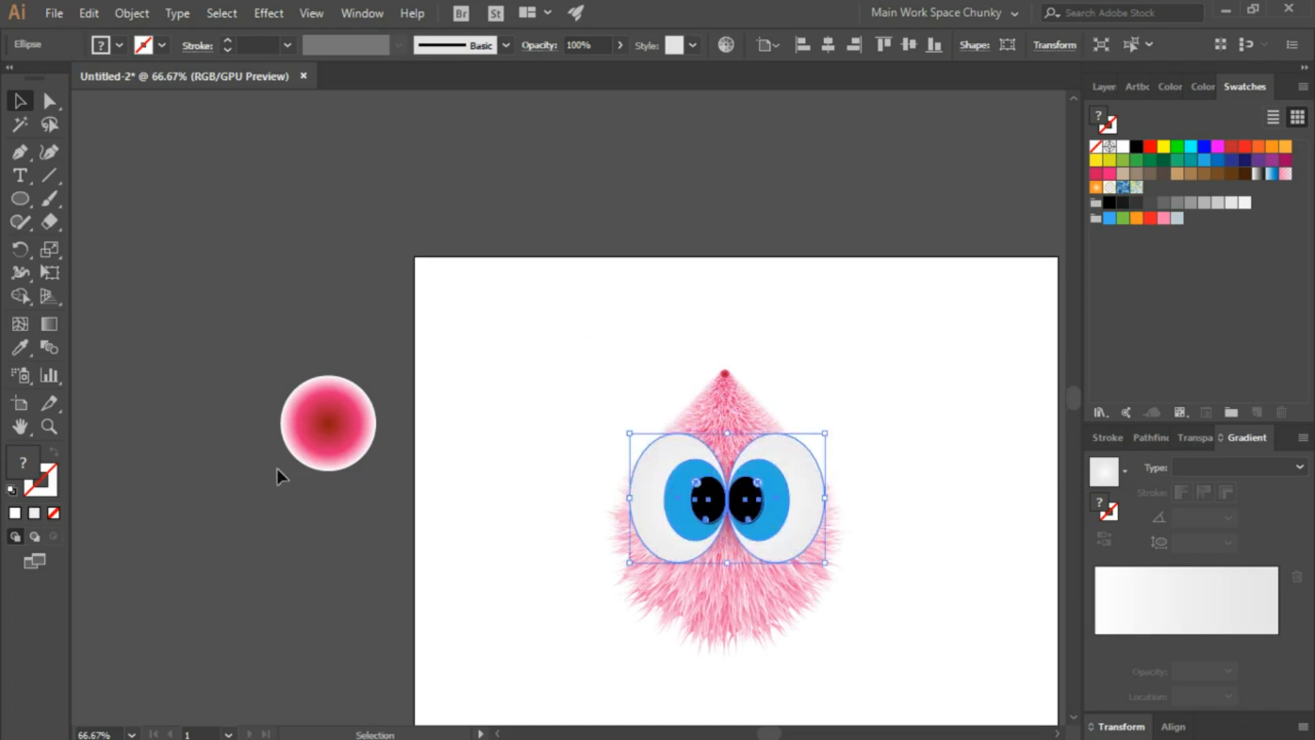
Scale the pair of eyes down proportionally about their centre so the dark socket shading shows around them.
left_click(49, 425)
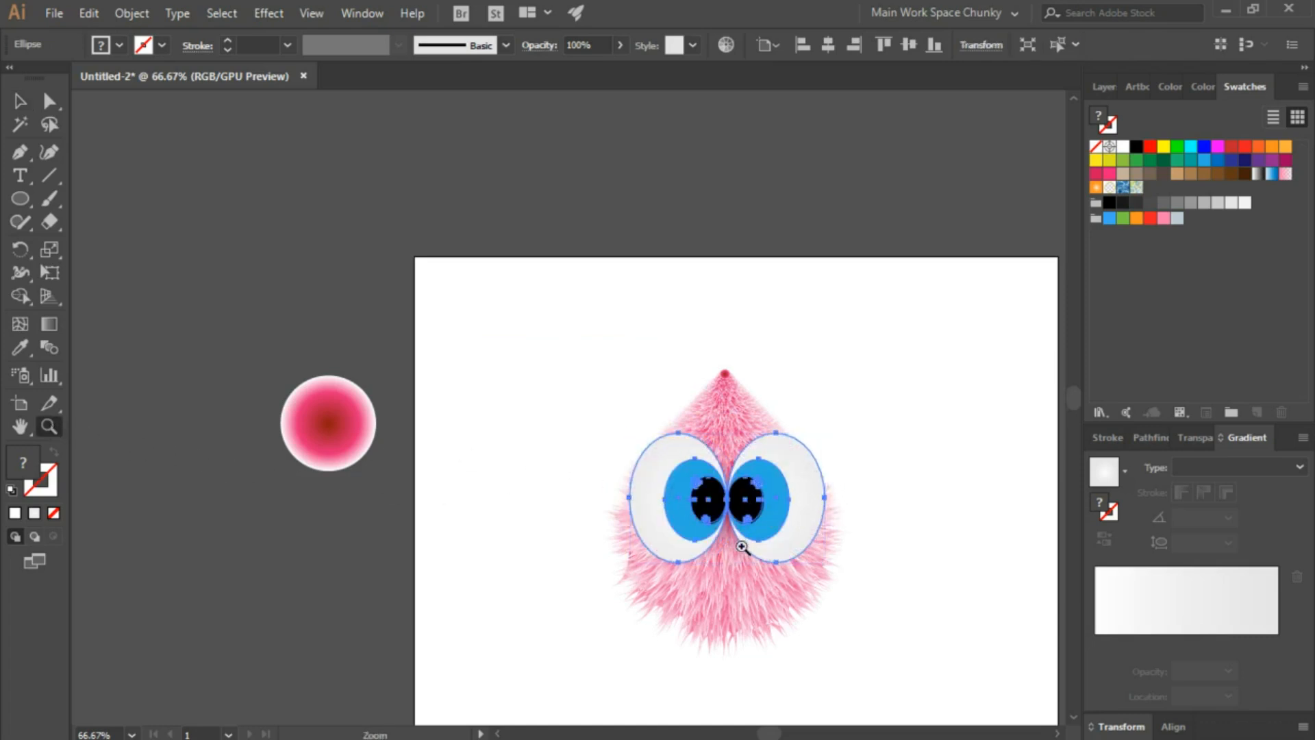
left_click_drag(740, 548, 942, 505)
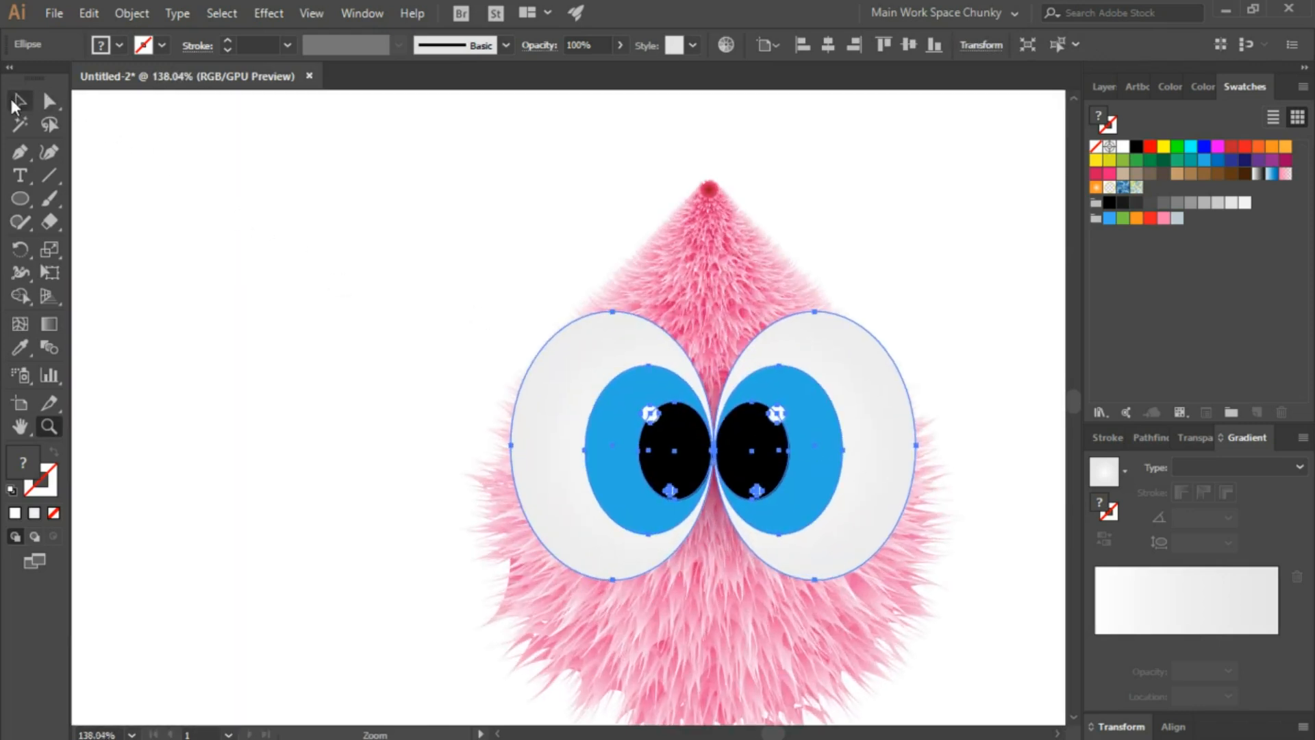
left_click(13, 102)
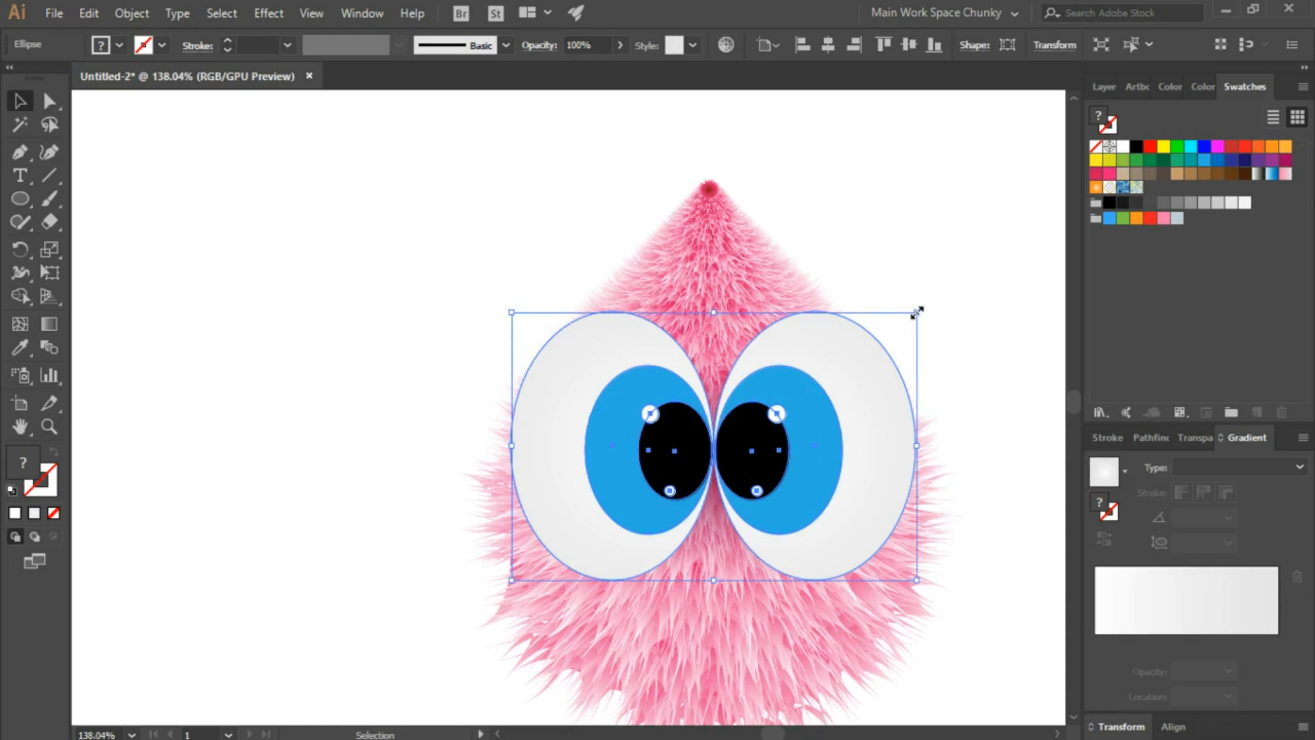
key("shift")
left_click_drag(918, 312, 831, 367)
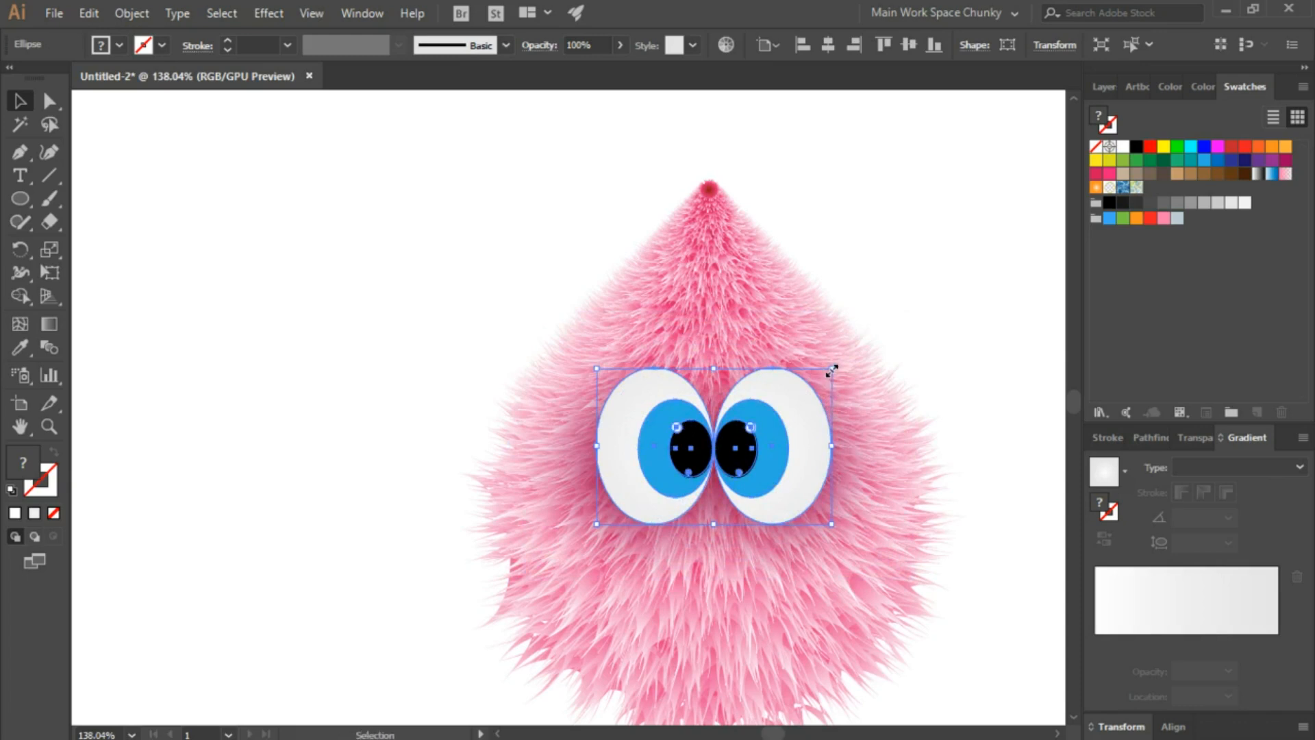
left_click_drag(831, 371, 822, 375)
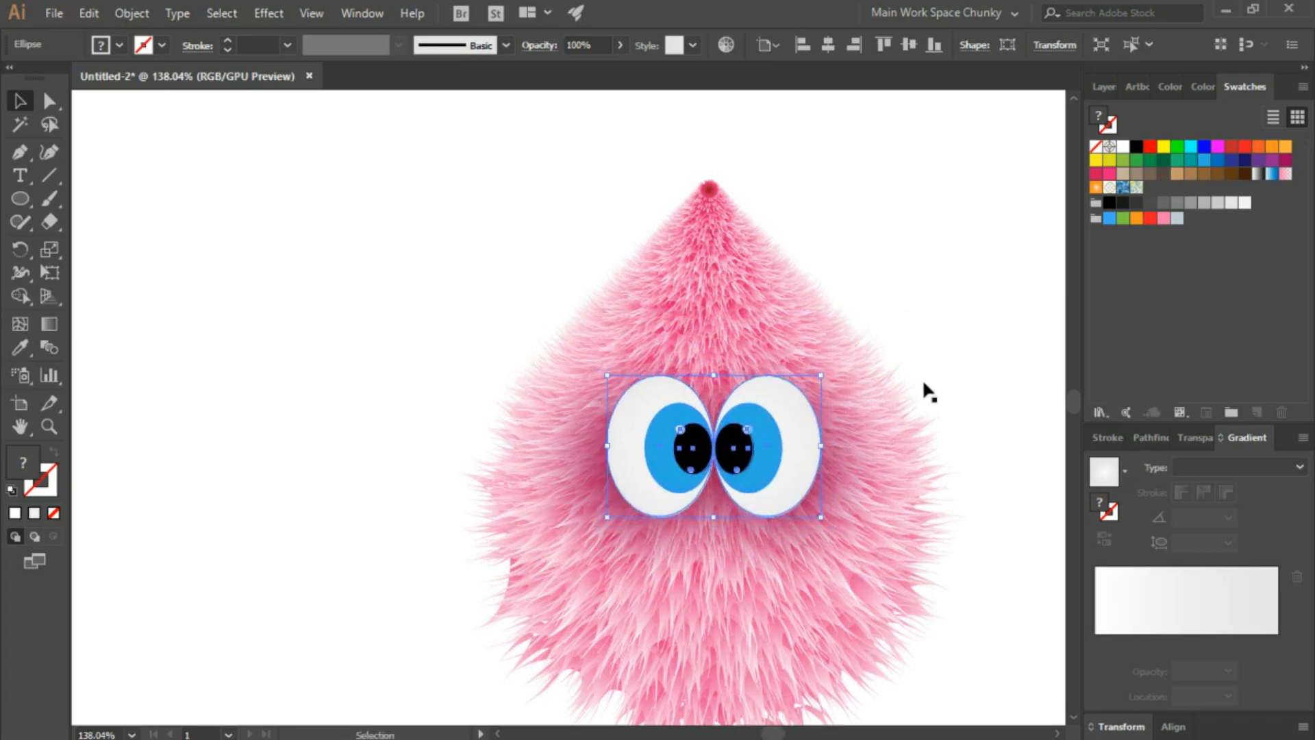
left_click(967, 382)
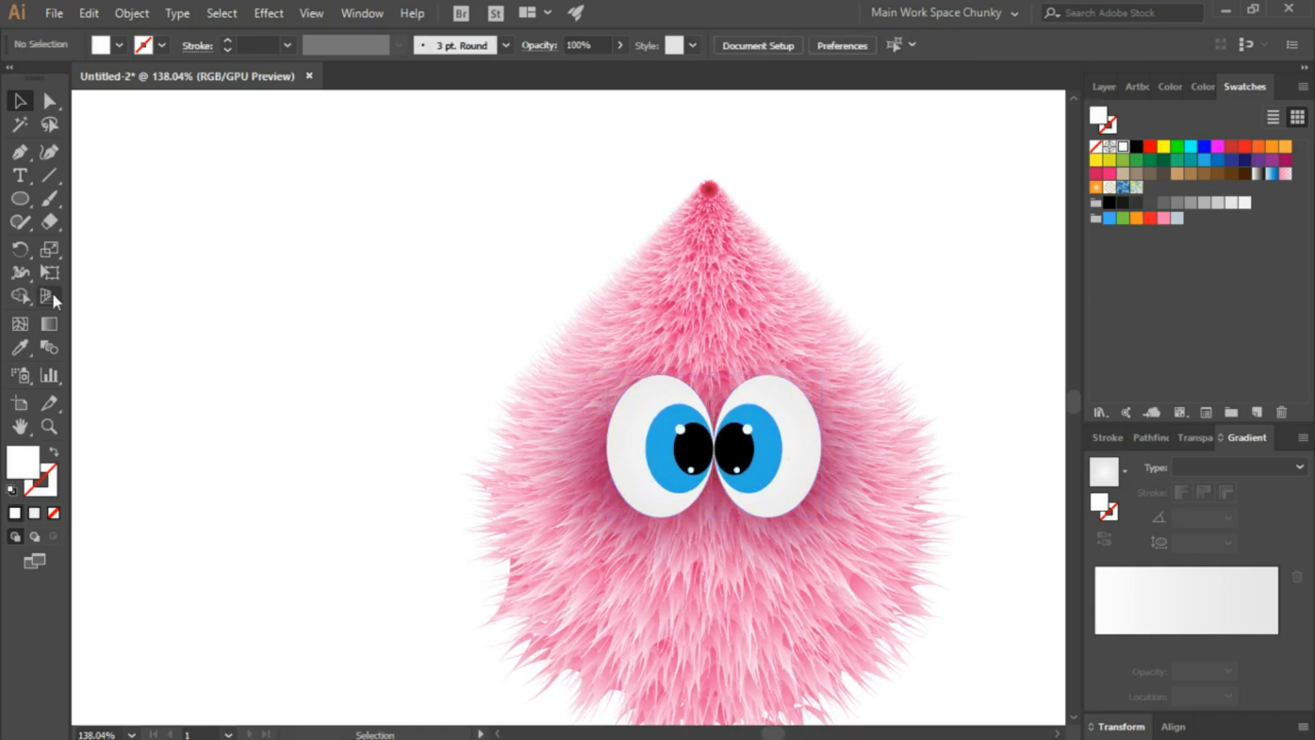
Draw an upright ellipse about 49 × 84 px in the blank area beside the character and fill it orange.
left_click(24, 199)
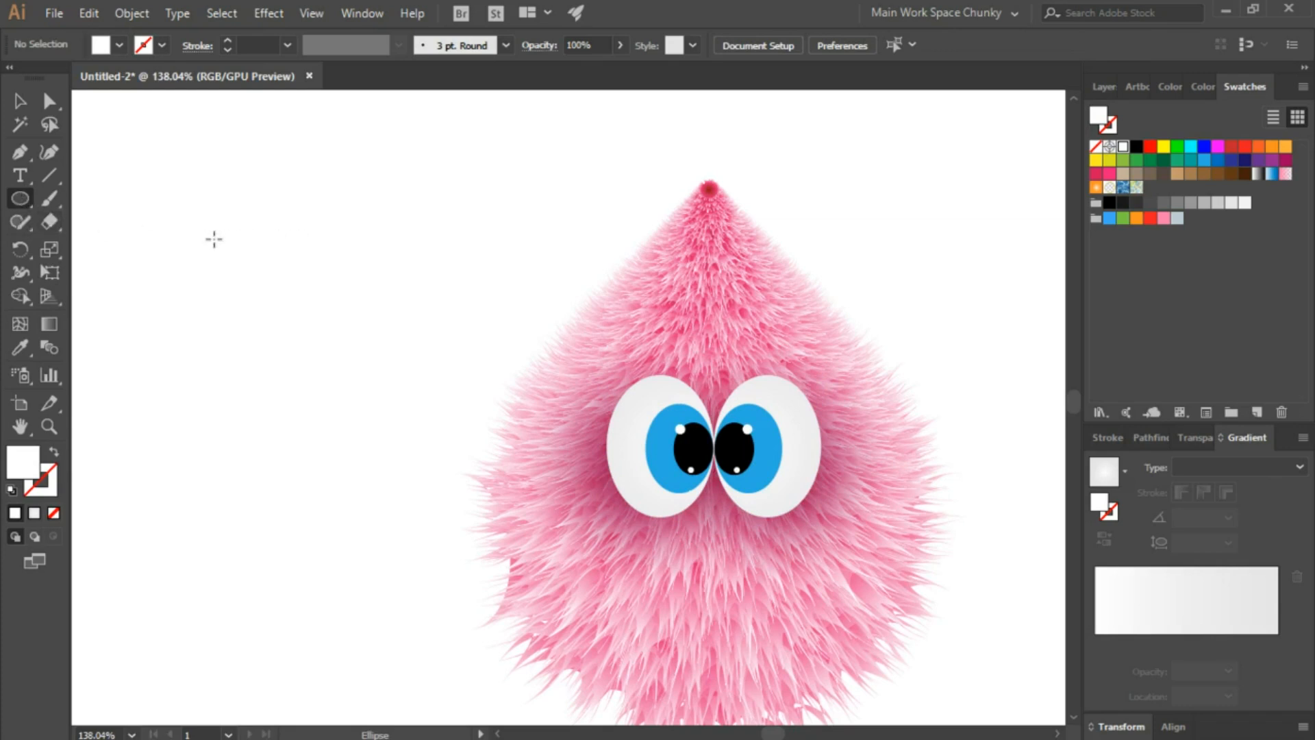
left_click_drag(204, 230, 269, 341)
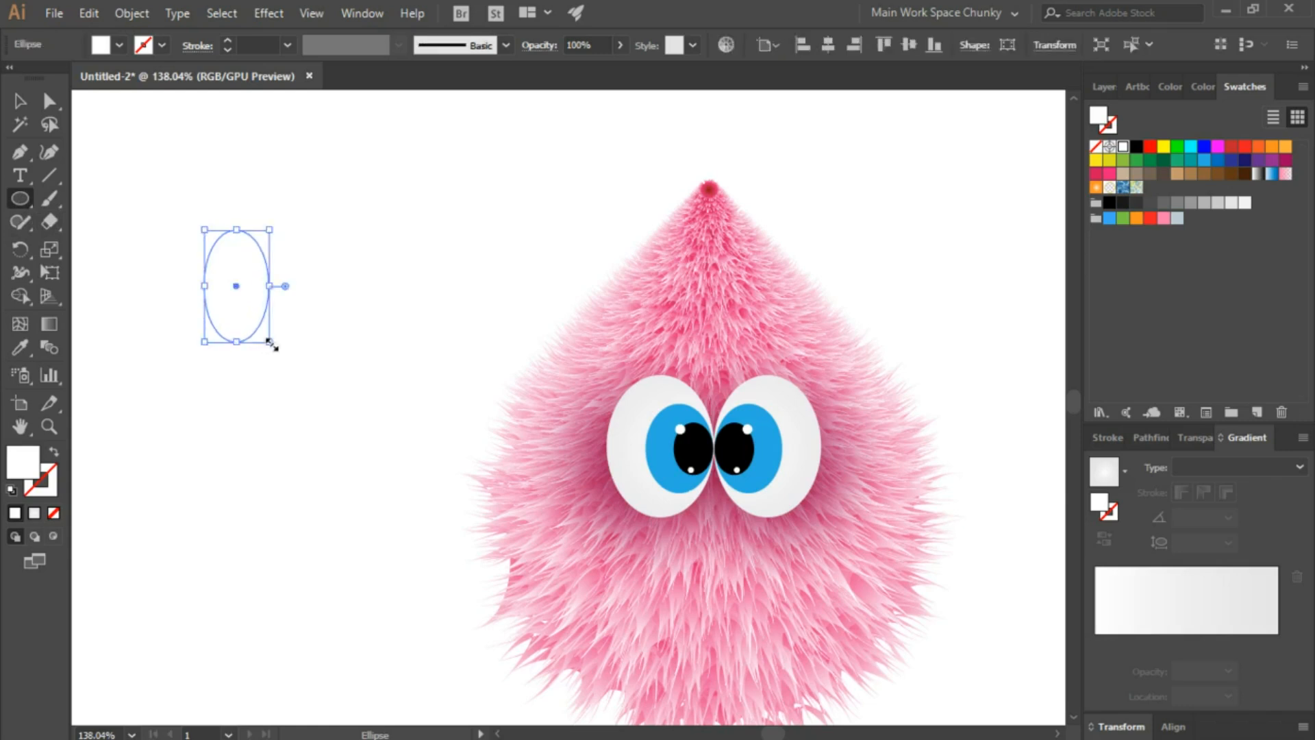
left_click(1259, 149)
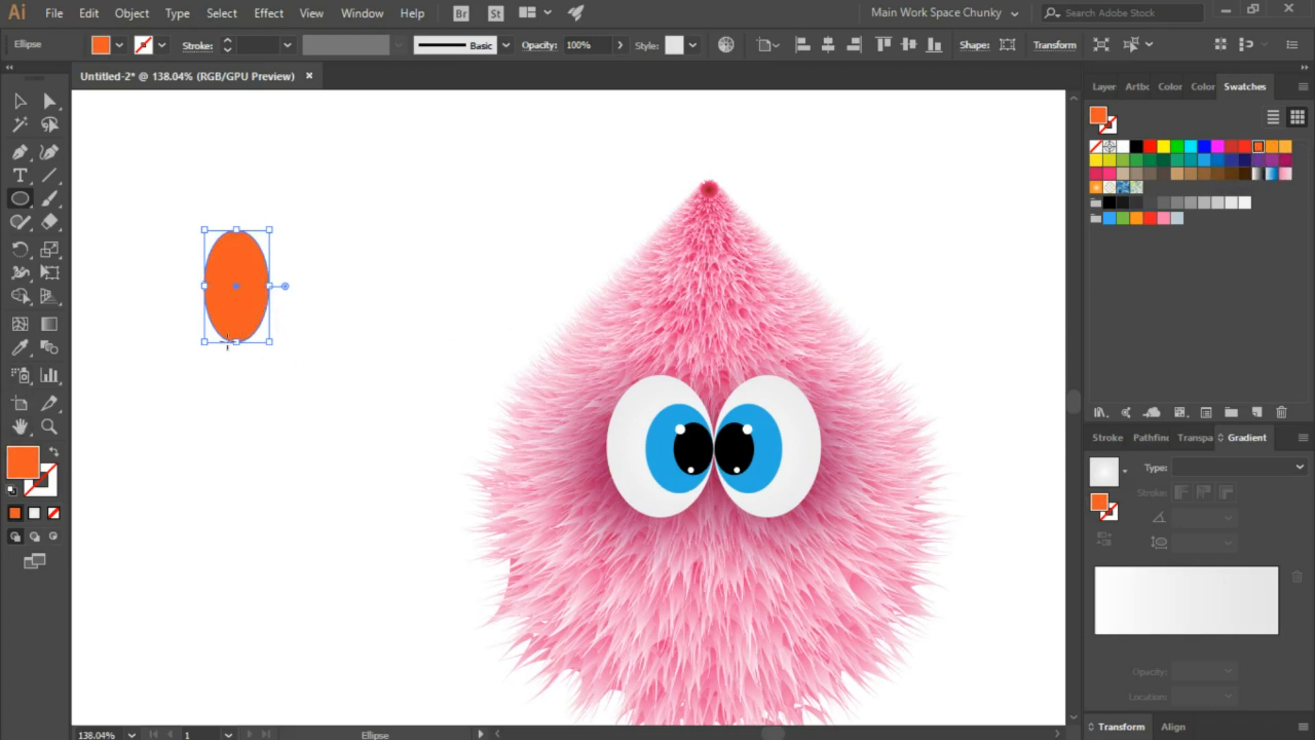
Add a mesh point at the centre of the orange ellipse and colour it light orange.
left_click(18, 323)
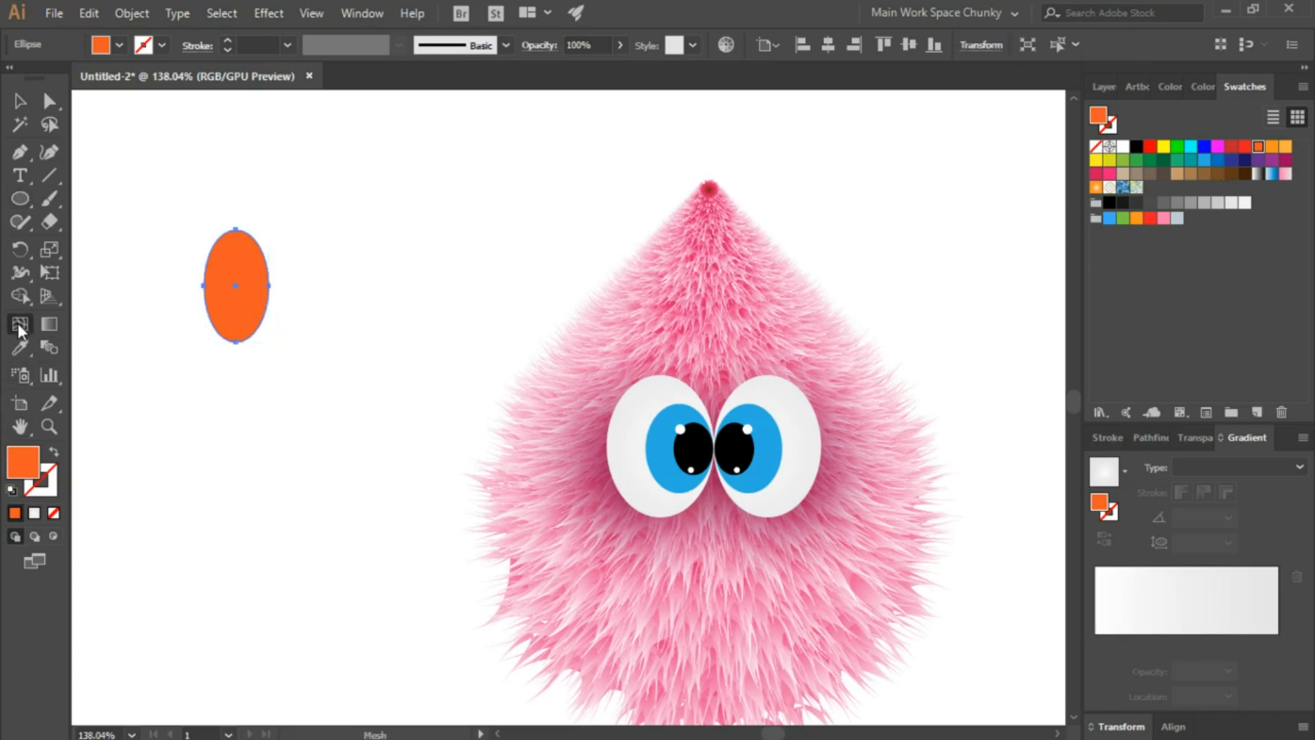
left_click(237, 287)
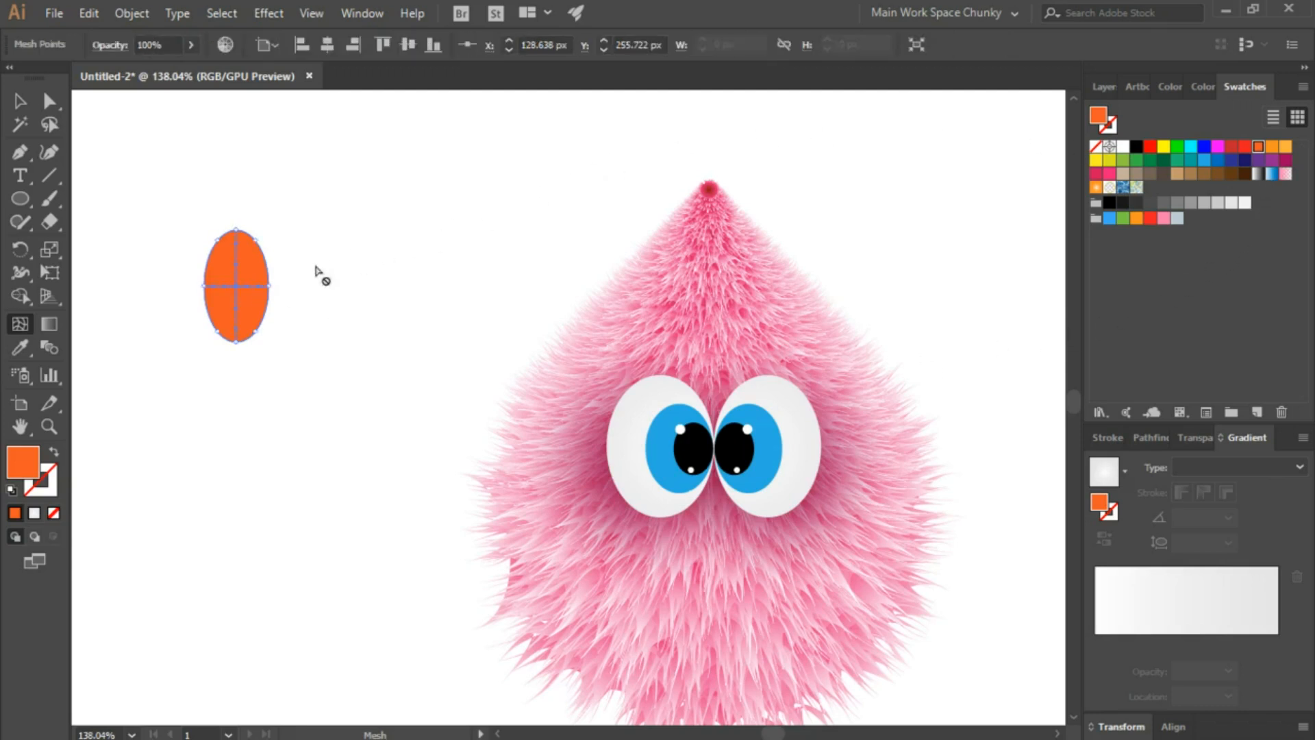
left_click(1288, 152)
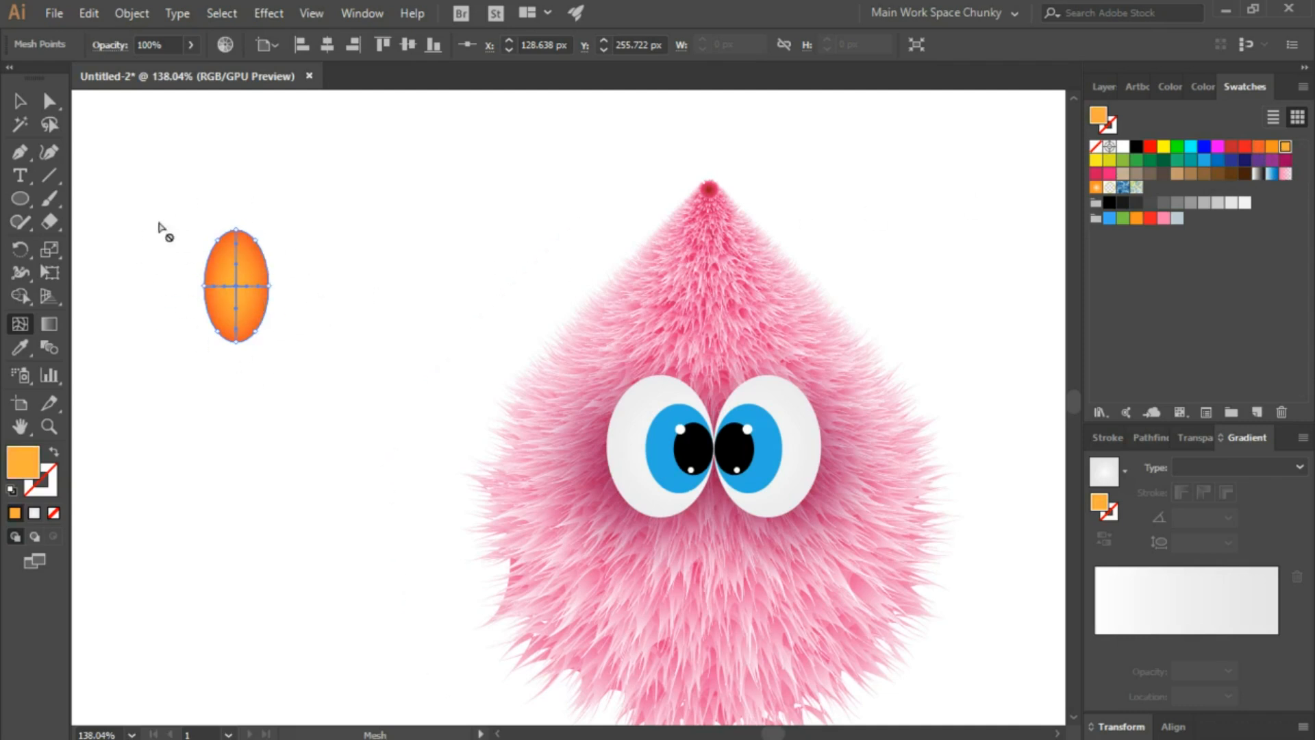
Place the orange ellipse as a nose centred just below and between the eyes, nudging it slightly right and up.
left_click(14, 102)
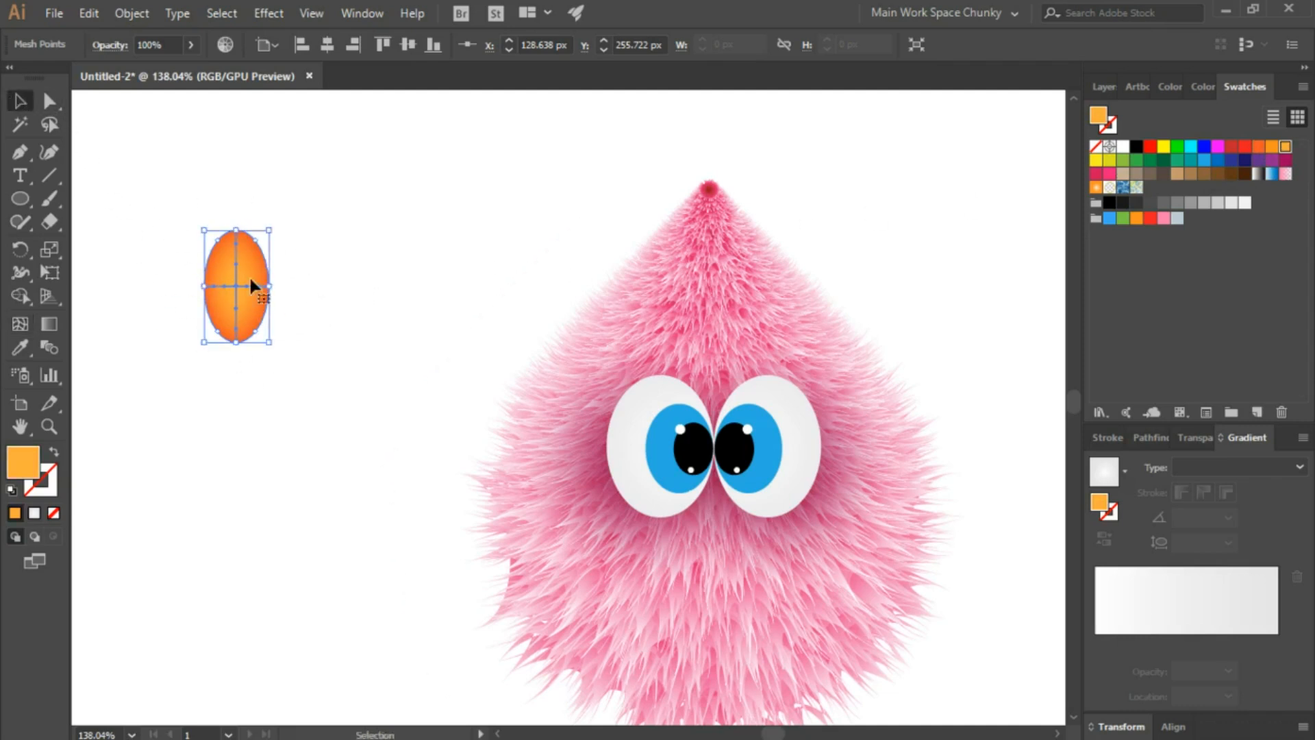
left_click_drag(247, 304, 724, 554)
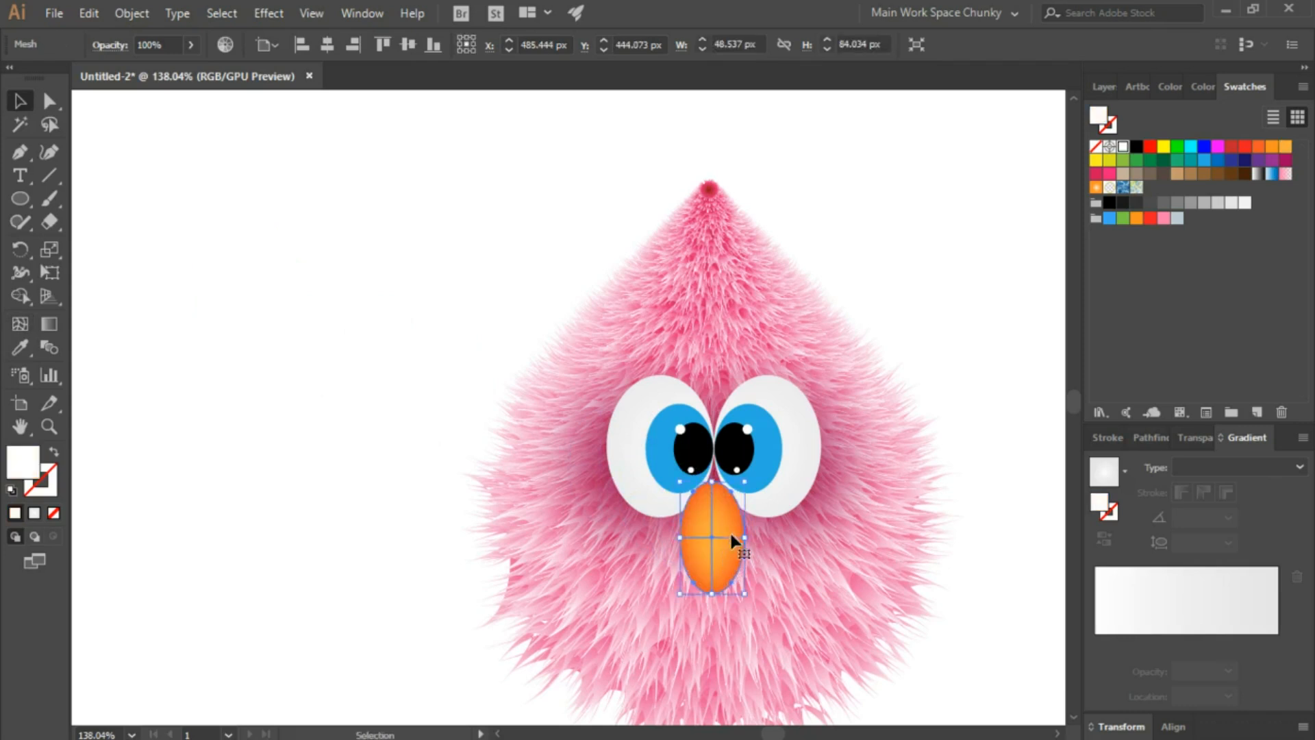
key("Right")
key("Up")
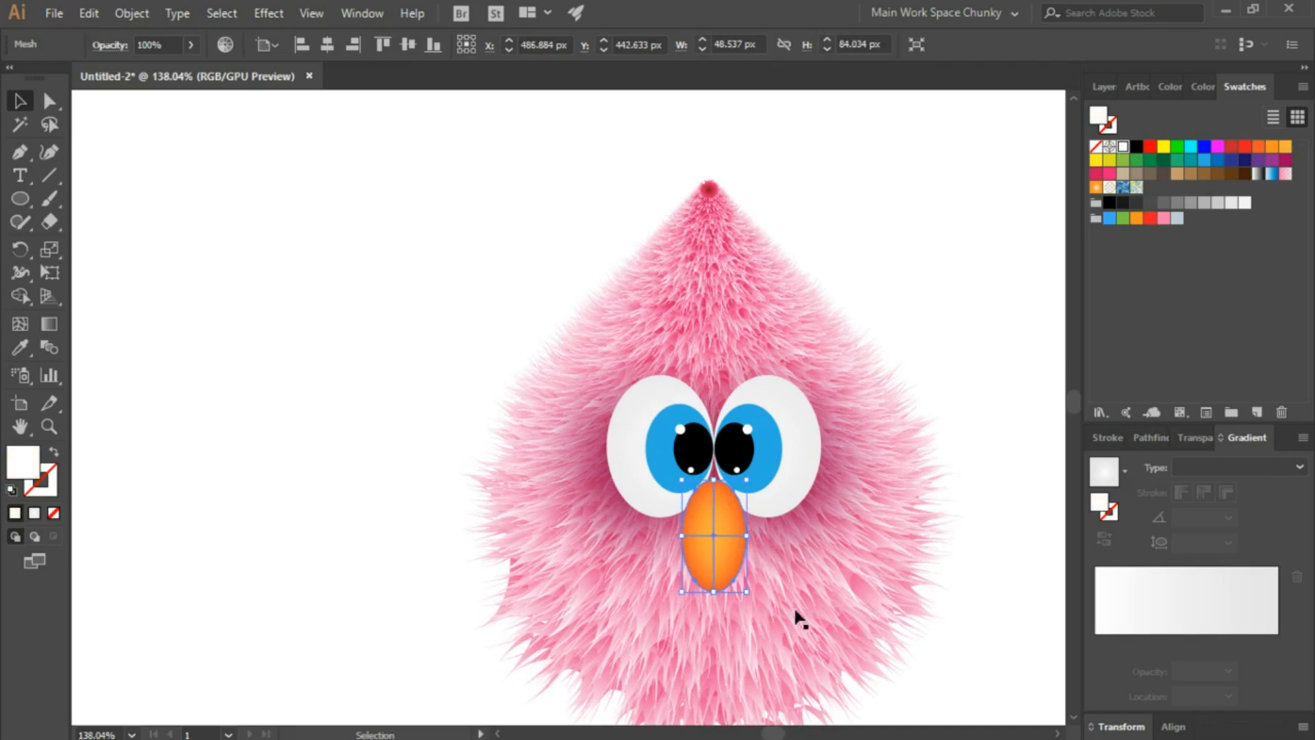
key("ctrl+1")
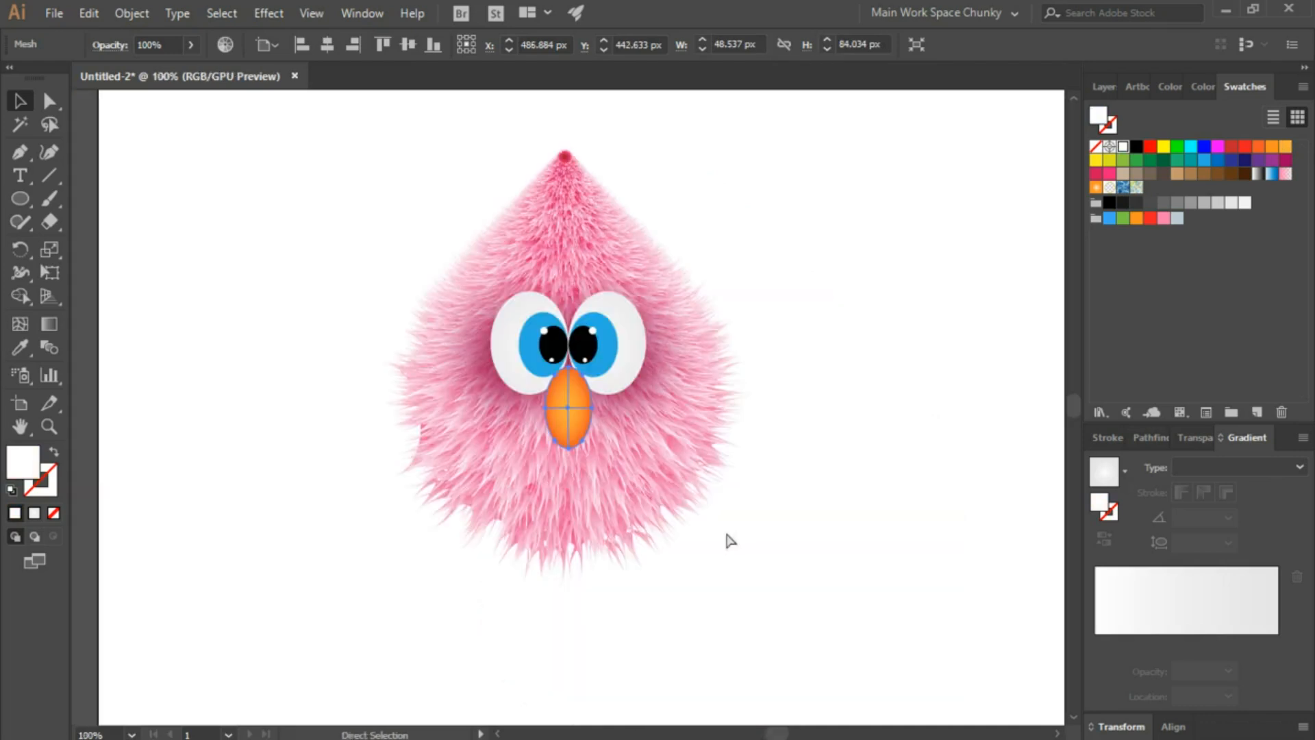
Draw a circle in the blank area beside the character and fill it with the white-to-black gradient preset.
left_click(21, 202)
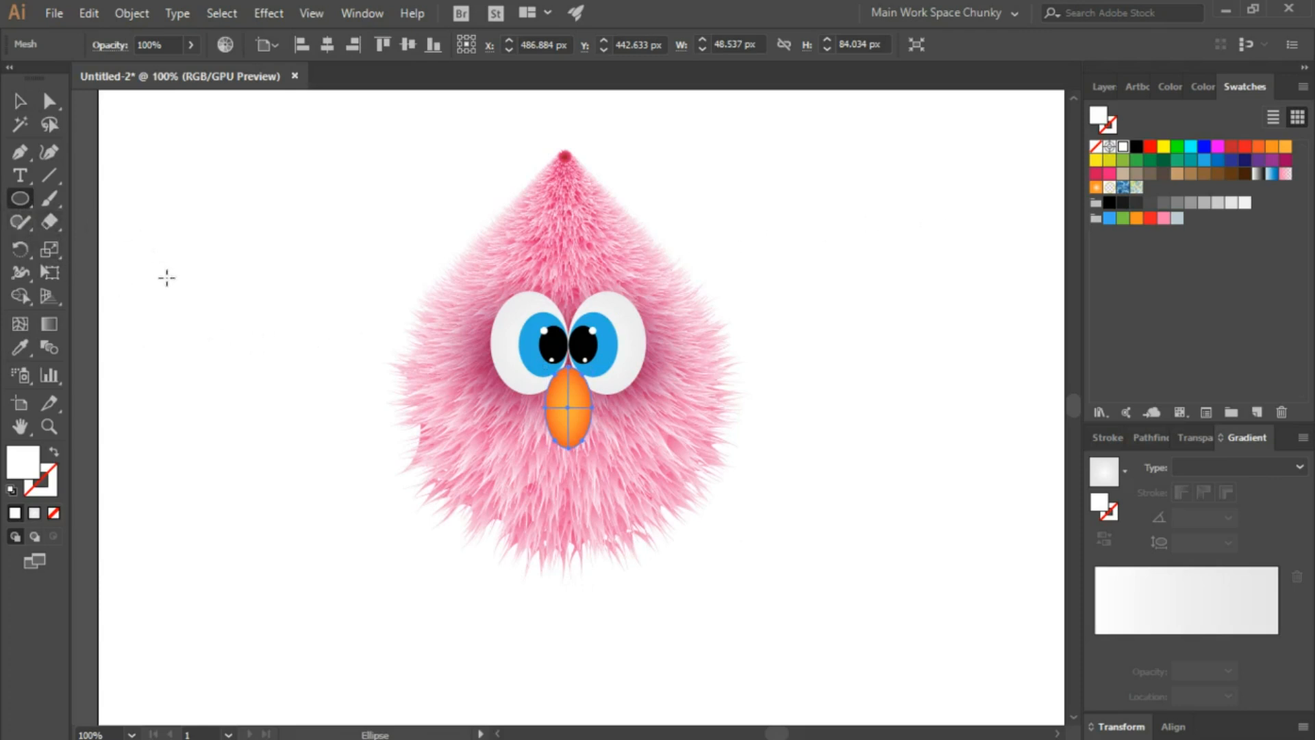
left_click_drag(171, 297, 356, 421)
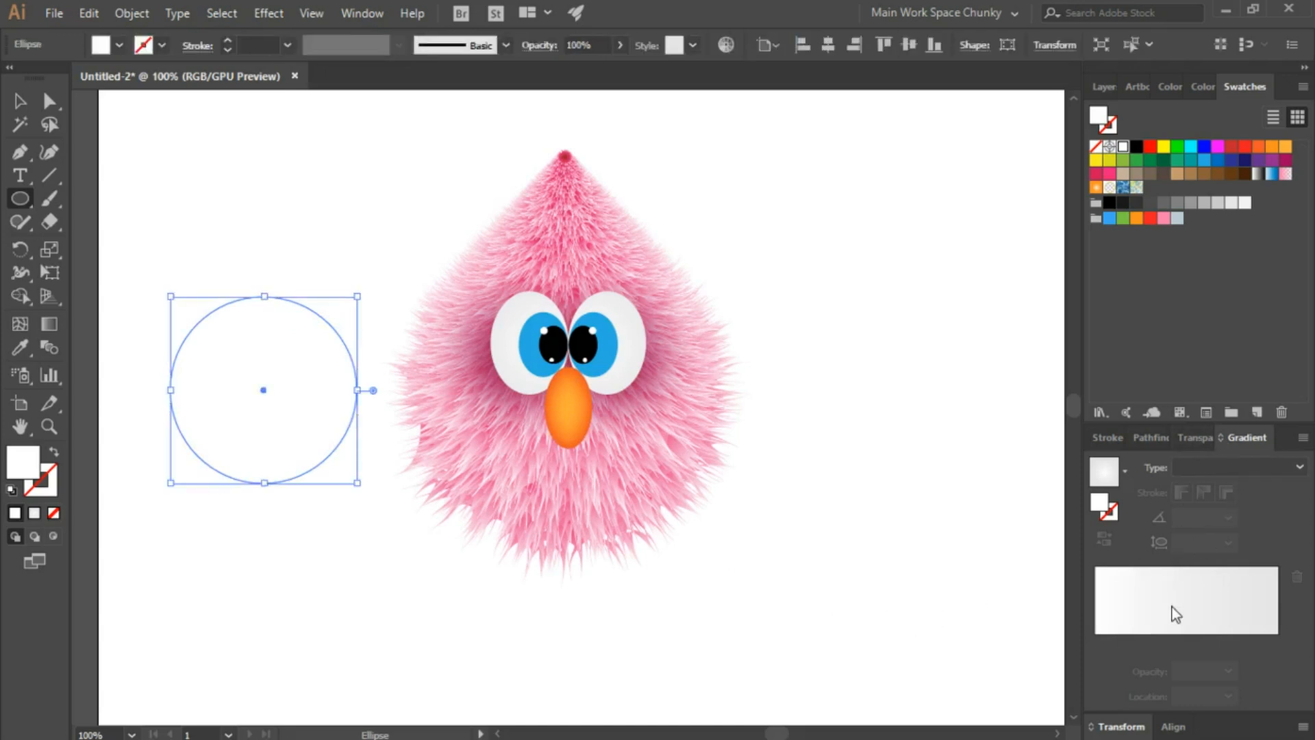
left_click(1126, 472)
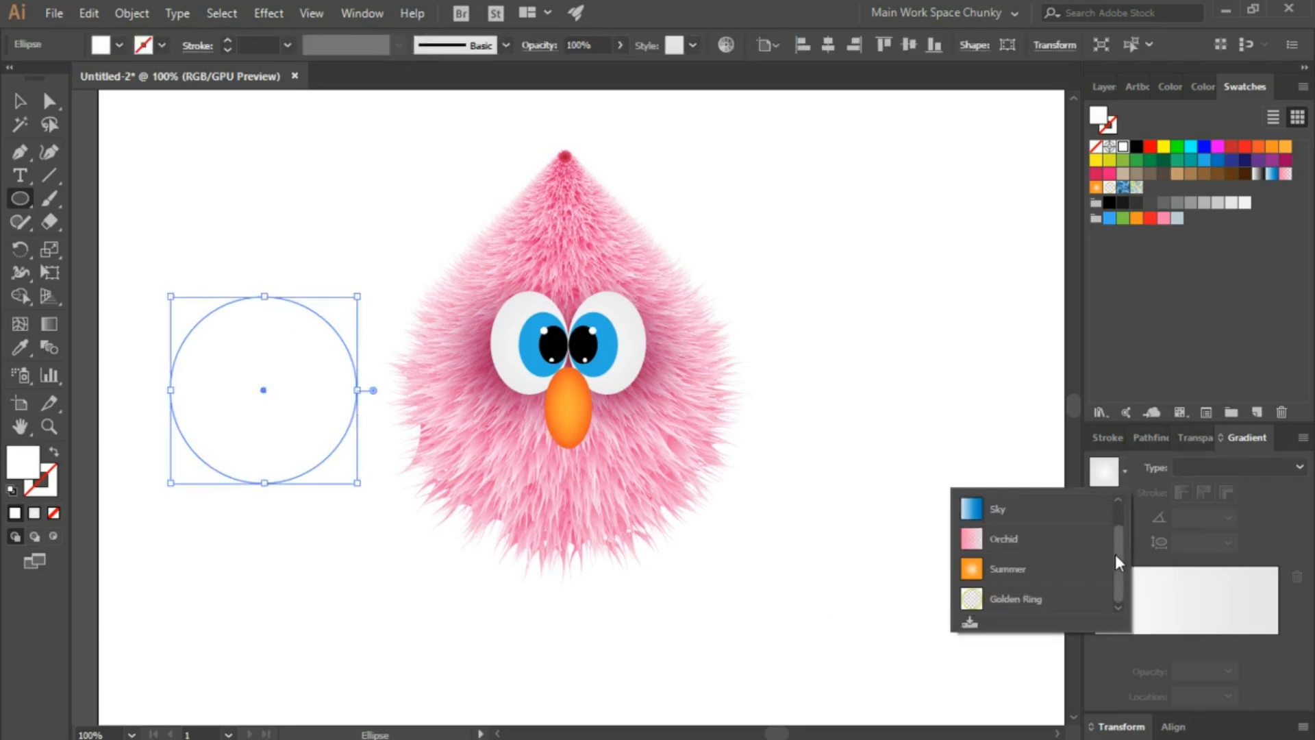
left_click_drag(1116, 556, 1115, 522)
left_click(1060, 507)
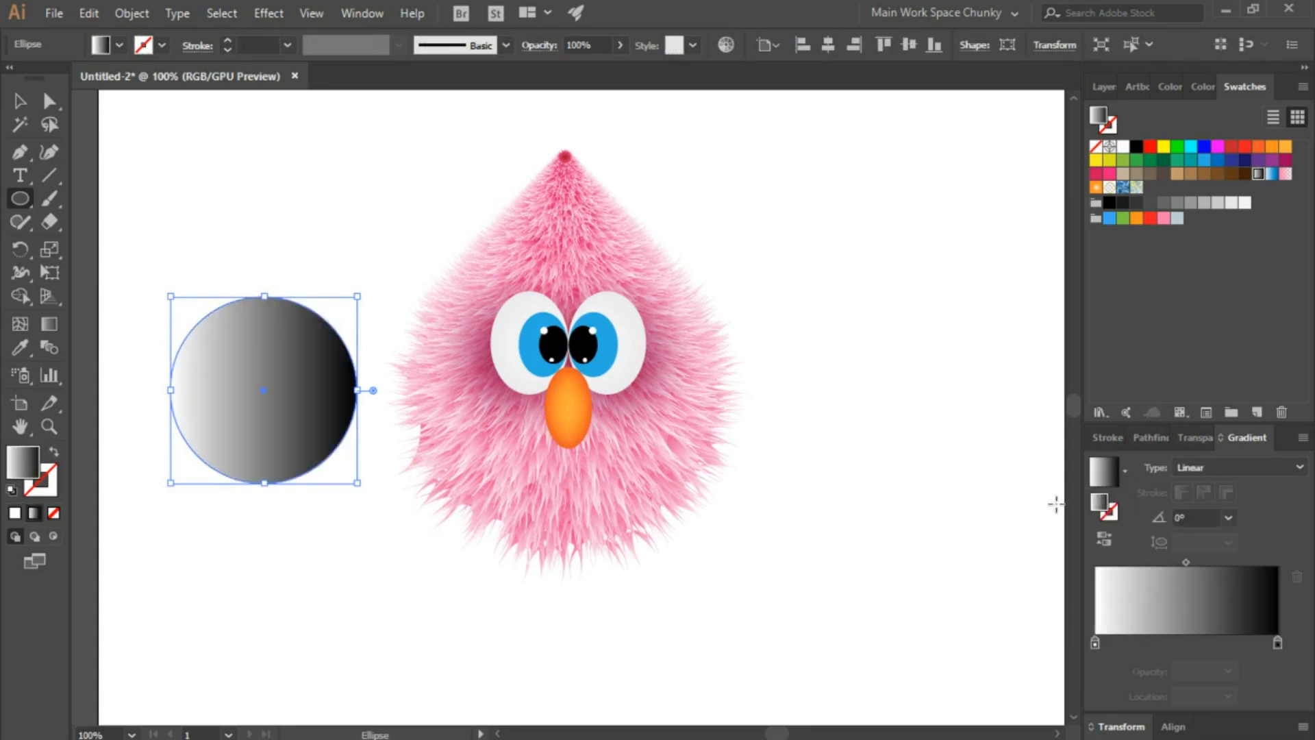
Change the circle's gradient to Radial and reverse it so black is at the centre.
left_click(1239, 470)
left_click(1220, 508)
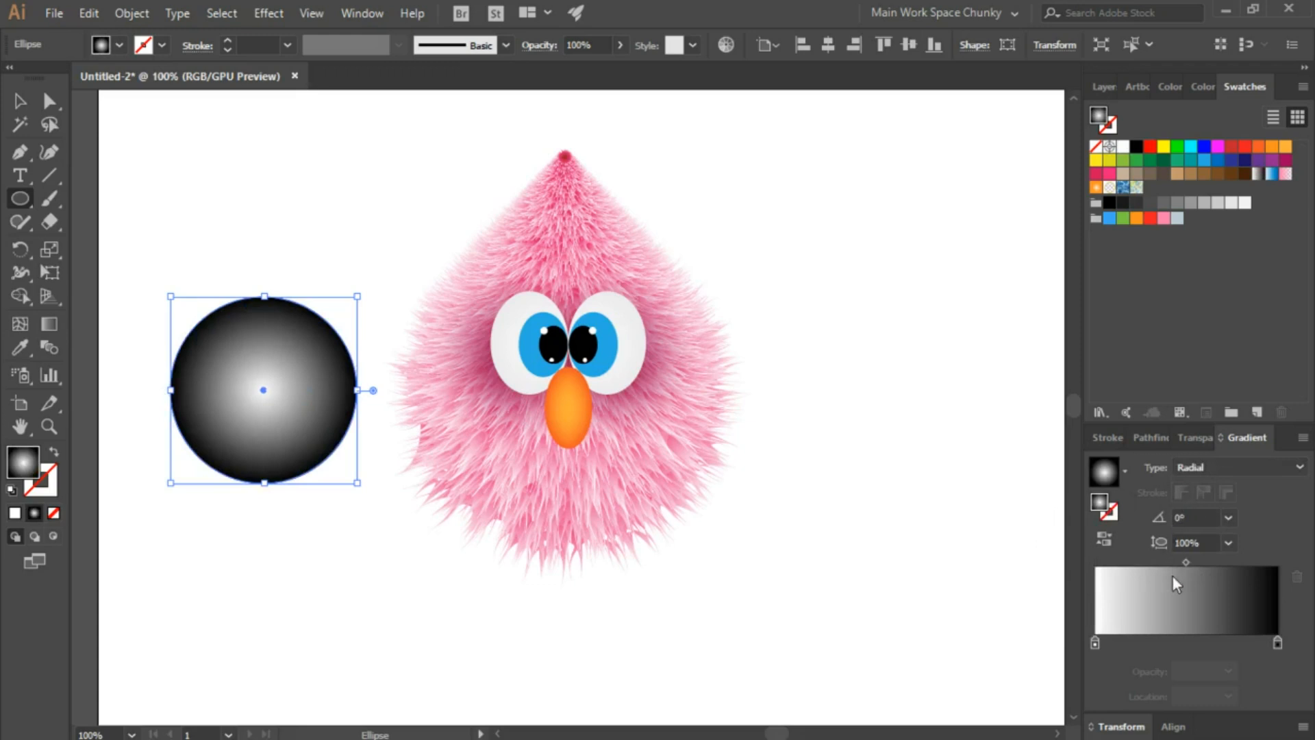
left_click(1103, 539)
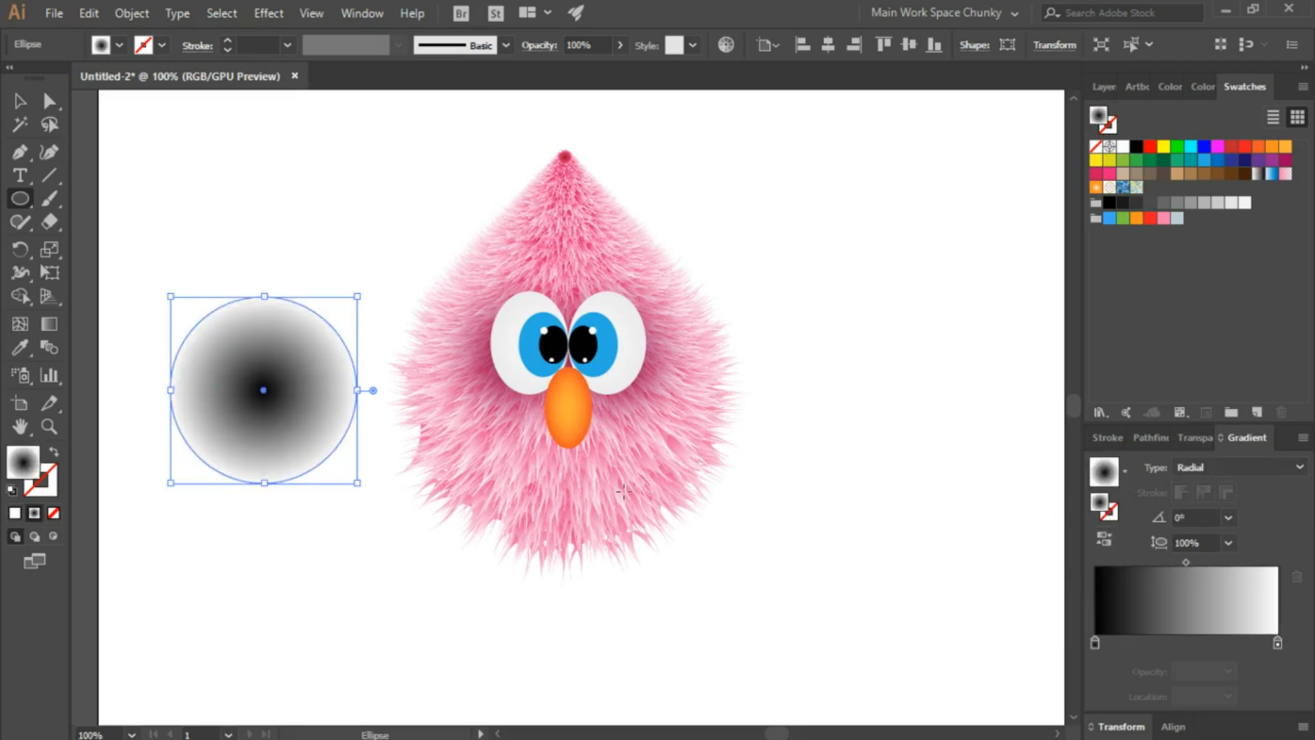
Set the opacity of the gradient's white outer stop to 0%.
double_click(1277, 644)
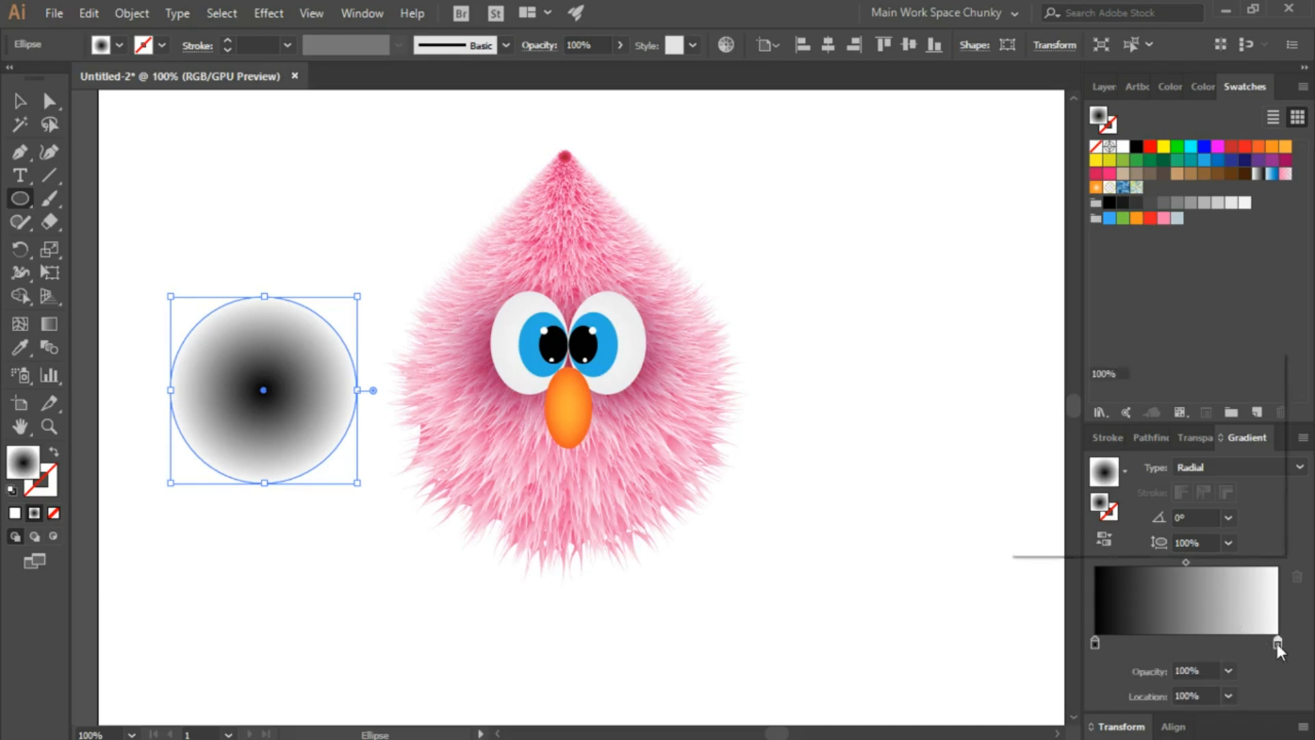
left_click(1140, 374)
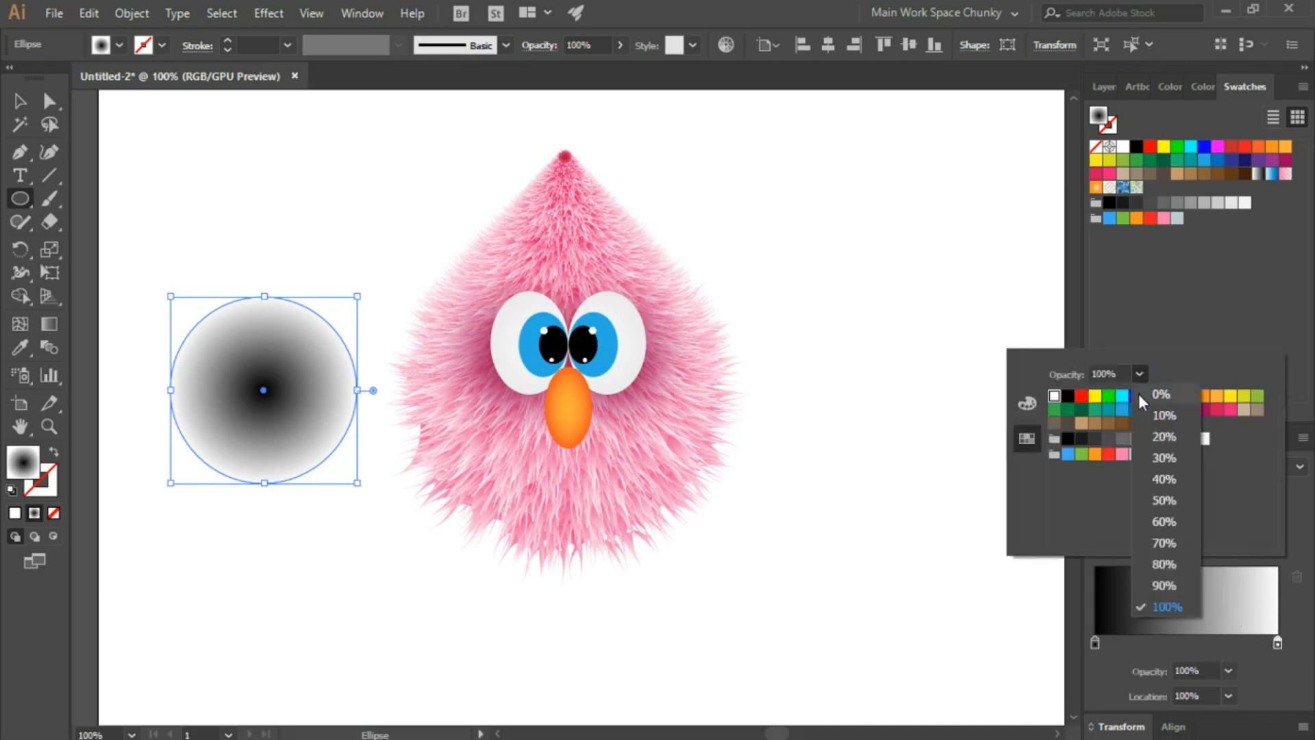
left_click(1140, 394)
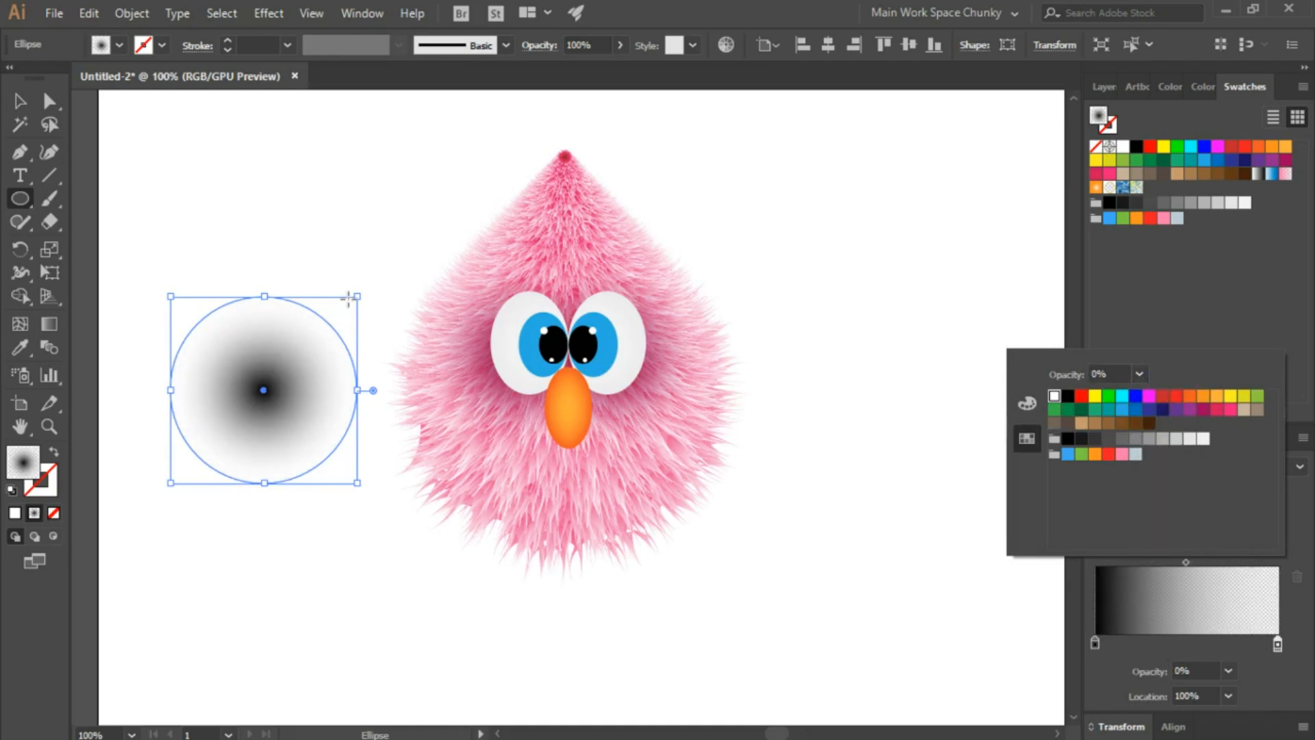
Flatten the gradient circle vertically into a thin shadow ellipse, about 13.5% of its original height.
left_click(14, 112)
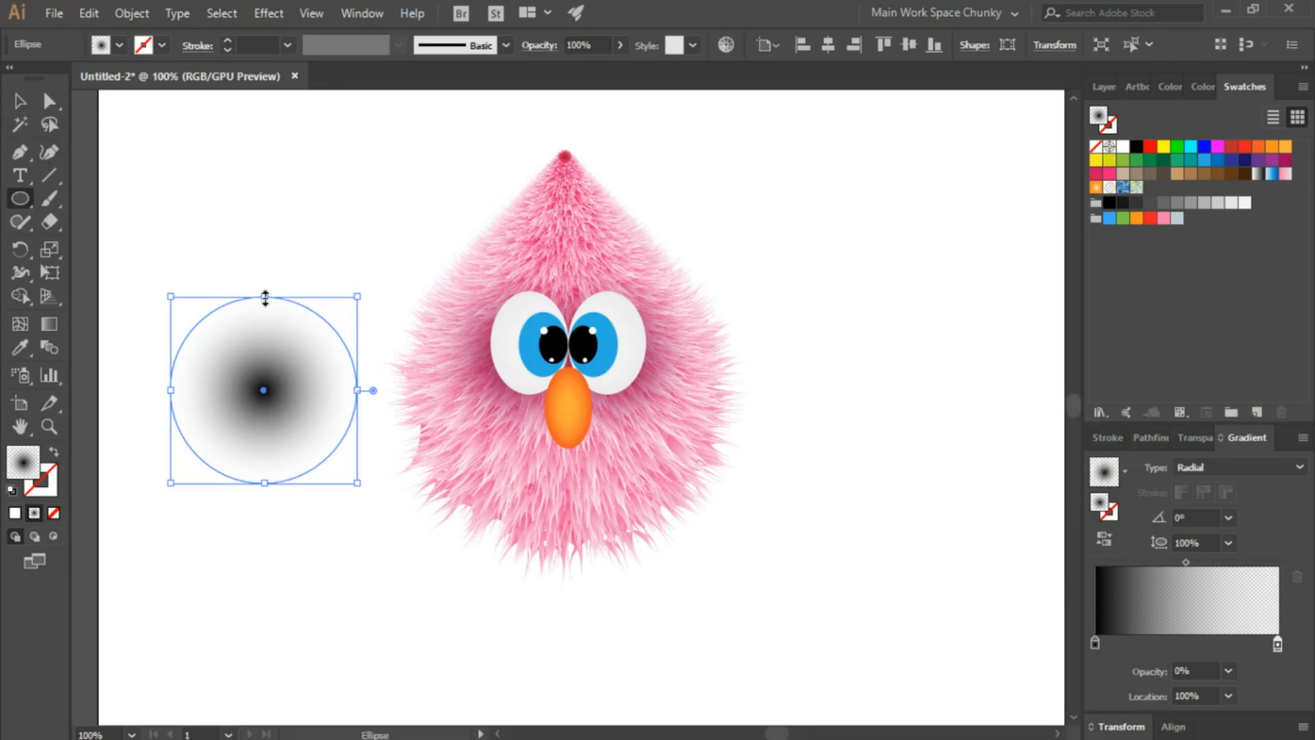
left_click_drag(265, 297, 267, 459)
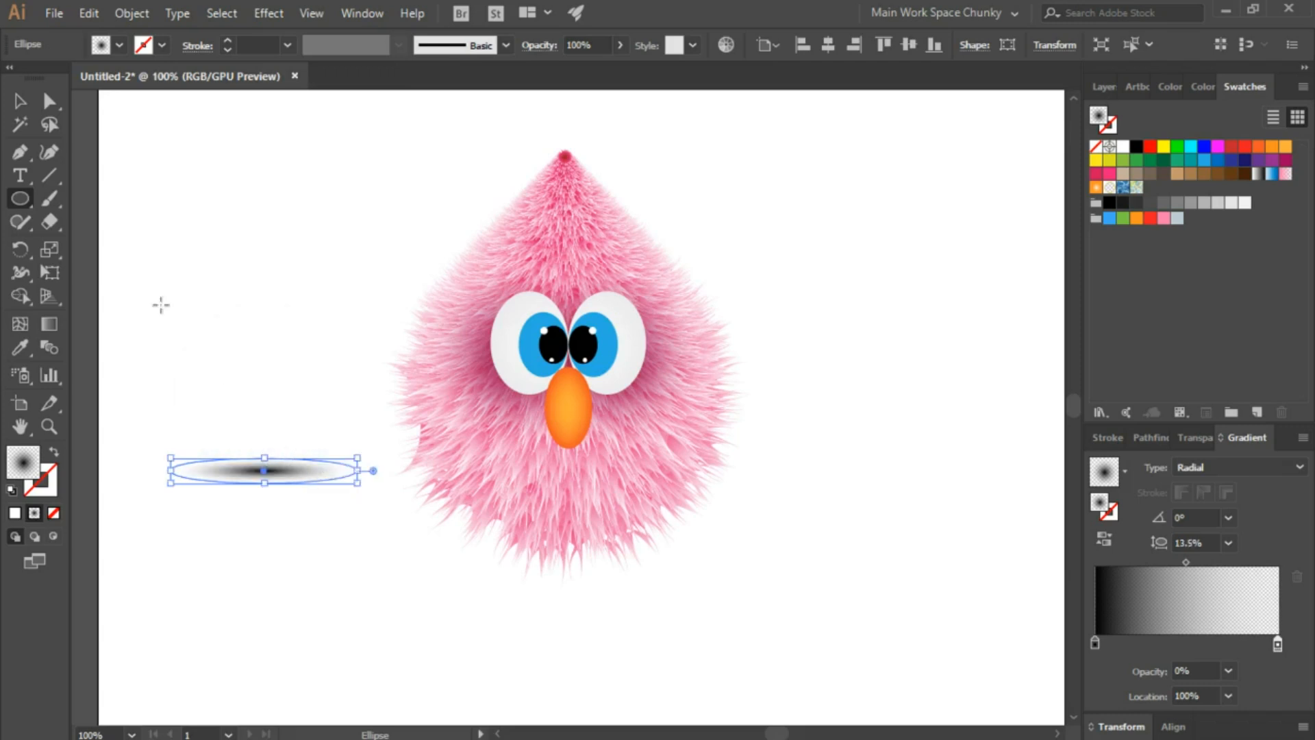
left_click(20, 101)
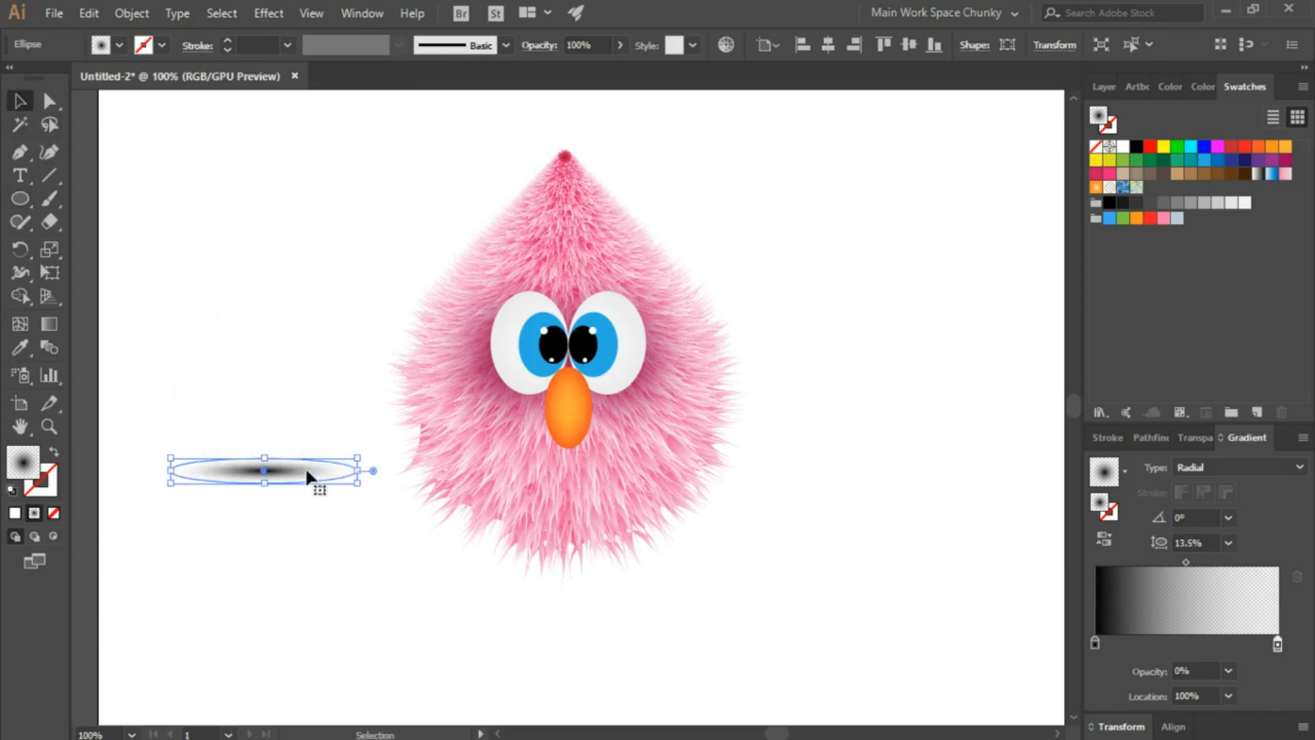
Place the shadow ellipse centred just below the furry character and enlarge it proportionally.
left_click_drag(306, 473, 701, 614)
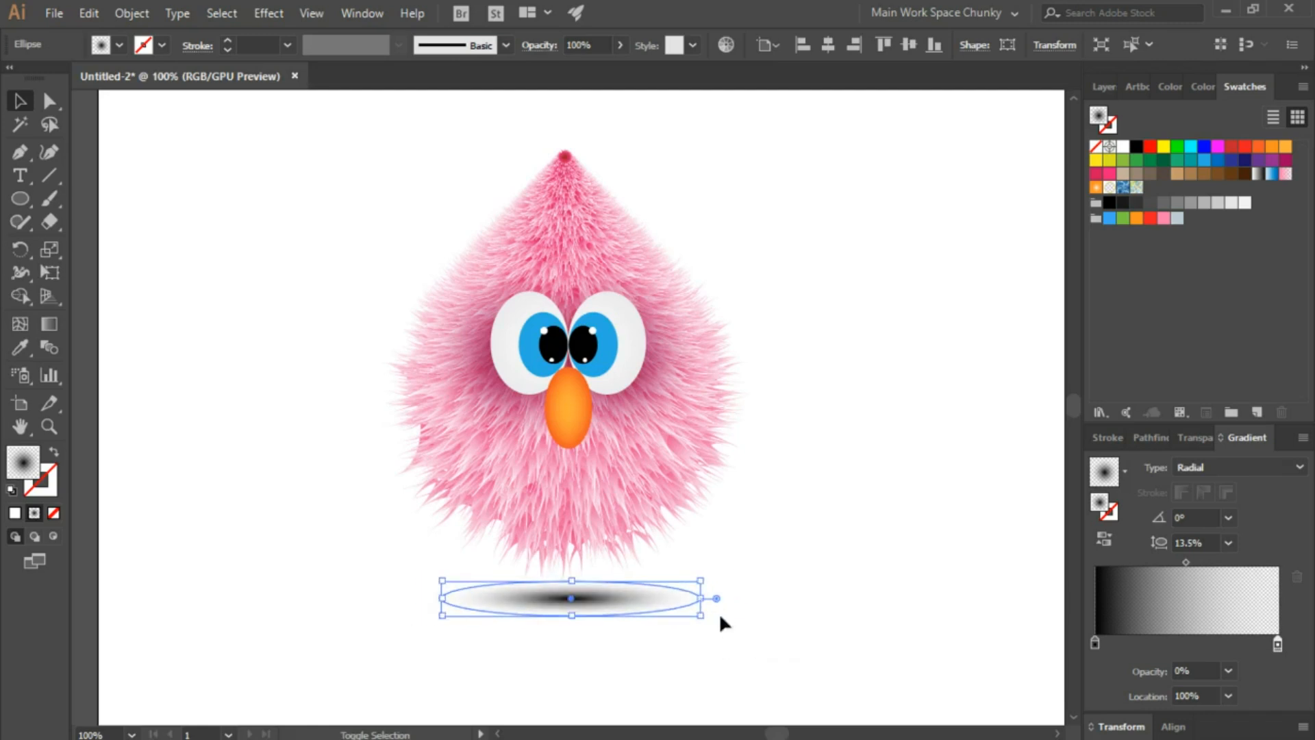
left_click(789, 644)
Move the whole character together with its shadow slightly down on the artboard.
key("ctrl+minus")
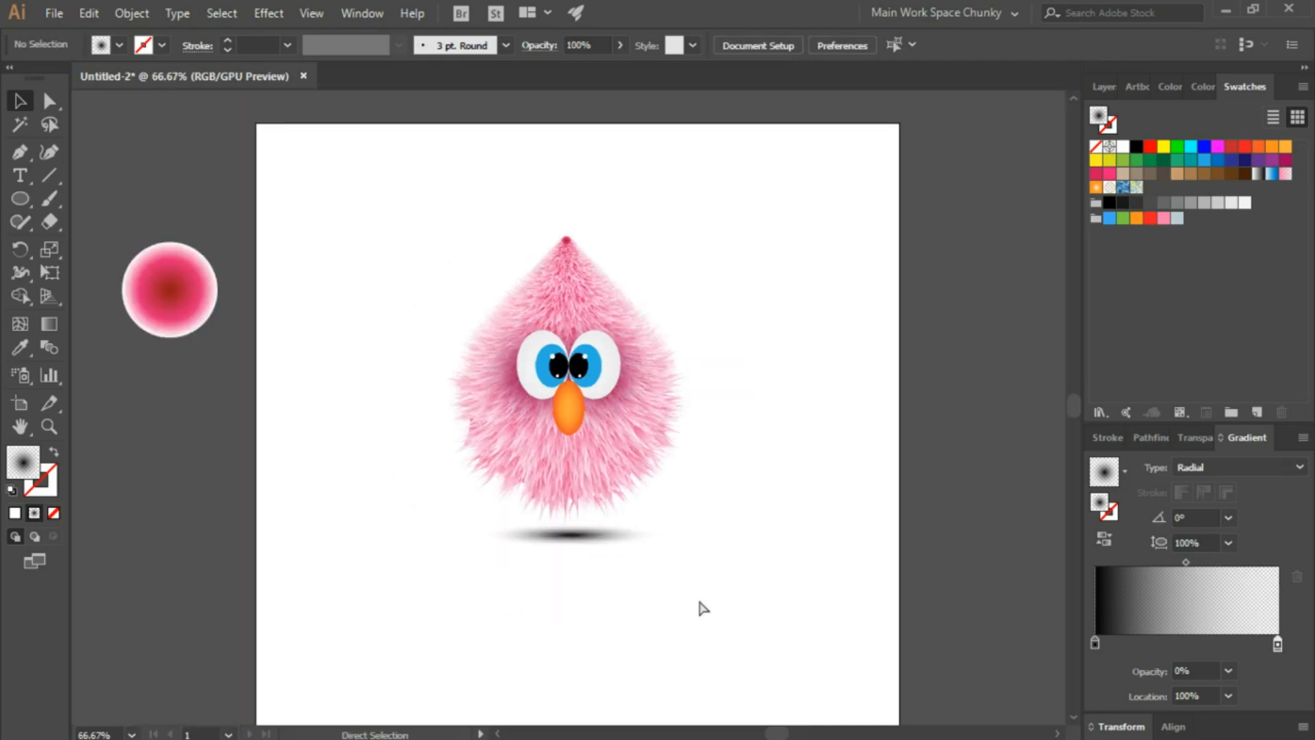
key("ctrl+minus")
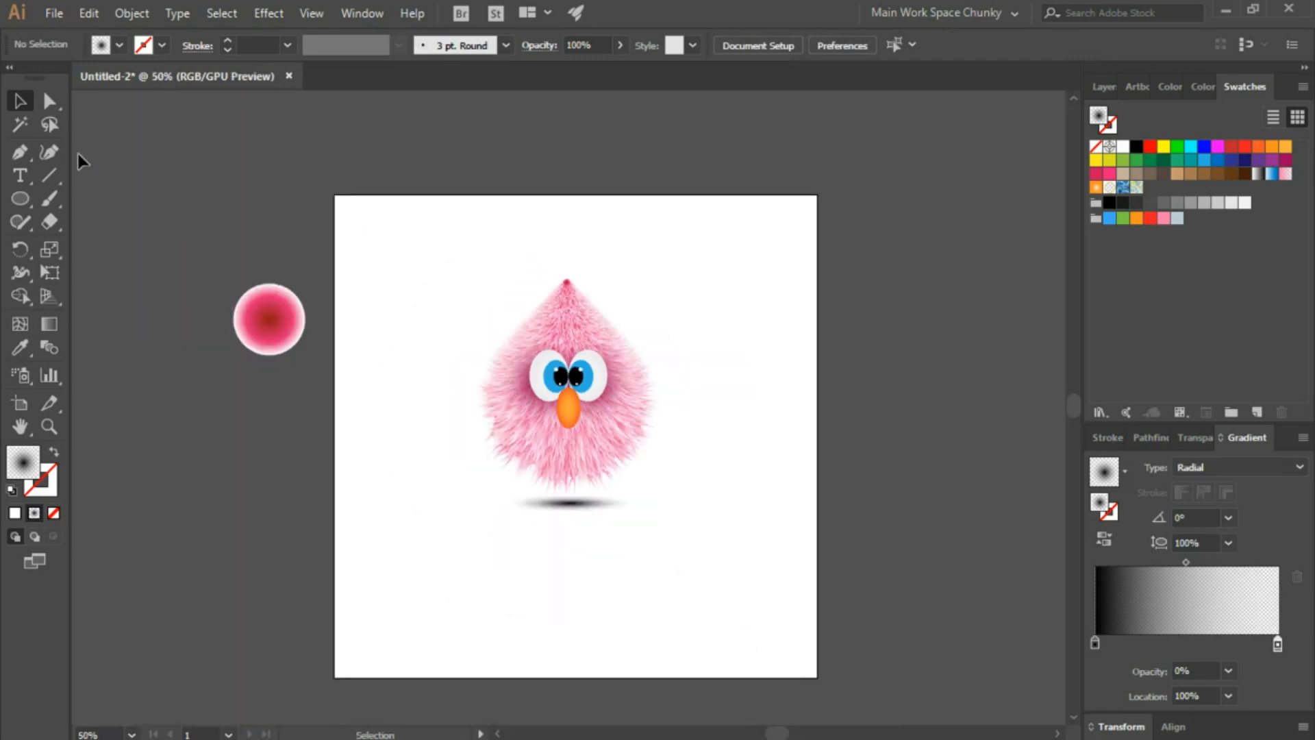
left_click_drag(418, 226, 713, 562)
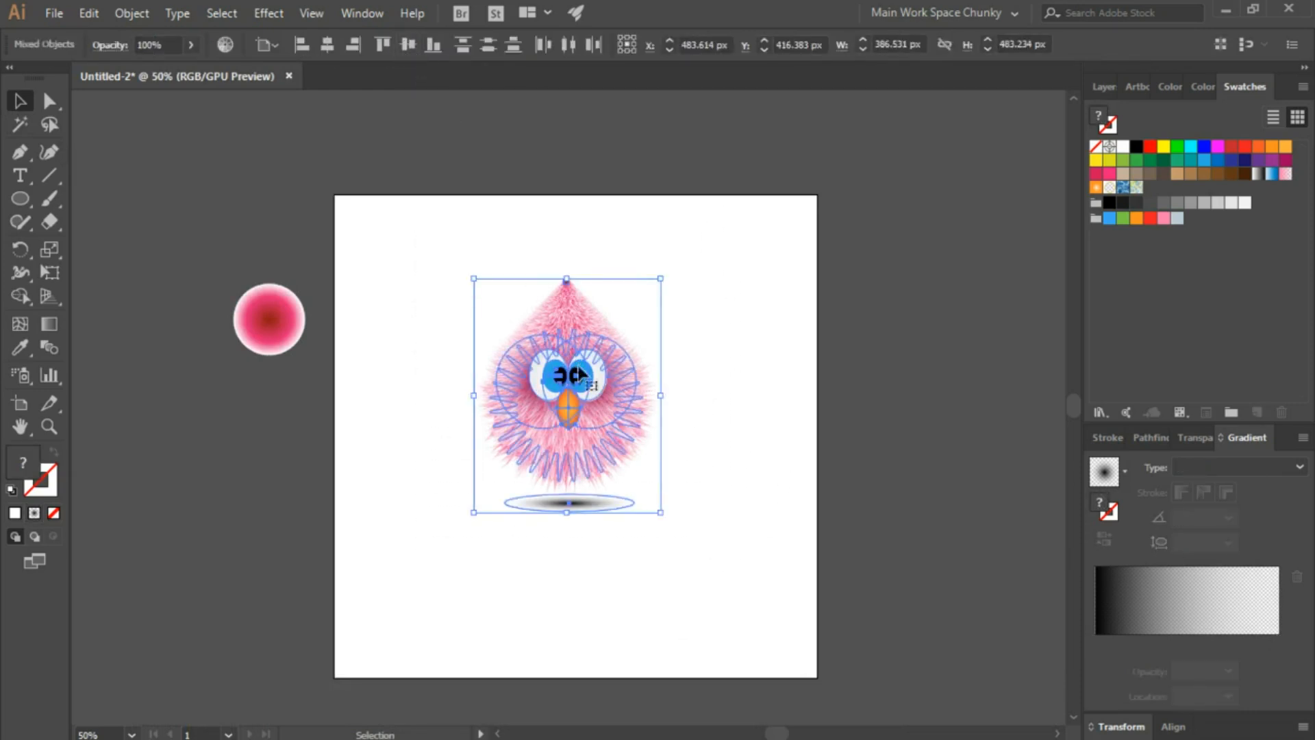
left_click_drag(584, 398, 590, 432)
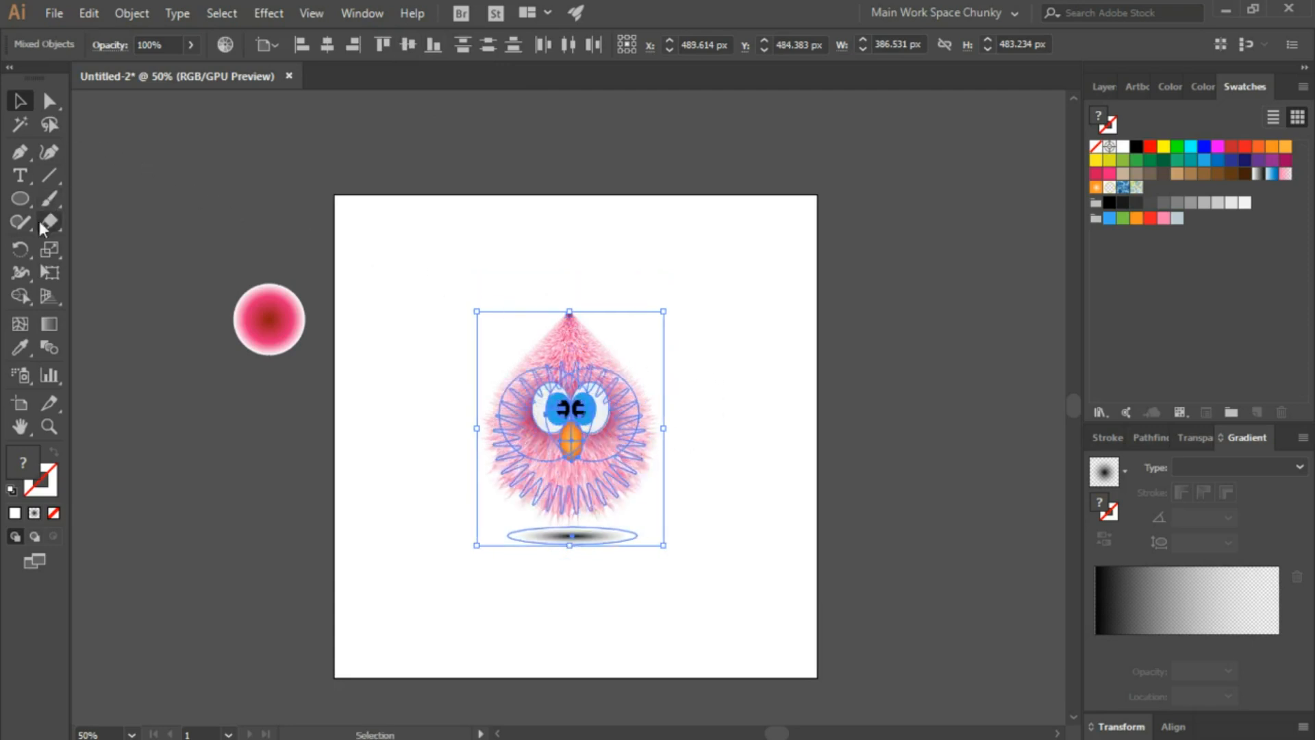
Draw a rectangle covering the entire artboard, snapped to its corners with Smart Guides, and fill it with the orange swatch.
left_click(21, 200)
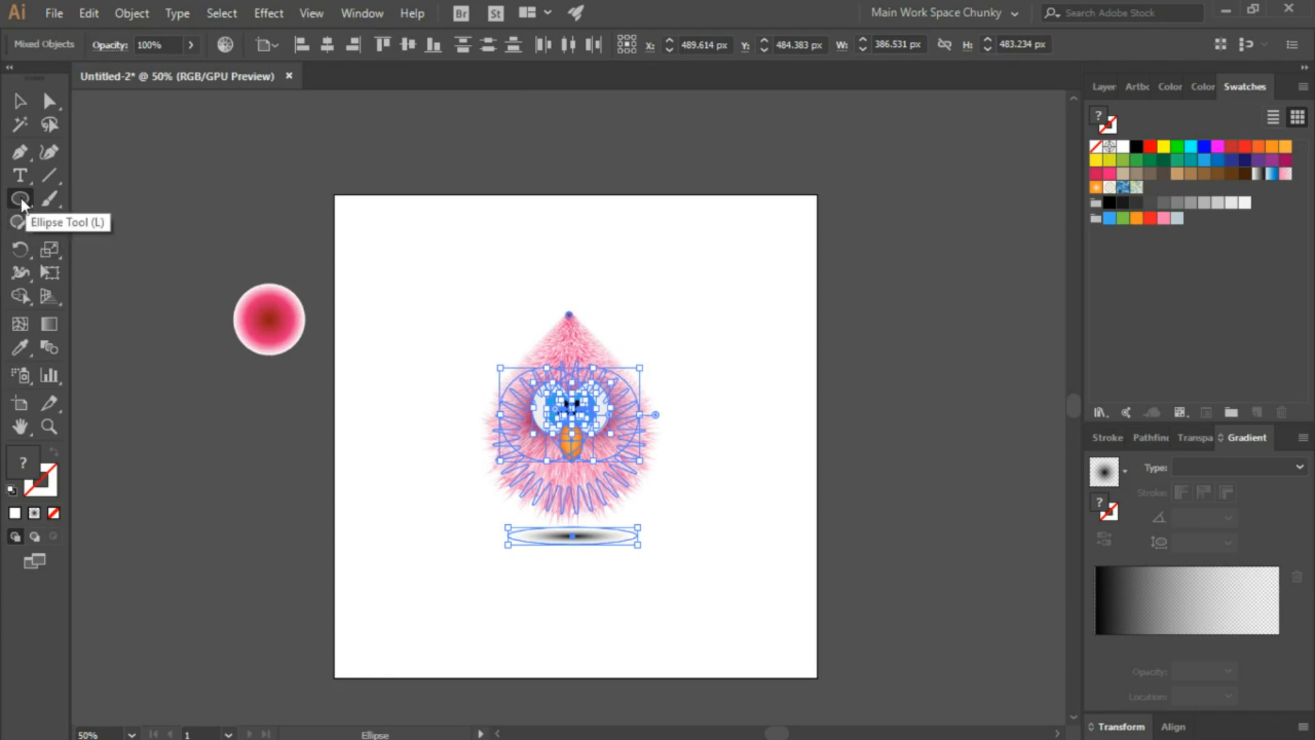
left_click_drag(23, 200, 89, 200)
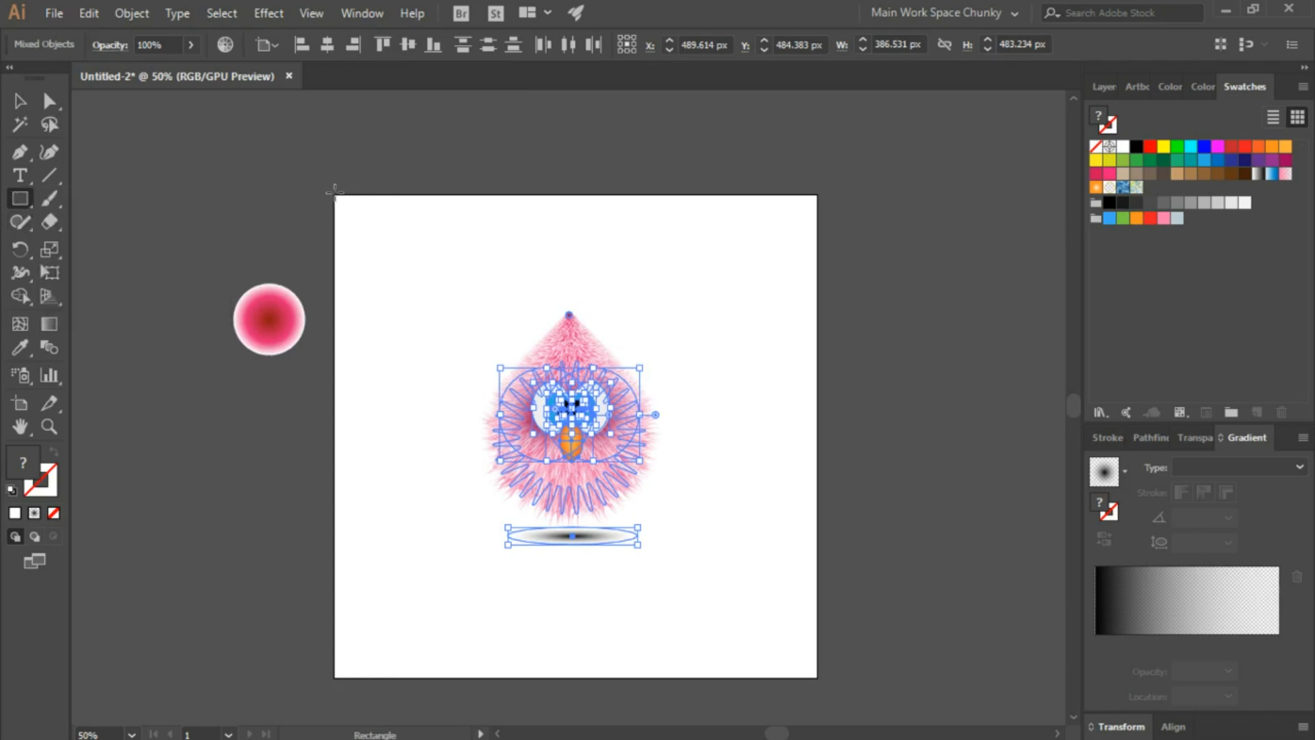
left_click(322, 13)
left_click(454, 550)
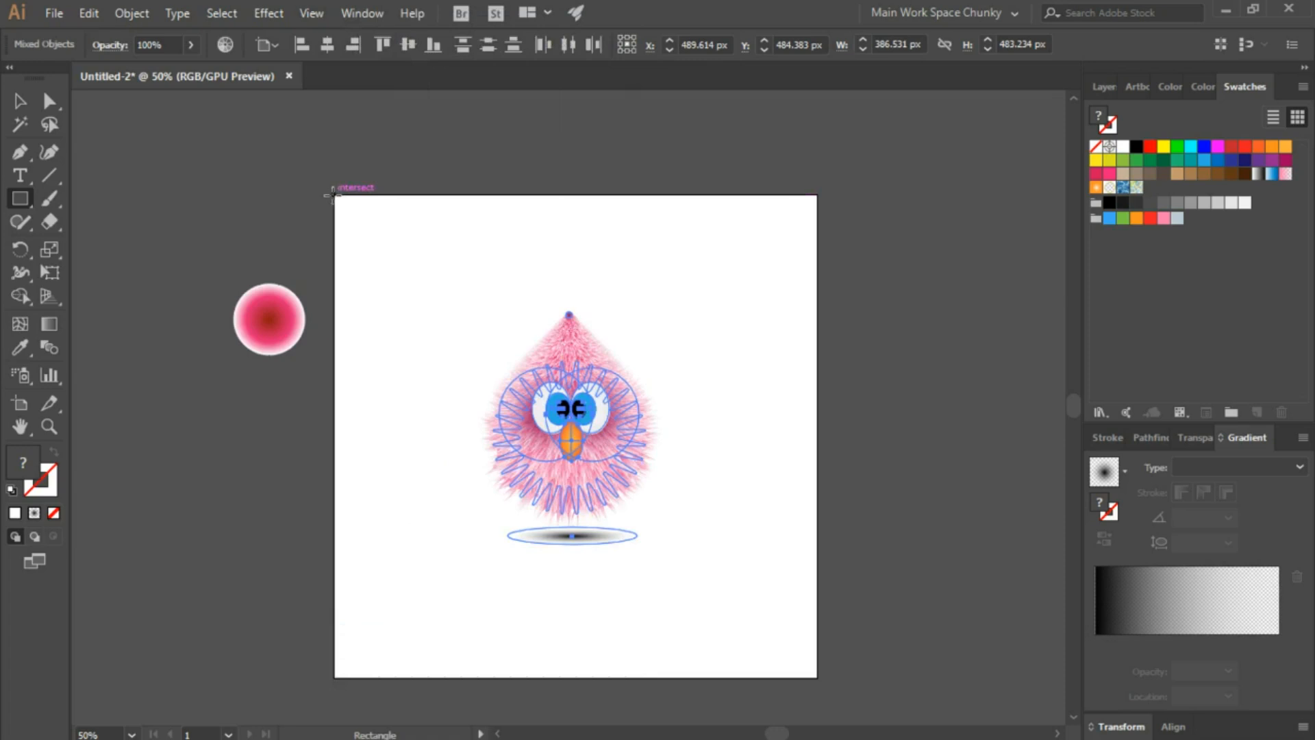
left_click_drag(335, 196, 816, 679)
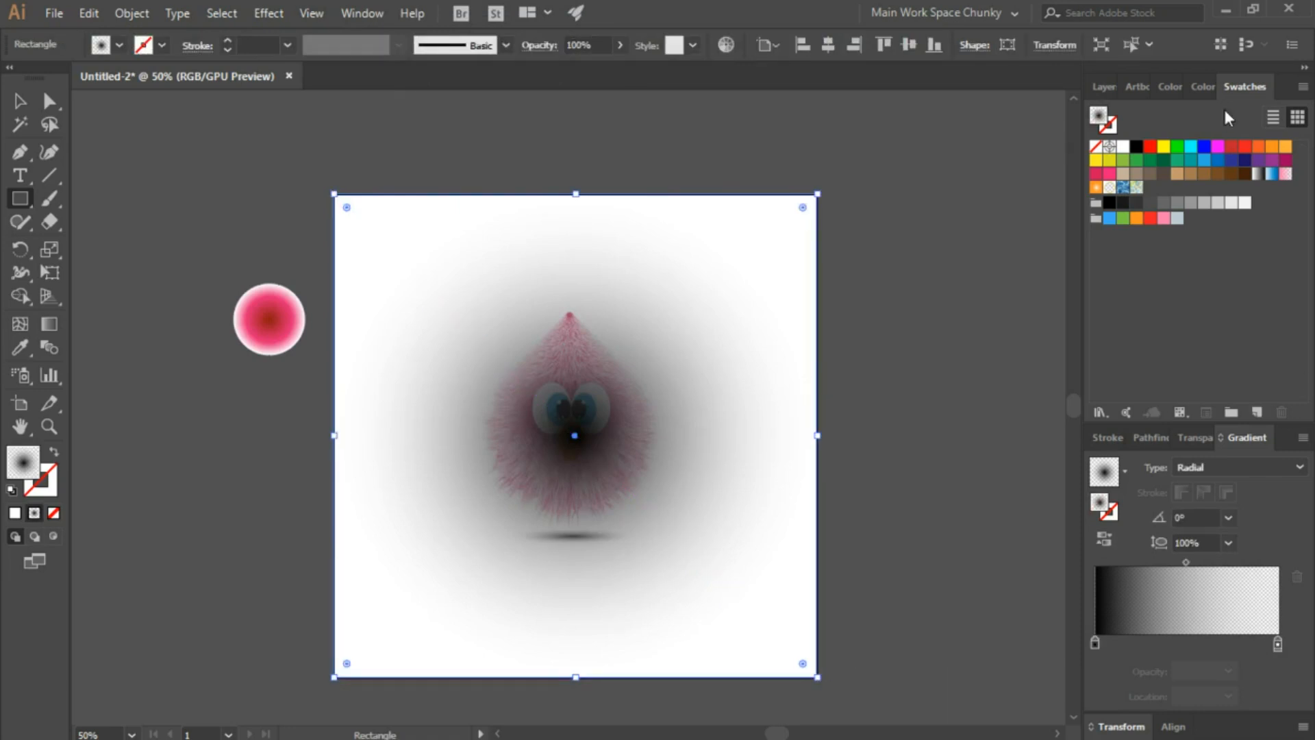
left_click(1274, 146)
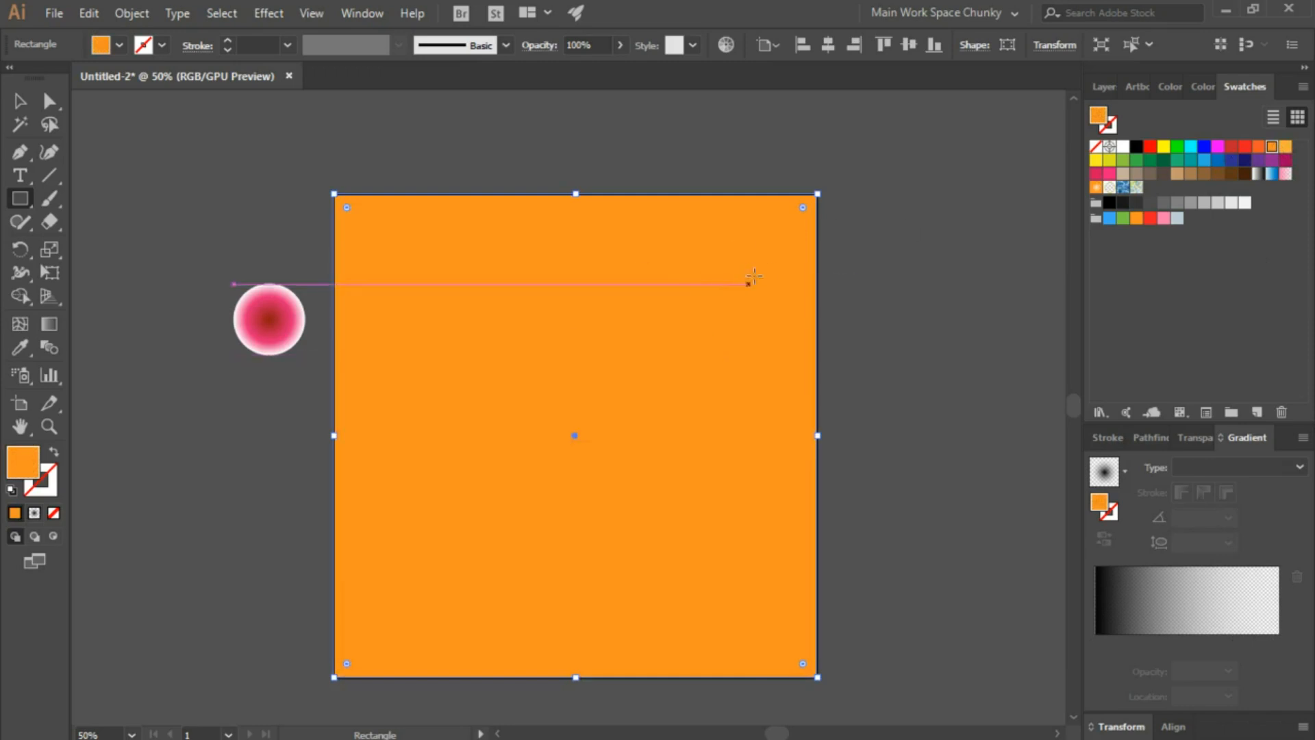
Send the orange background rectangle to the back, behind the character and its shadow.
right_click(759, 244)
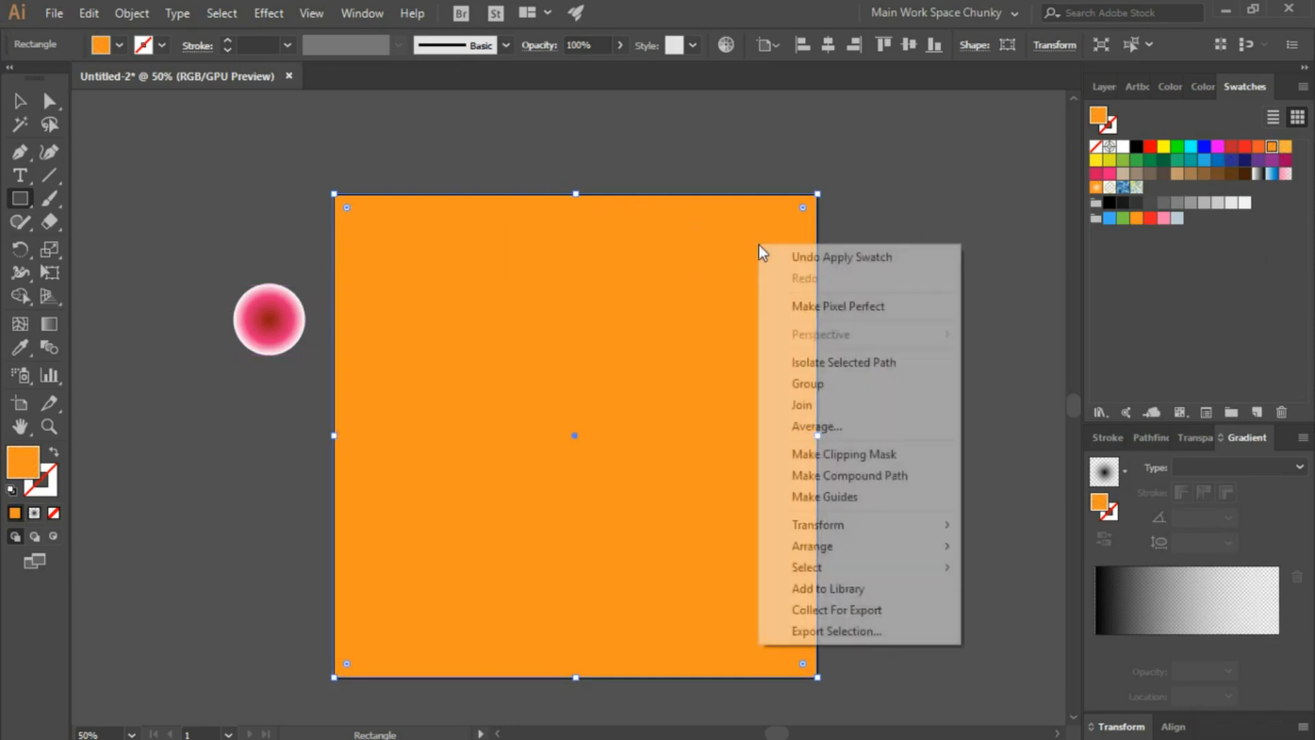
mouse_move(845, 556)
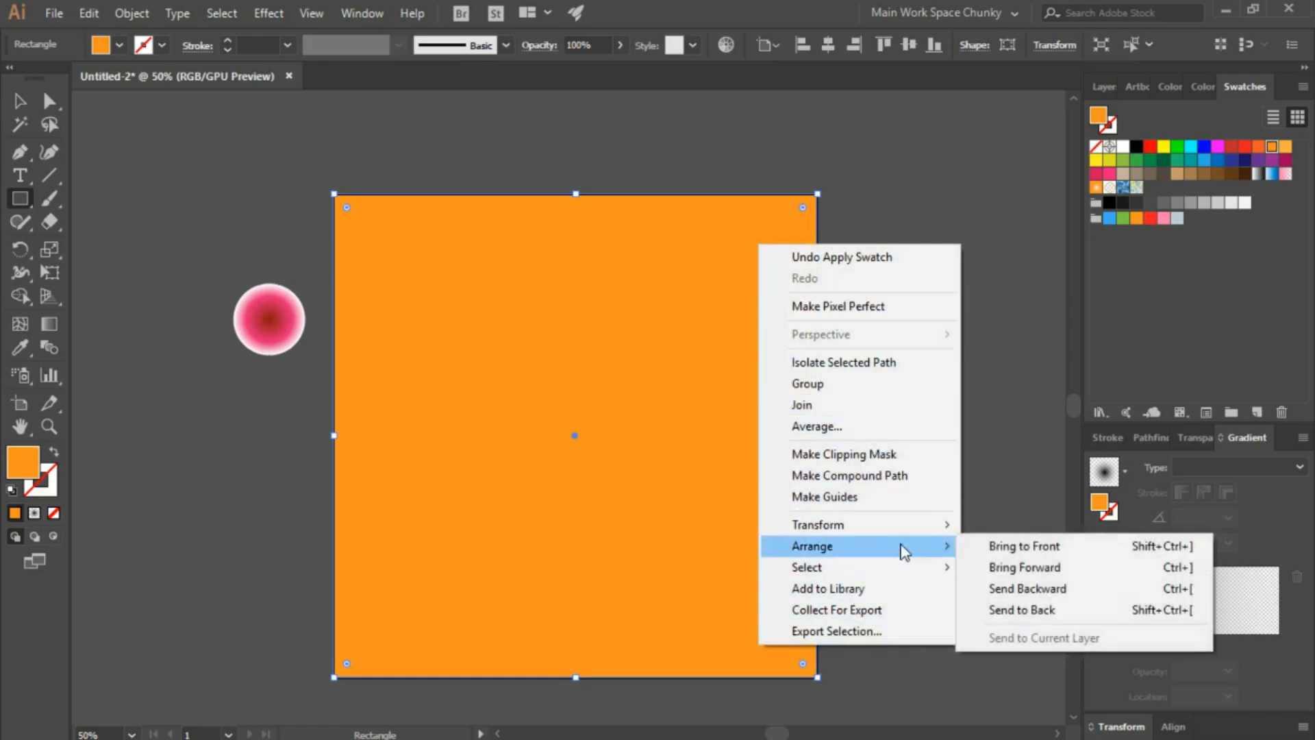
left_click(1063, 615)
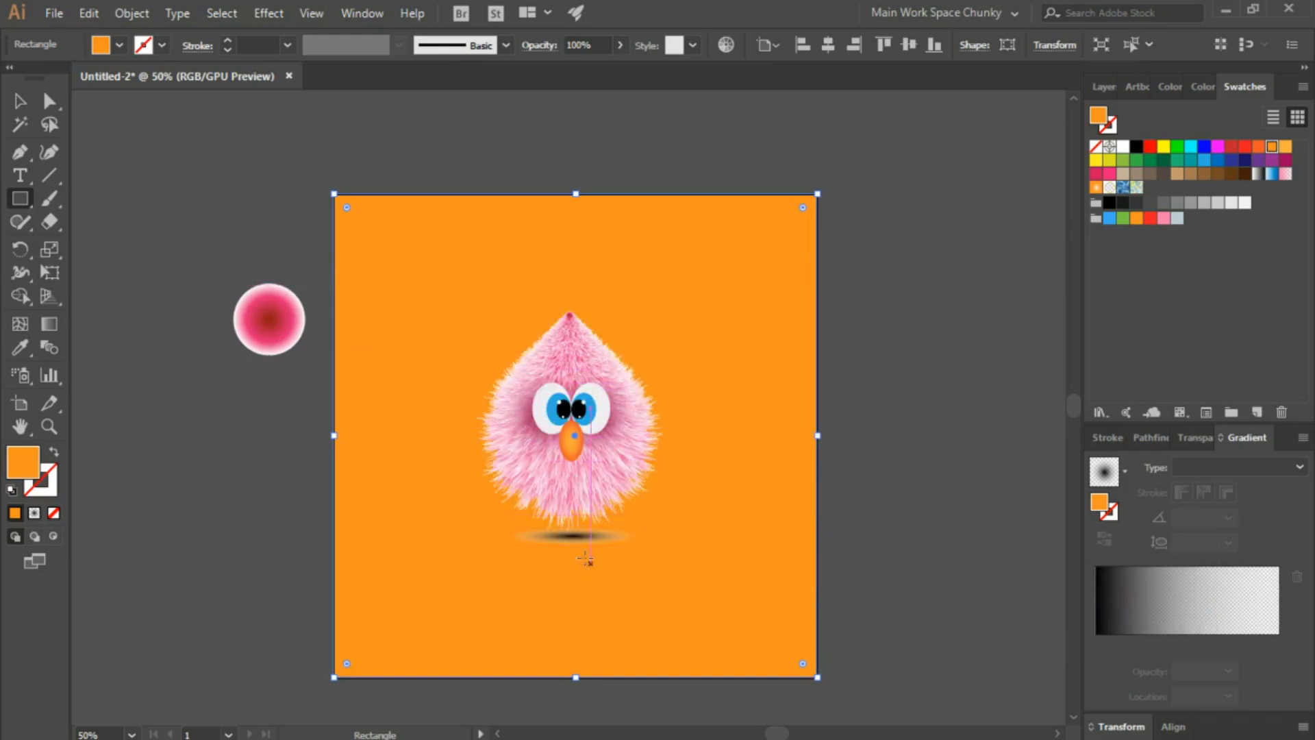
Set the shadow ellipse's blending mode to Multiply.
left_click(20, 103)
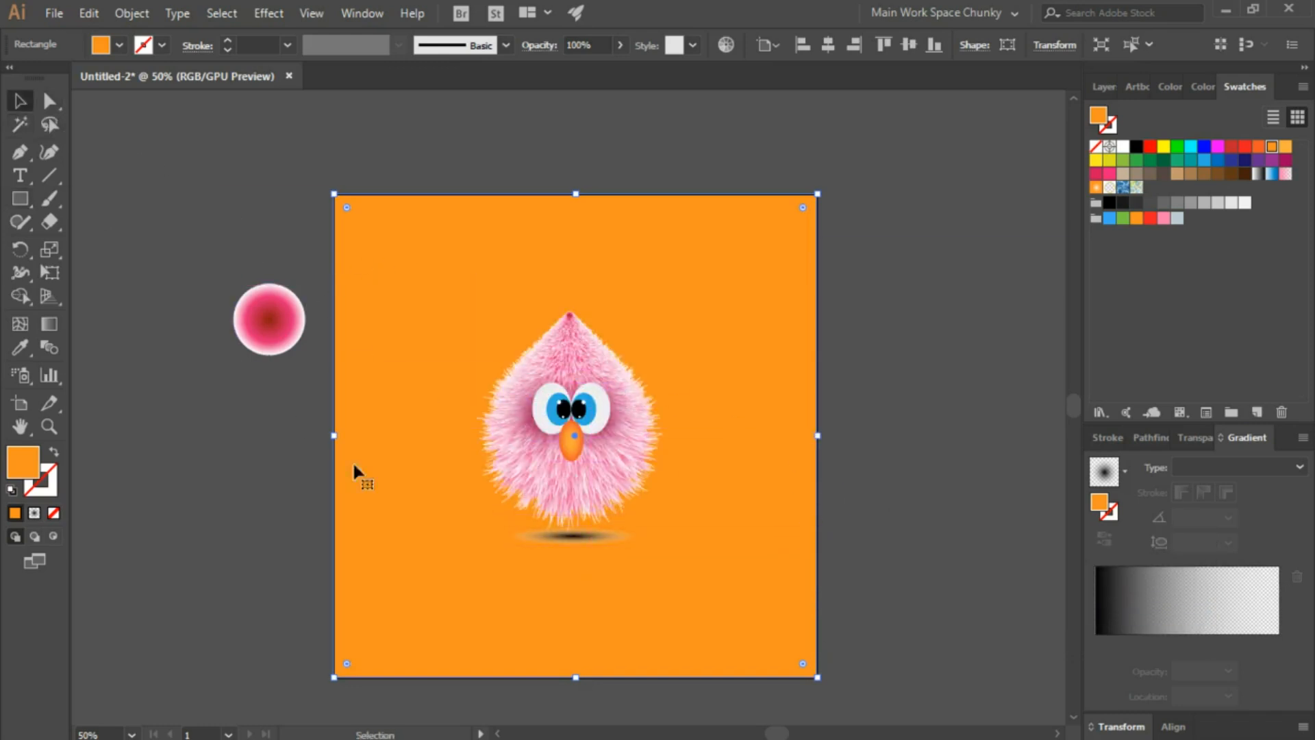
left_click(558, 546)
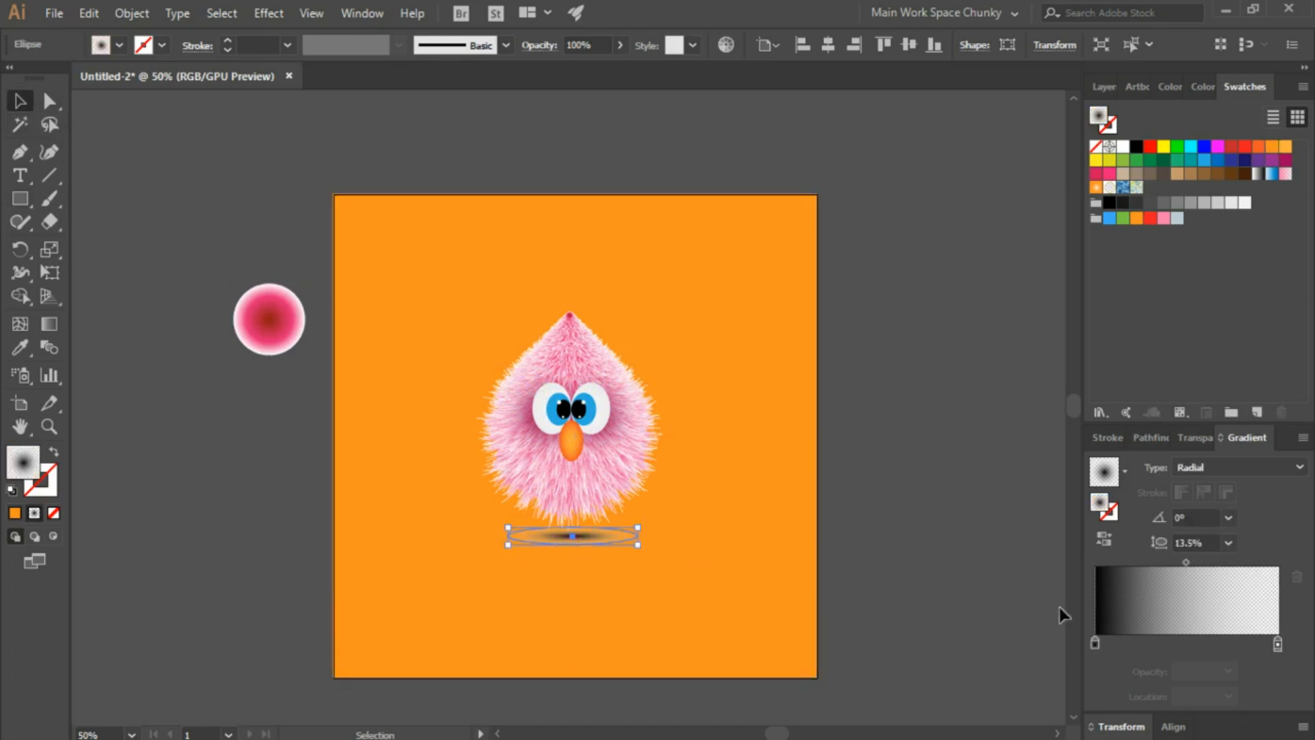
left_click(1185, 437)
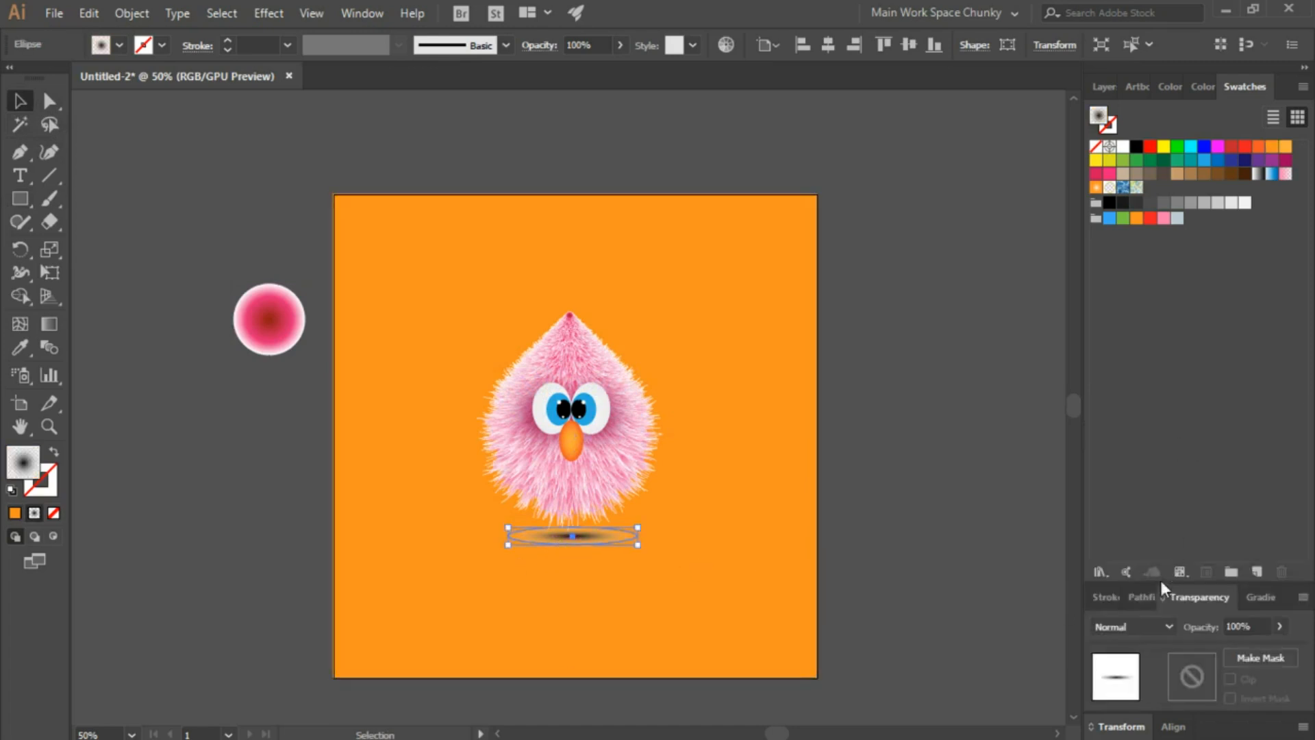
left_click(1150, 628)
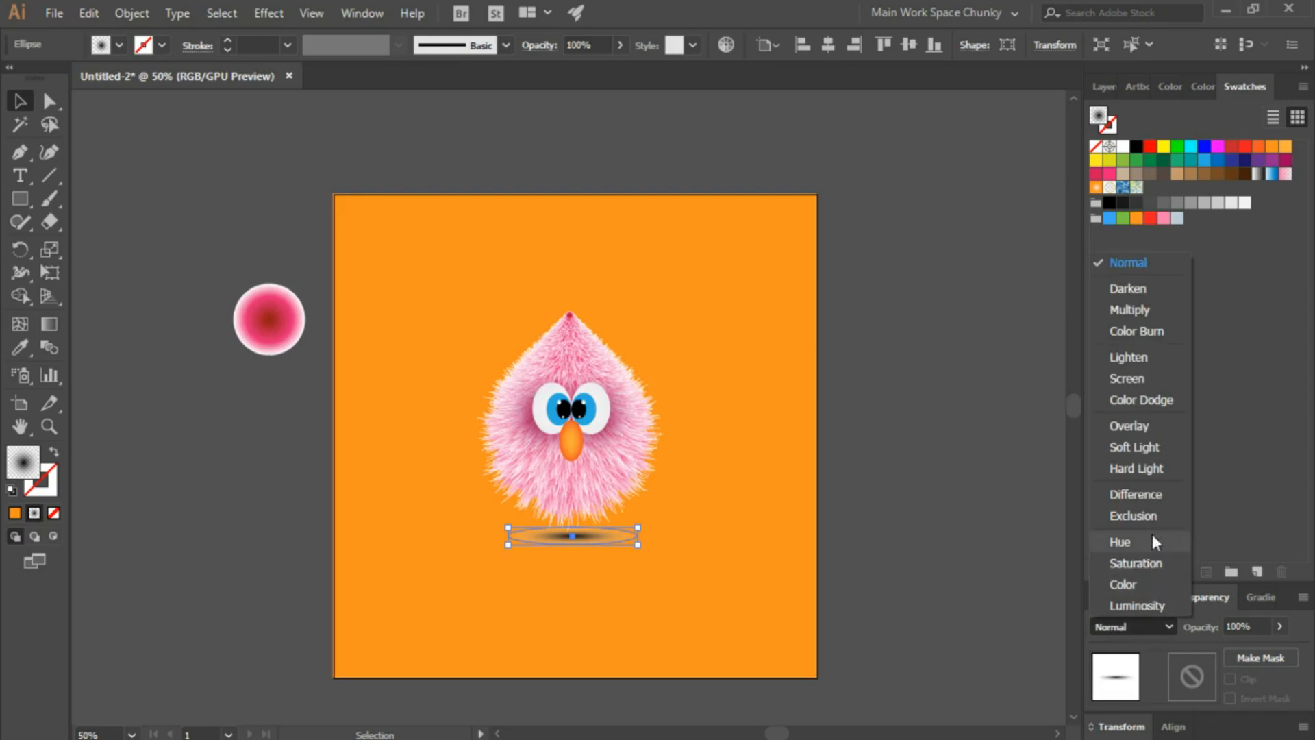
left_click(1137, 311)
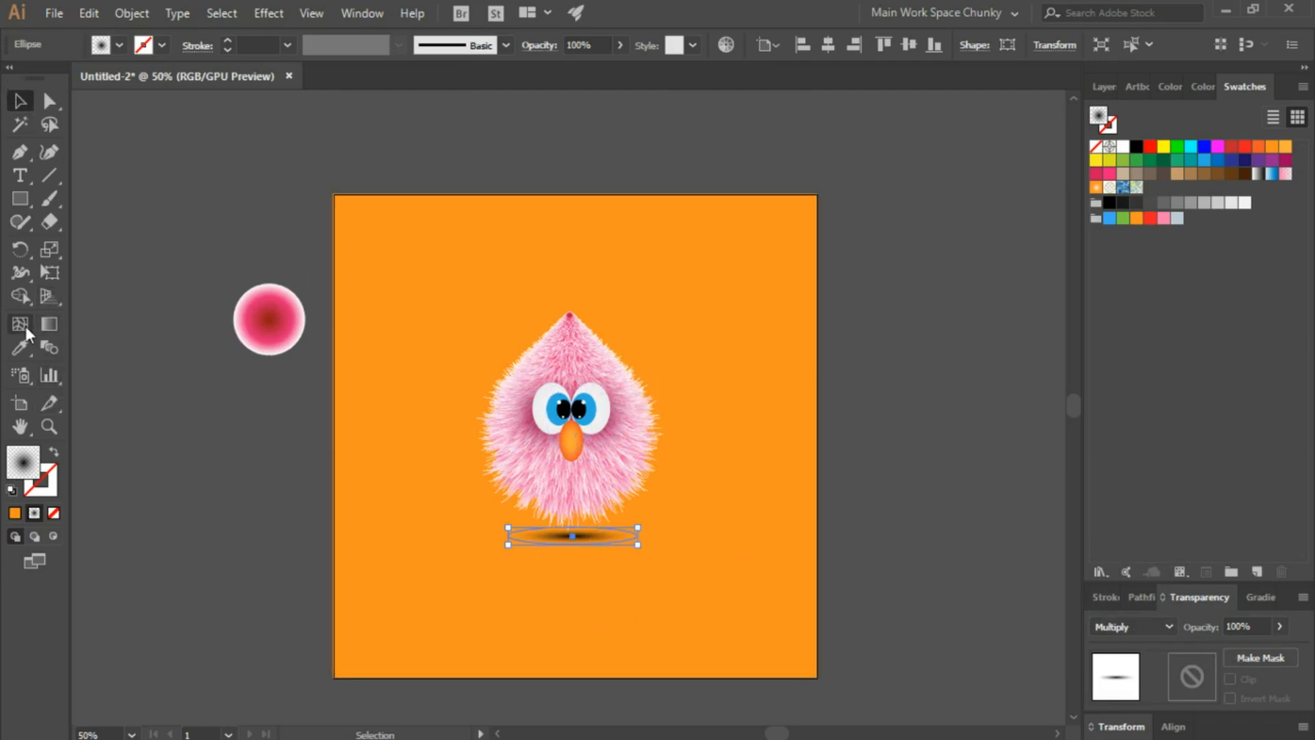
Draw a large circle from the character's centre out beyond the artboard and change its radial gradient's black centre stop to white.
left_click(20, 199)
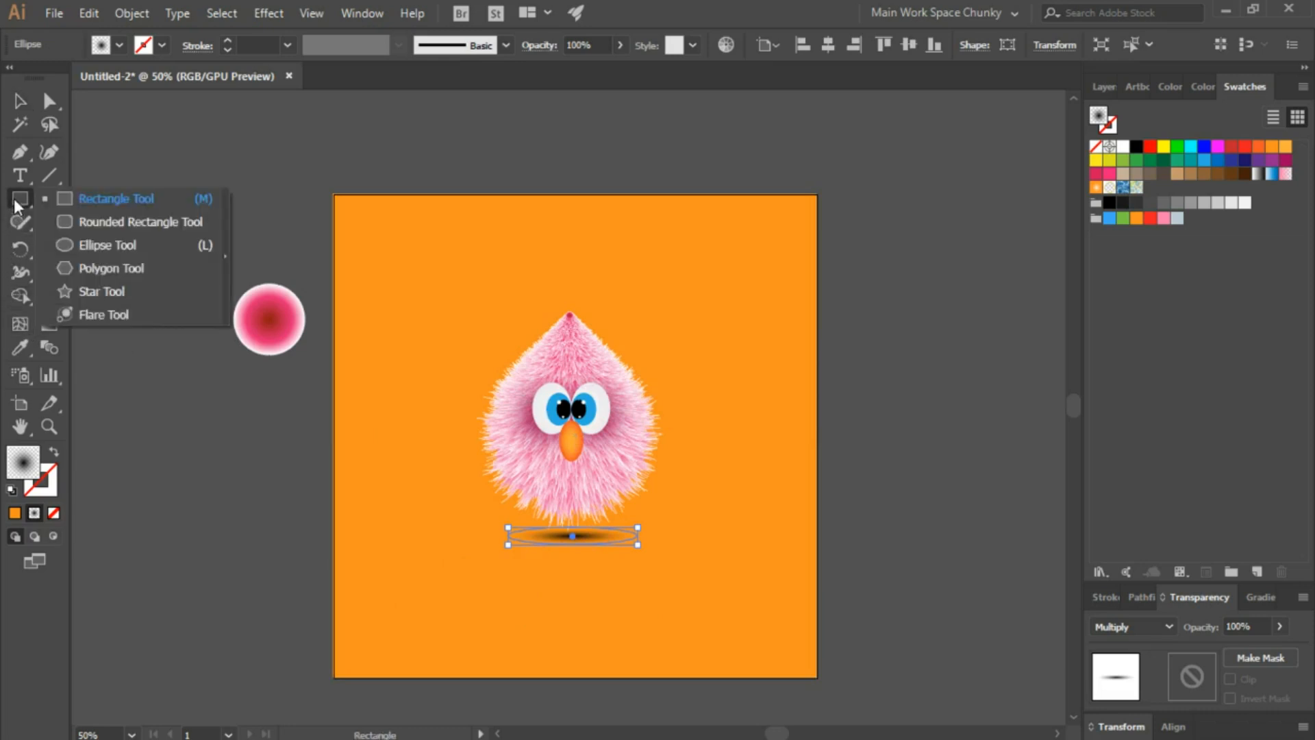
left_click(92, 245)
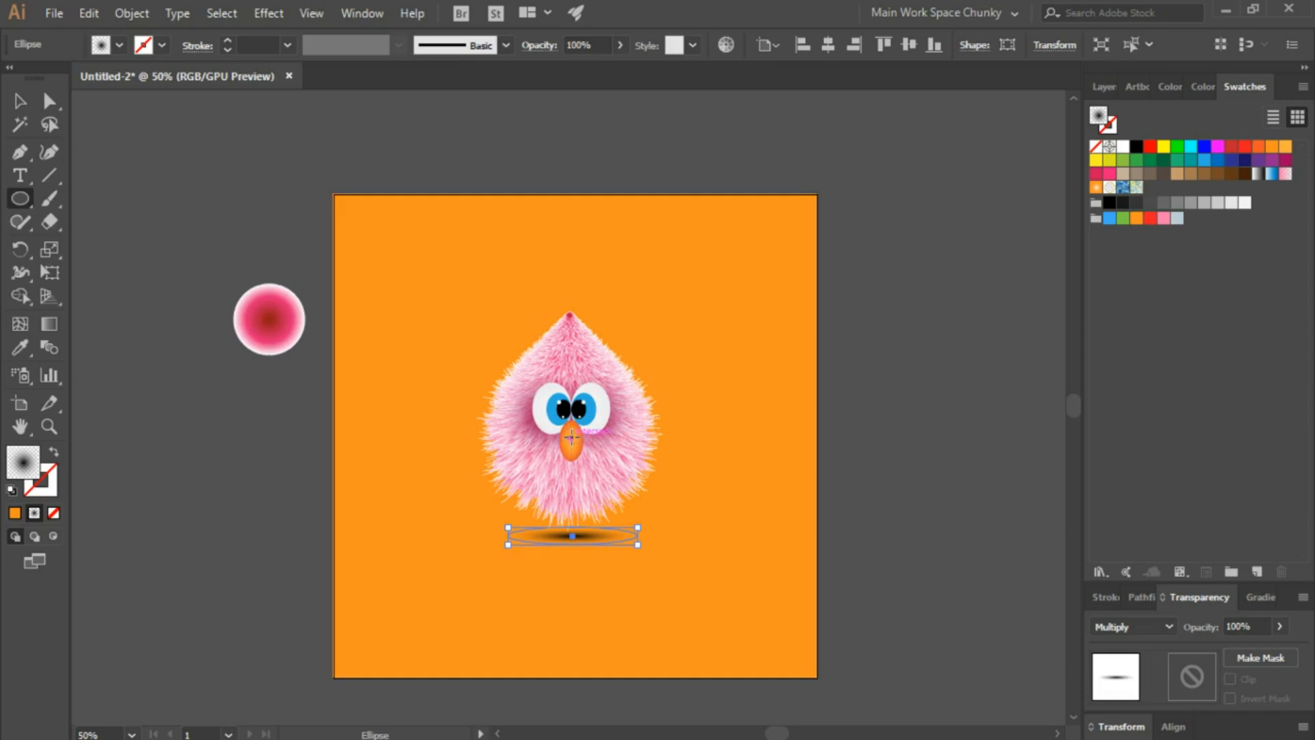
left_click_drag(570, 437, 271, 210)
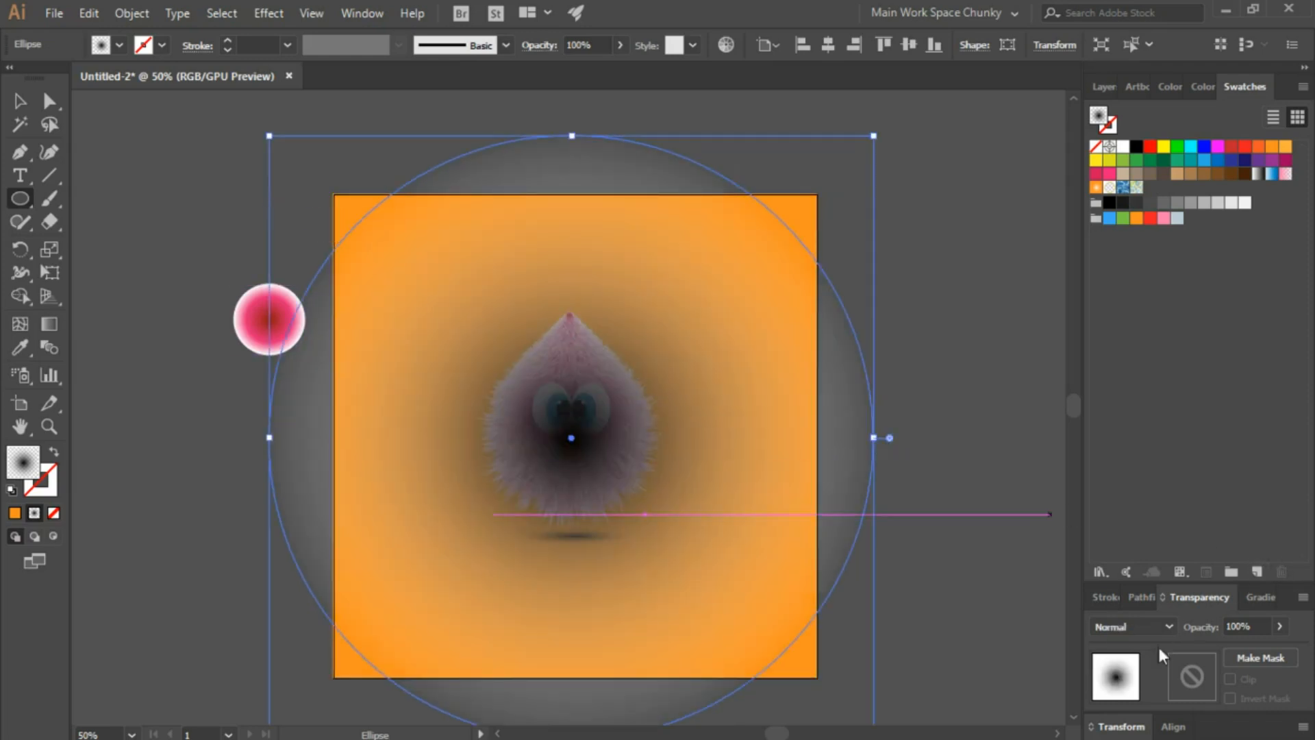
left_click(1259, 597)
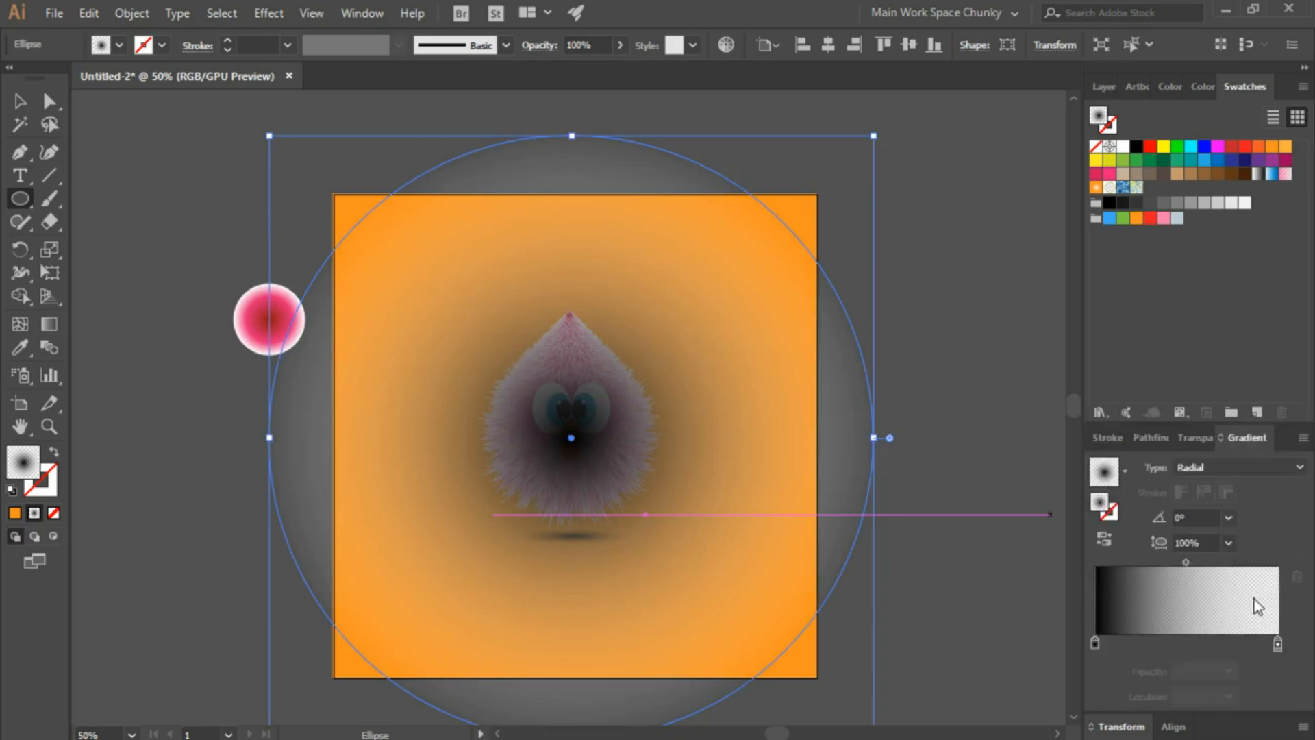
double_click(1094, 645)
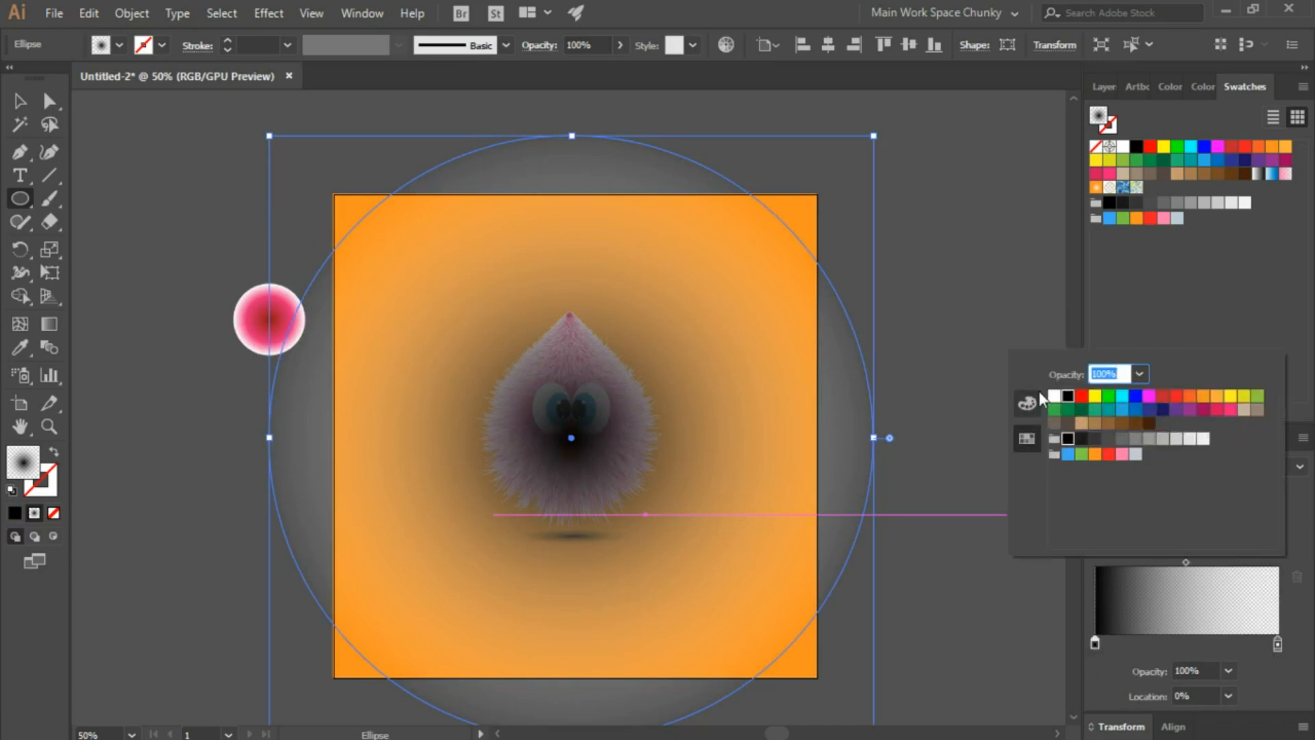
left_click(1054, 397)
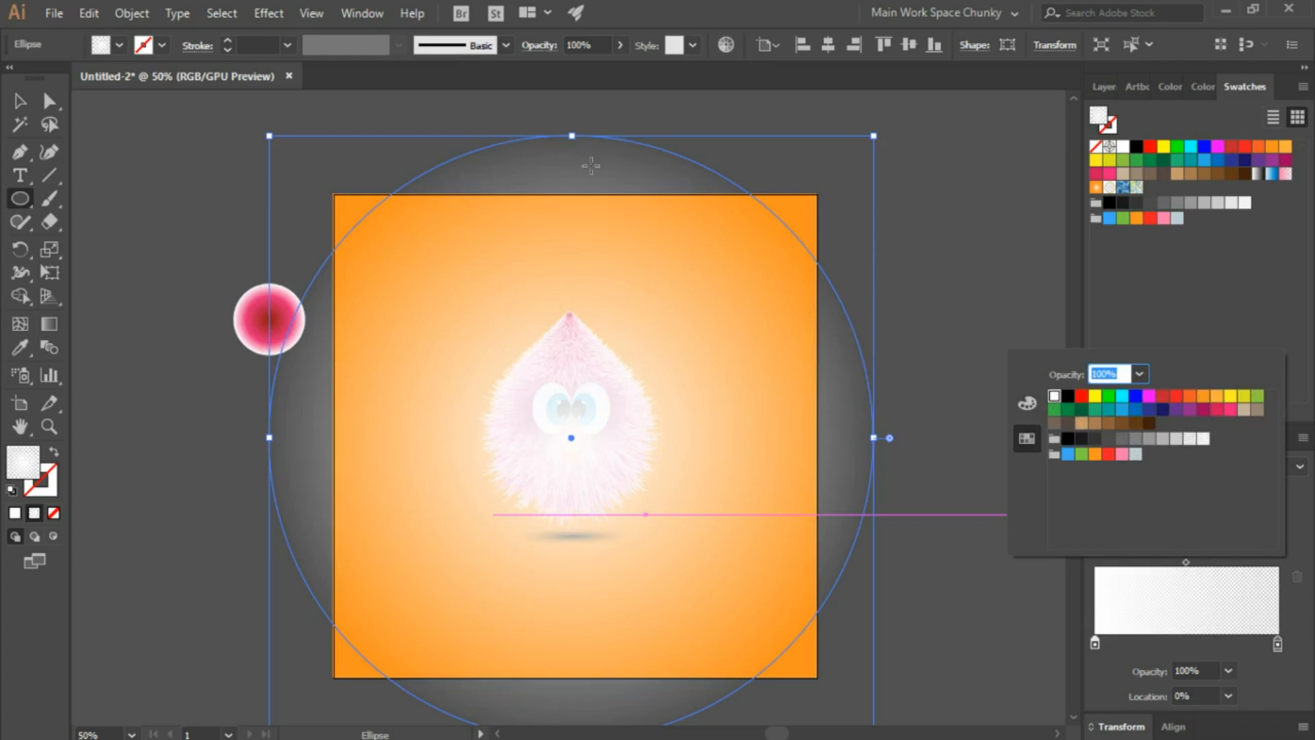
Send the white gradient circle to the back and bring it forward to just above the orange background.
left_click(22, 104)
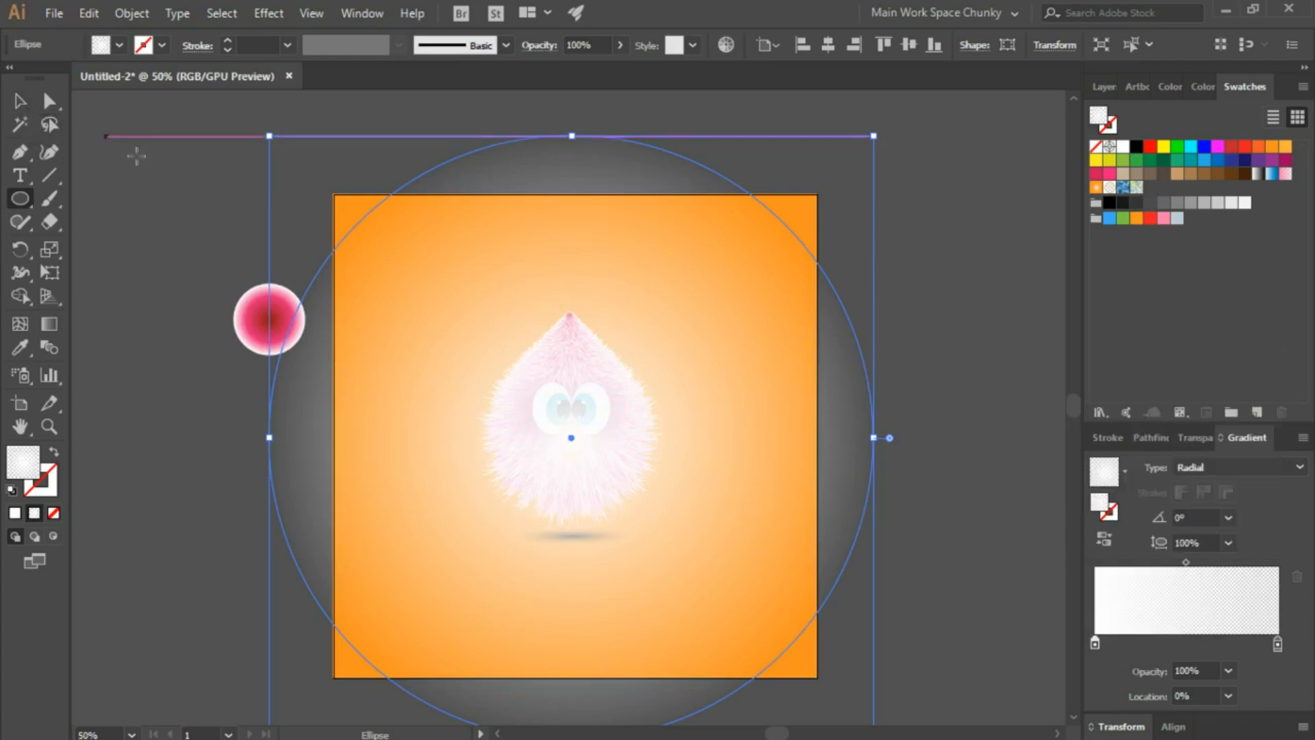
left_click(19, 103)
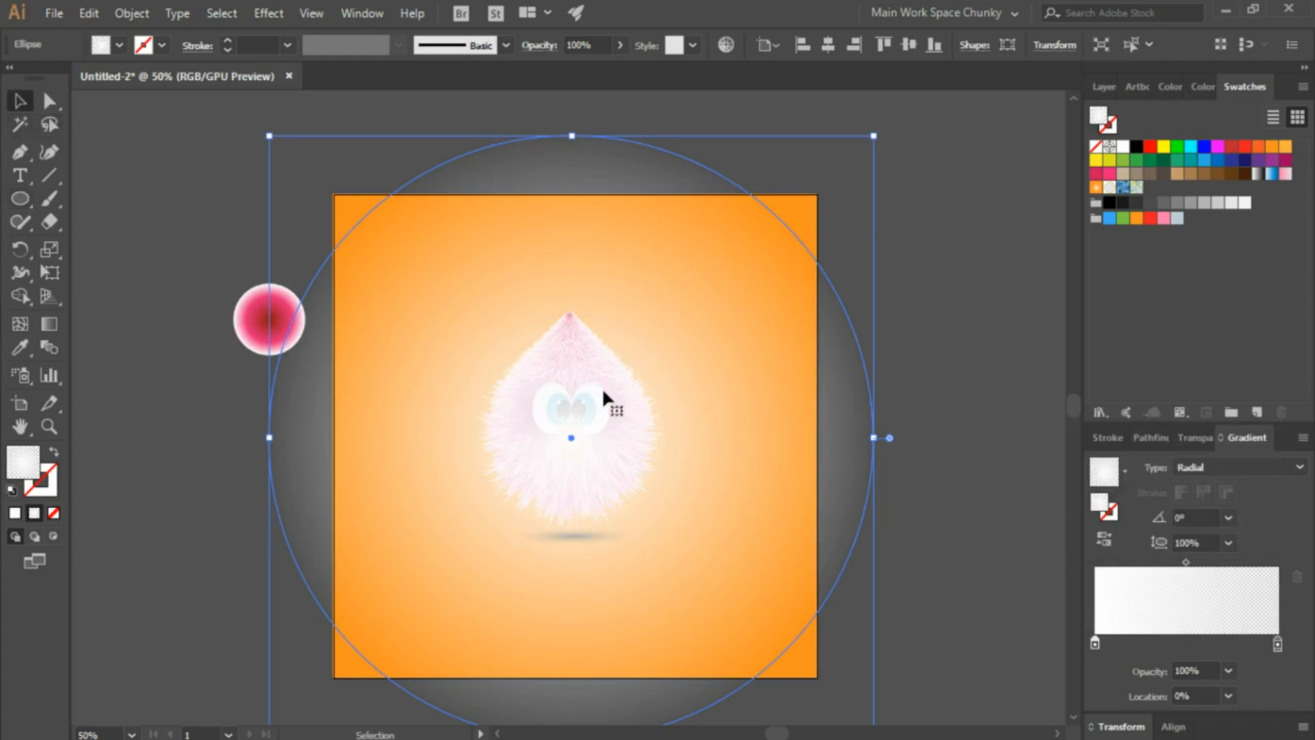
right_click(446, 400)
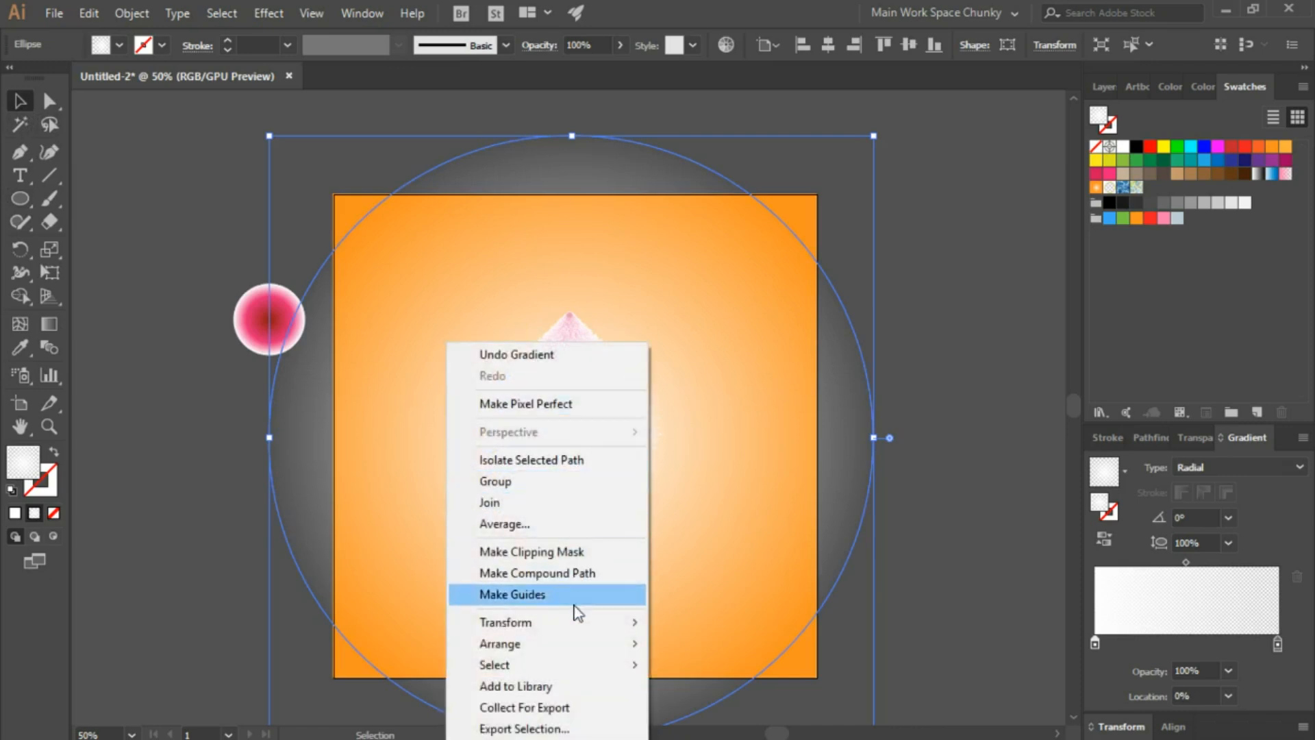
mouse_move(573, 646)
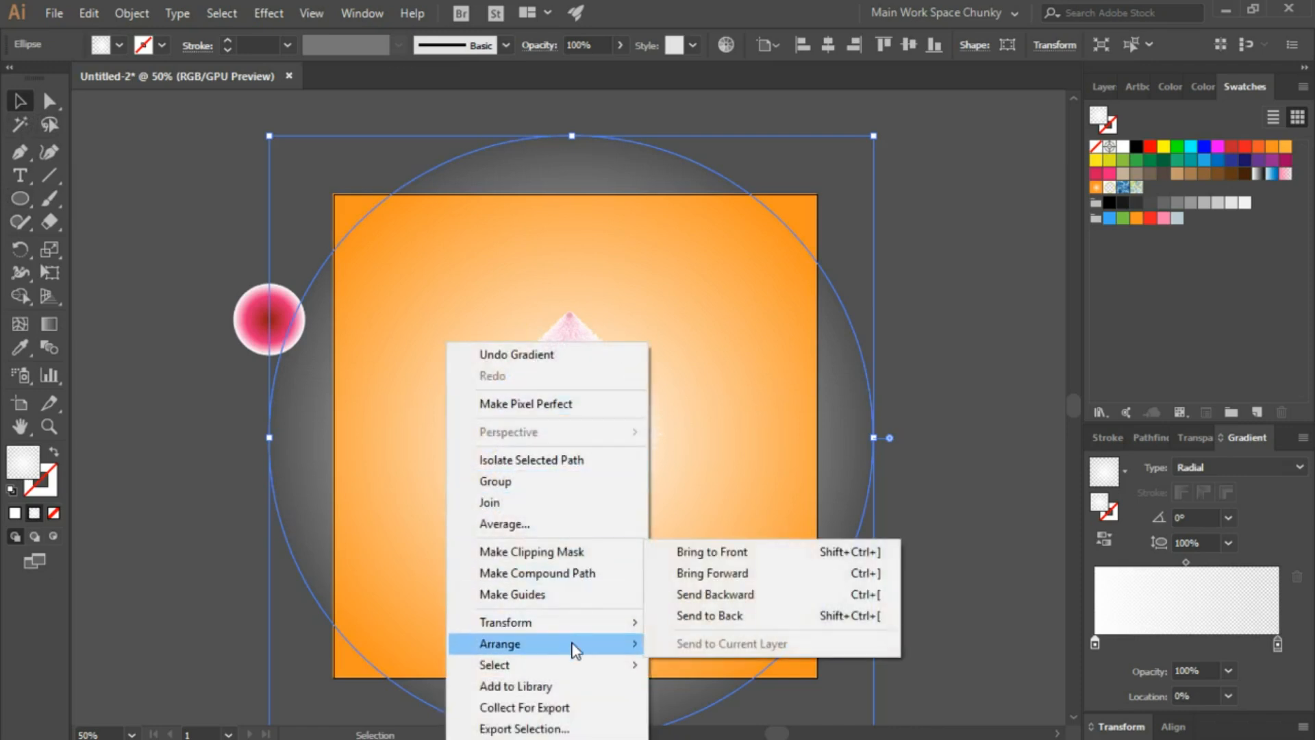
left_click(719, 620)
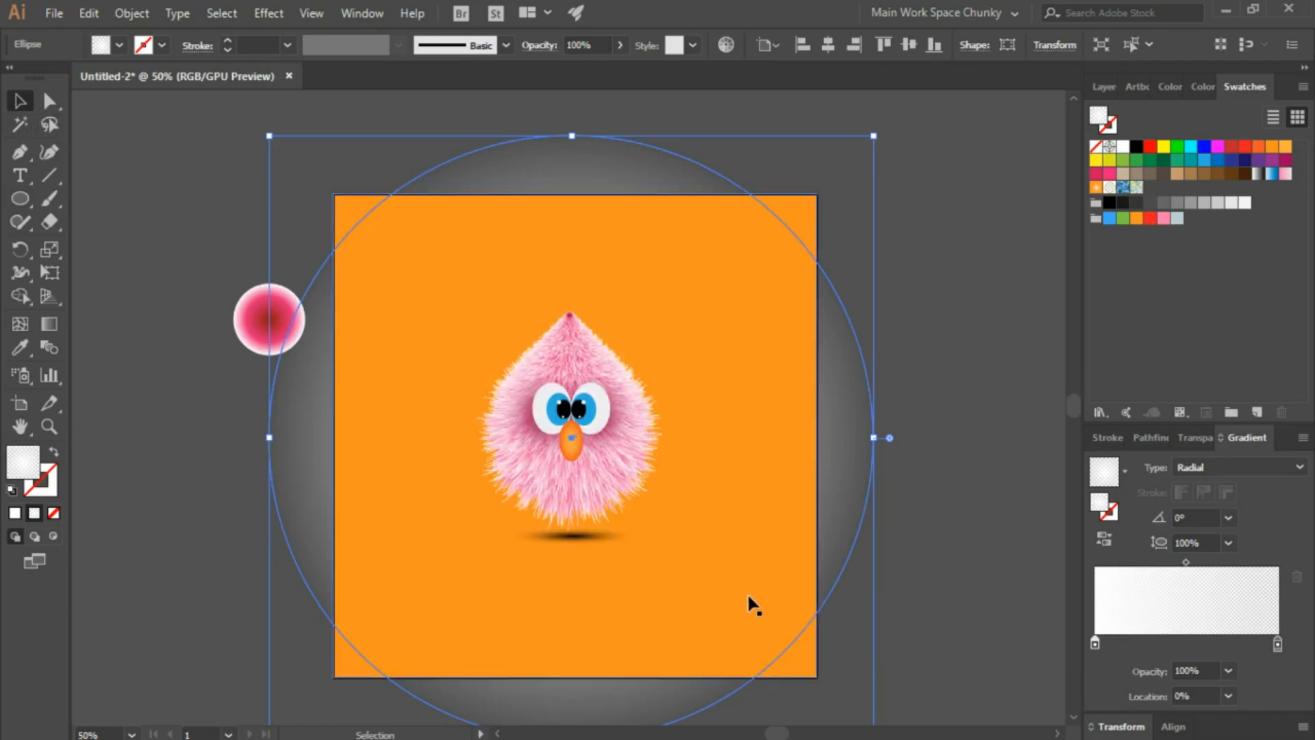
key("a")
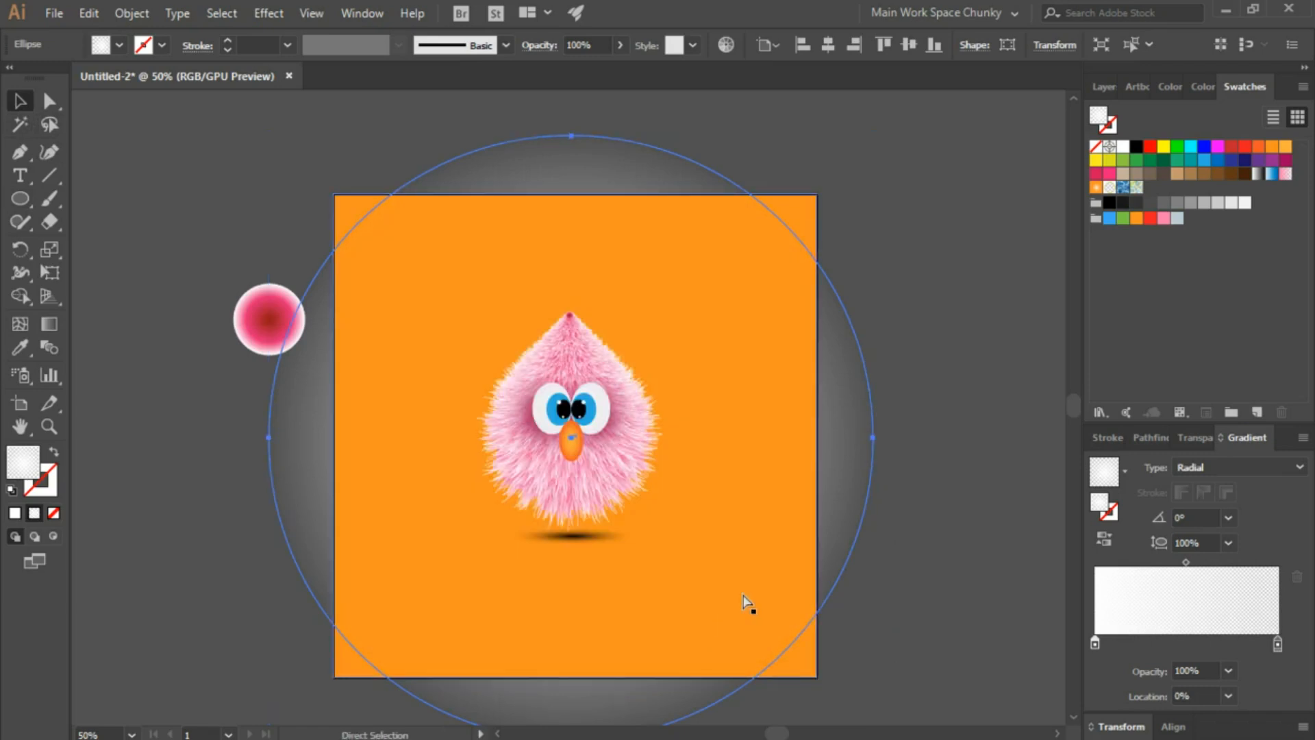
key("v")
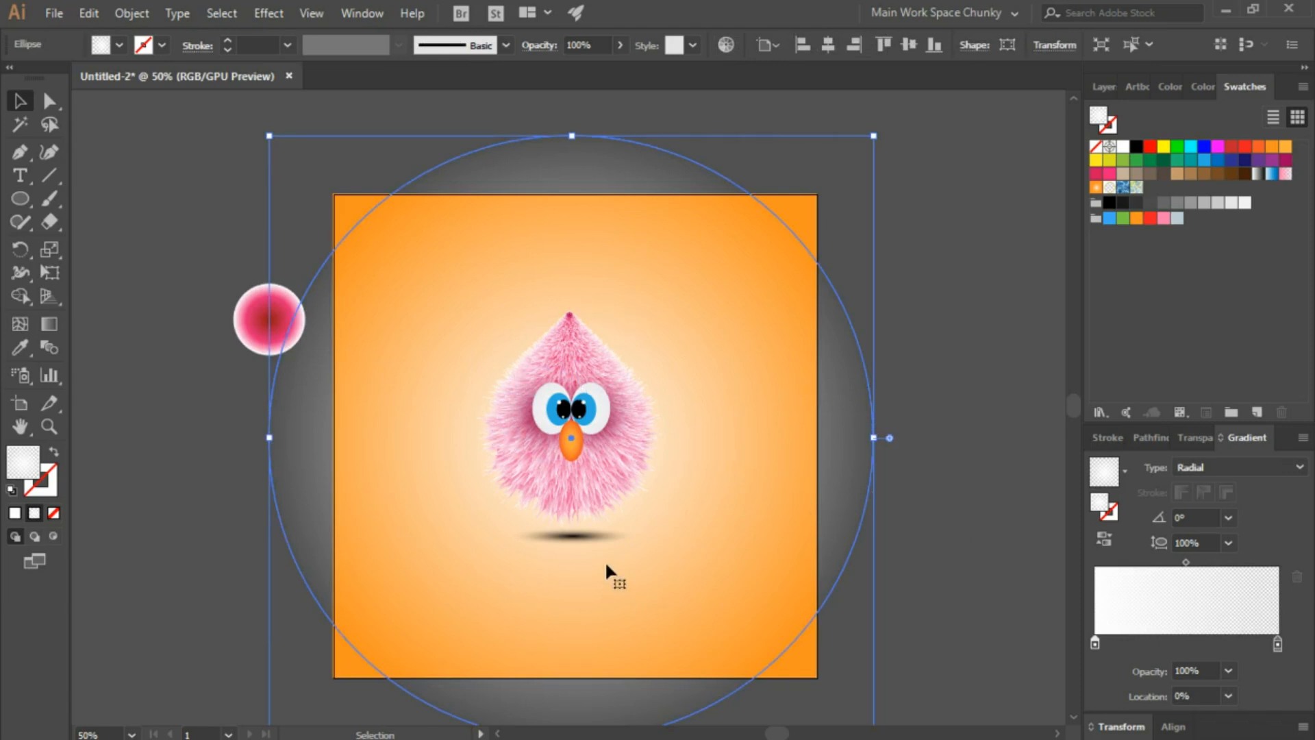
key("ctrl+f")
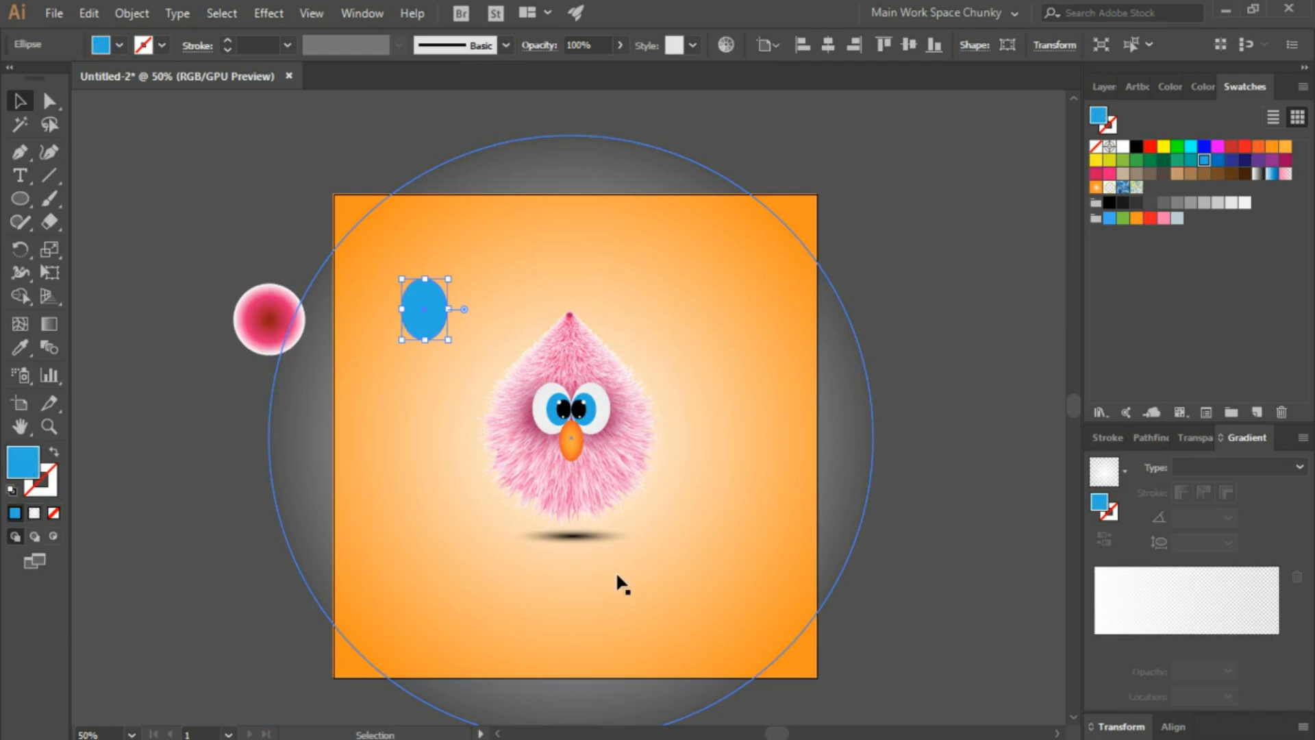
key("ctrl+z")
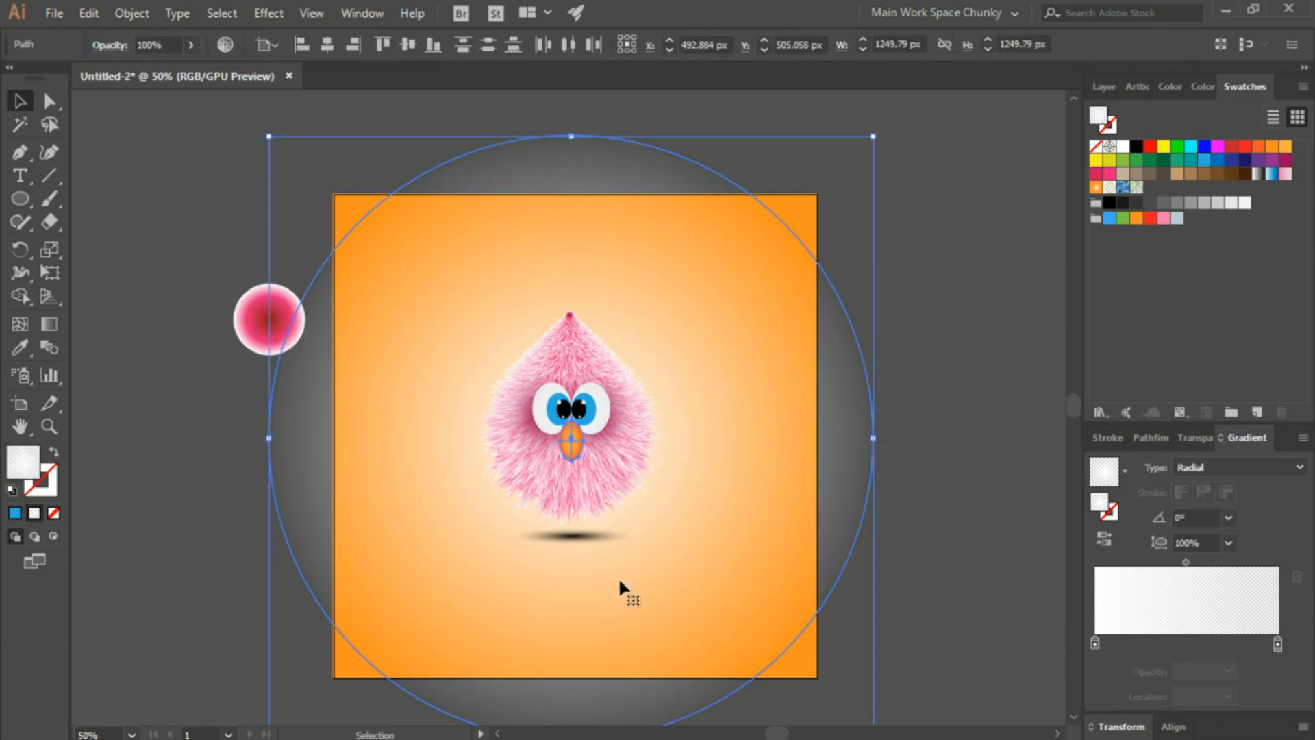
key("ctrl+z")
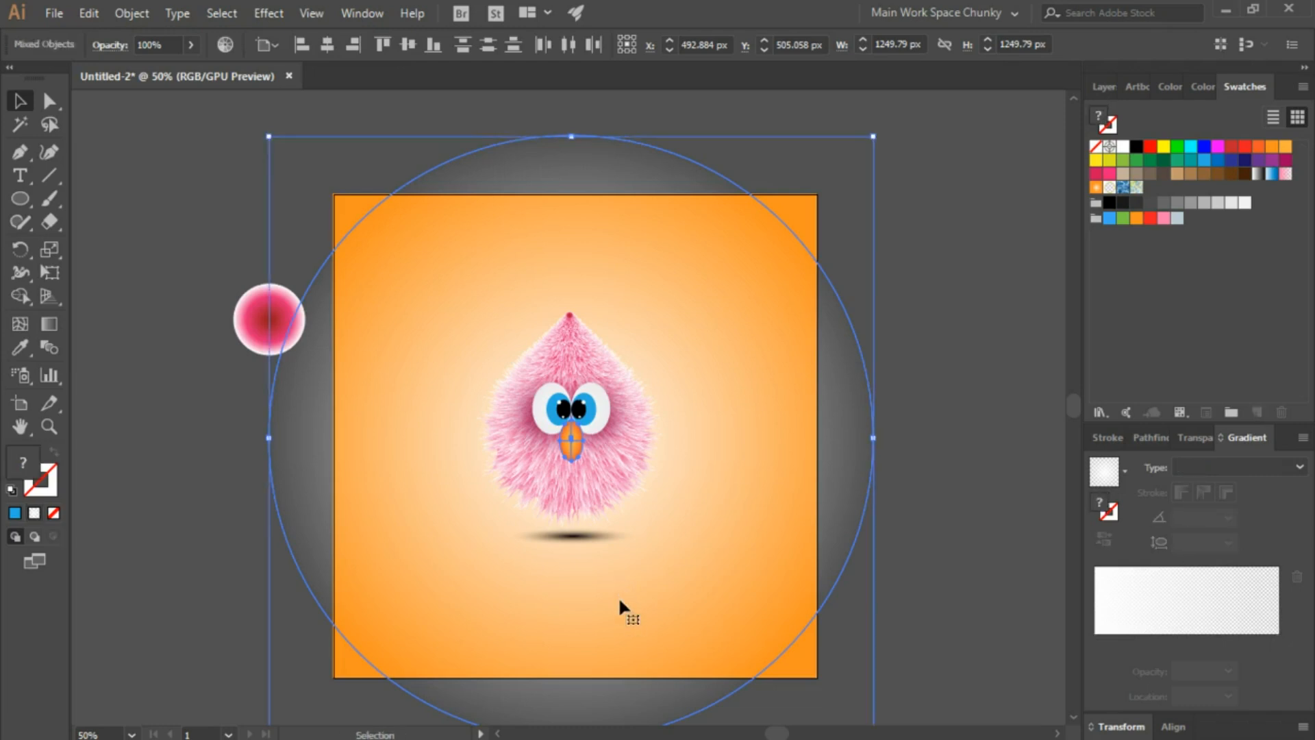
key("a")
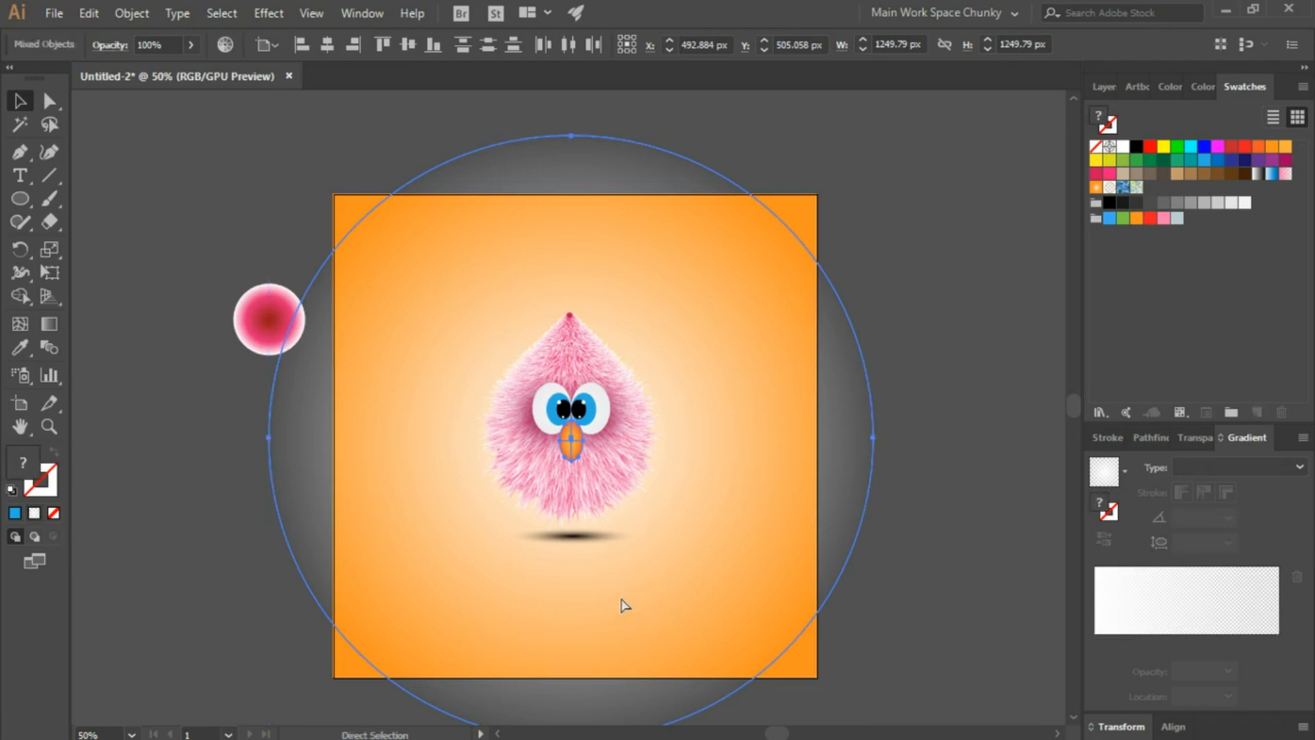
Try to paste a duplicate of the white glow circle in place to strengthen the glow behind the character.
key("v")
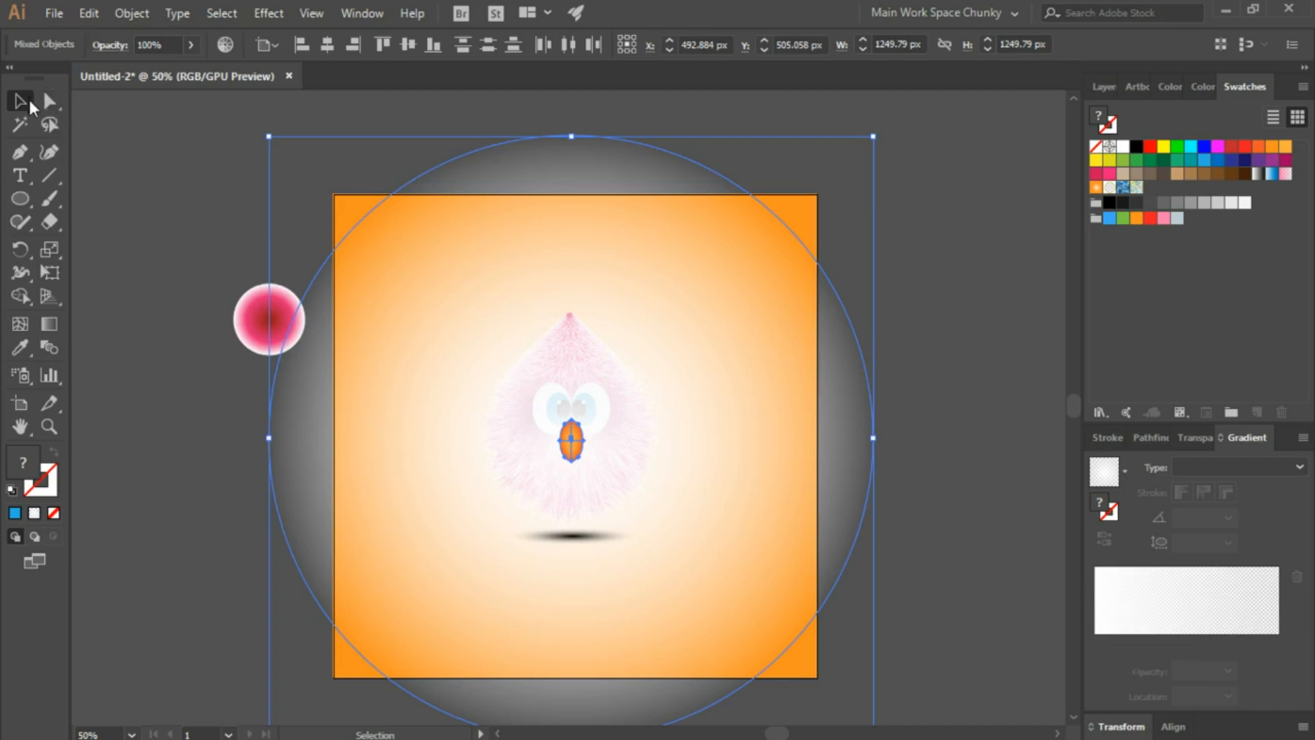
left_click(1049, 411)
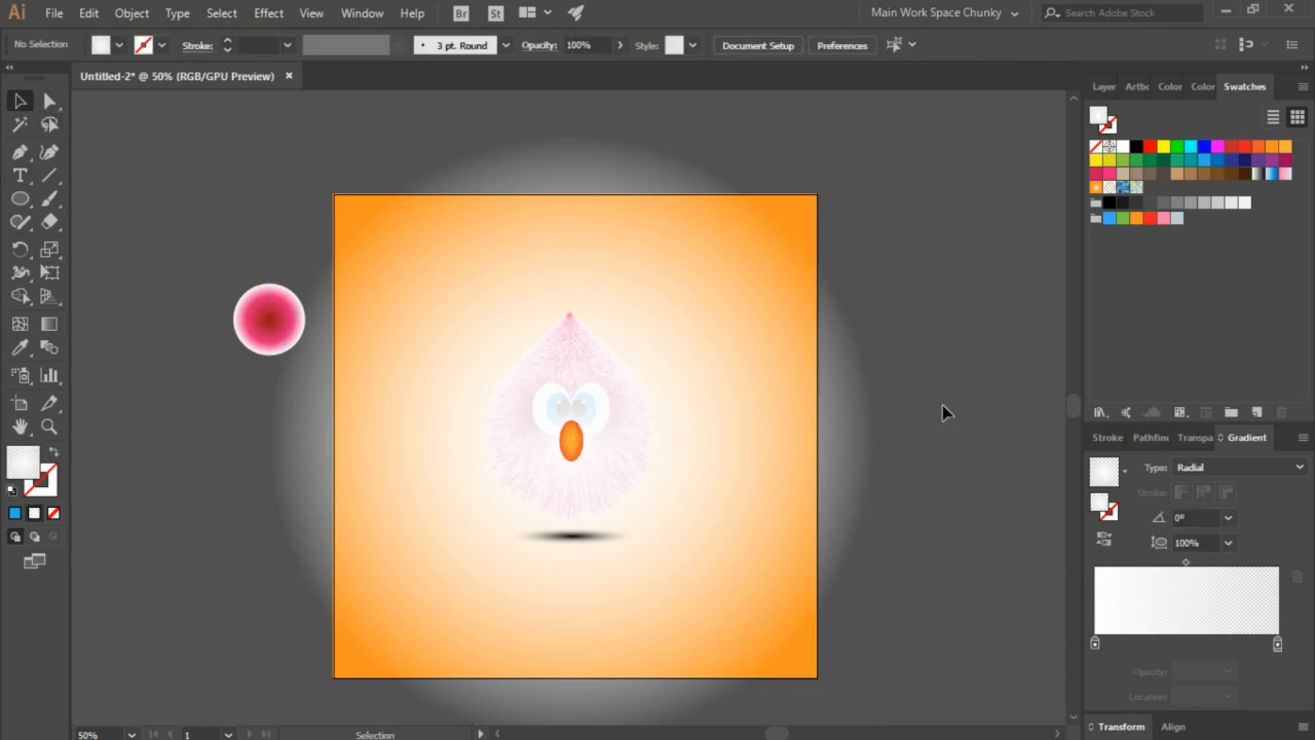
left_click(785, 466)
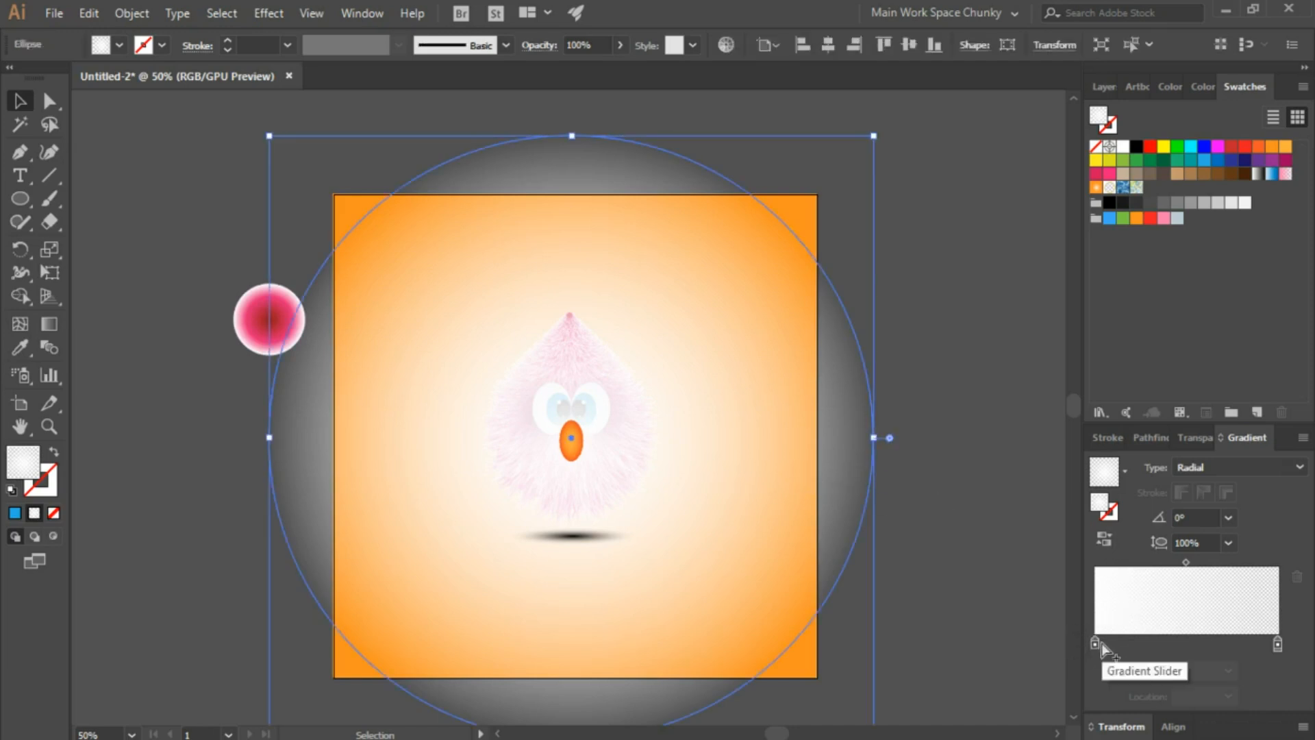
key("ctrl+a")
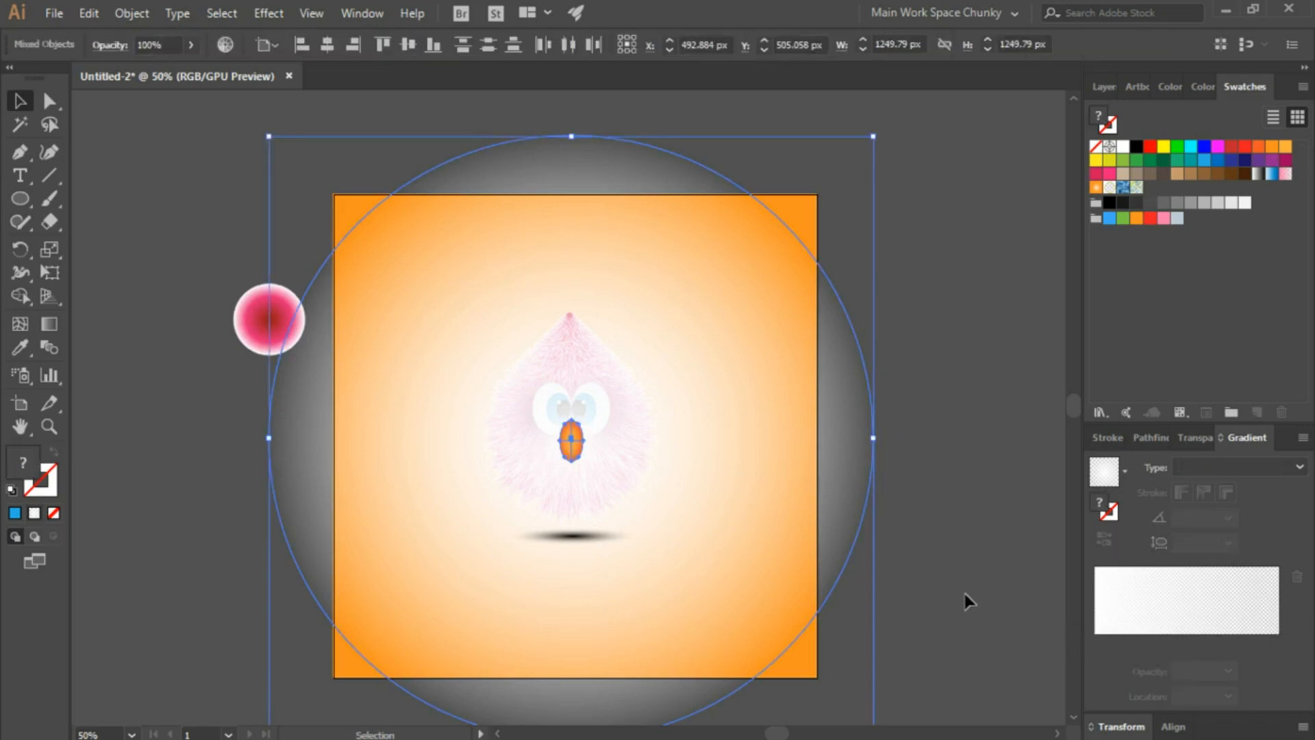
key("a")
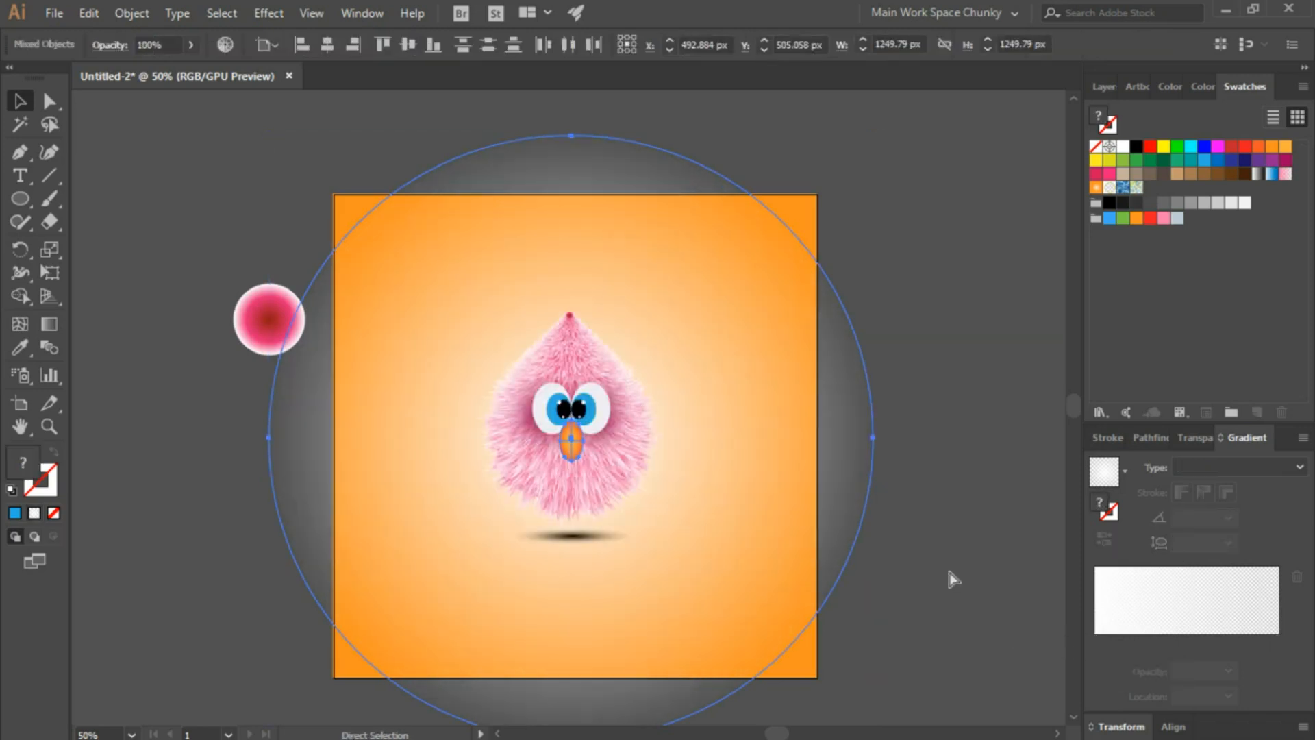
Undo the duplicated glow and the large gradient circle, back to the plain orange background, and clear the selection.
key("ctrl+z")
key("ctrl+z")
key("ctrl+z")
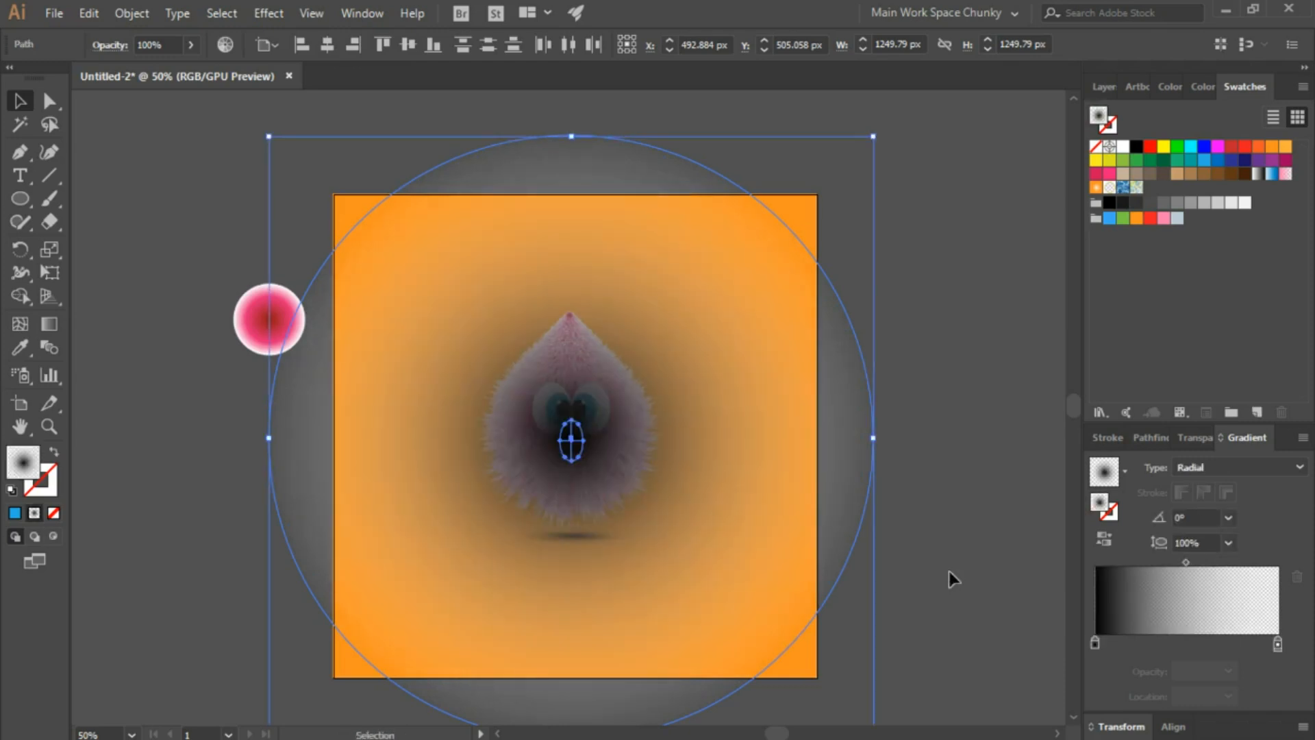
key("ctrl+z")
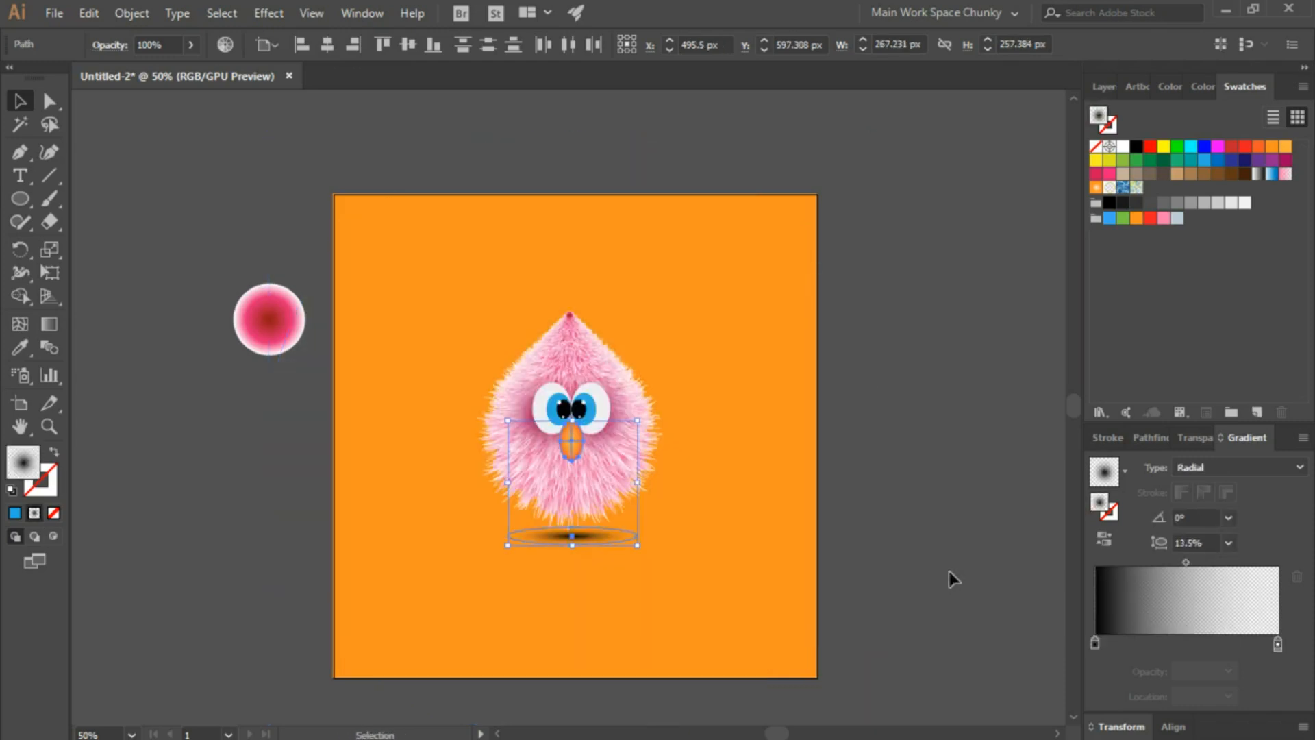
left_click(874, 558)
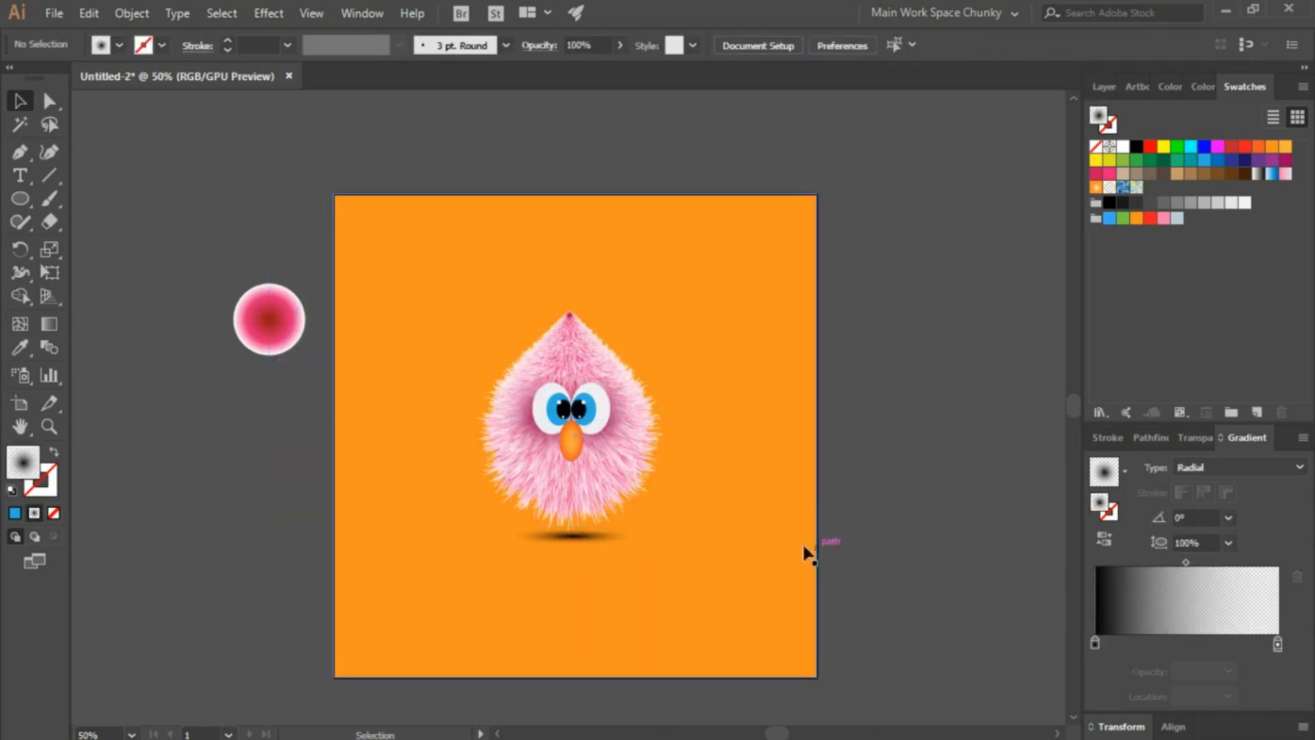
Draw a new large circle with the Ellipse tool, centre it on the character and scale it to extend slightly beyond the artboard.
left_click(19, 200)
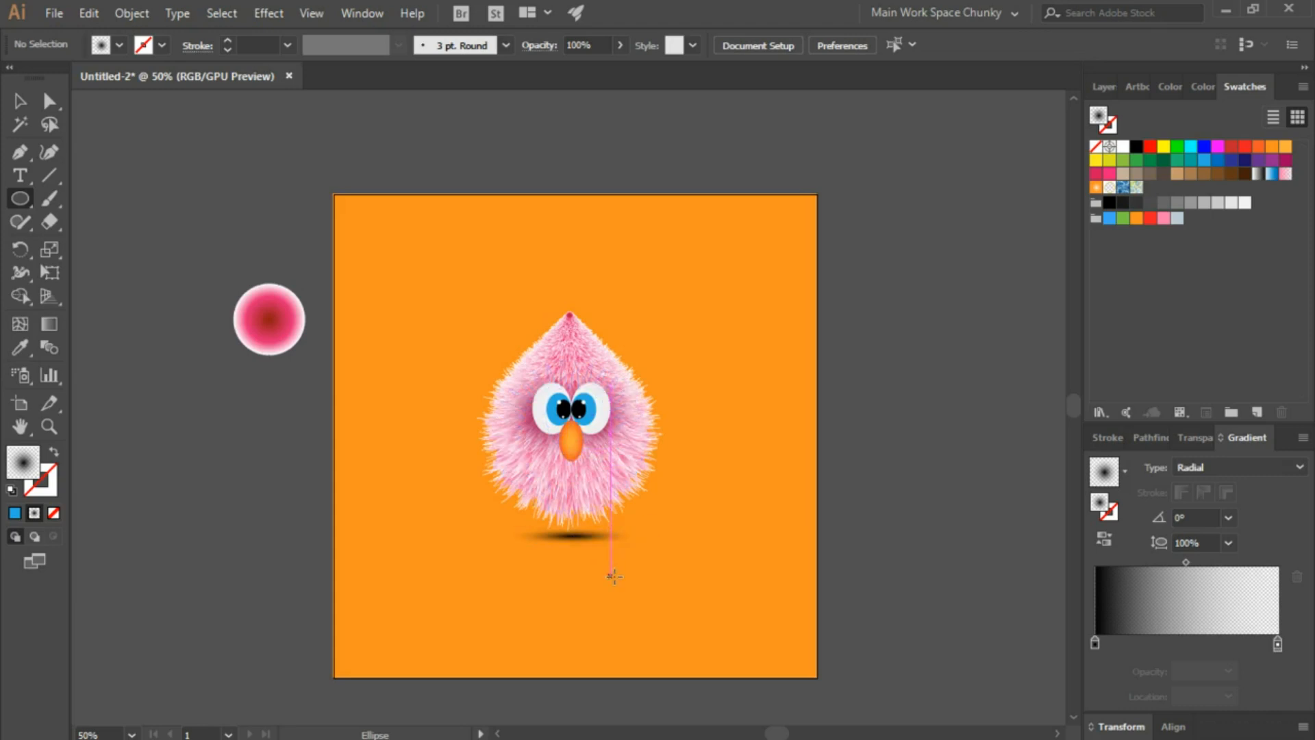
left_click_drag(615, 576, 270, 235)
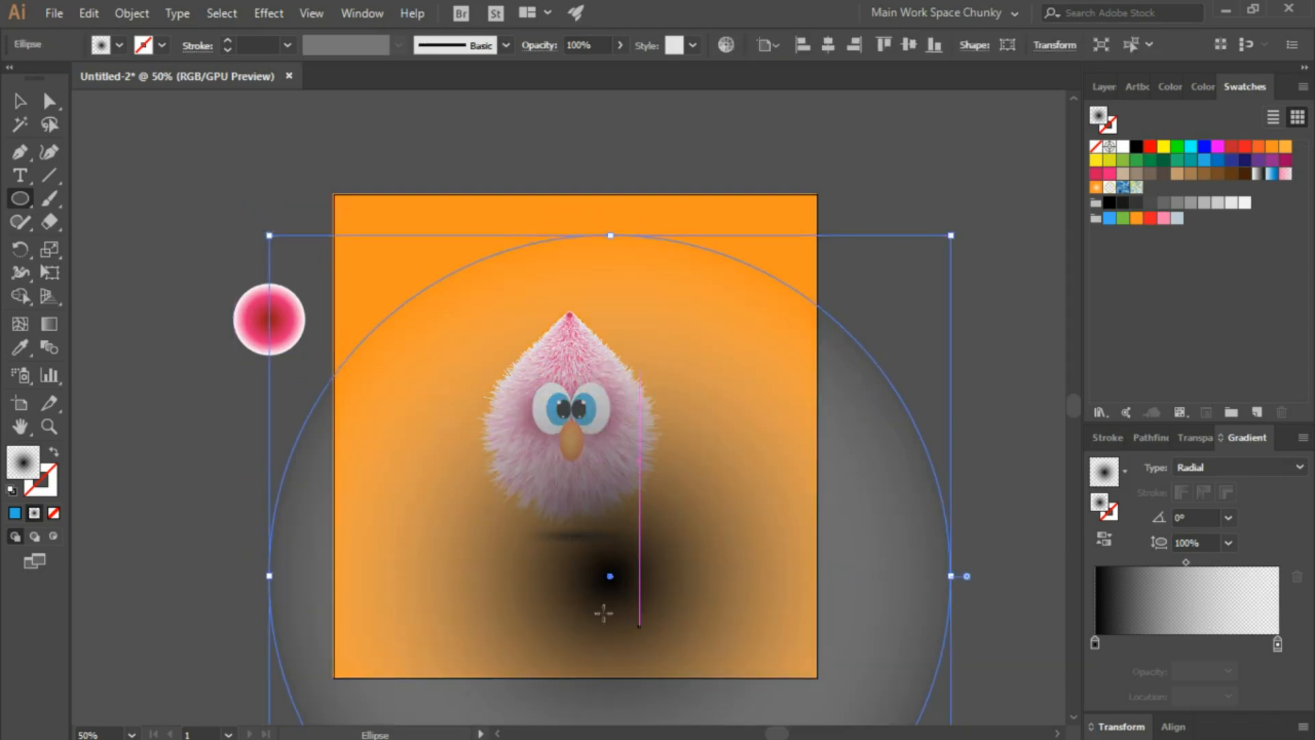
left_click(19, 100)
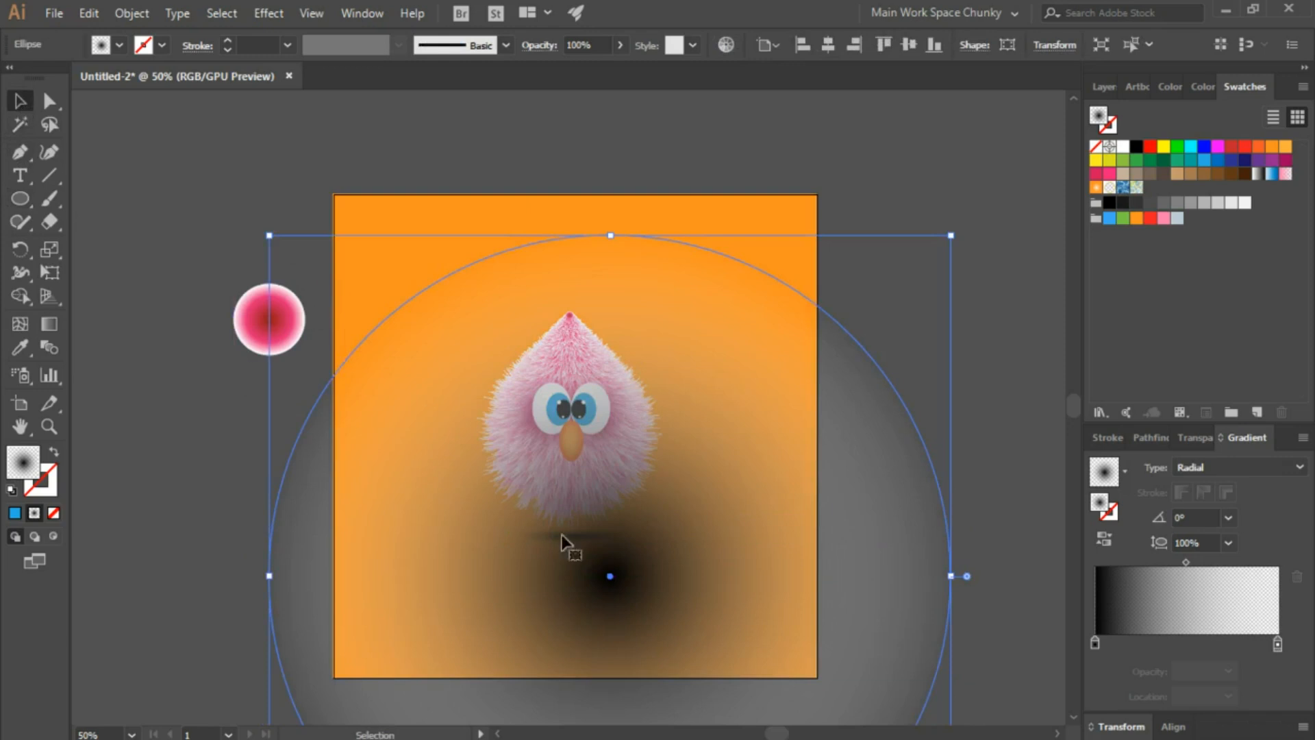
left_click_drag(626, 599, 598, 471)
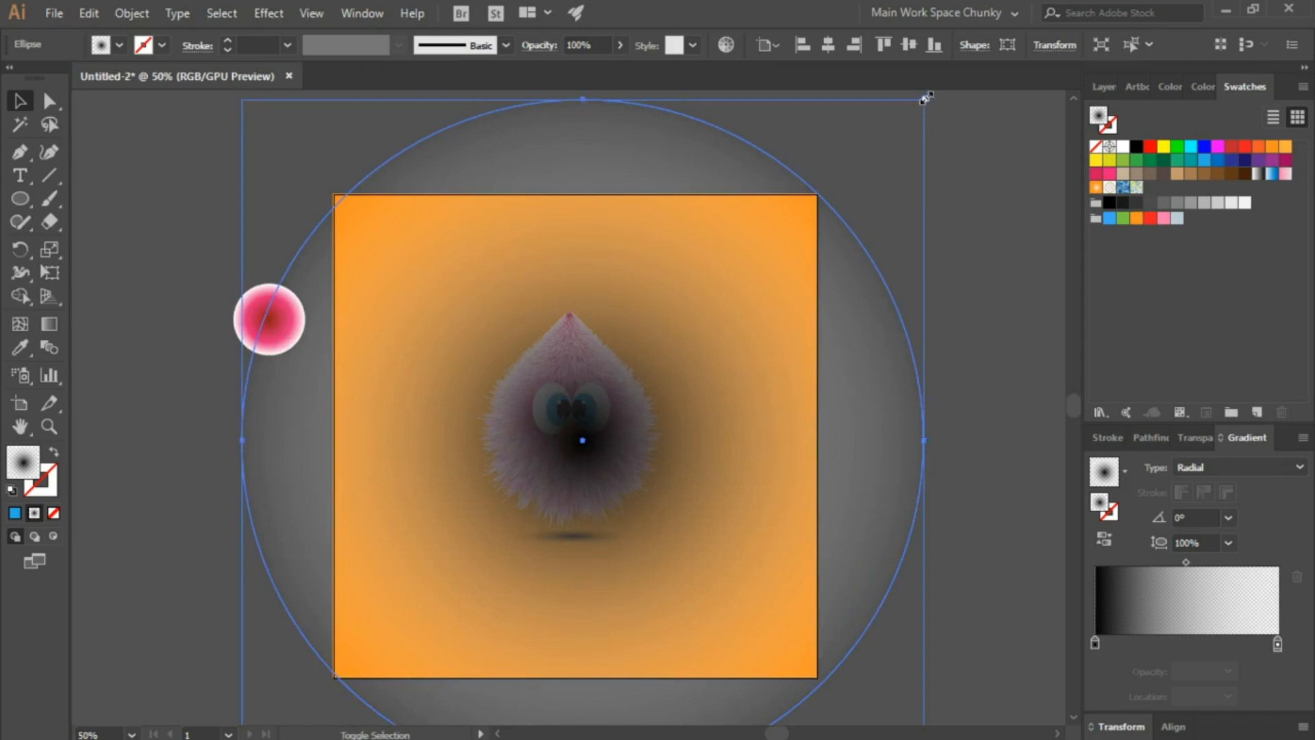
left_click_drag(924, 99, 885, 129)
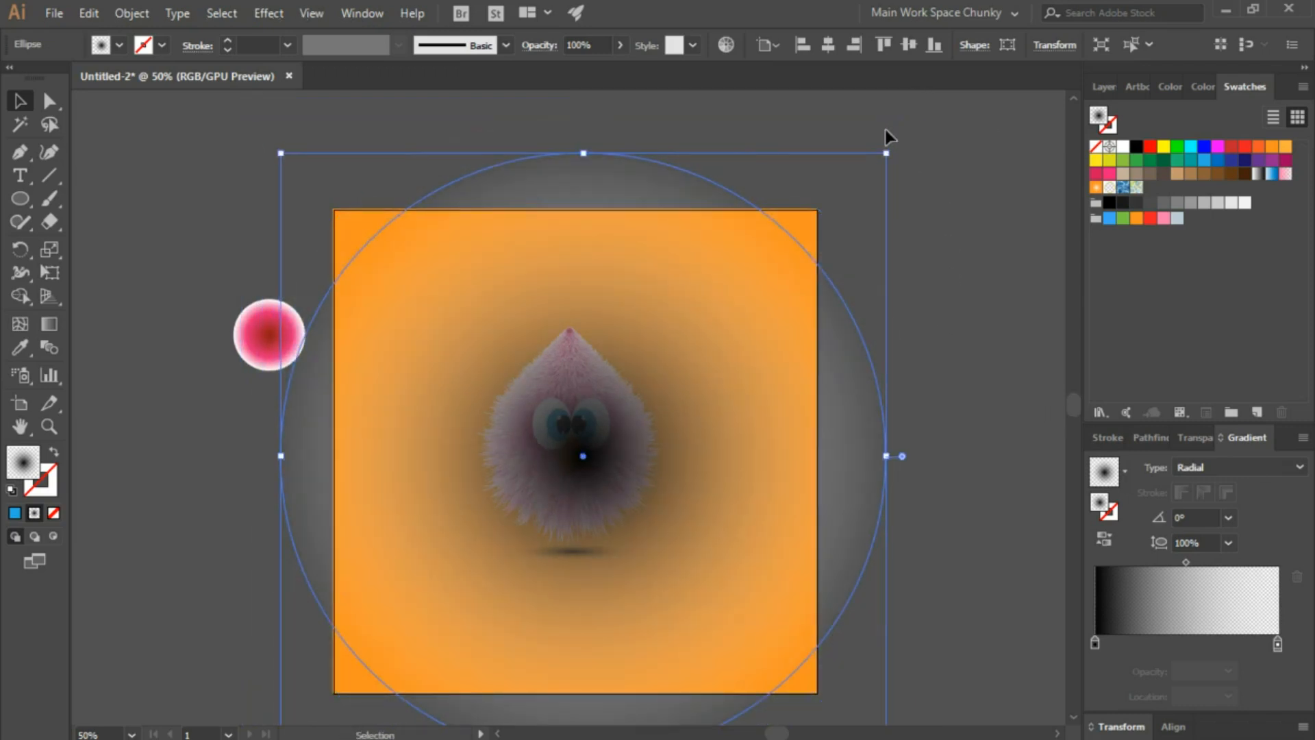
Change the black centre stop of the large circle's radial gradient to white.
left_click(1095, 644)
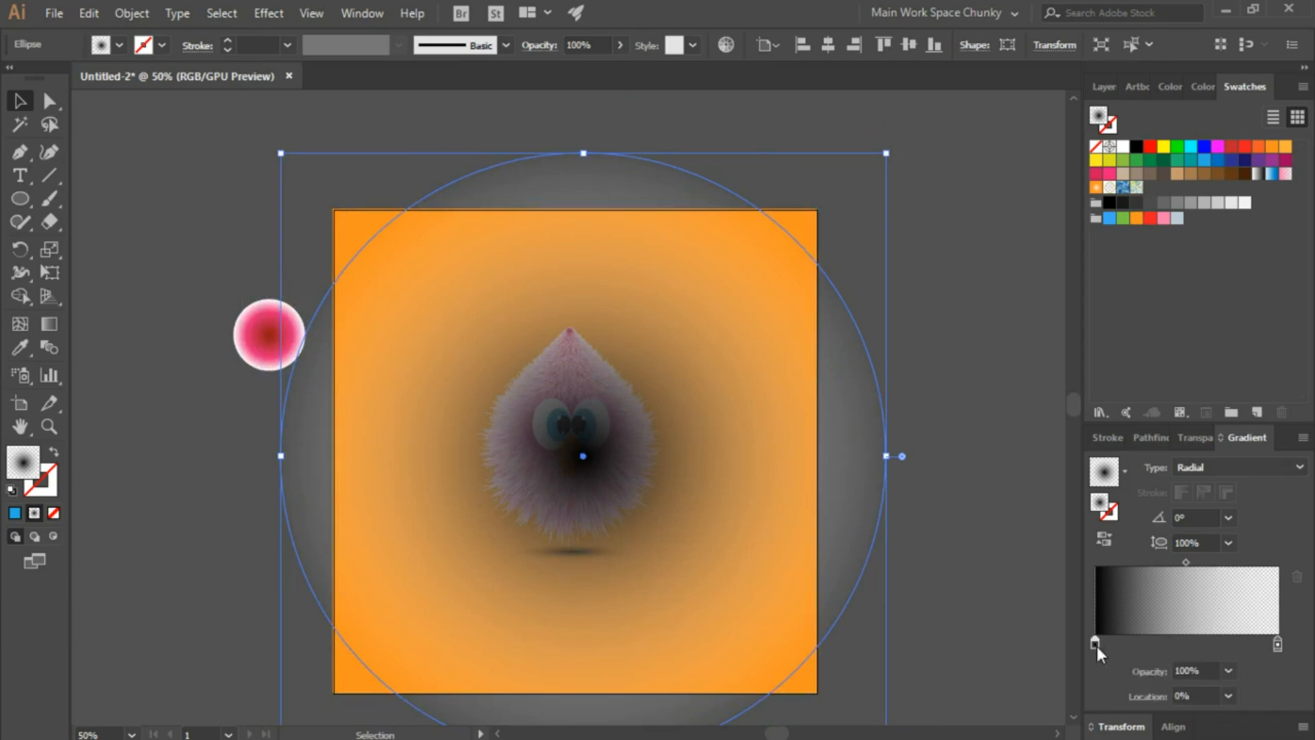
double_click(1096, 647)
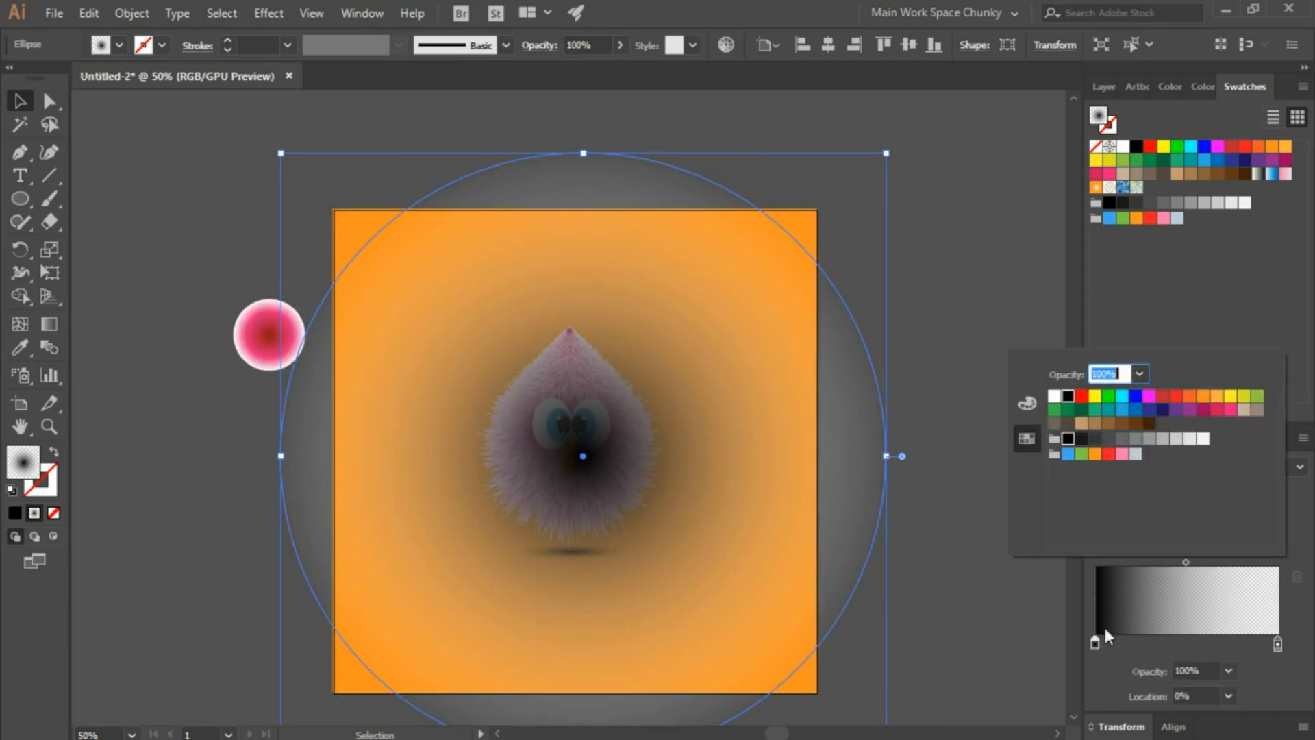
left_click(1058, 399)
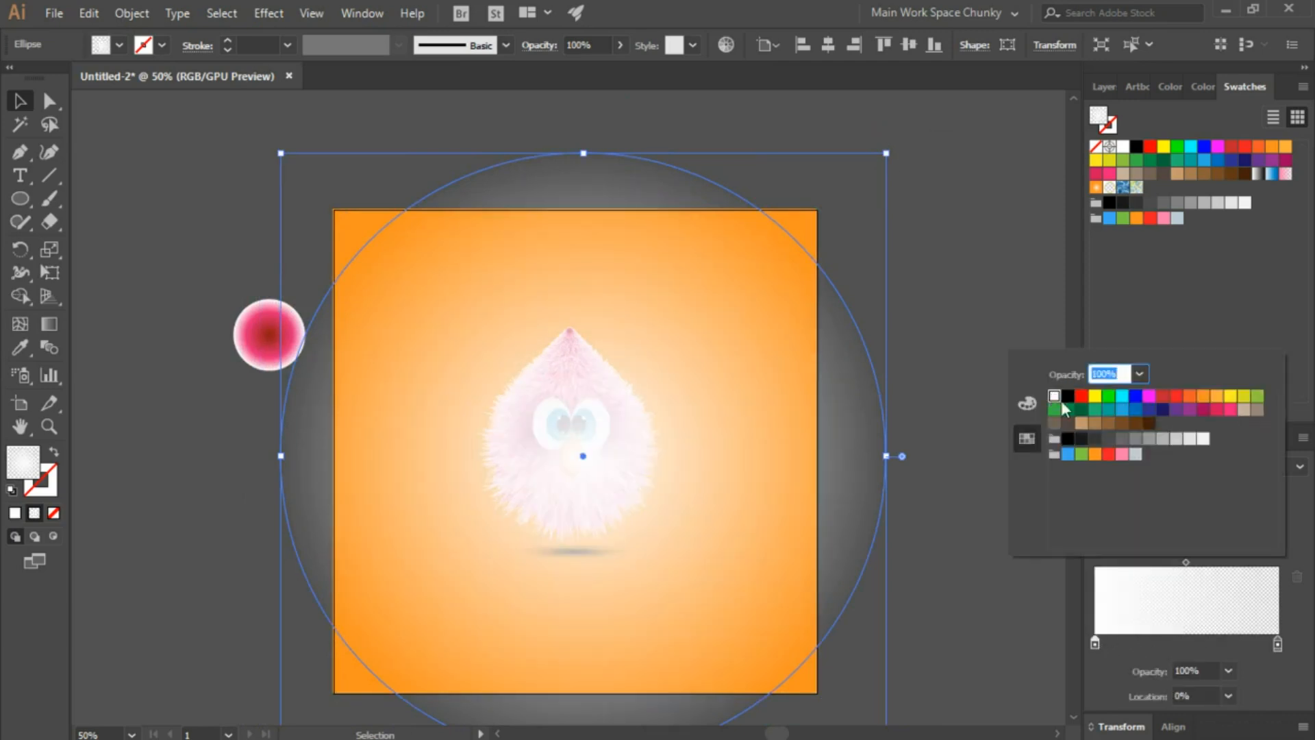
left_click(954, 193)
Send the white glow circle to the back and raise it one level, just above the orange background.
right_click(806, 411)
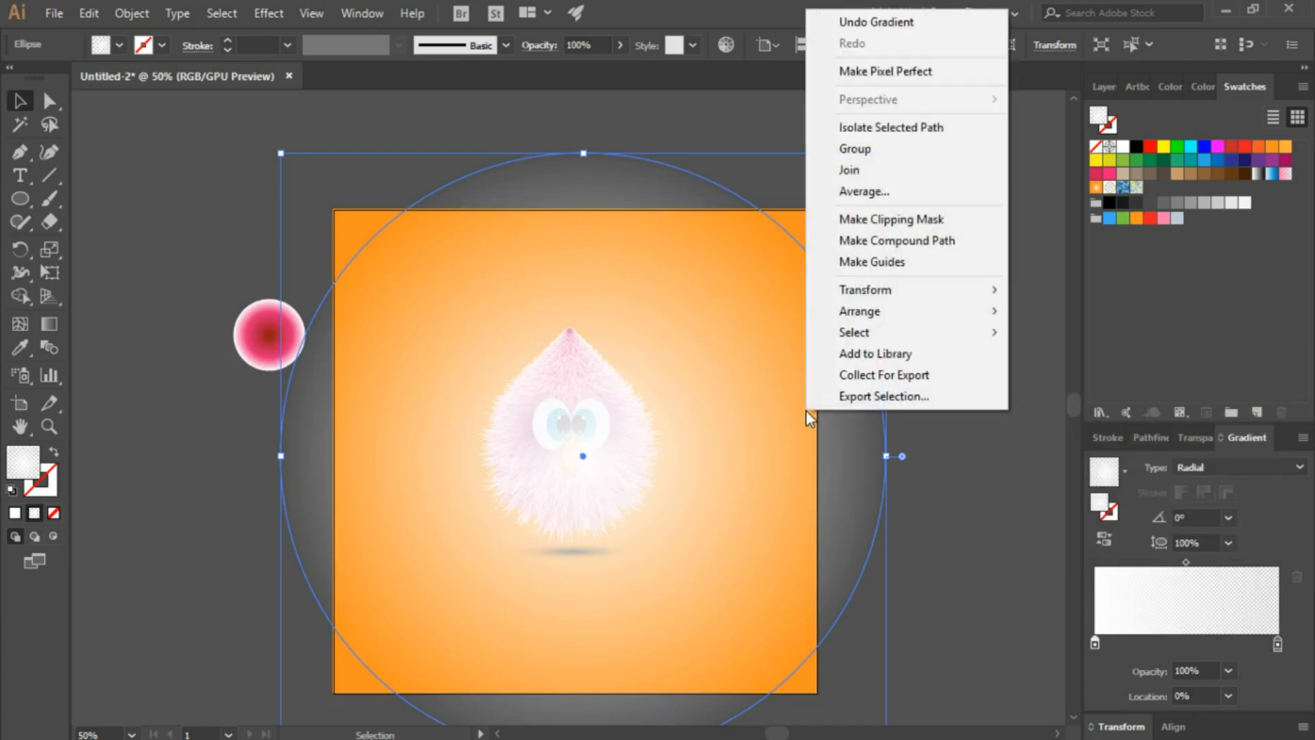
mouse_move(914, 311)
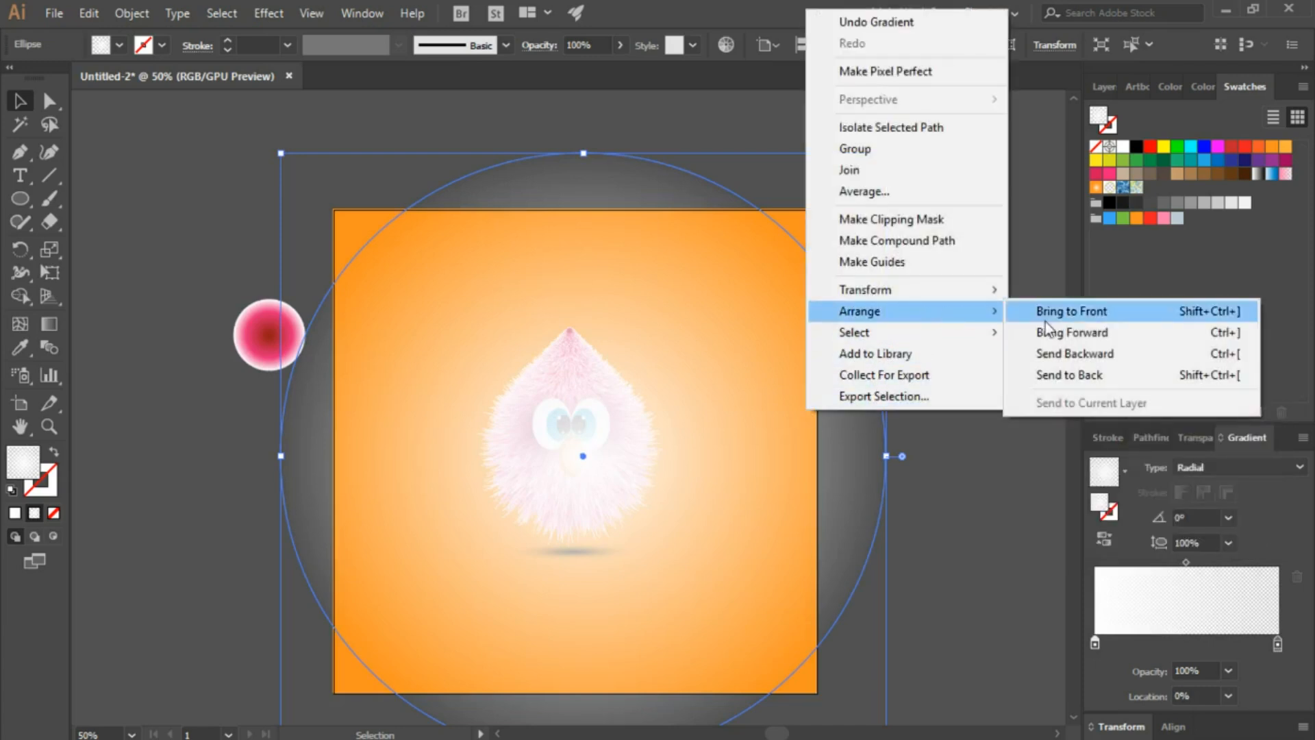
left_click(1069, 376)
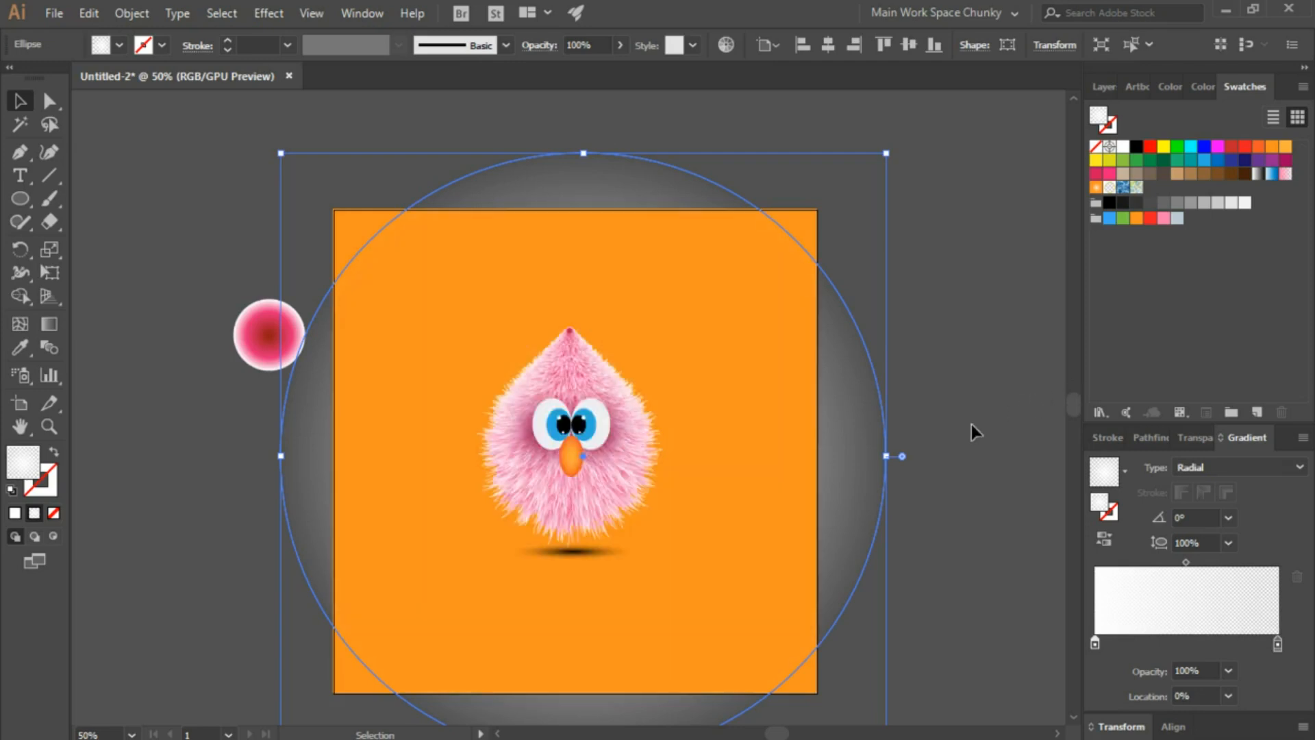
key("a")
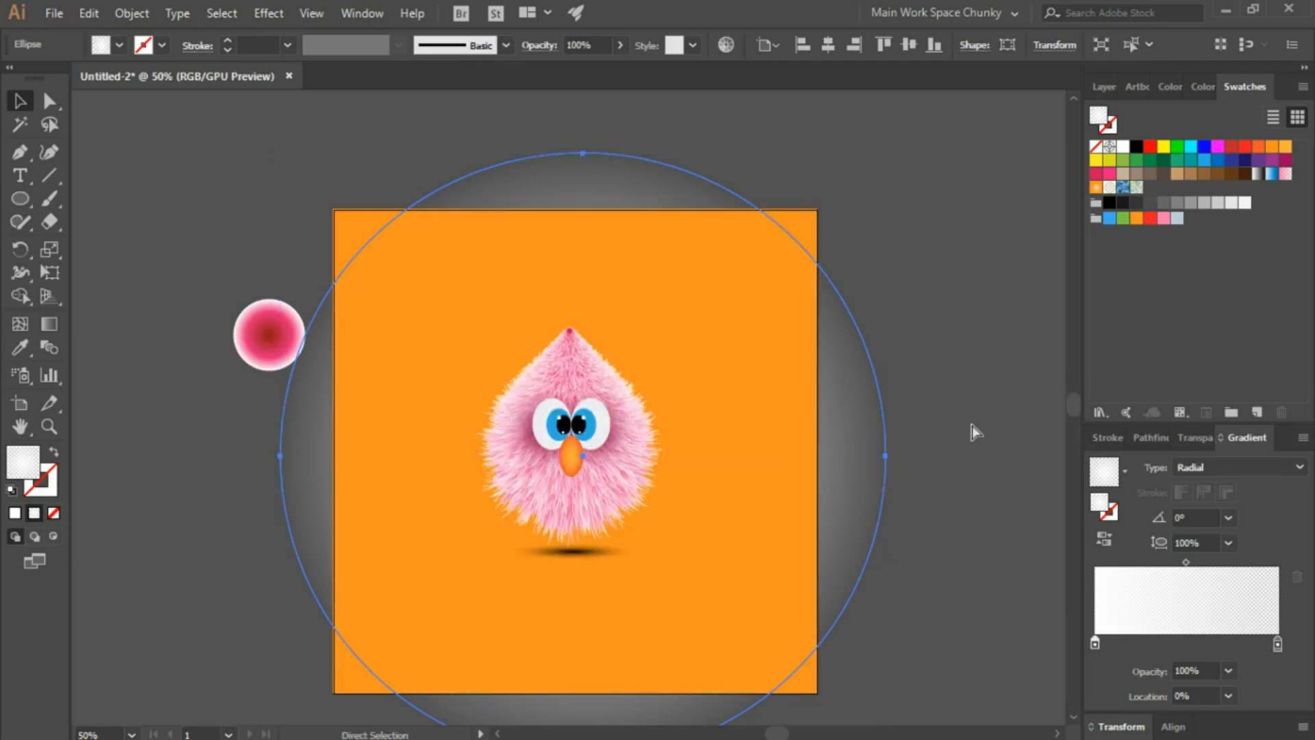
key("ctrl+]")
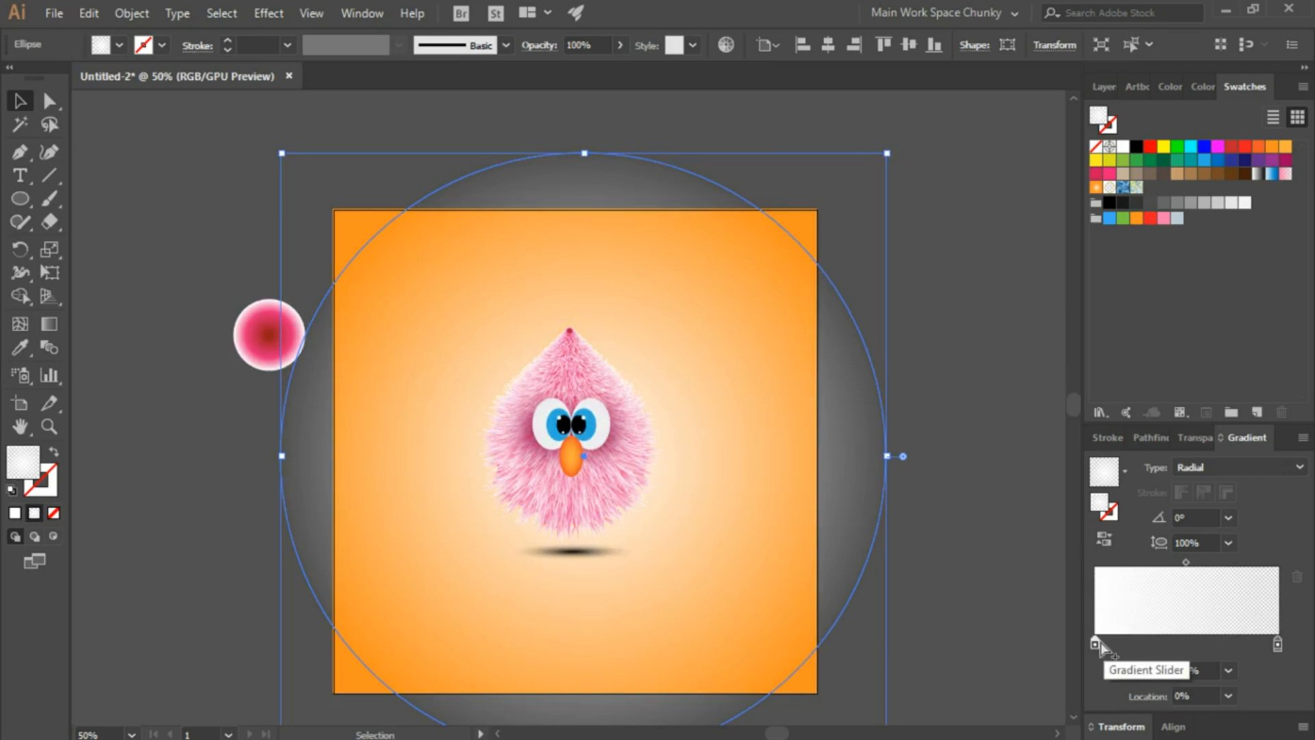
Paste a copy of the white glow circle in place and change the copy's centre gradient stop to black.
key("ctrl+f")
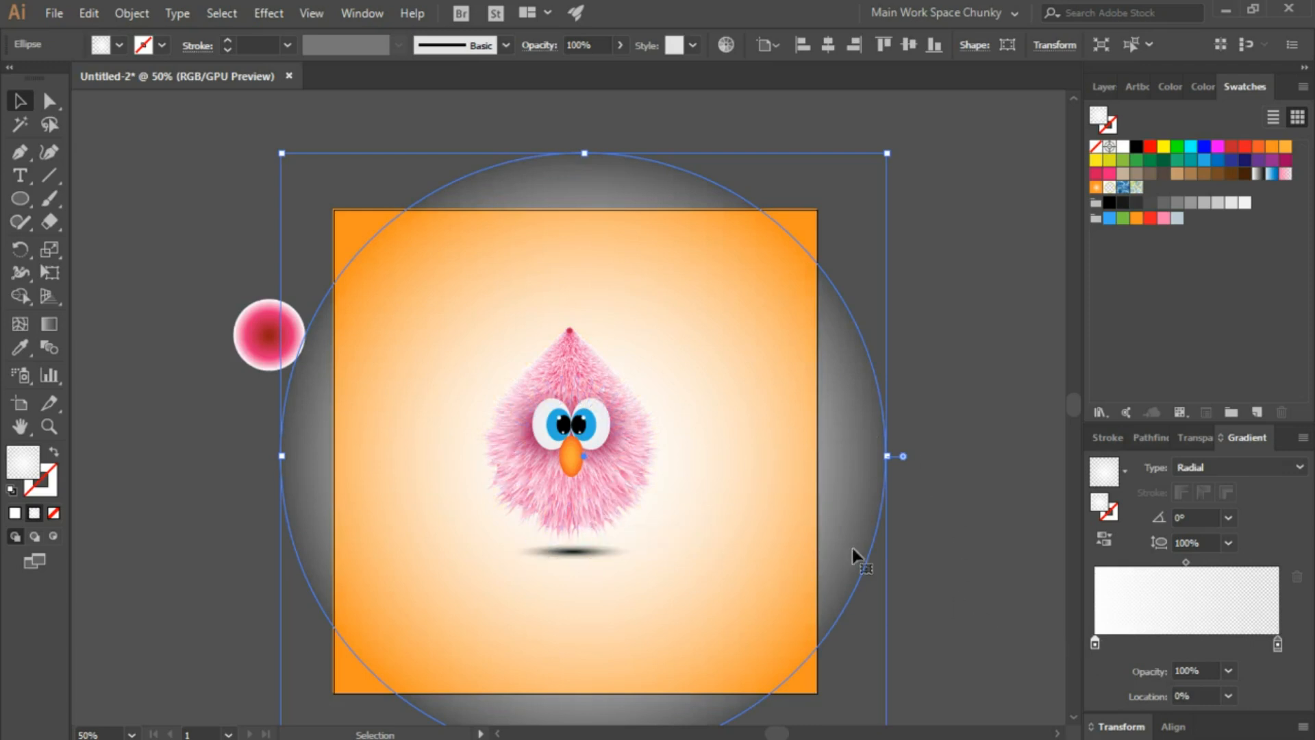
double_click(1095, 644)
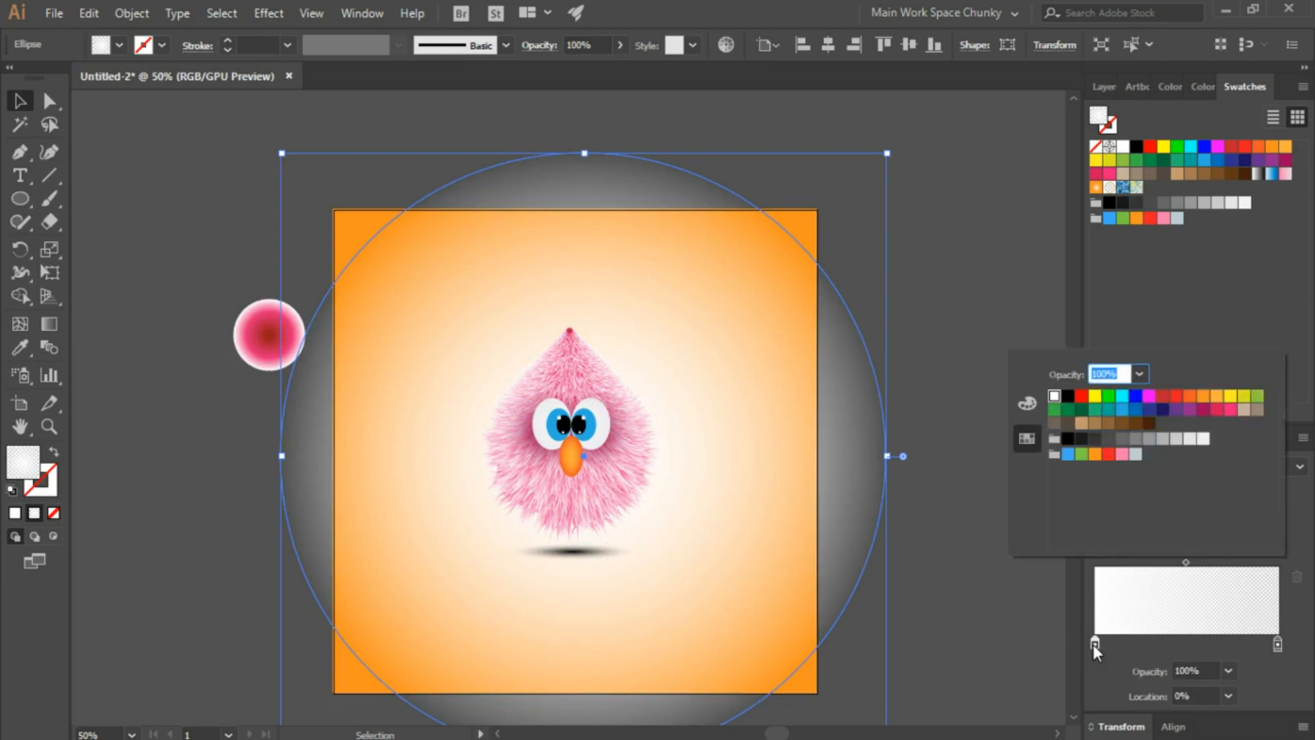
left_click(1068, 399)
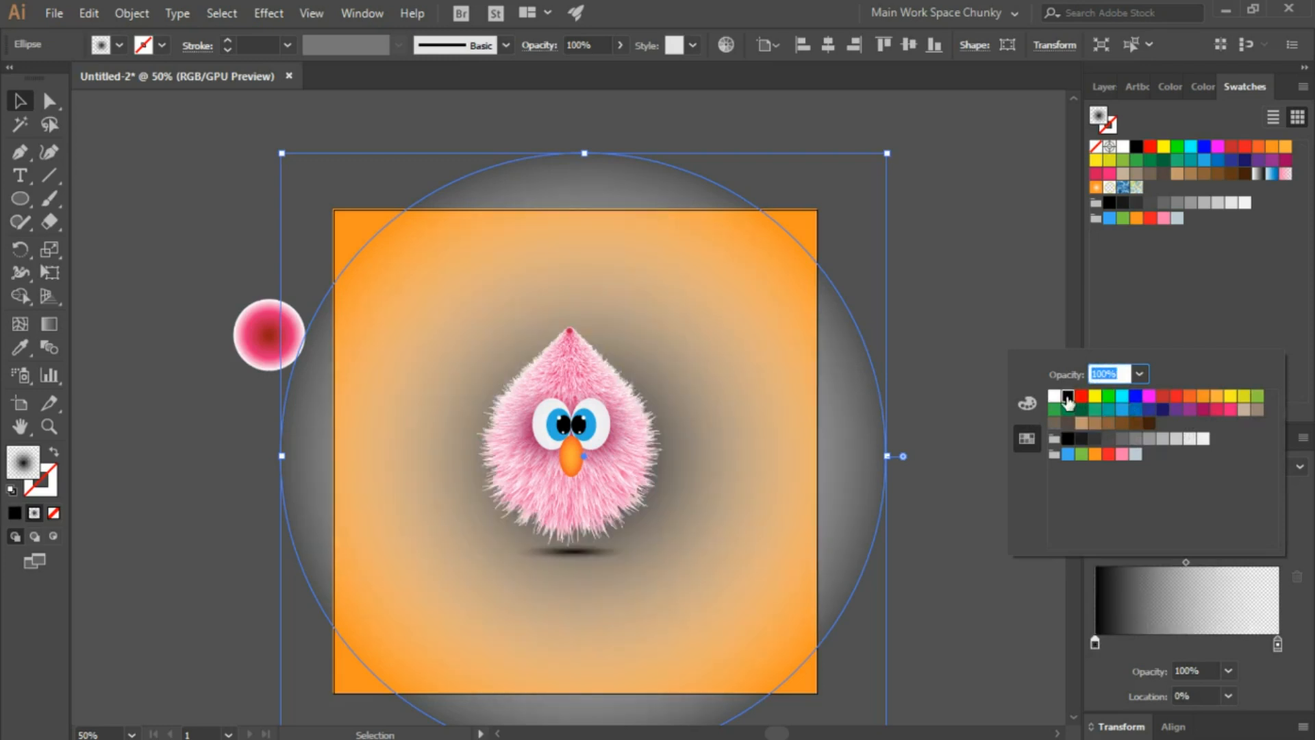
left_click(1307, 518)
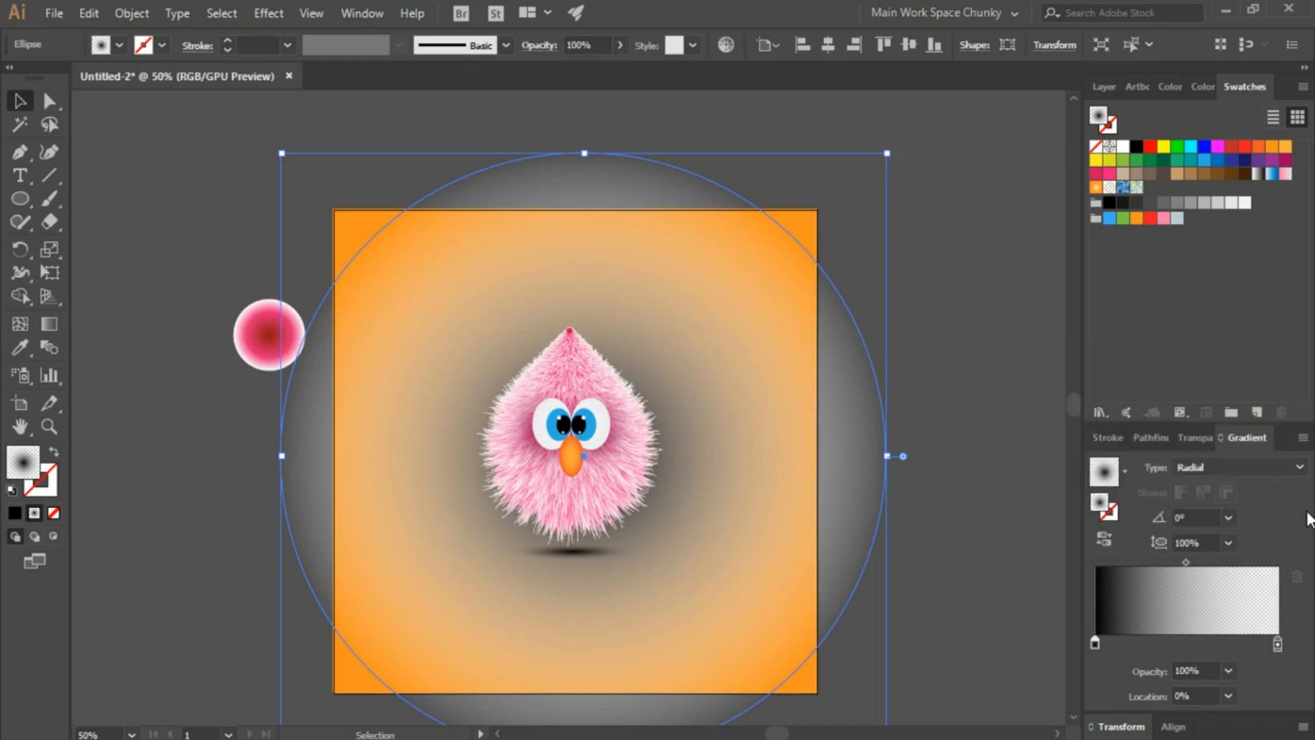
Set the copied circle's blending mode to Multiply.
left_click(1189, 437)
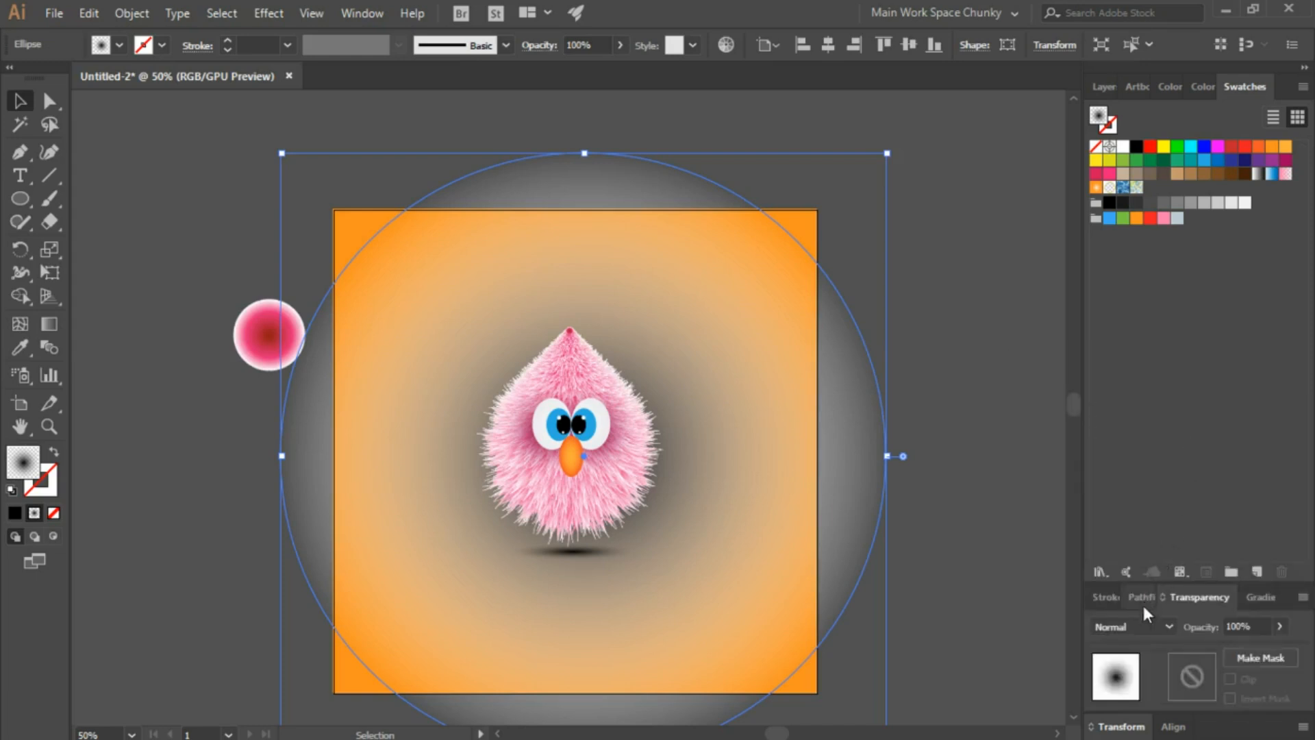
left_click(1141, 624)
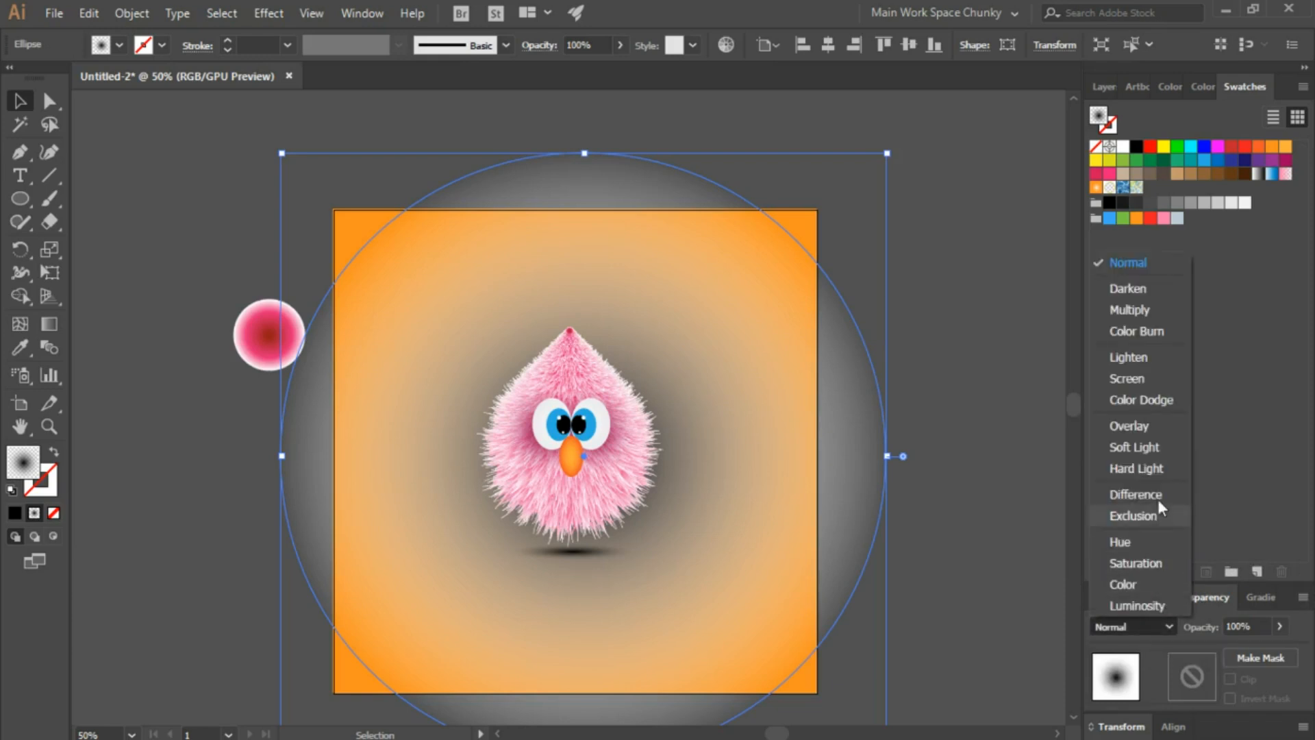
left_click(1141, 311)
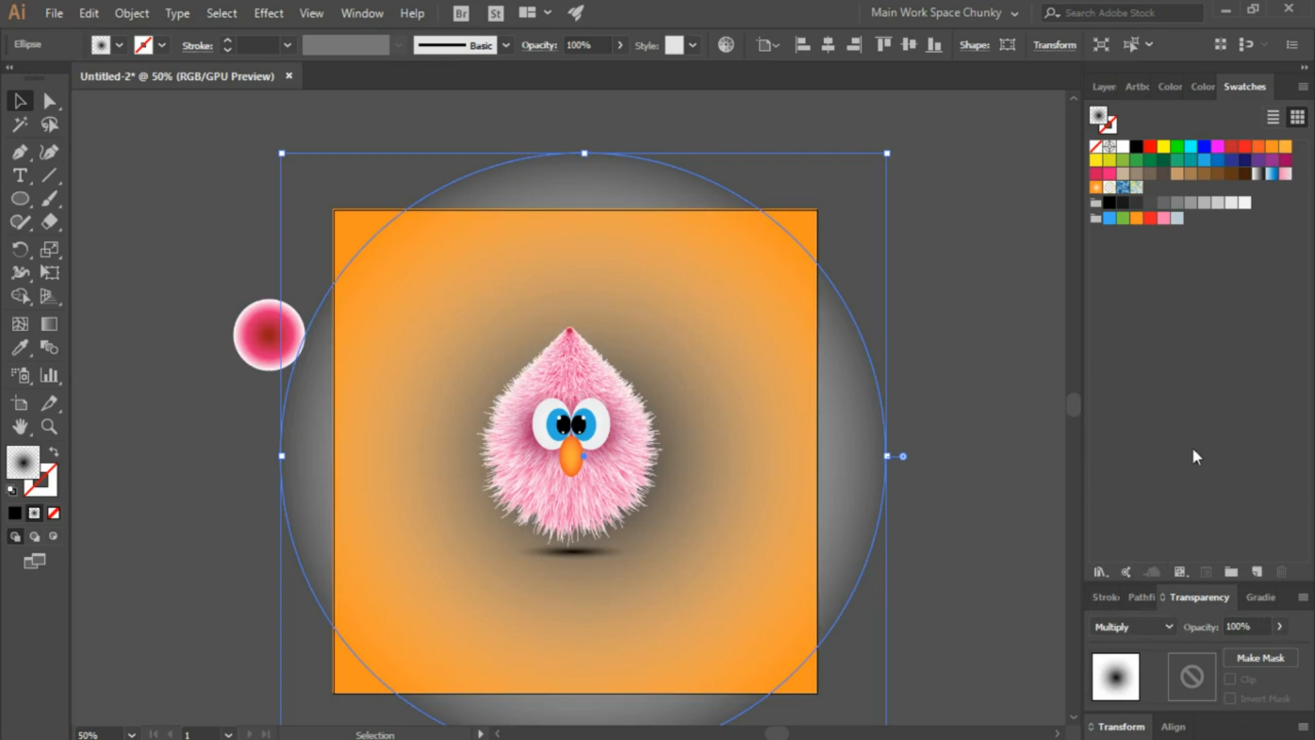
left_click(1246, 596)
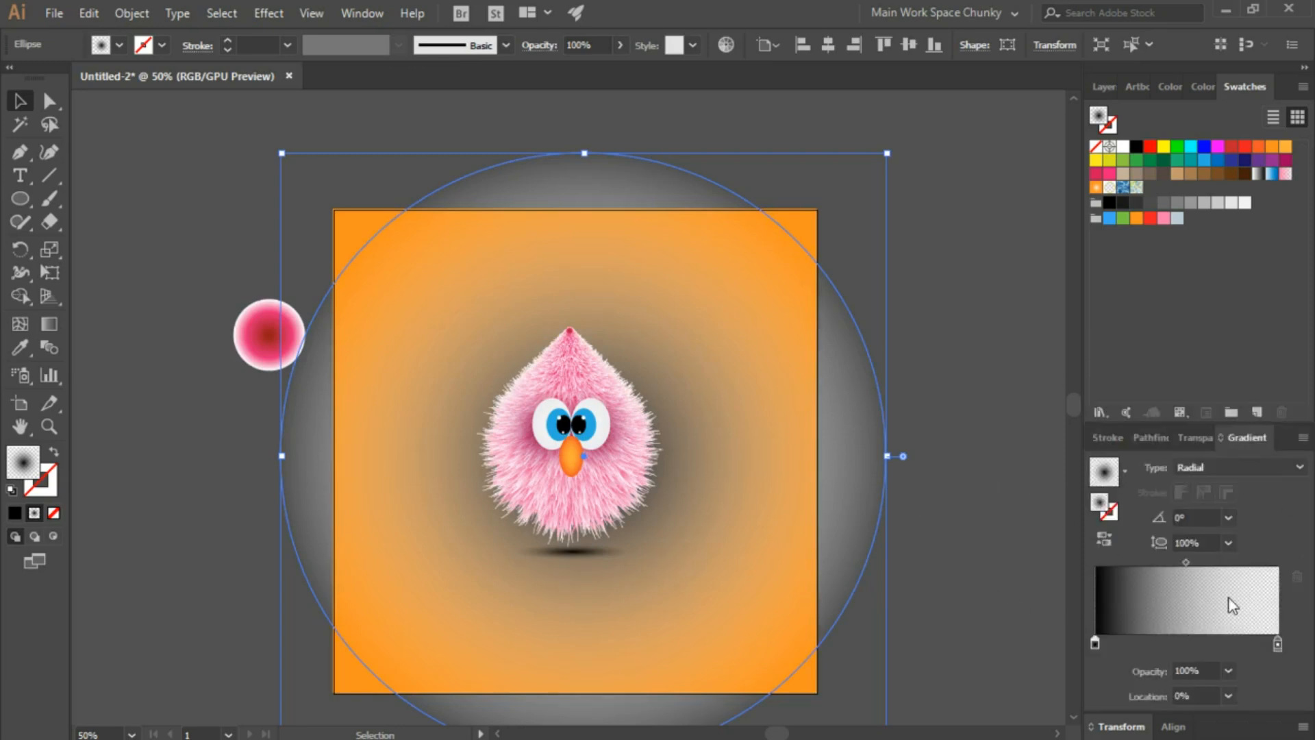
Change the copied circle's centre gradient stop from black to dark orange.
double_click(1095, 642)
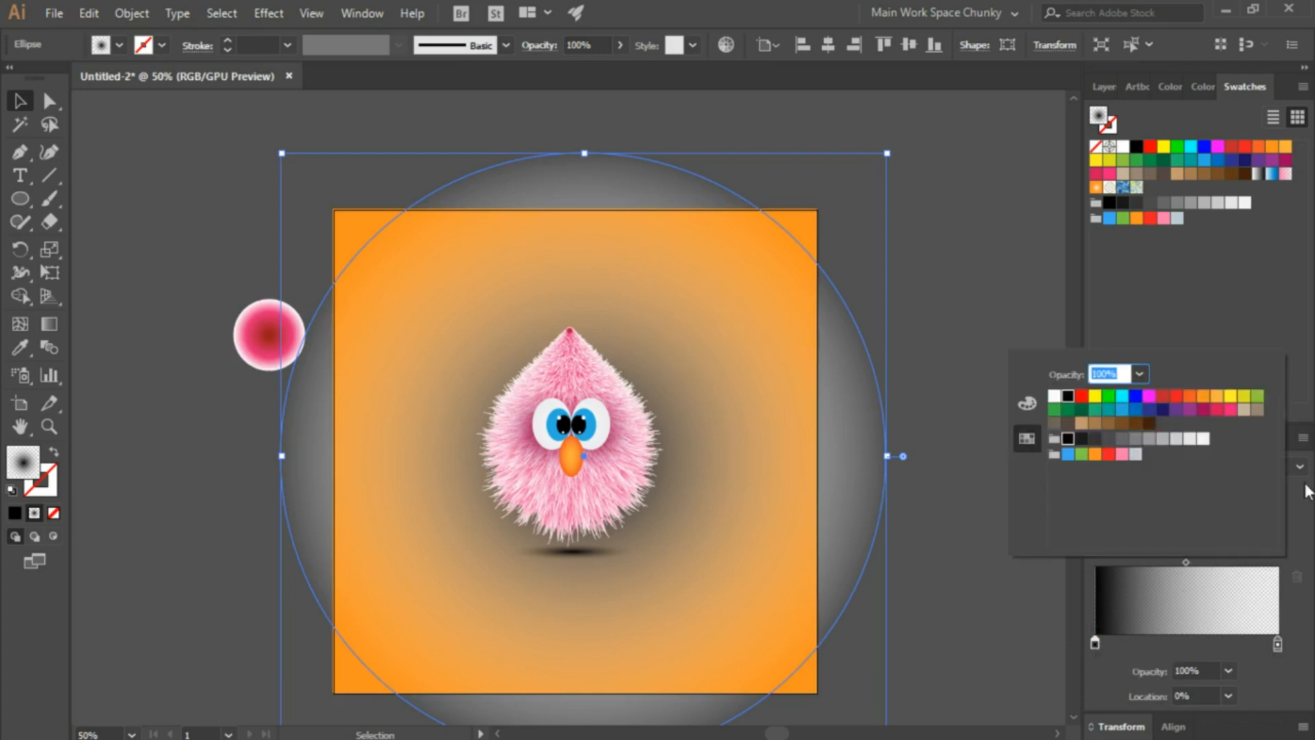
left_click(1184, 396)
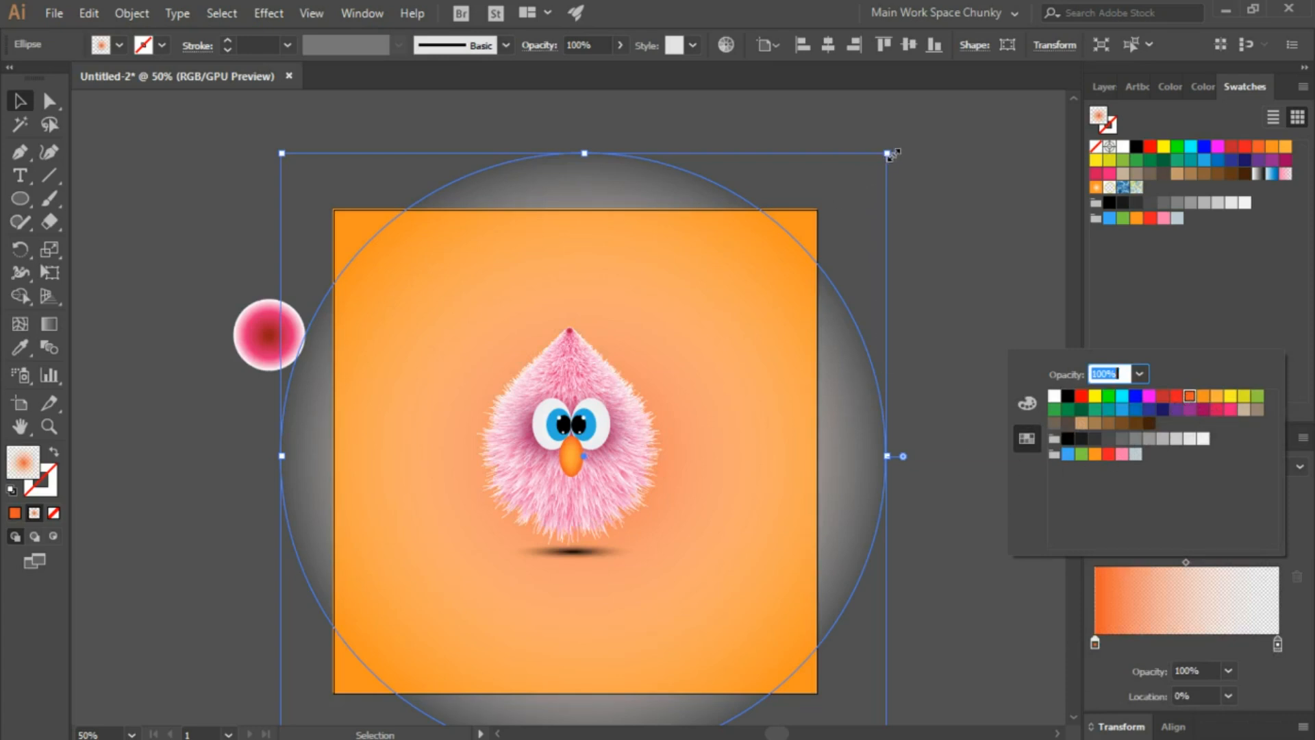
left_click(880, 171)
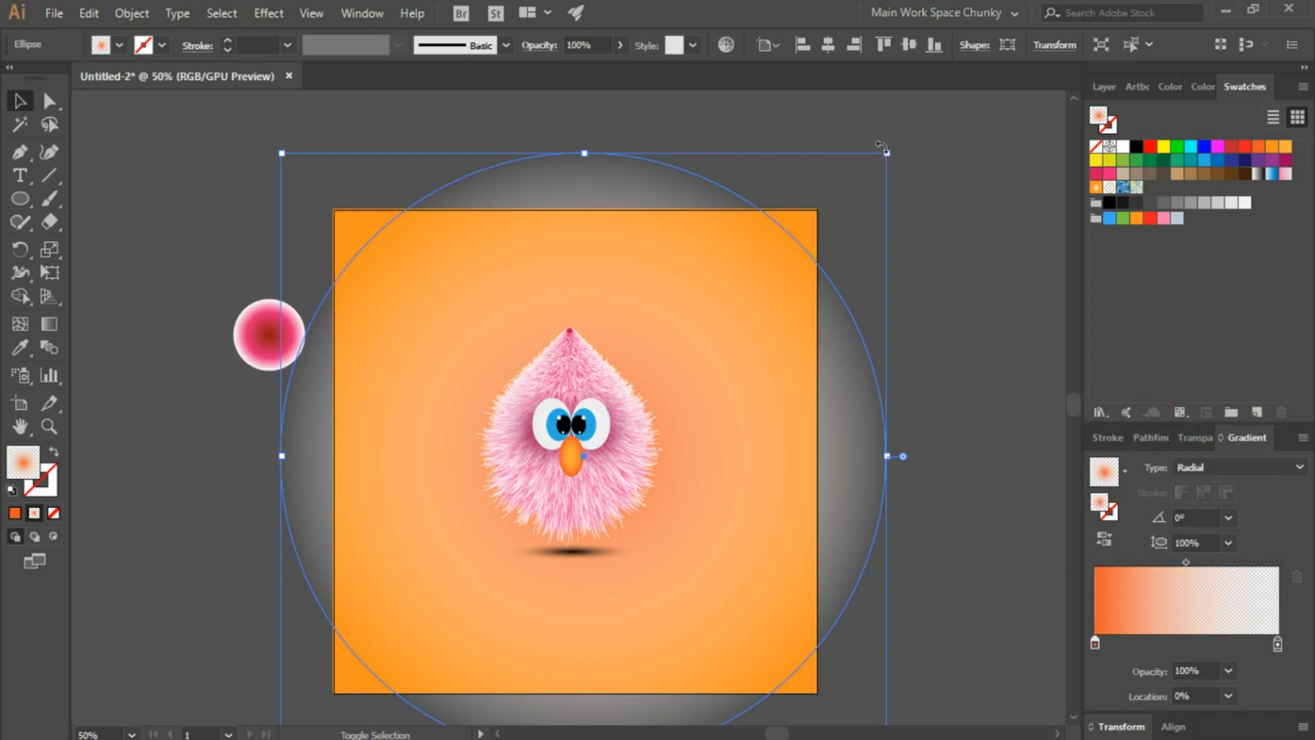
Scale the orange gradient circle down about its centre and nudge it up and slightly left, behind the upper part of the character.
left_click_drag(887, 154, 756, 226)
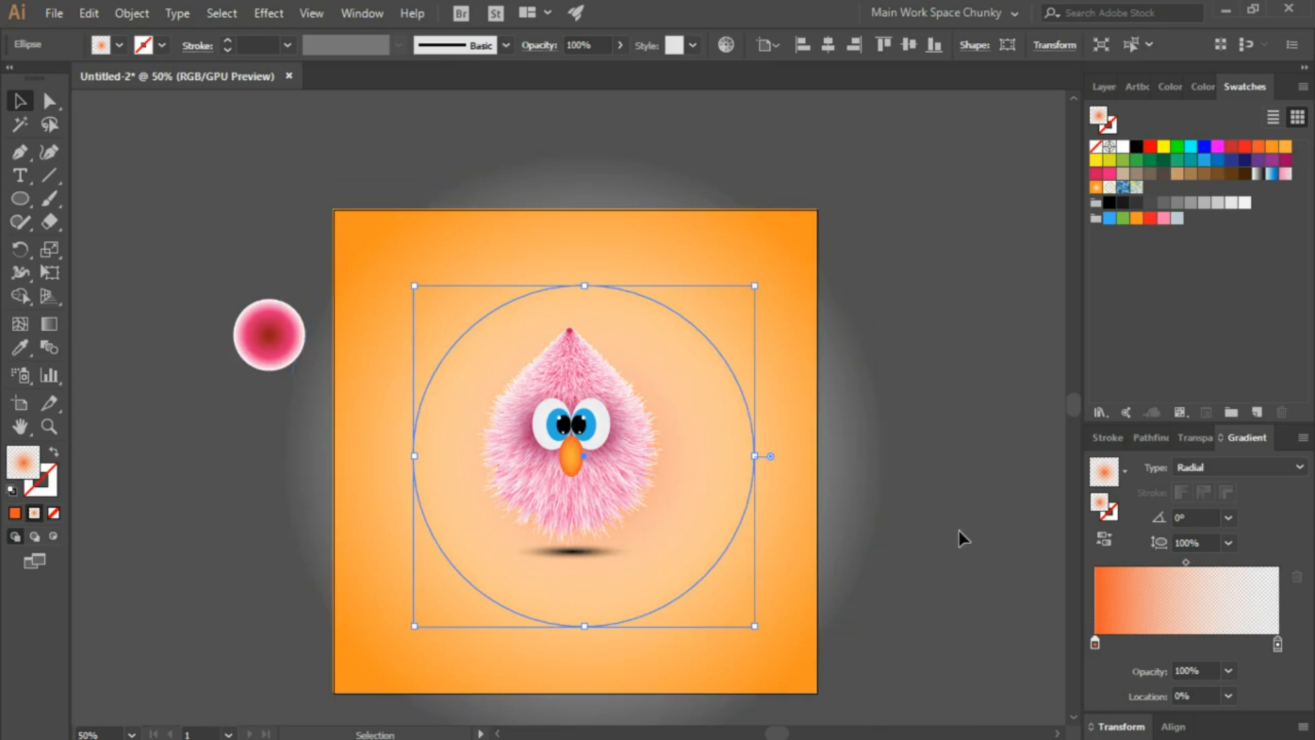
key("Up")
key("Up")
key("Up")
key("Up")
key("Up")
key("Up")
key("Up")
key("Up")
key("Up")
key("Up")
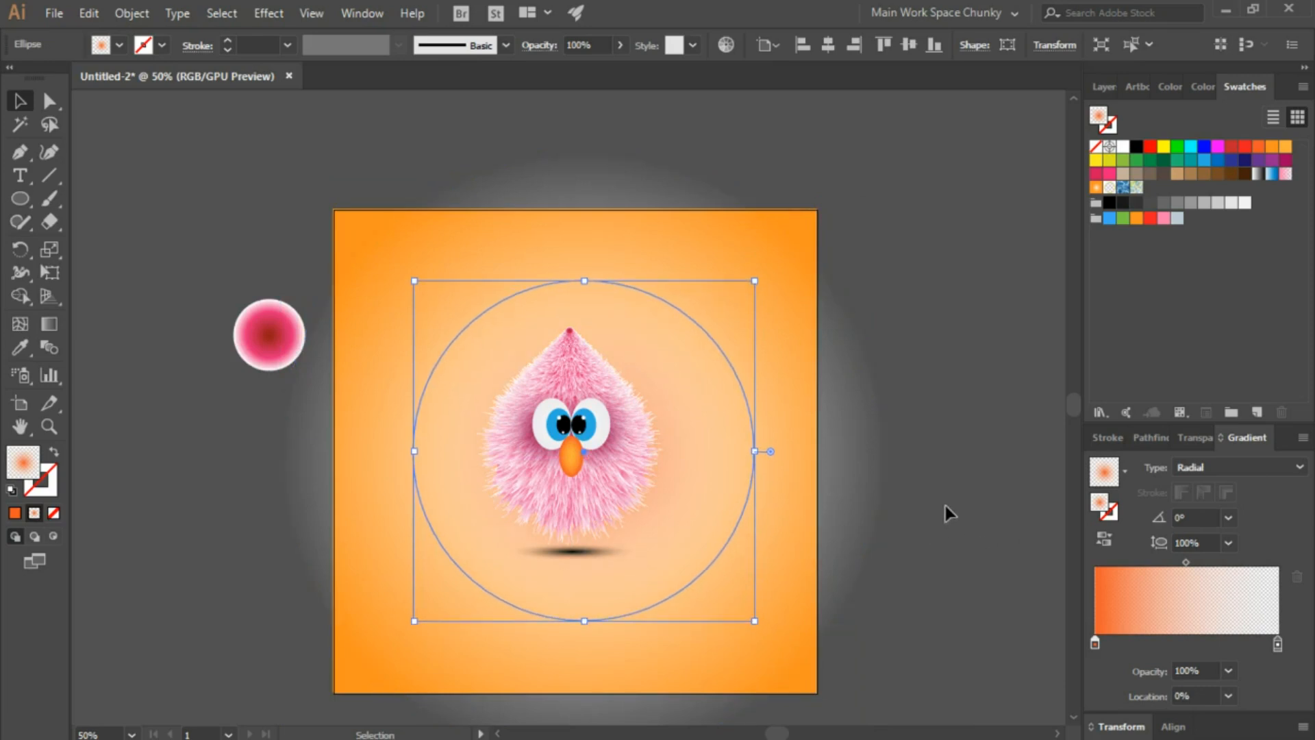
key("Up")
key("Up")
key("Up")
key("Up")
key("Up")
key("Up")
key("Up")
key("Up")
key("Up")
key("Up")
key("Up")
key("Up")
key("Up")
key("Up")
key("Up")
key("Up")
key("Up")
key("Up")
key("Up")
key("Up")
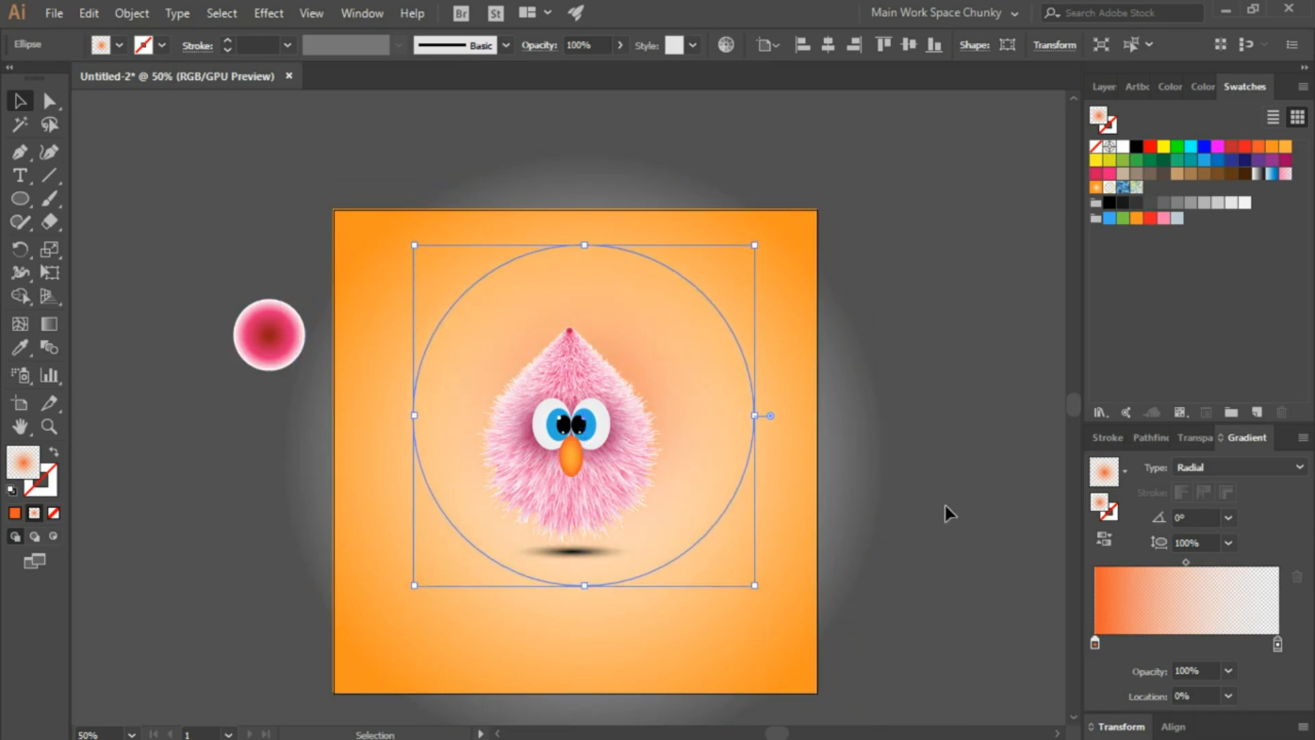
key("Up")
key("Up")
key("Up")
key("Up")
key("Left")
key("Left")
key("Left")
key("Left")
key("Left")
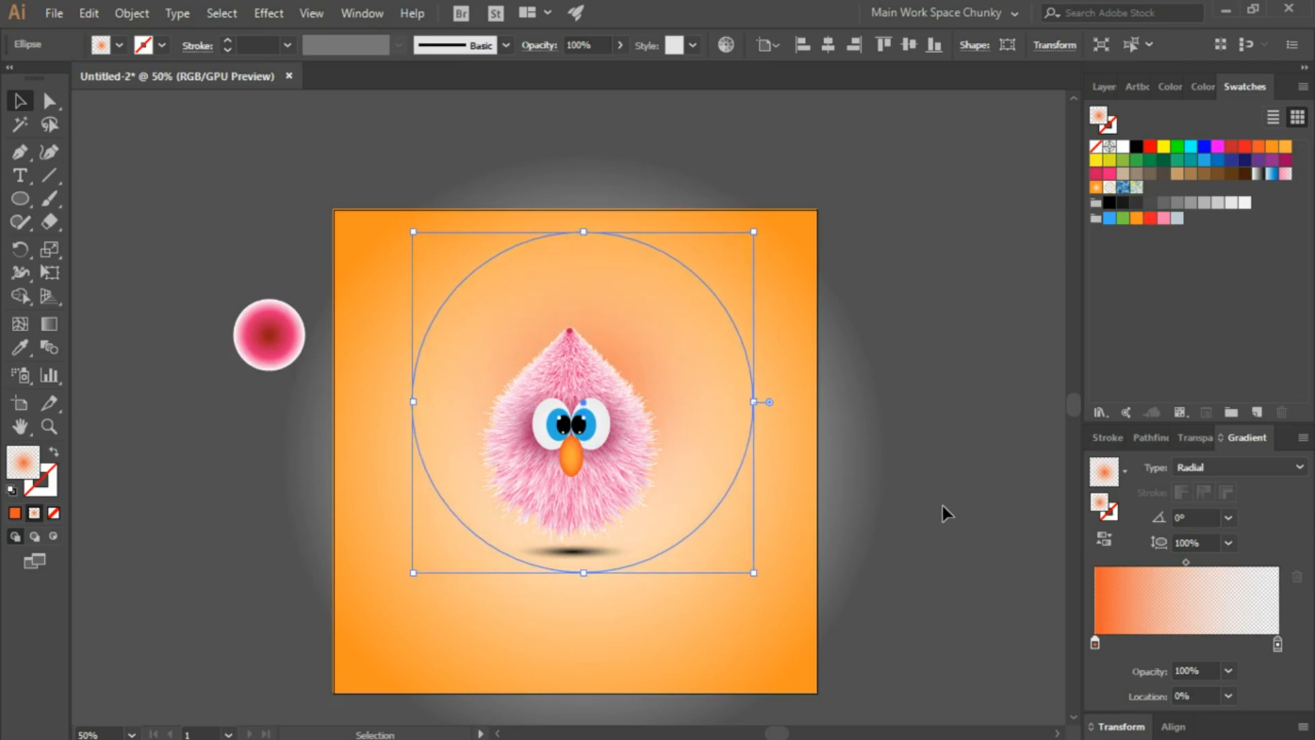
left_click(911, 534)
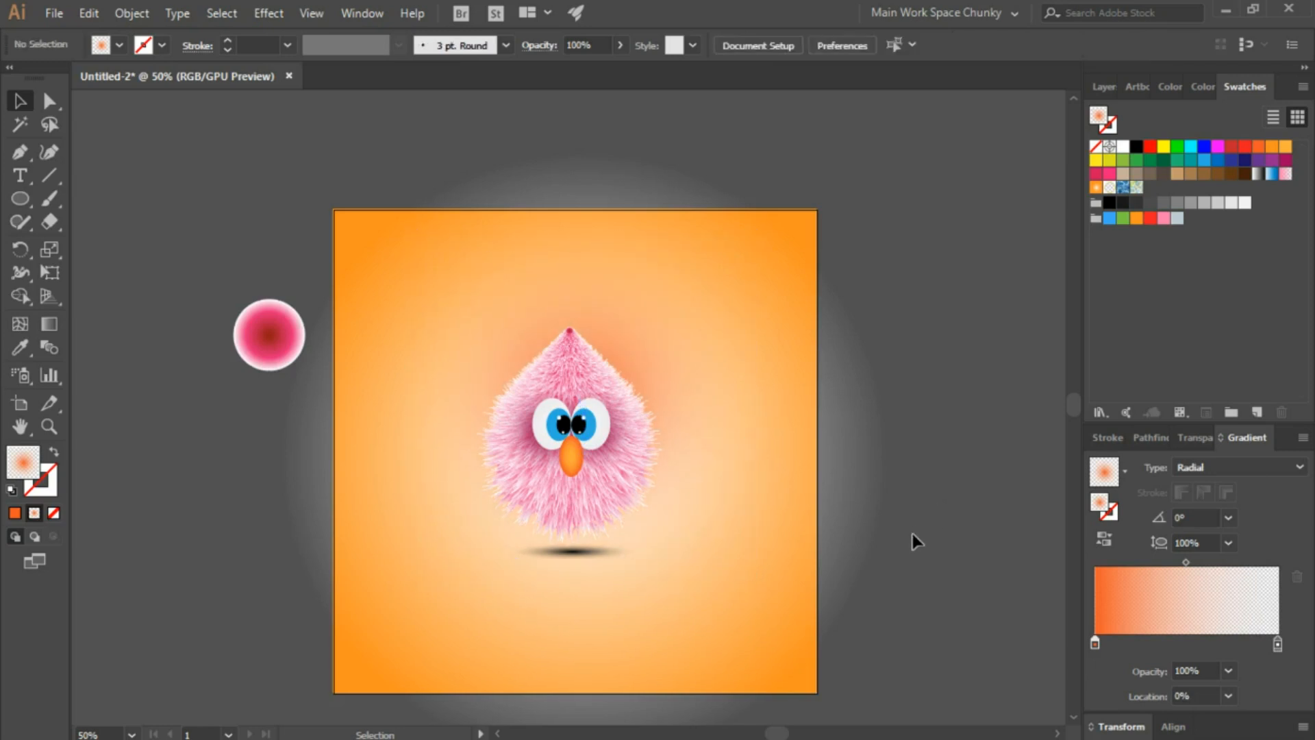
Delete the leftover pink-and-red gradient circle beside the artboard.
left_click(47, 427)
left_click_drag(500, 567, 581, 555)
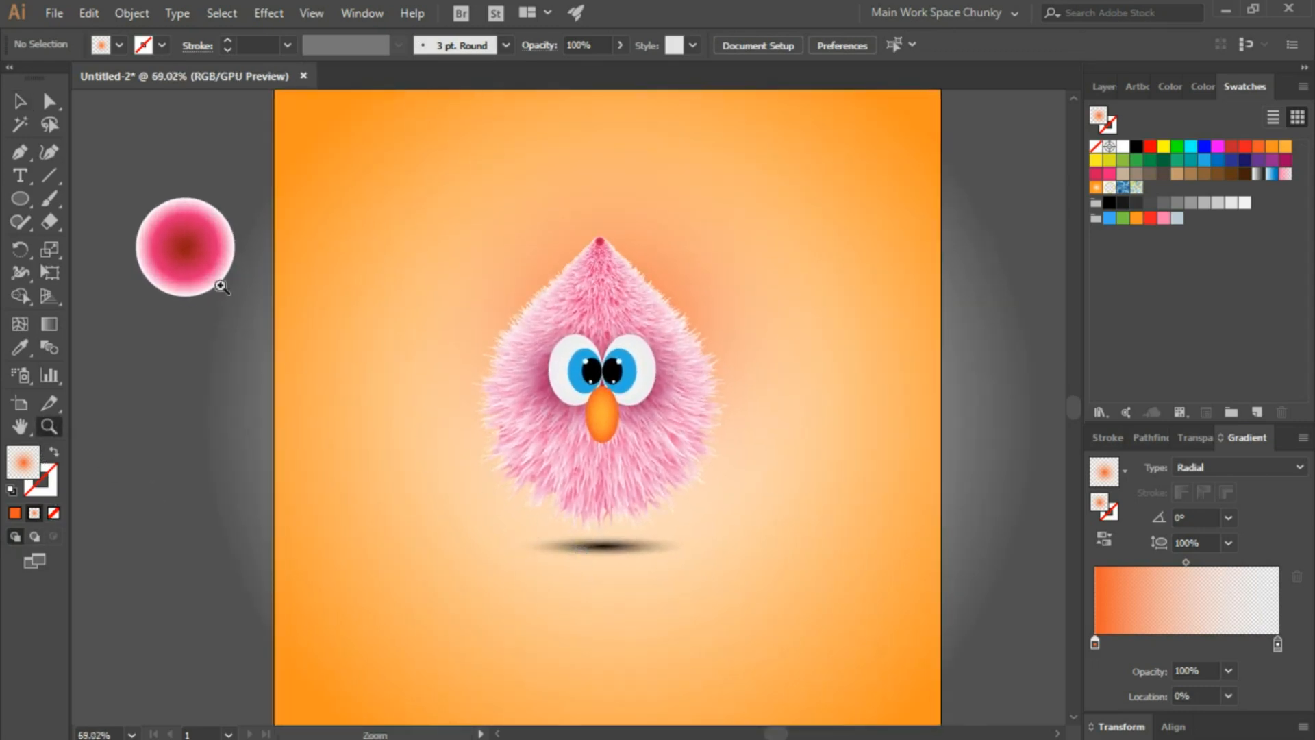
left_click(19, 101)
left_click(199, 240)
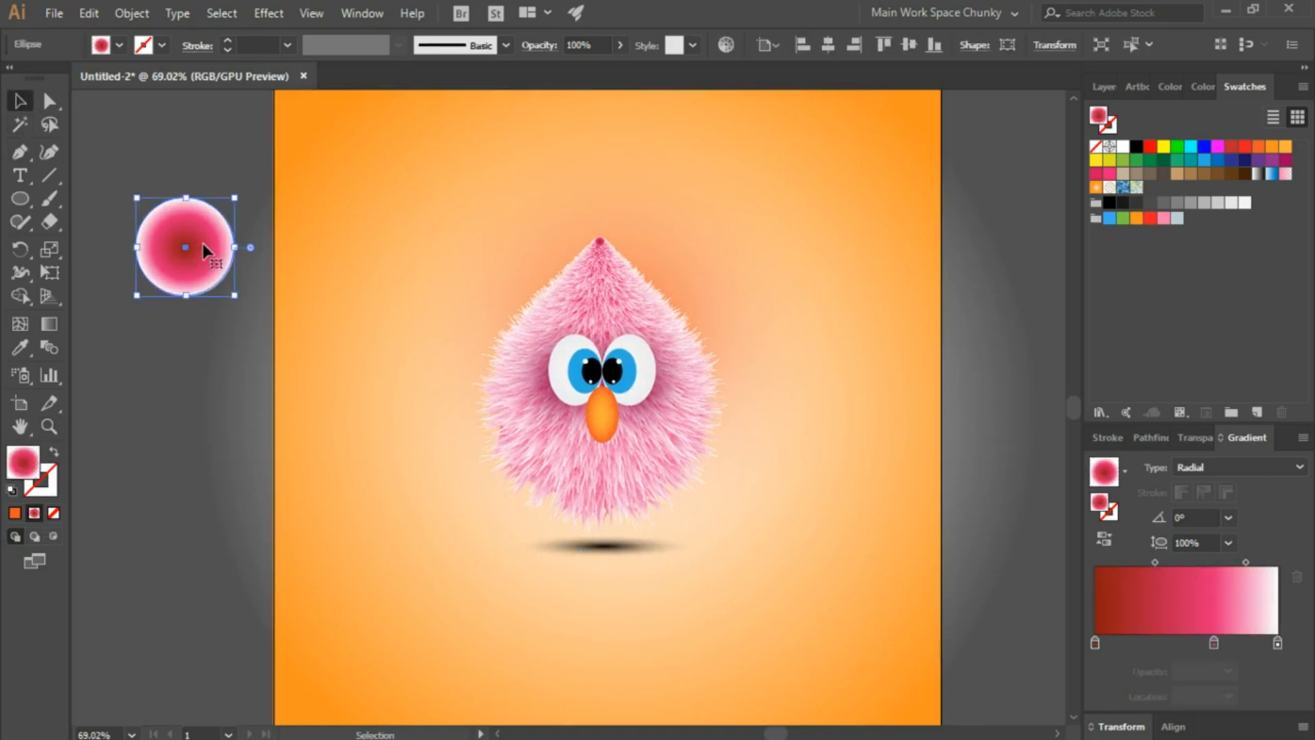
key("Delete")
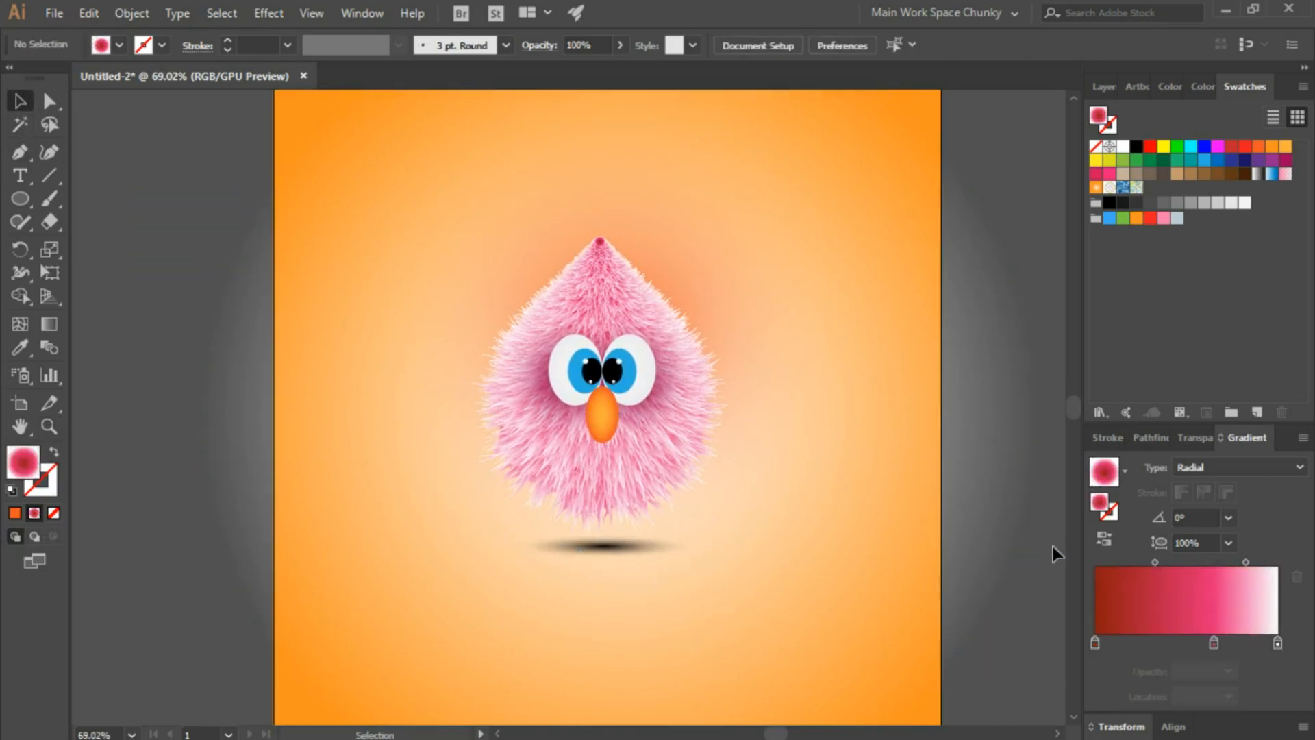